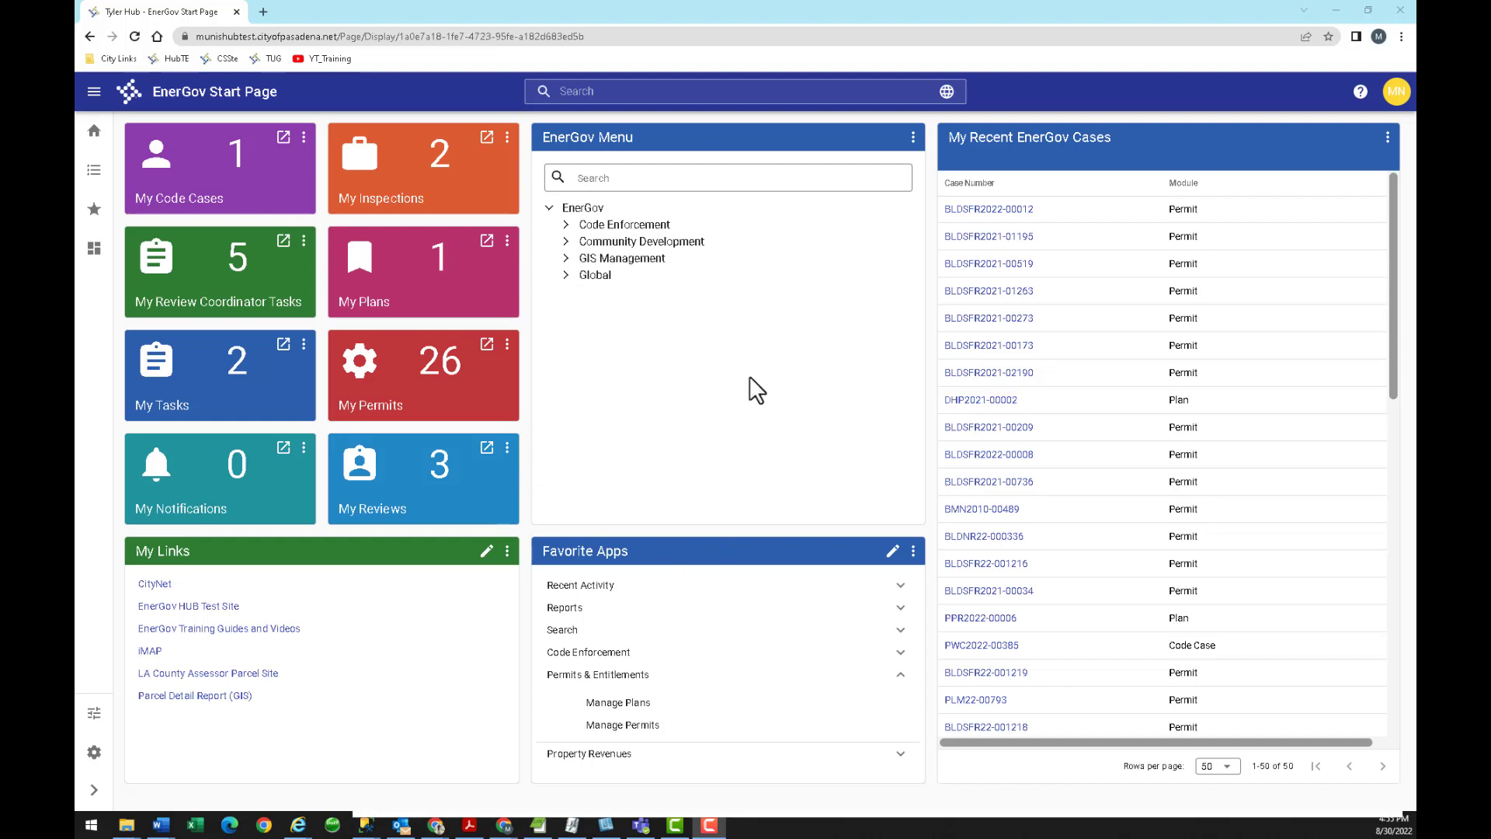
# Open permit BLDSFR2021-00173 from My Recent EnerGov Cases, then drag the Energov LMS Support window onscreen.
pyautogui.click(979, 346)
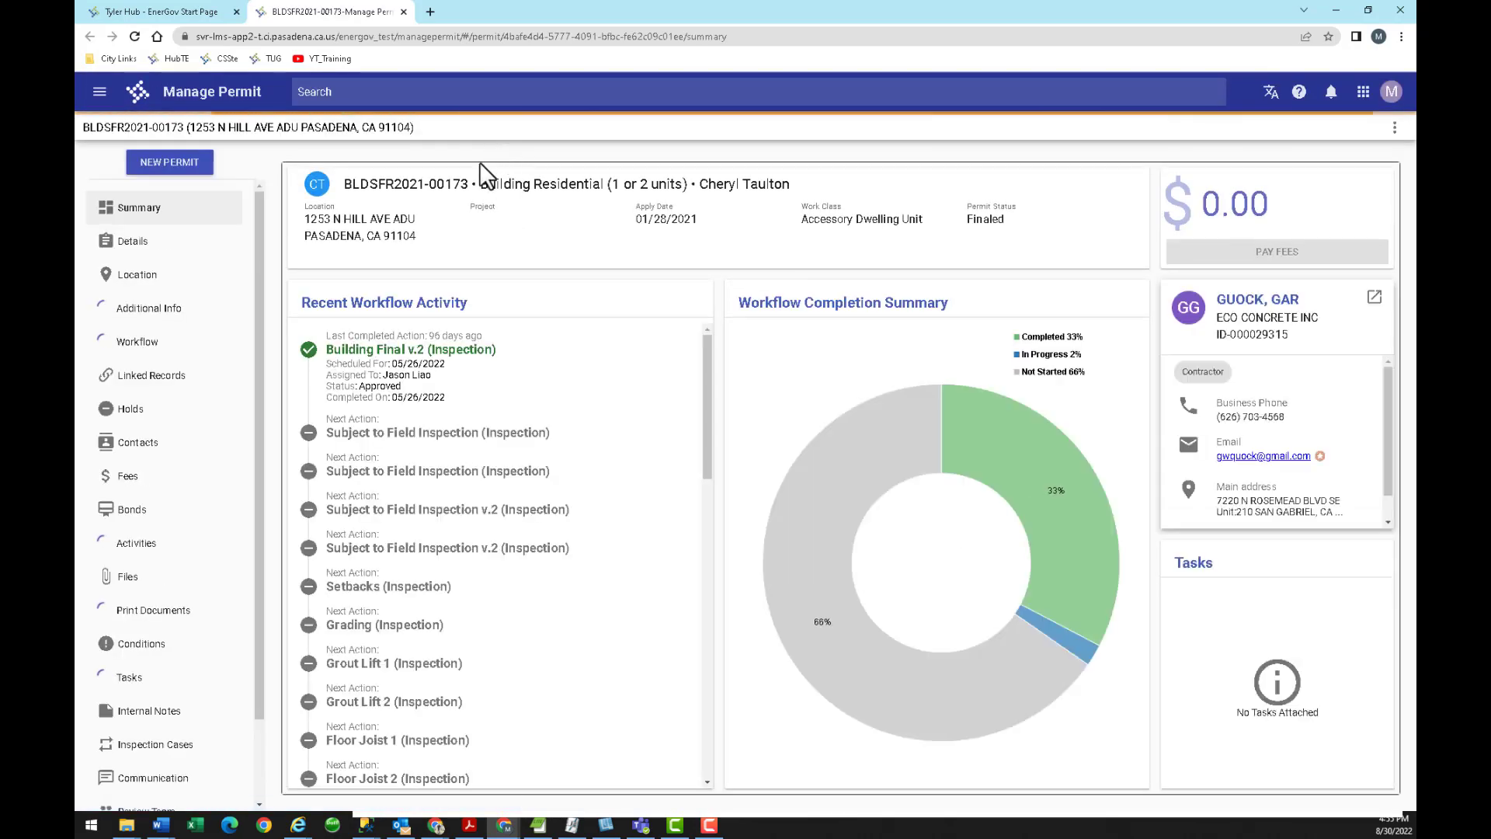
pyautogui.moveTo(1490, 39); pyautogui.dragTo(714, 86)
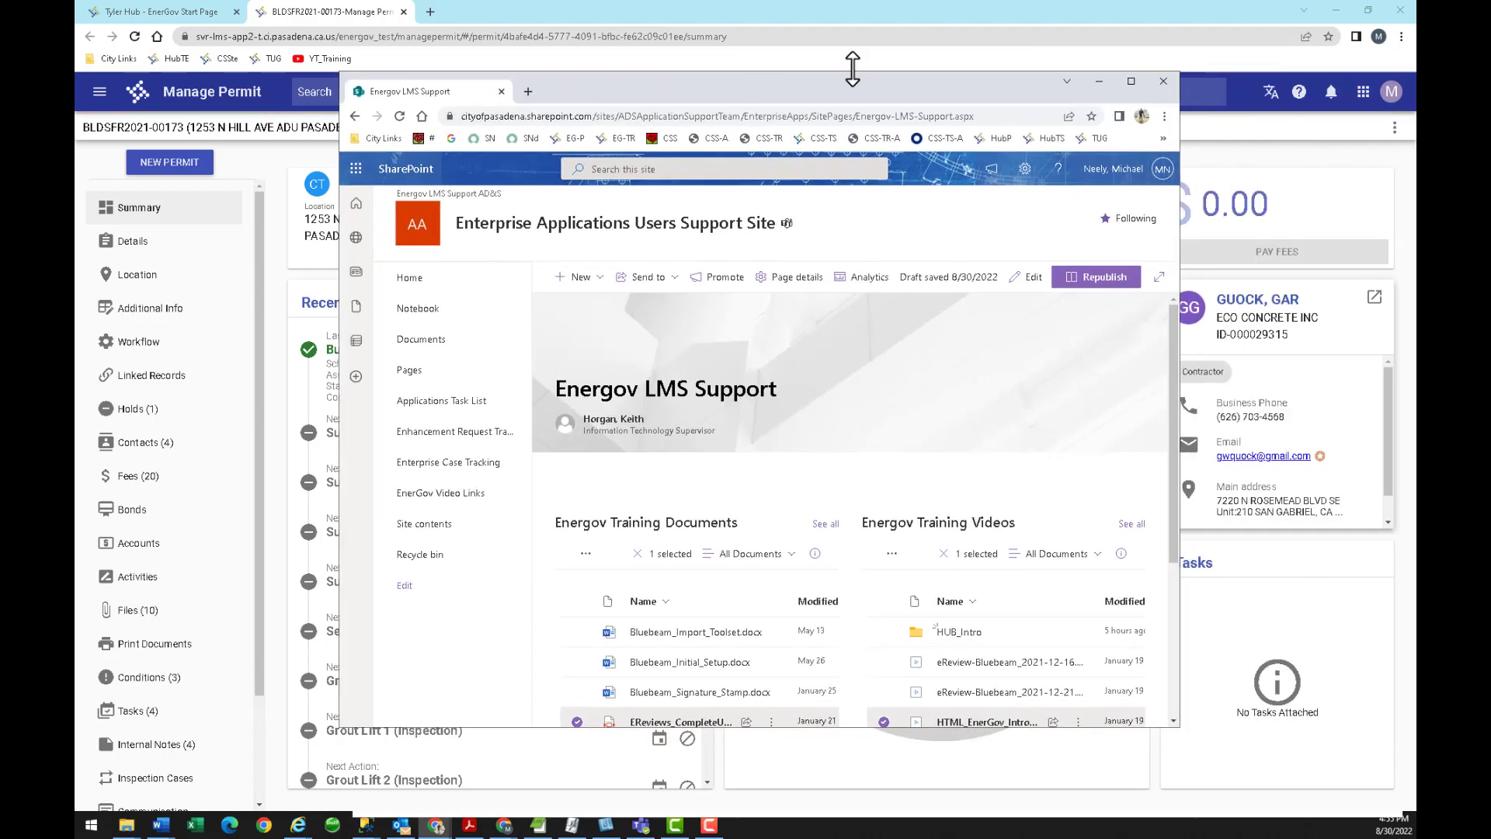
# Maximize the Energov LMS Support site, select its address, then move it aside to reveal the permit.
pyautogui.click(1133, 79)
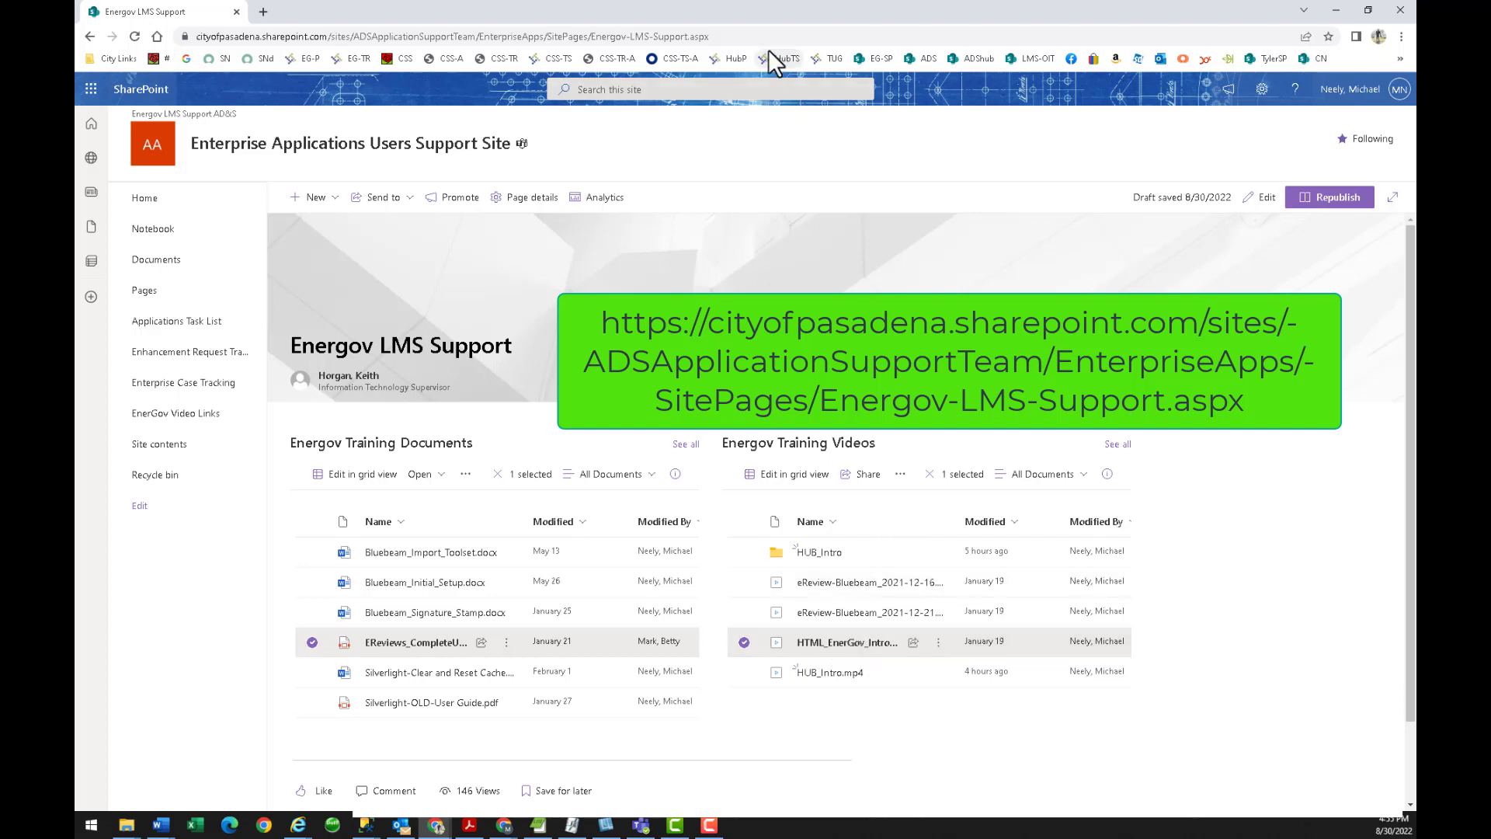
pyautogui.moveTo(727, 37); pyautogui.dragTo(194, 37)
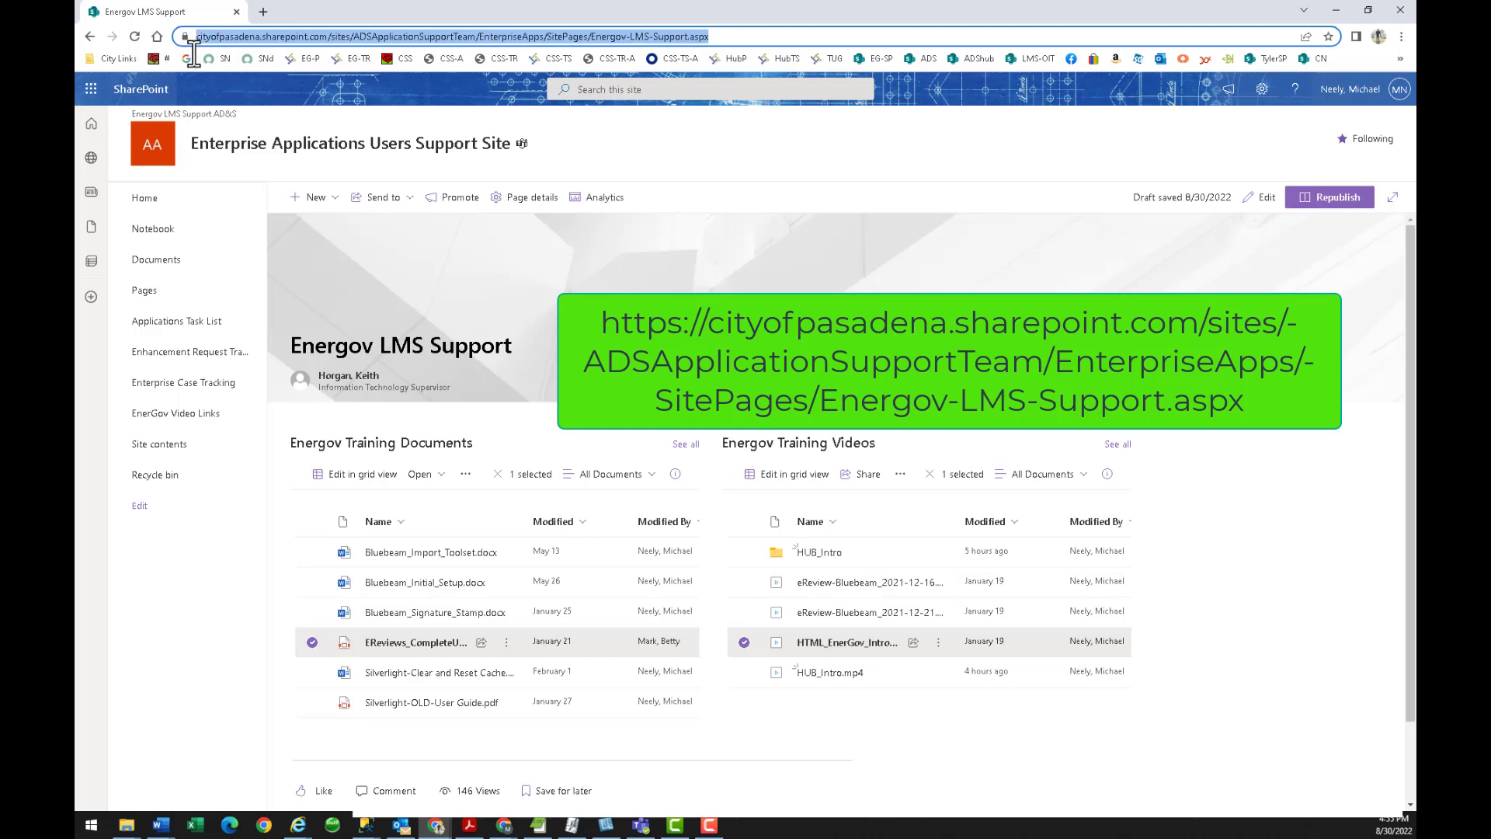
pyautogui.moveTo(572, 11); pyautogui.dragTo(1490, 24)
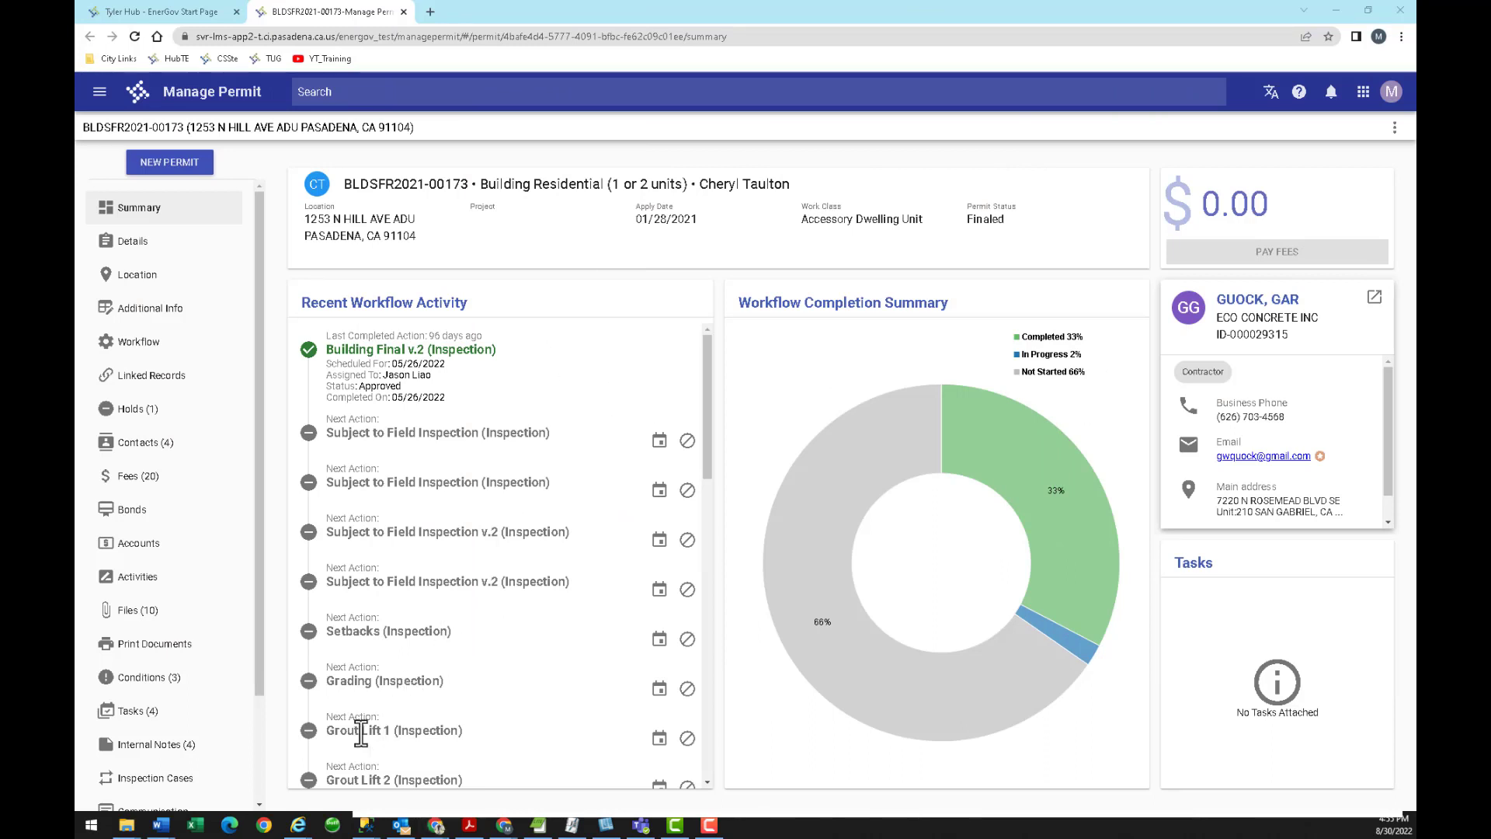
pyautogui.hotkey('alt', 'Tab')
# In legacy EnerGov, browse Contact Mgmt forms and try 'perm' as a form name, then return to the permit.
pyautogui.click(575, 497)
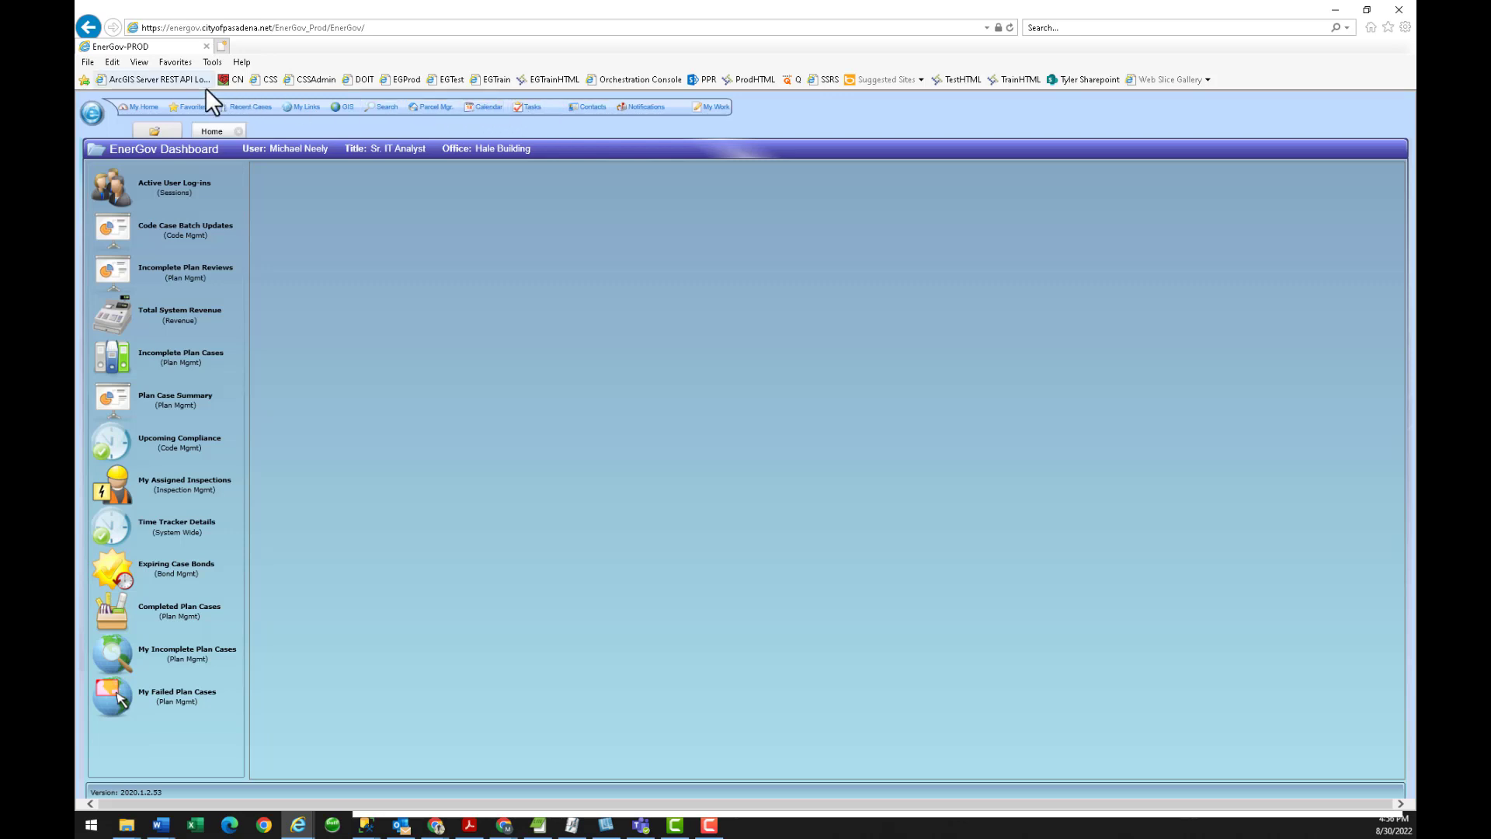
pyautogui.click(92, 115)
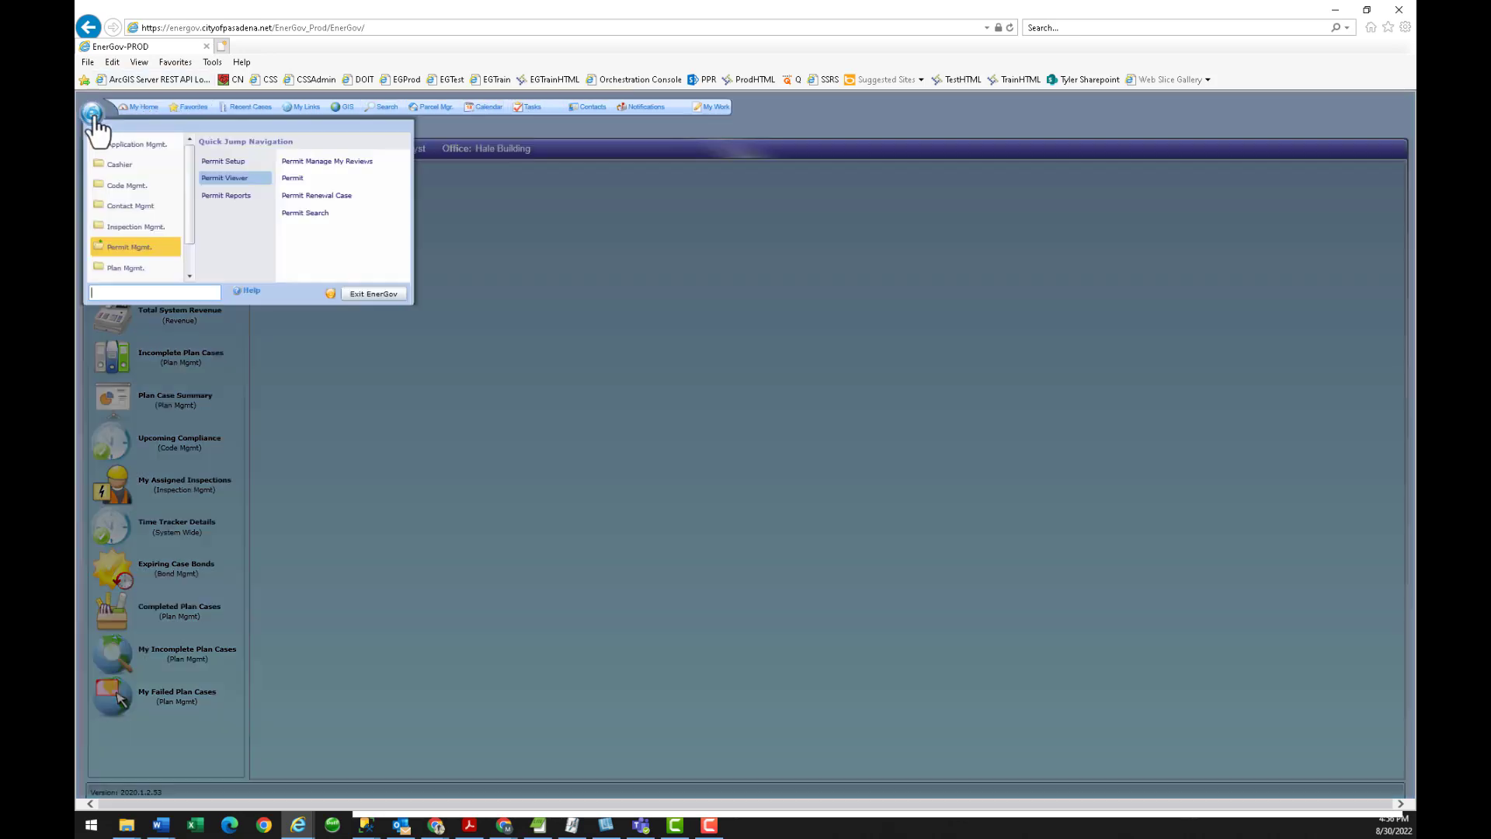
pyautogui.click(115, 206)
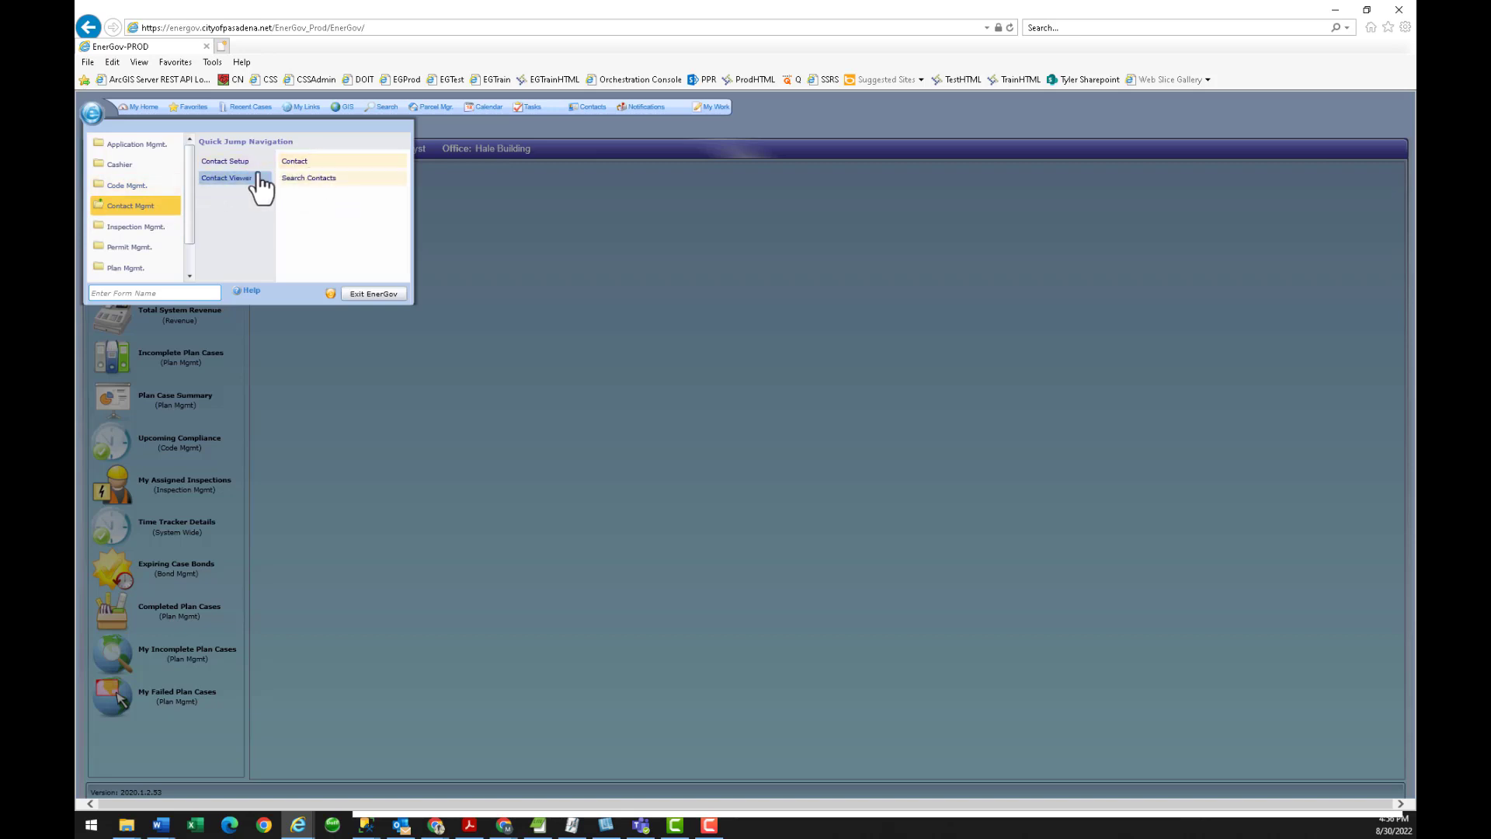
pyautogui.click(128, 293)
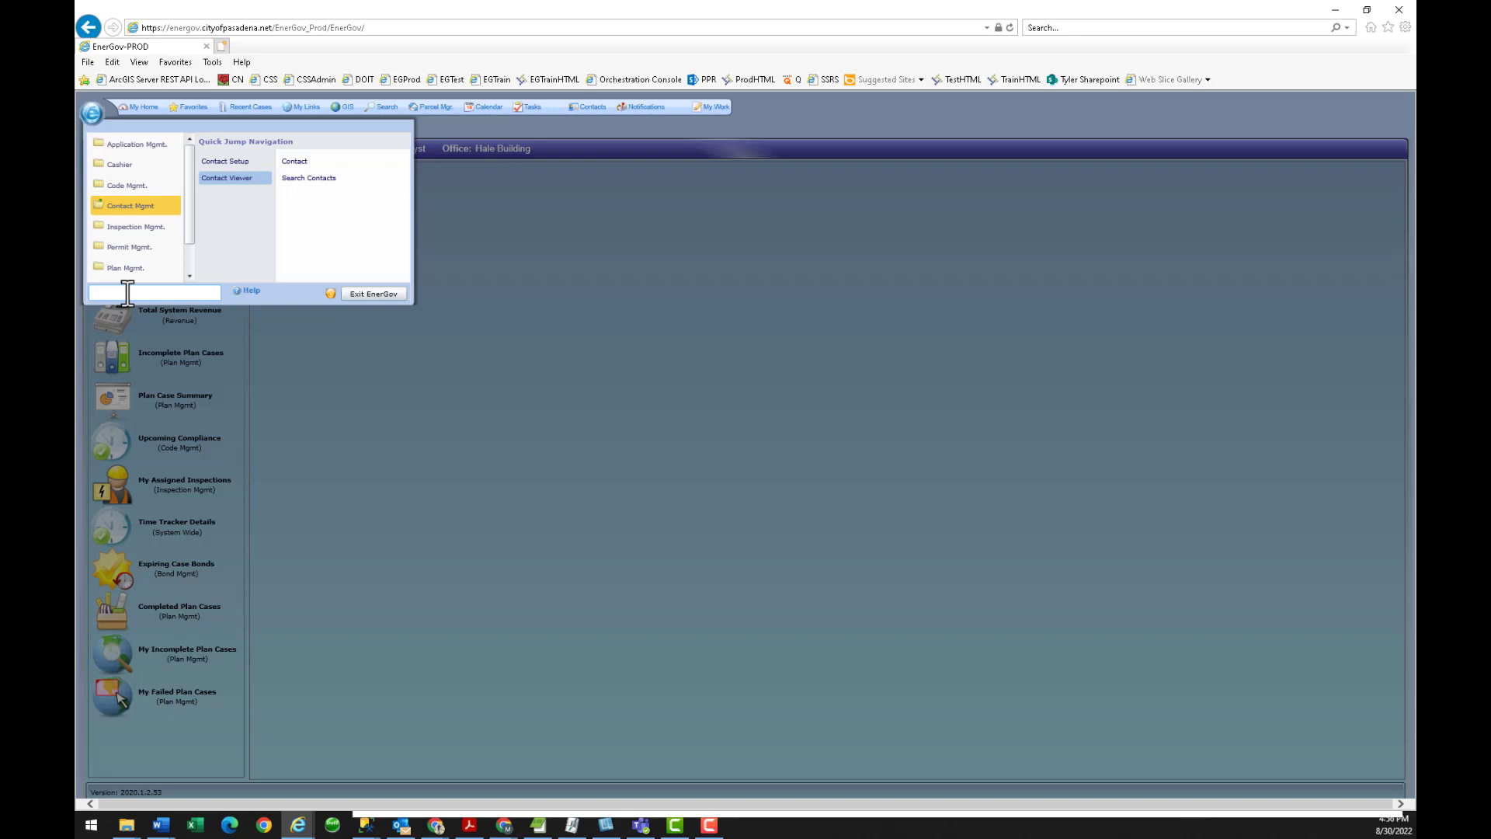
pyautogui.write('permit')
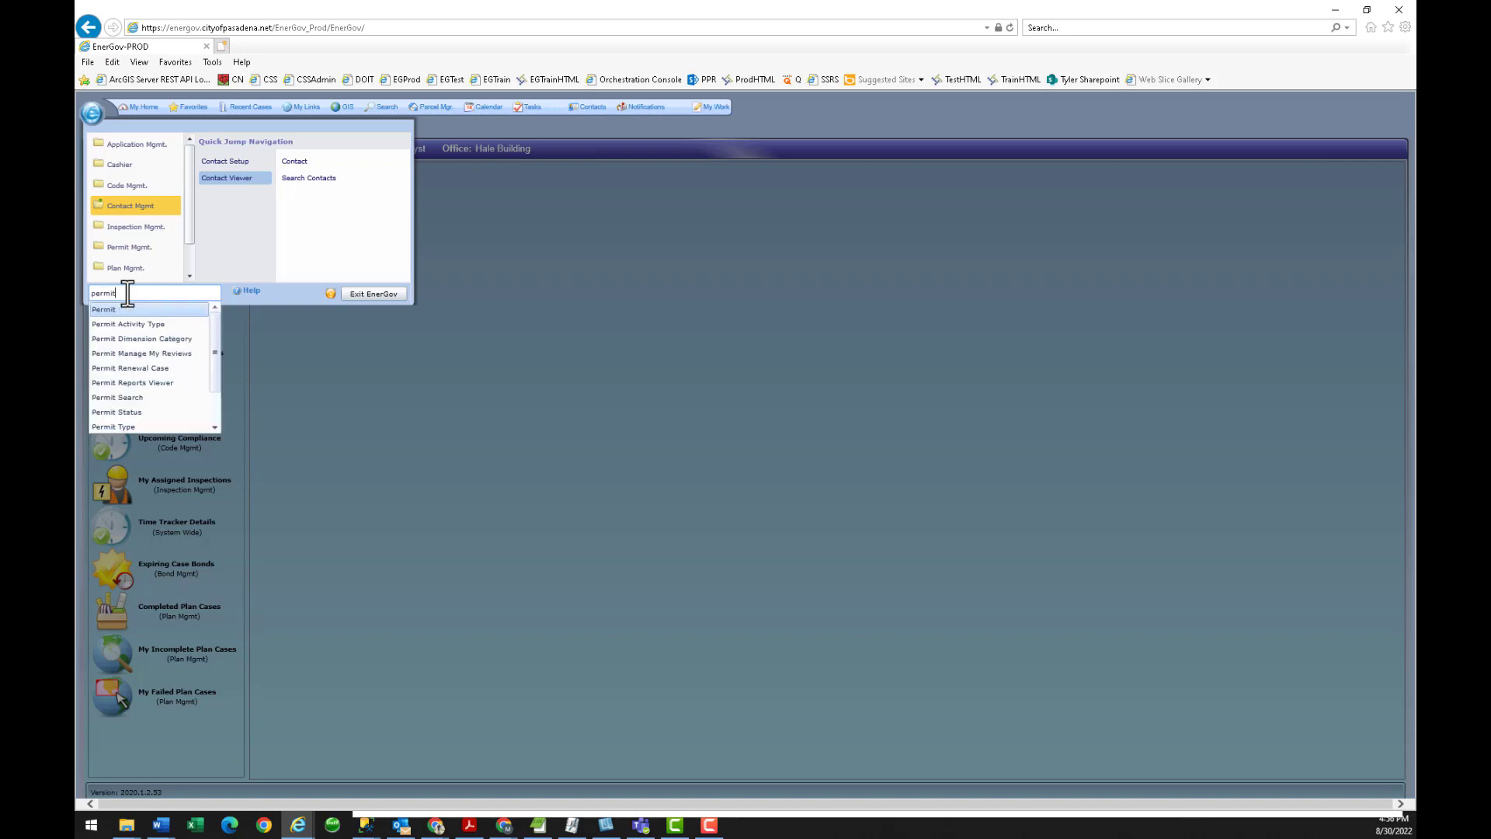
pyautogui.click(287, 364)
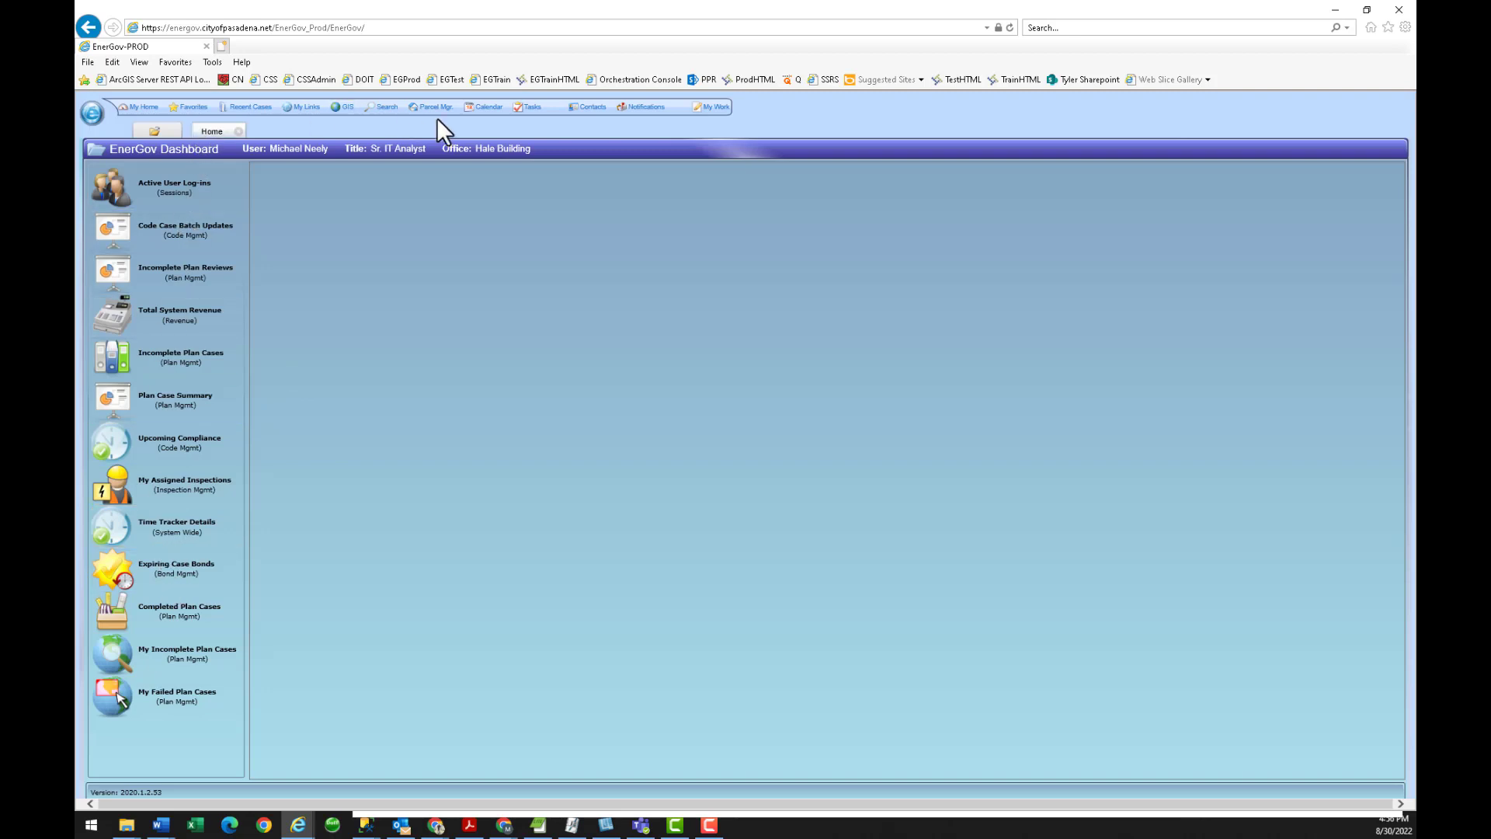
pyautogui.click(187, 364)
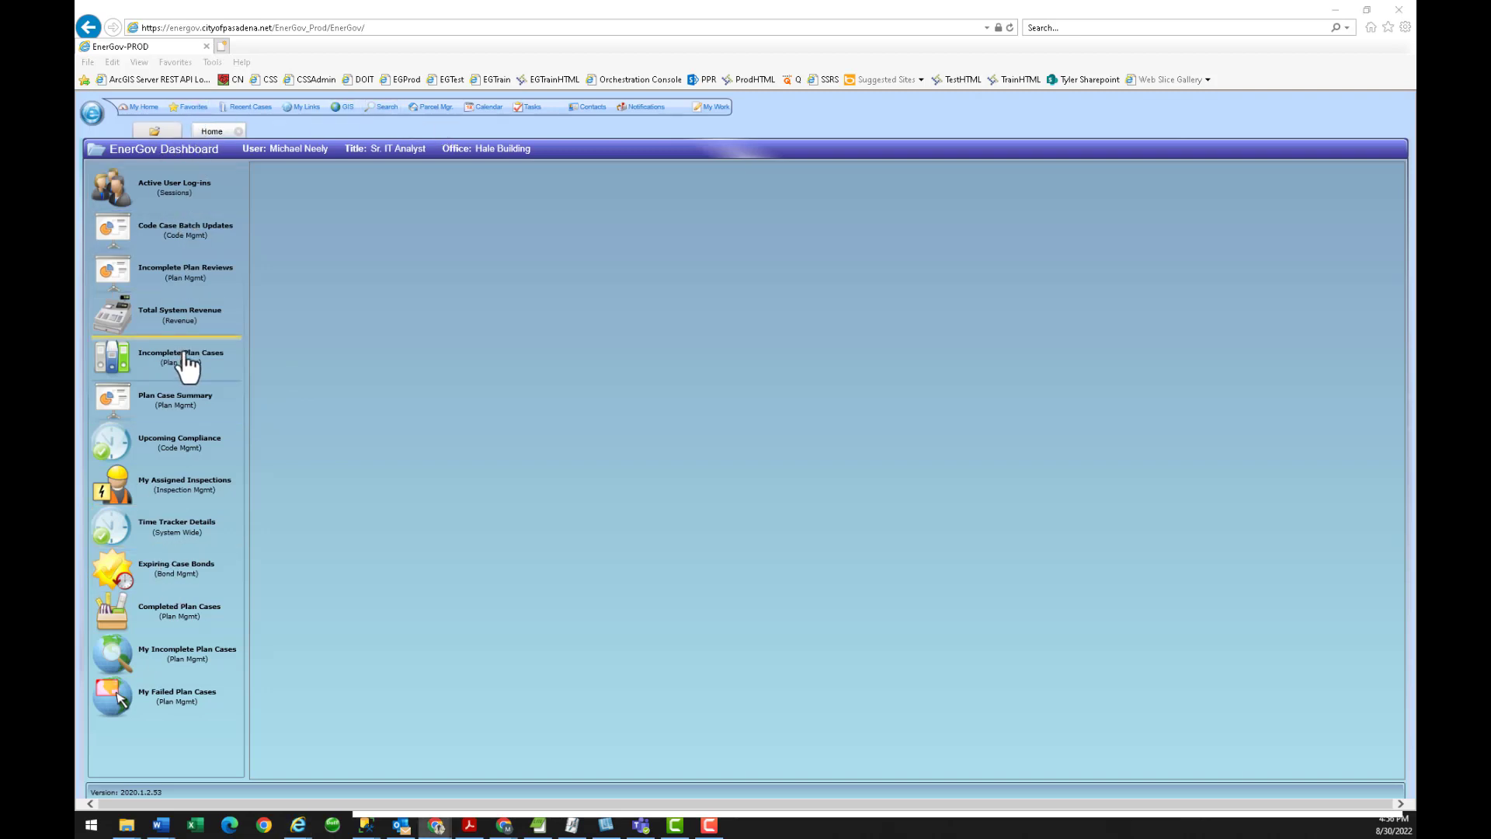
pyautogui.hotkey('alt', 'Tab')
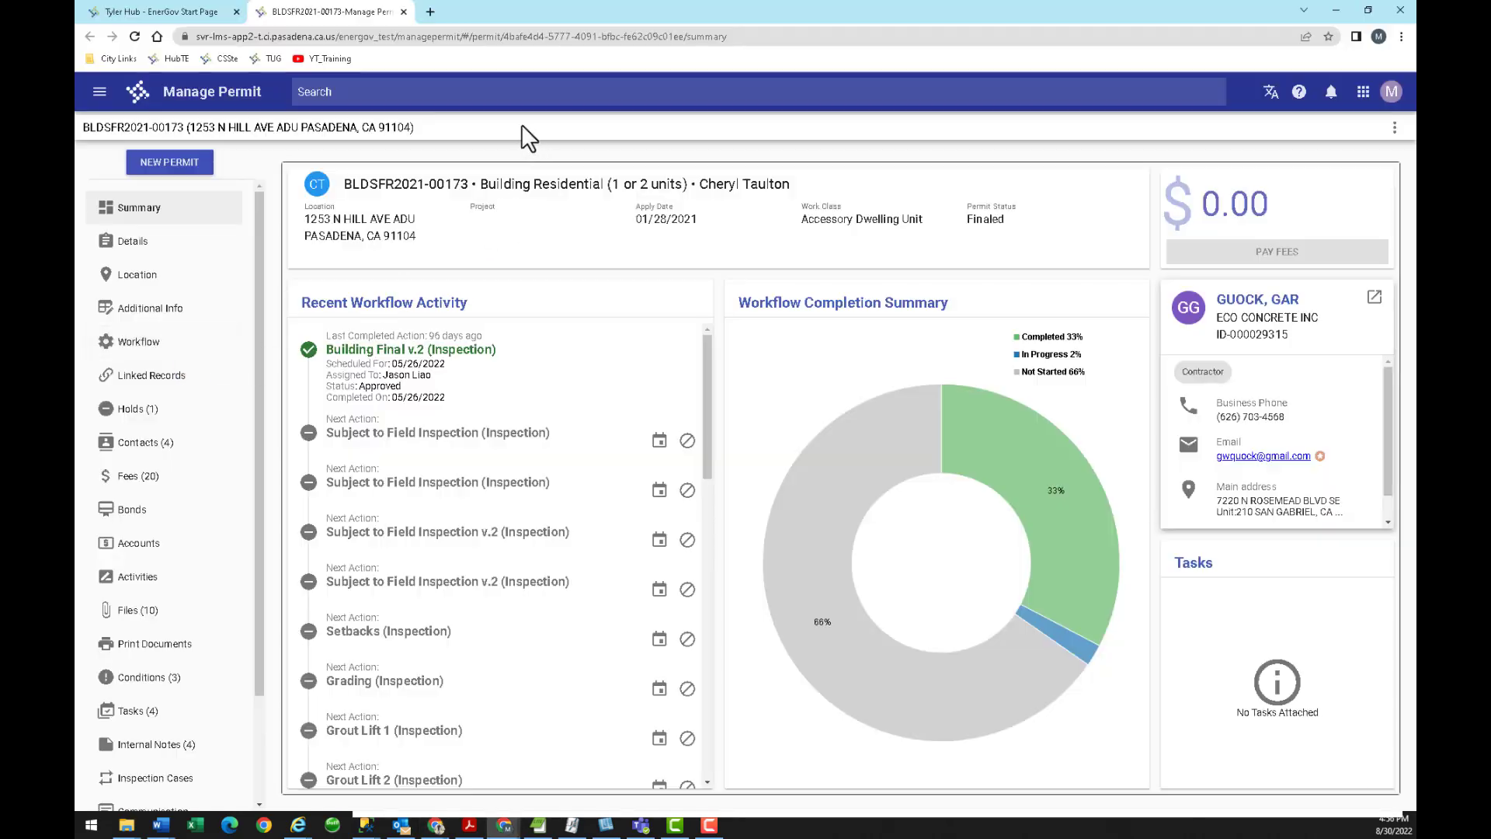
# Try 'permit' in the global search to review its predictive suggestions.
pyautogui.click(342, 92)
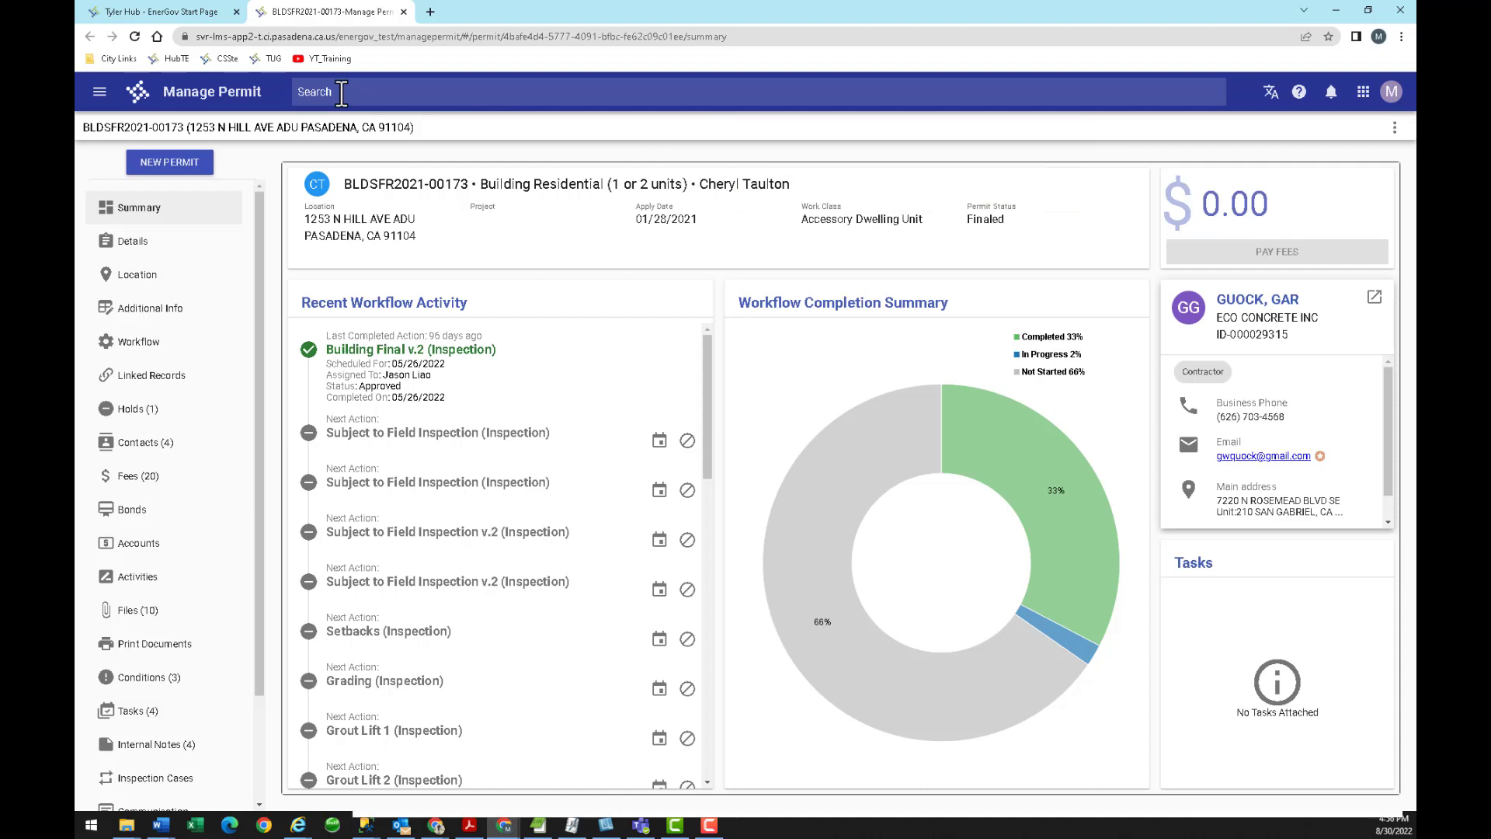
pyautogui.click(341, 92)
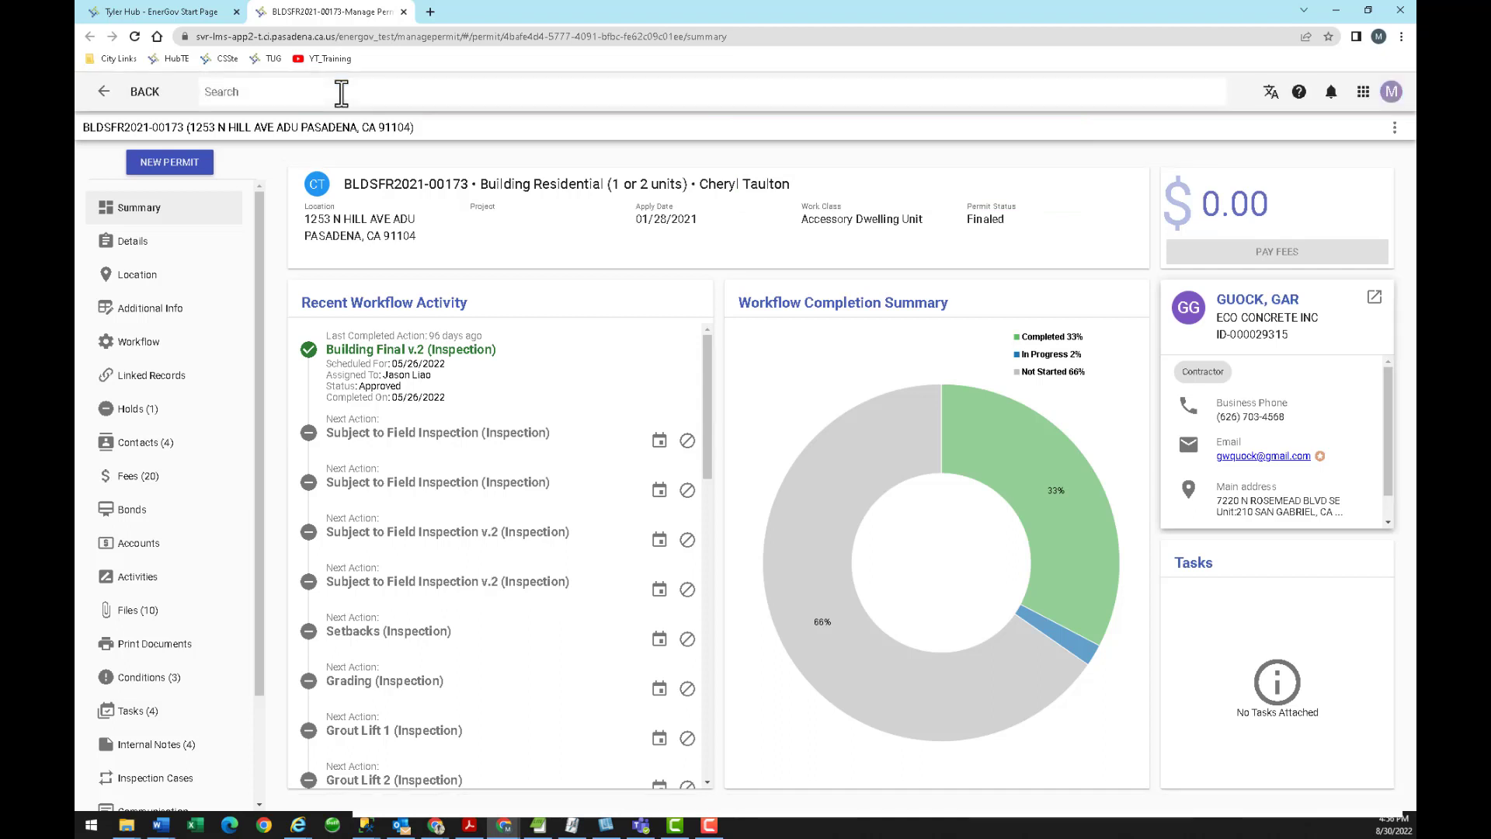
pyautogui.write('permit')
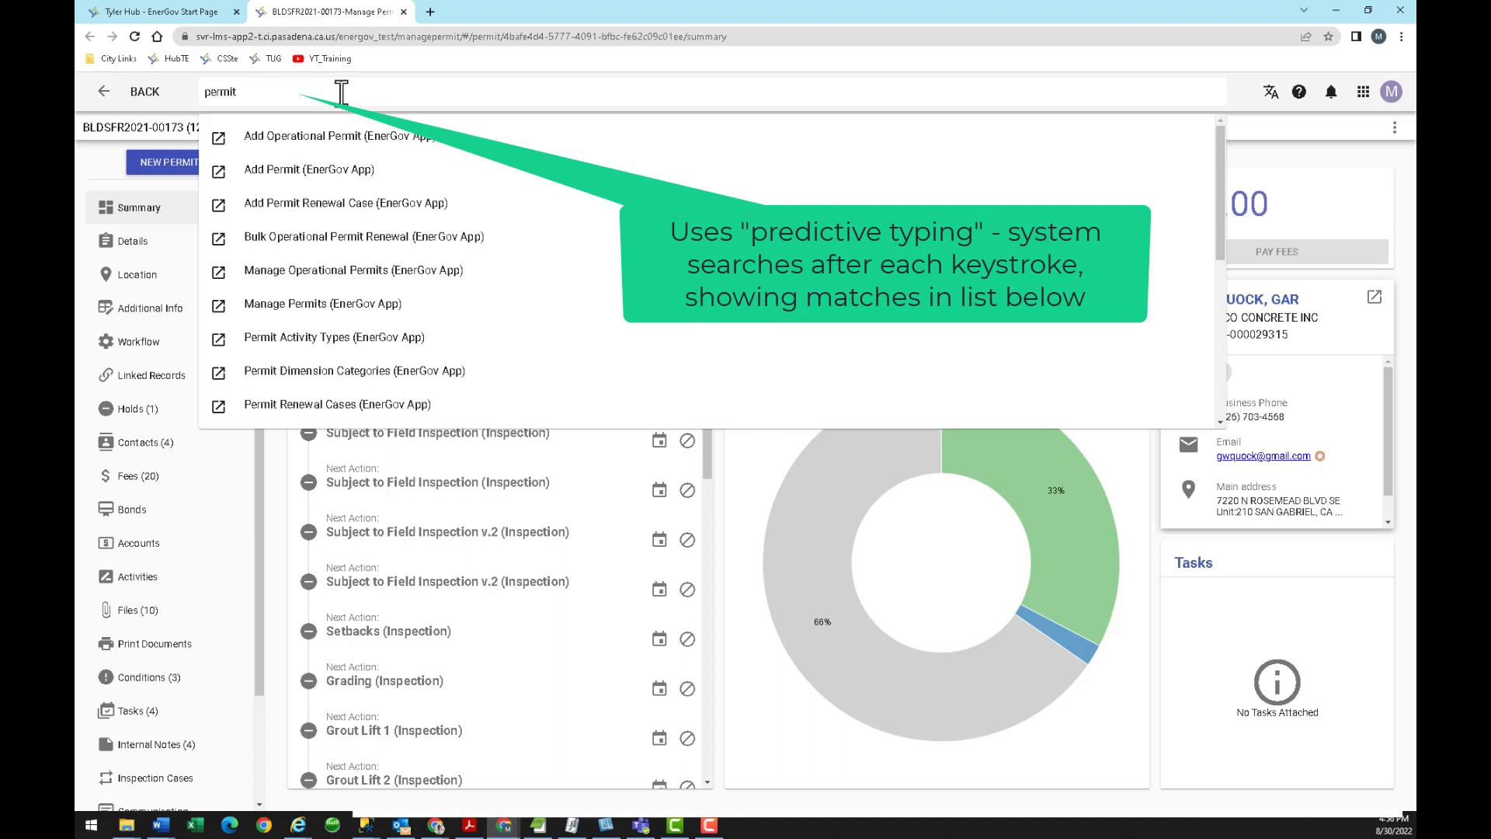
pyautogui.press('BackSpace')
pyautogui.press('BackSpace')
pyautogui.press('BackSpace')
pyautogui.press('BackSpace')
pyautogui.press('BackSpace')
pyautogui.press('BackSpace')
pyautogui.write('permit')
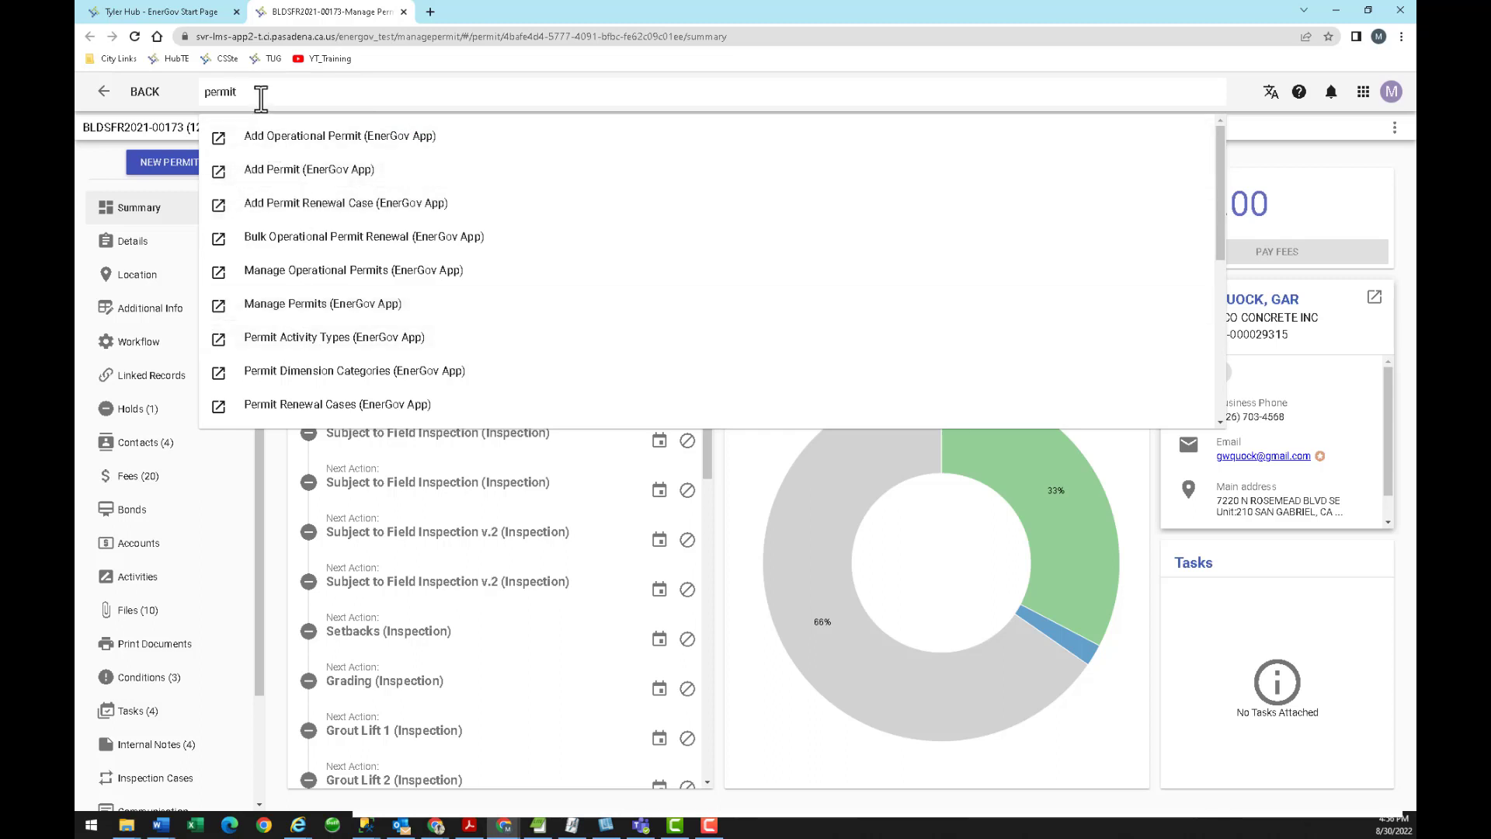
pyautogui.press('BackSpace')
pyautogui.press('BackSpace')
pyautogui.press('BackSpace')
pyautogui.press('BackSpace')
pyautogui.press('BackSpace')
pyautogui.press('BackSpace')
# Try 'code' and 'inspe' in the global search, then search 'bldsfr2022-000' for permits.
pyautogui.write('code')
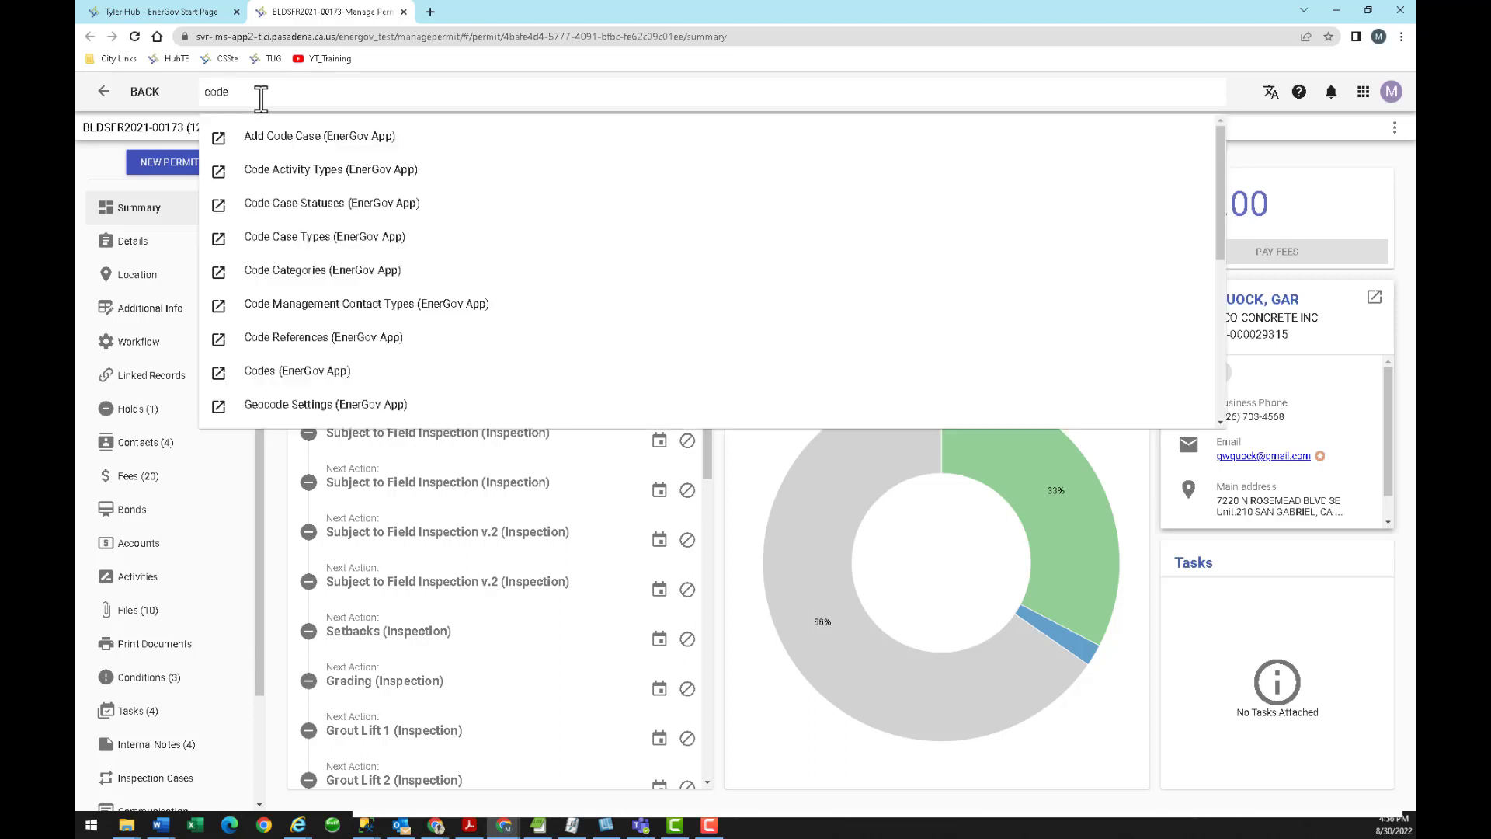
pyautogui.press('BackSpace')
pyautogui.press('BackSpace')
pyautogui.press('BackSpace')
pyautogui.write('inspe')
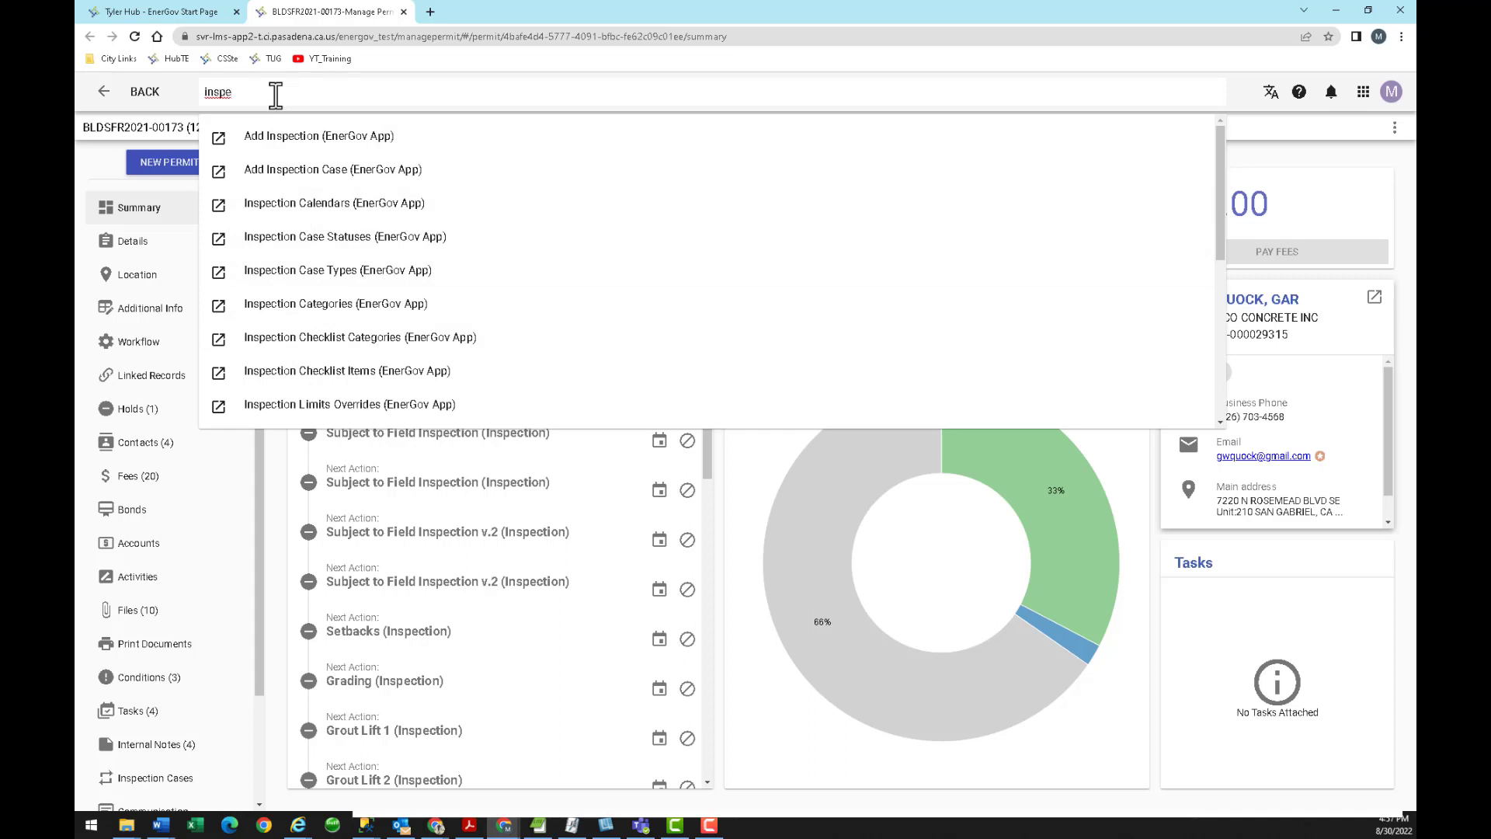
pyautogui.press('BackSpace')
pyautogui.press('BackSpace')
pyautogui.press('BackSpace')
pyautogui.press('BackSpace')
pyautogui.press('BackSpace')
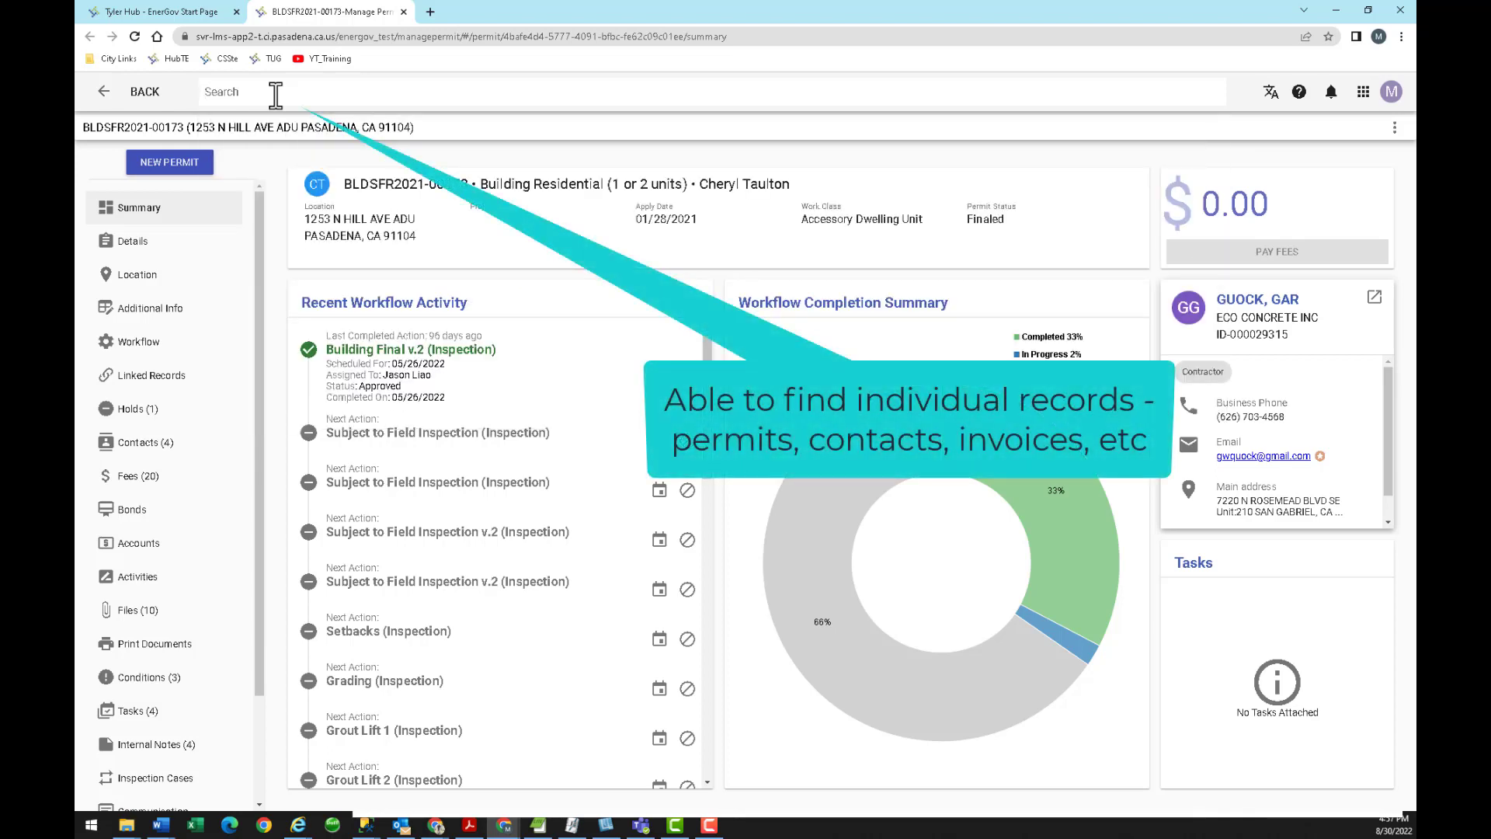
pyautogui.write('bldsfr')
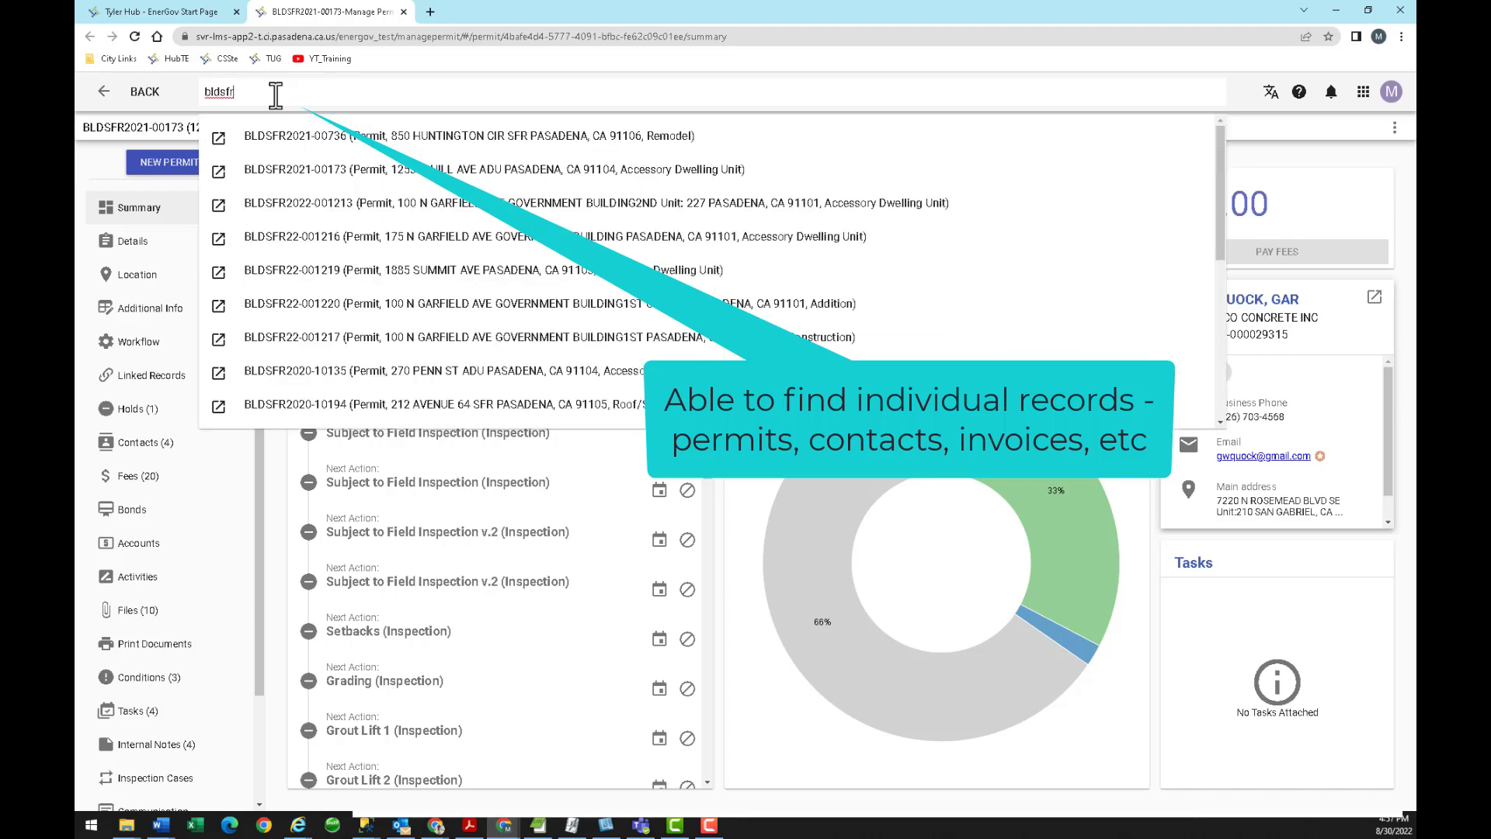
pyautogui.write('2022')
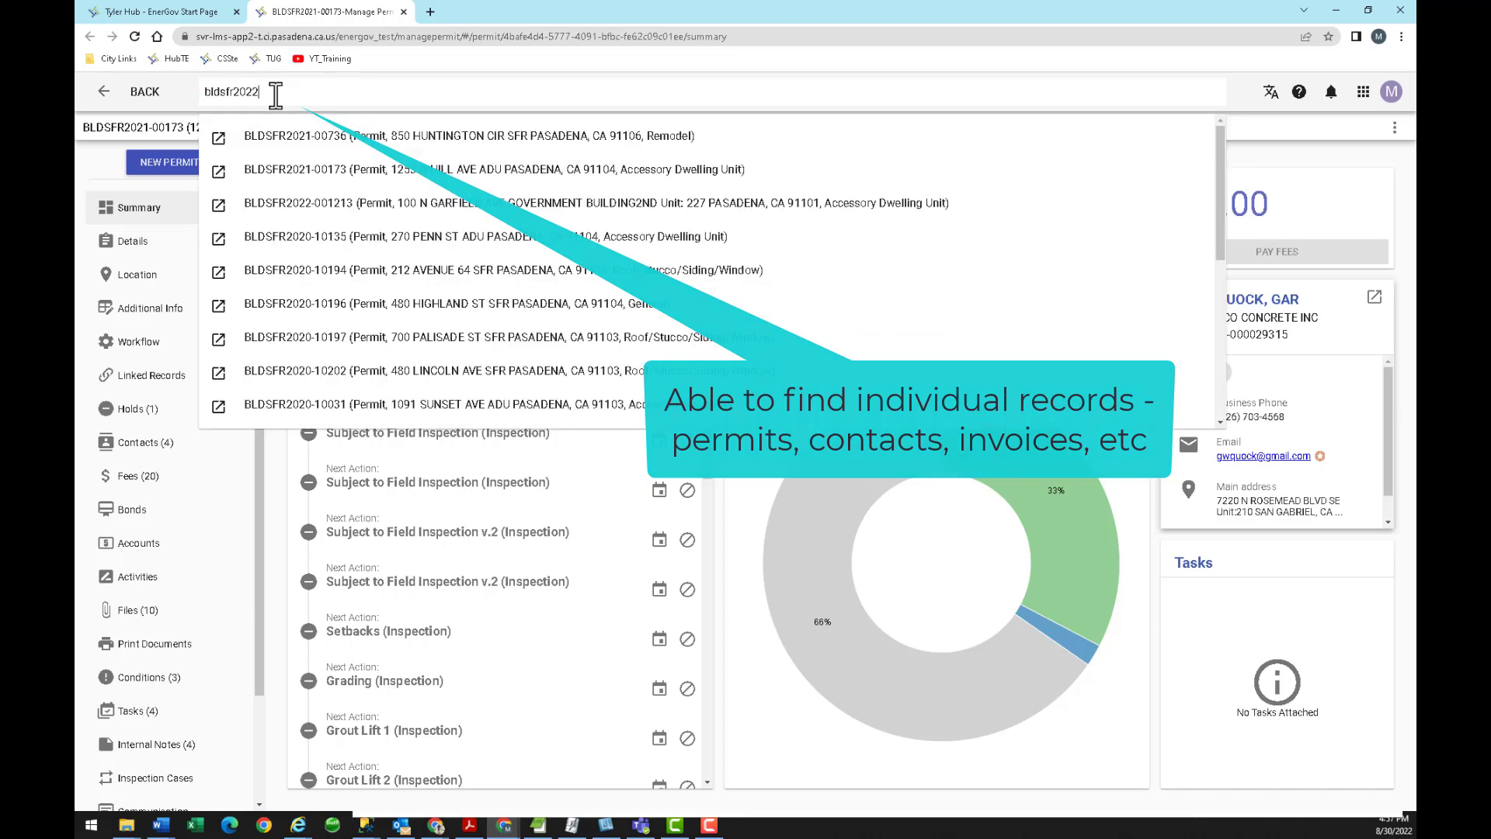
pyautogui.write('-')
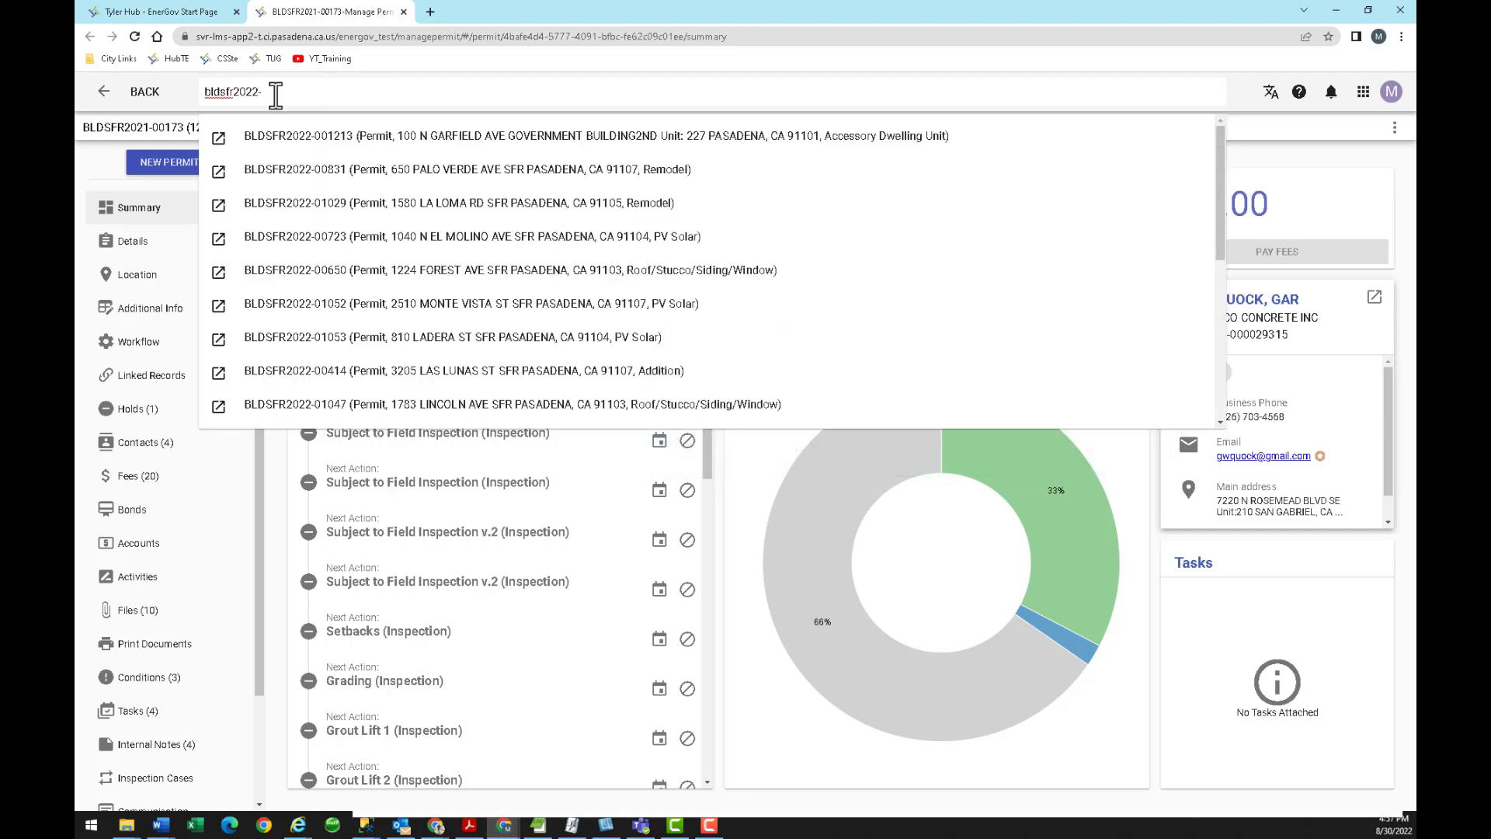
pyautogui.write('00')
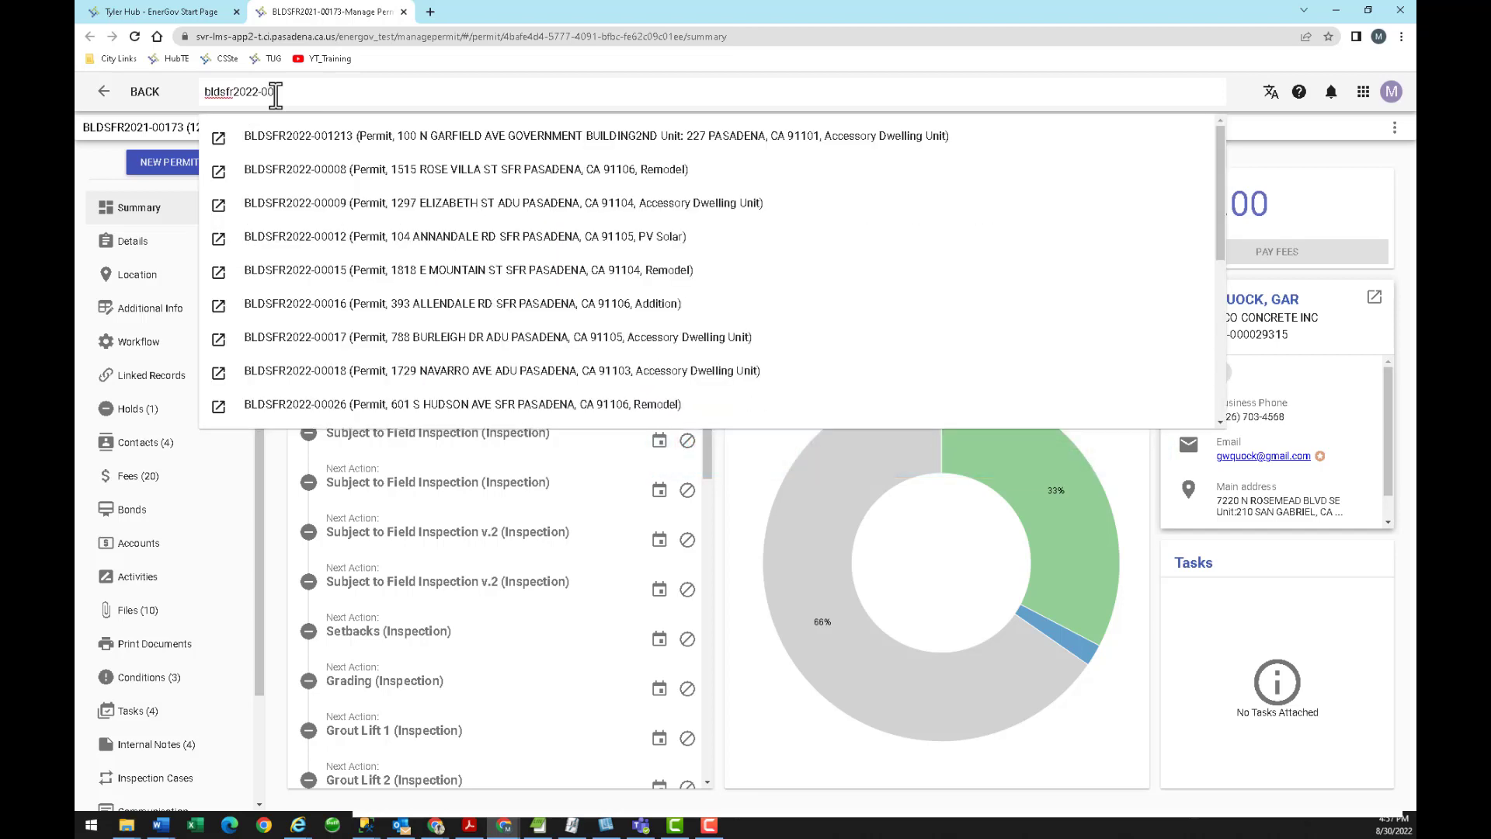
pyautogui.write('00')
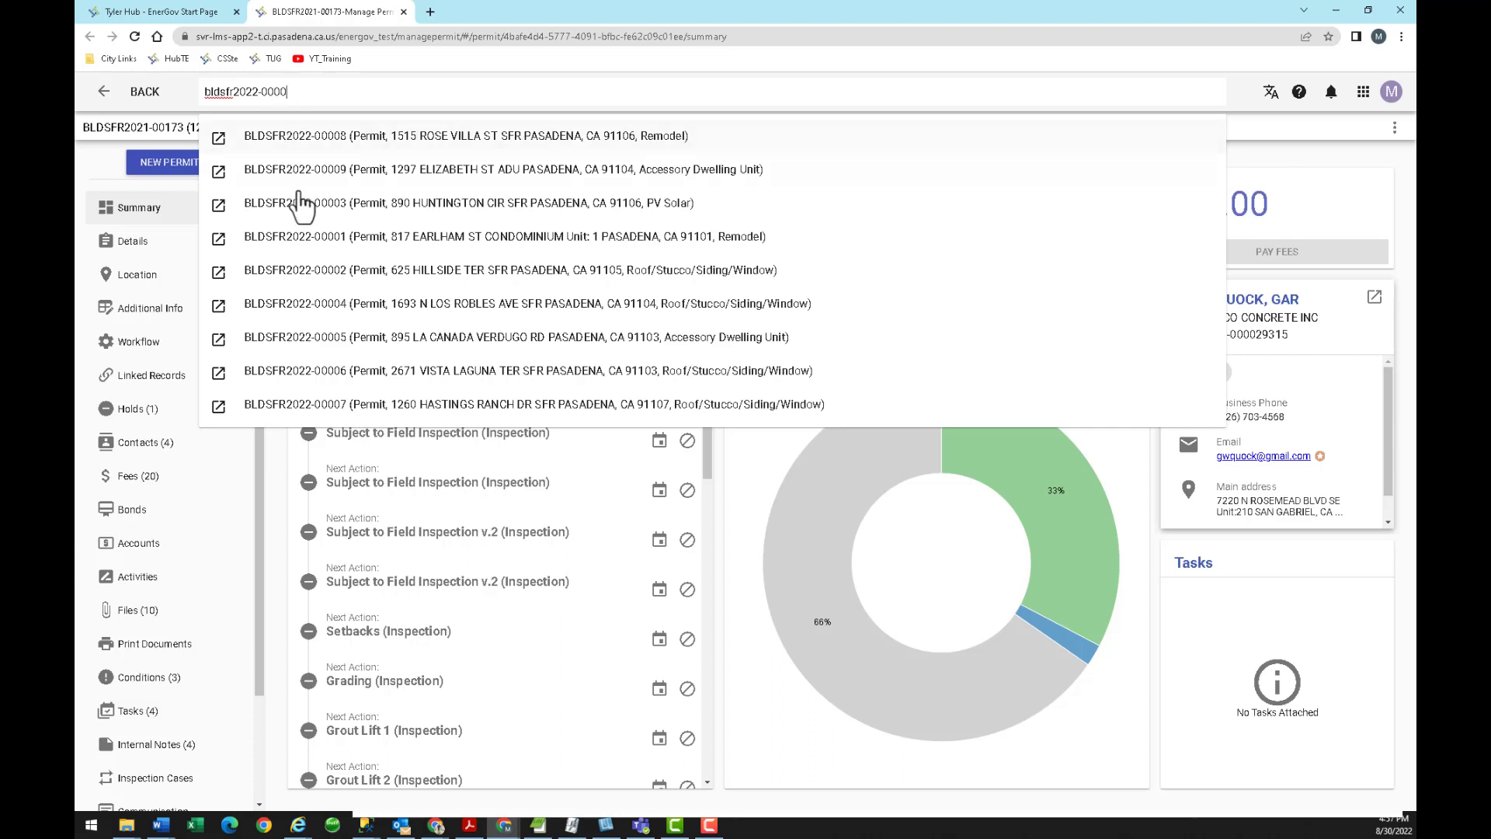
# Open permit BLDSFR2022-00001 from the search results in a new tab and focus its search bar.
pyautogui.click(219, 239)
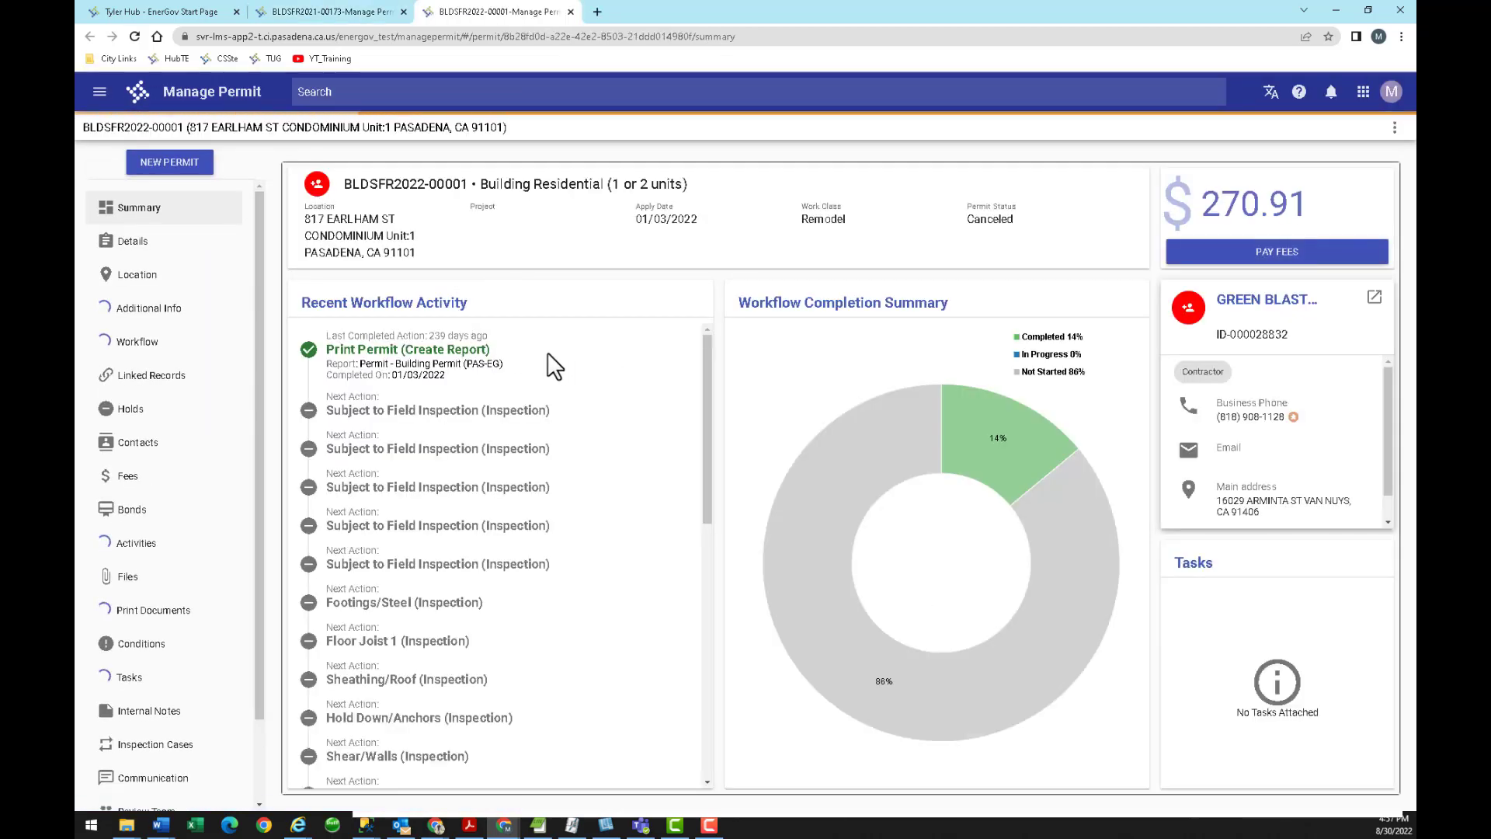
pyautogui.click(340, 92)
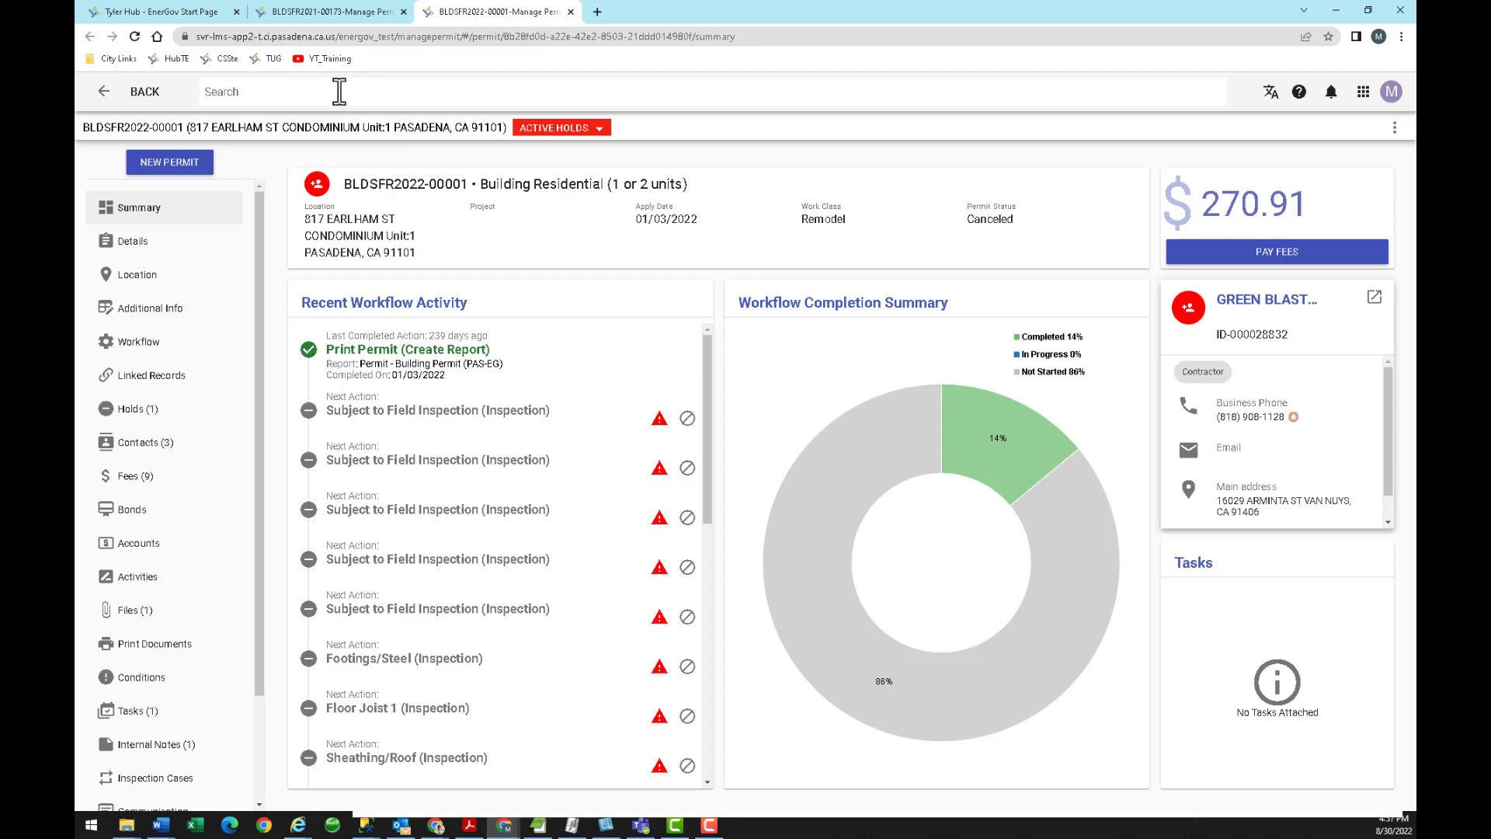
# Search for the contact by full name and open permit BLDSFR2021-00173 from its suggestion.
pyautogui.write('gump')
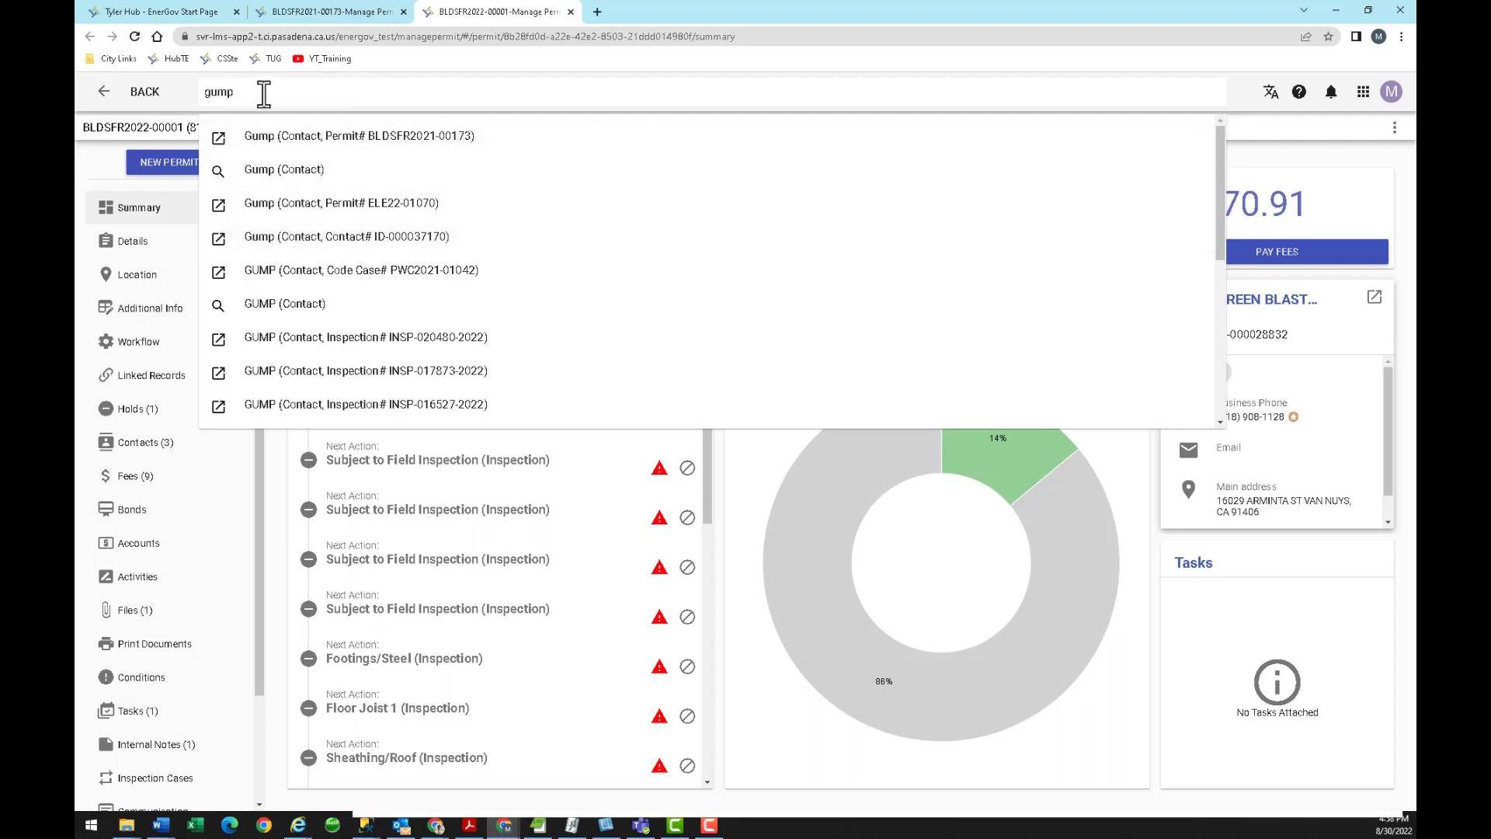
pyautogui.moveTo(256, 92); pyautogui.dragTo(192, 100)
pyautogui.write('forrest gum')
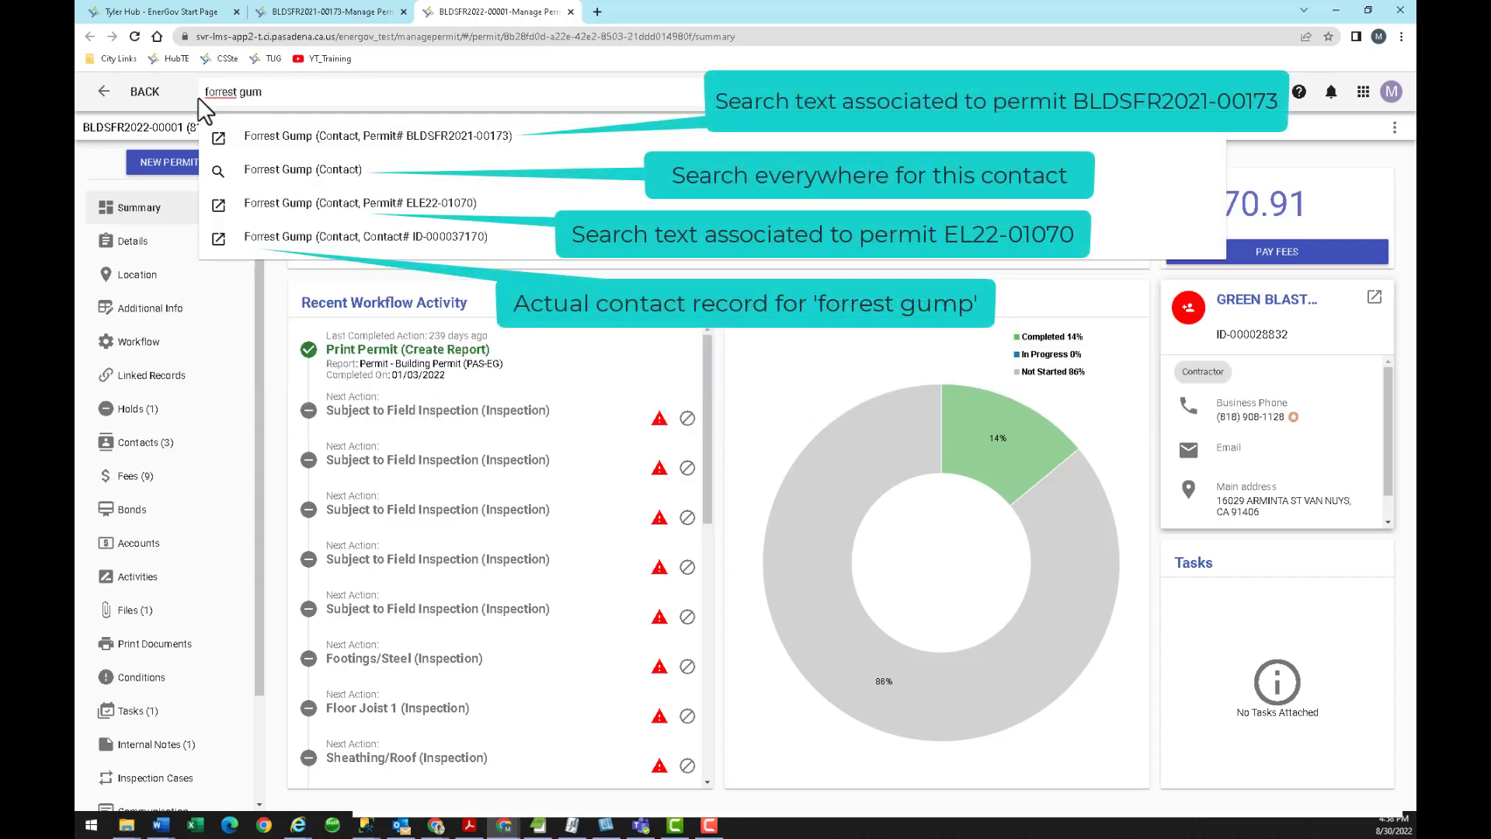
pyautogui.write('p')
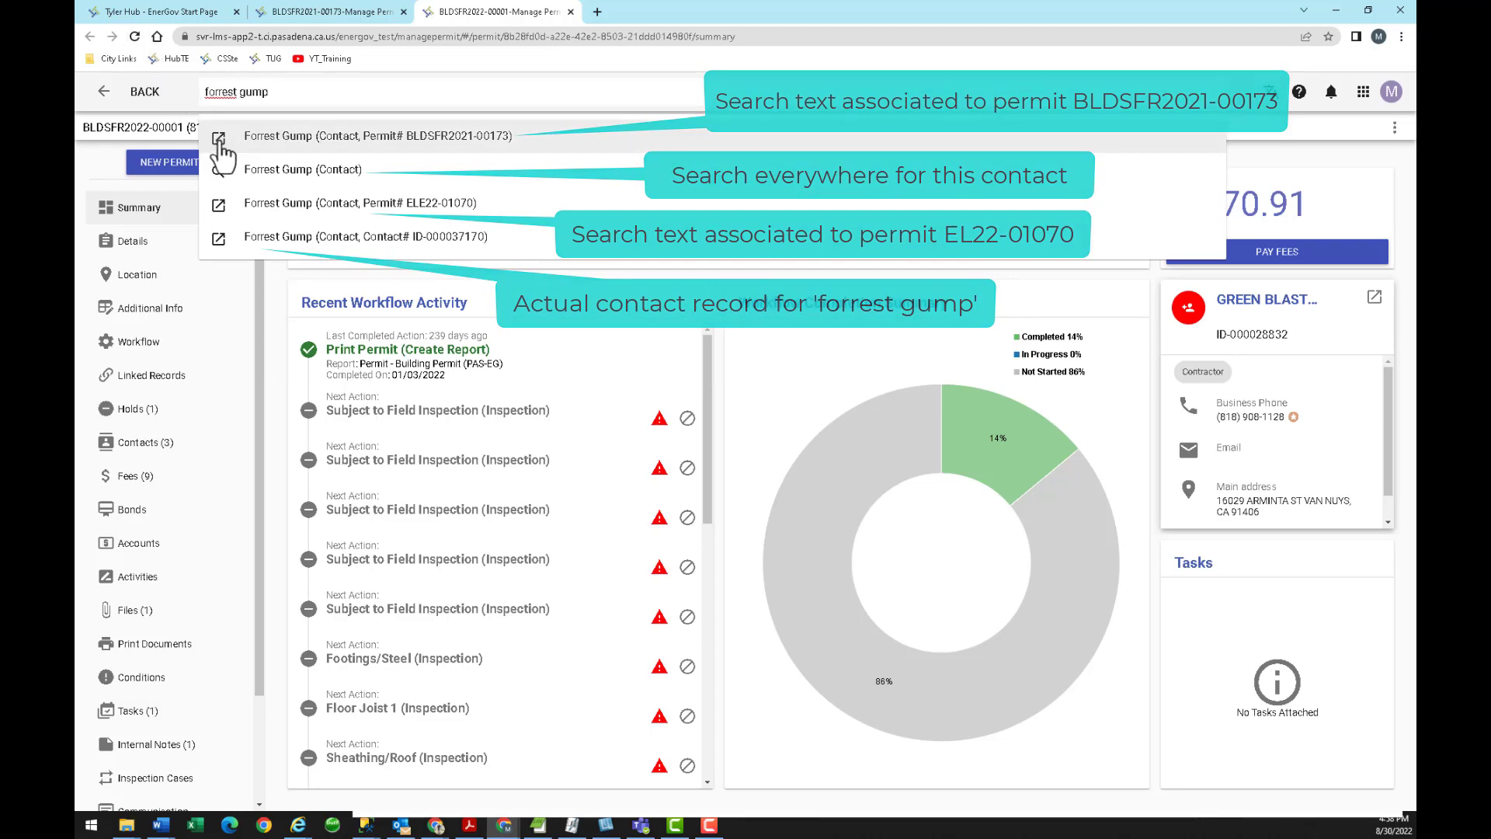
pyautogui.click(219, 141)
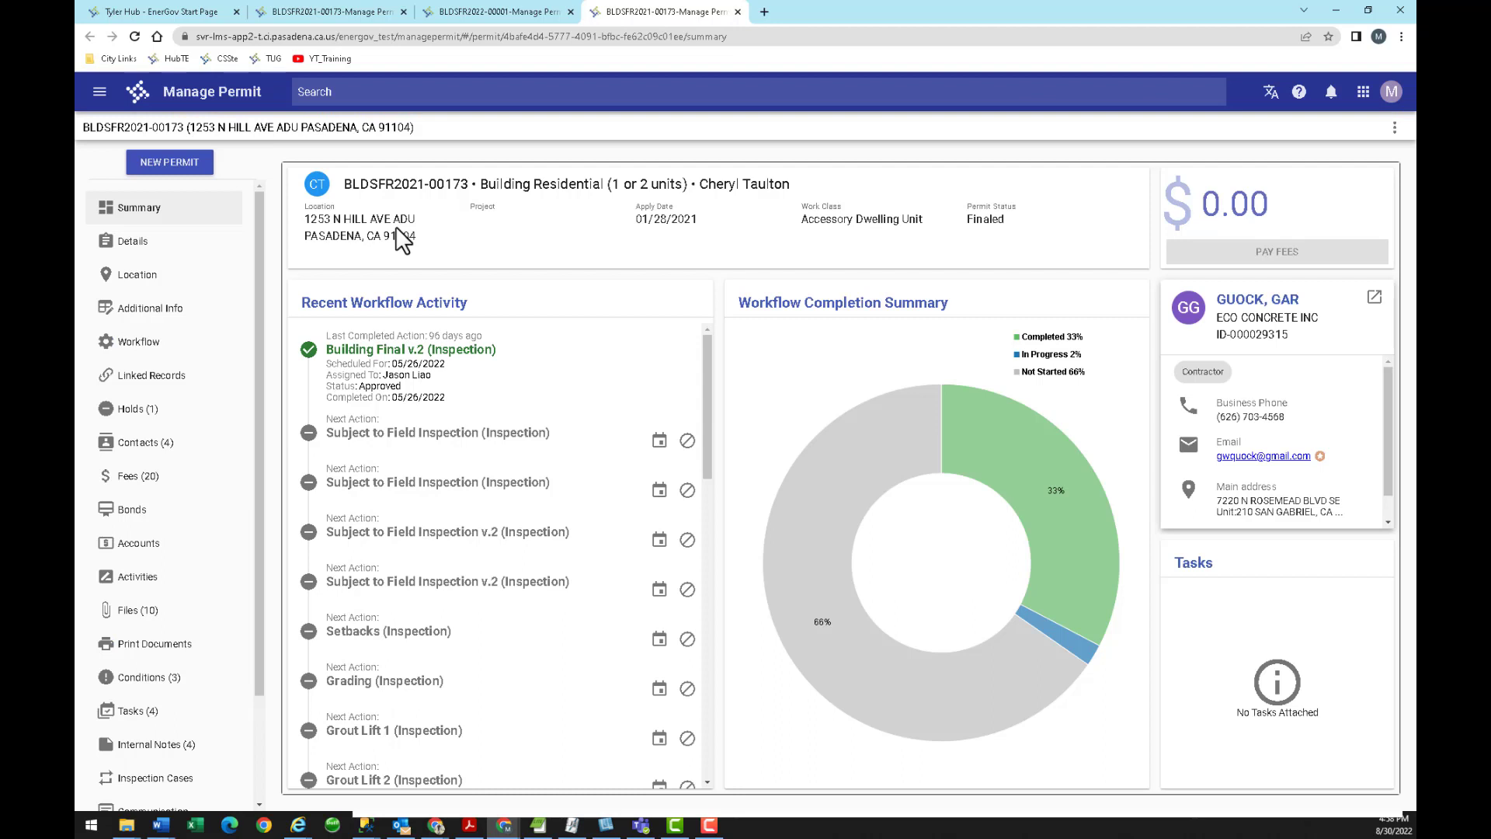
pyautogui.click(345, 94)
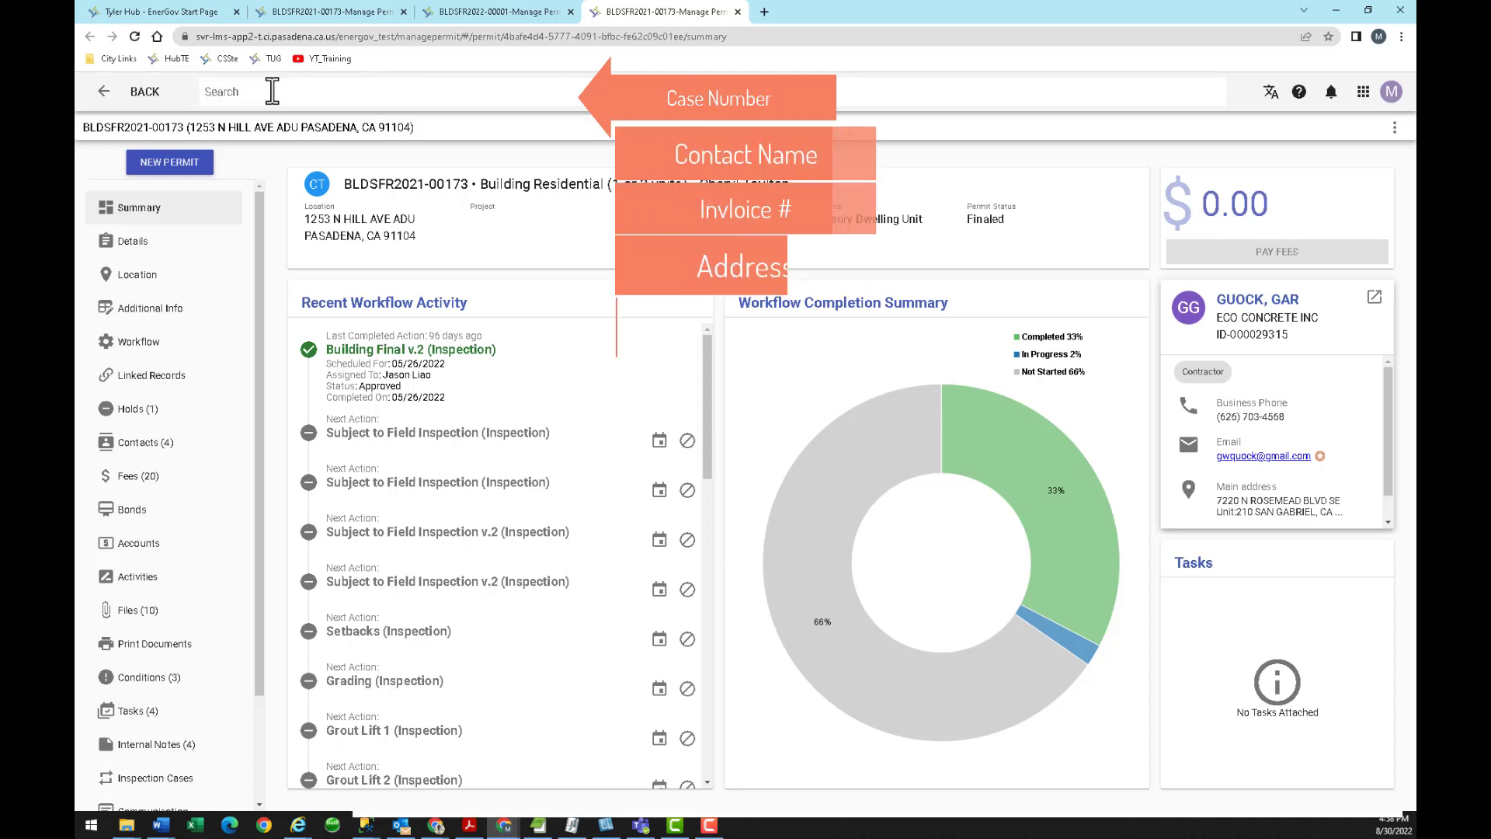
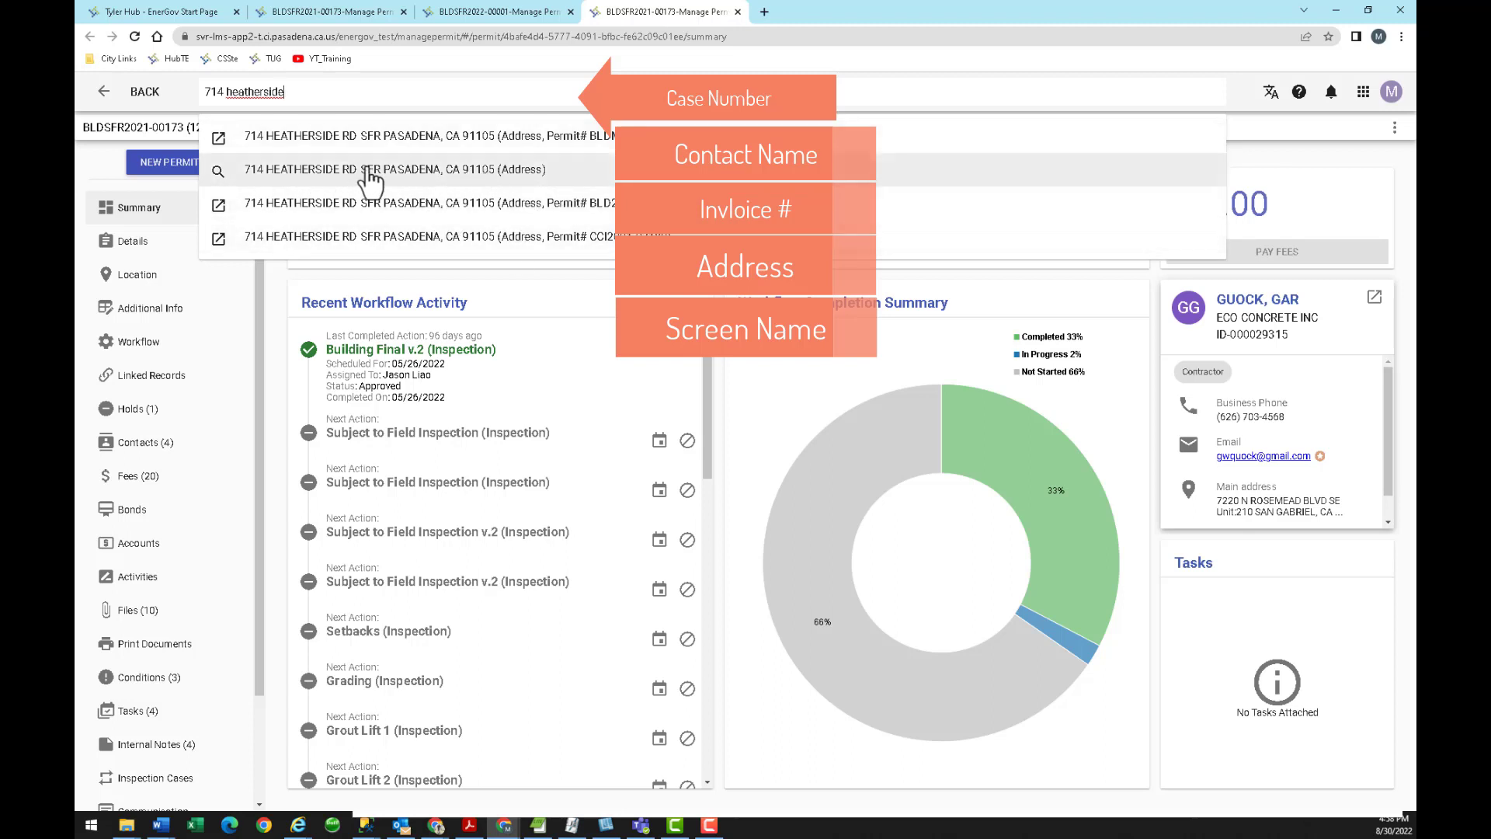
pyautogui.moveTo(297, 93); pyautogui.dragTo(208, 93)
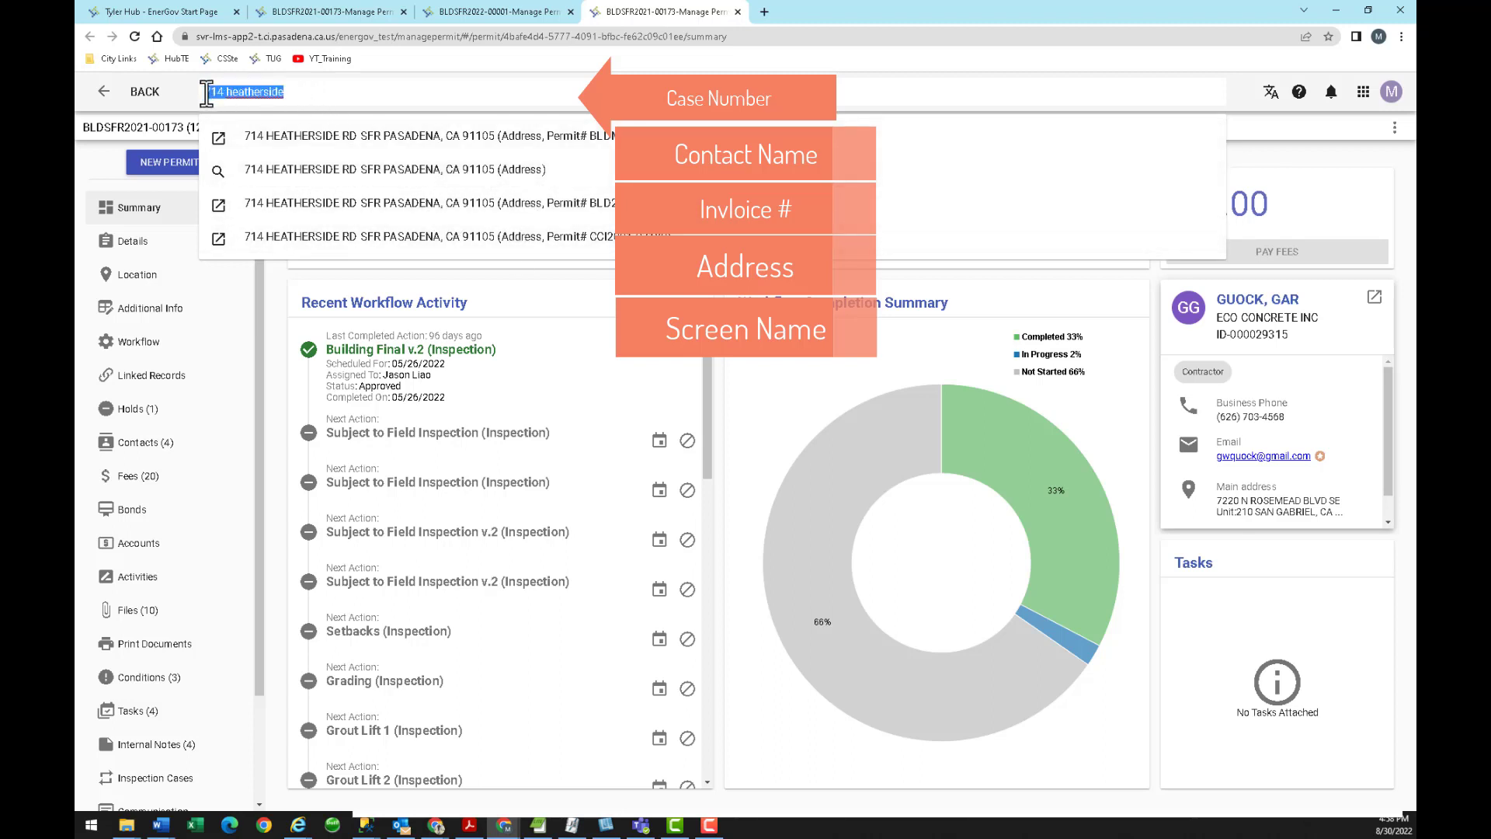
pyautogui.press('BackSpace')
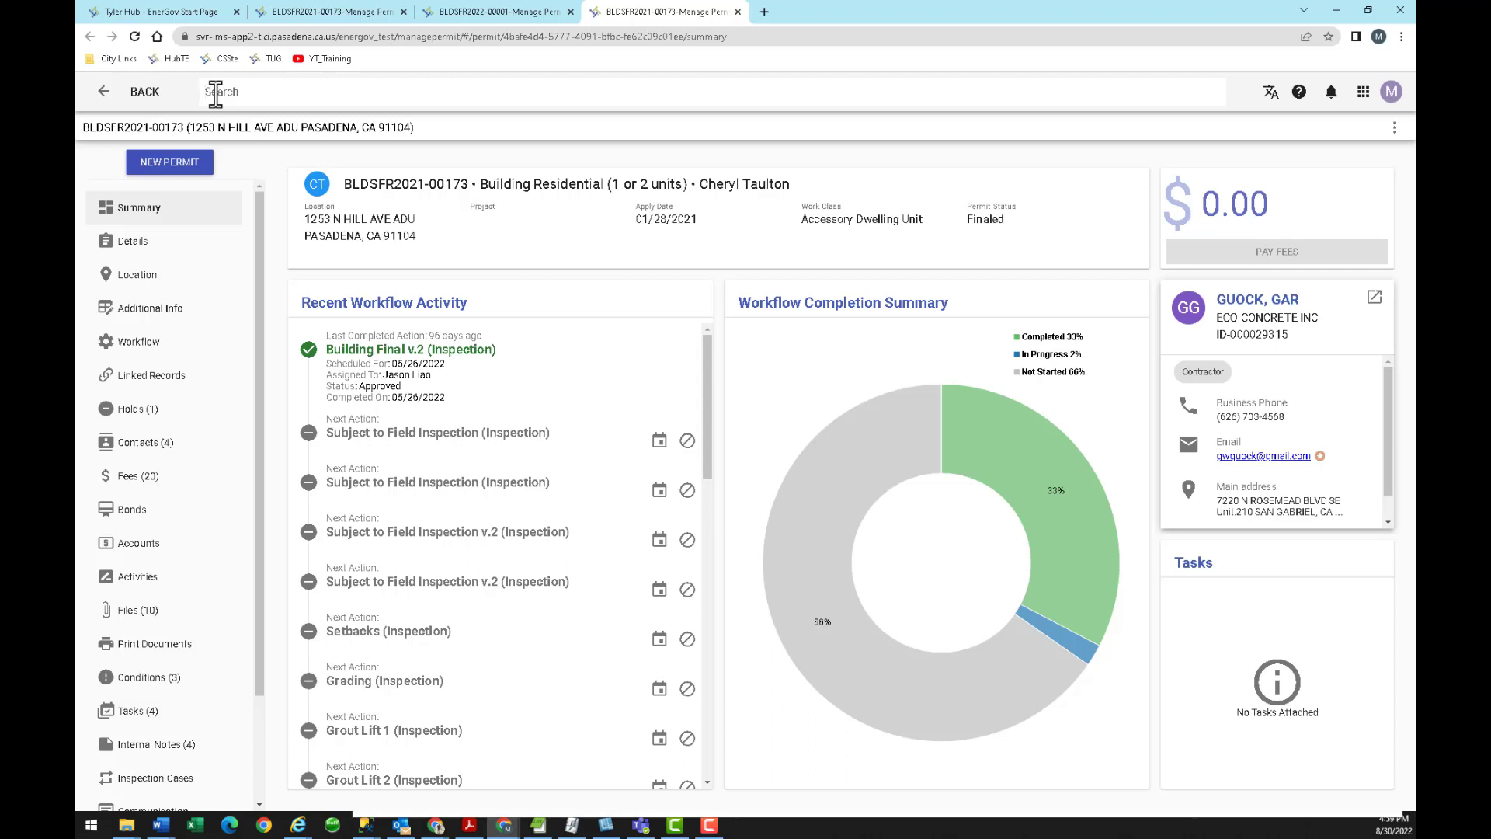
# Launch Parcel Manager in a new tab from the EnerGov apps grid.
pyautogui.click(1363, 93)
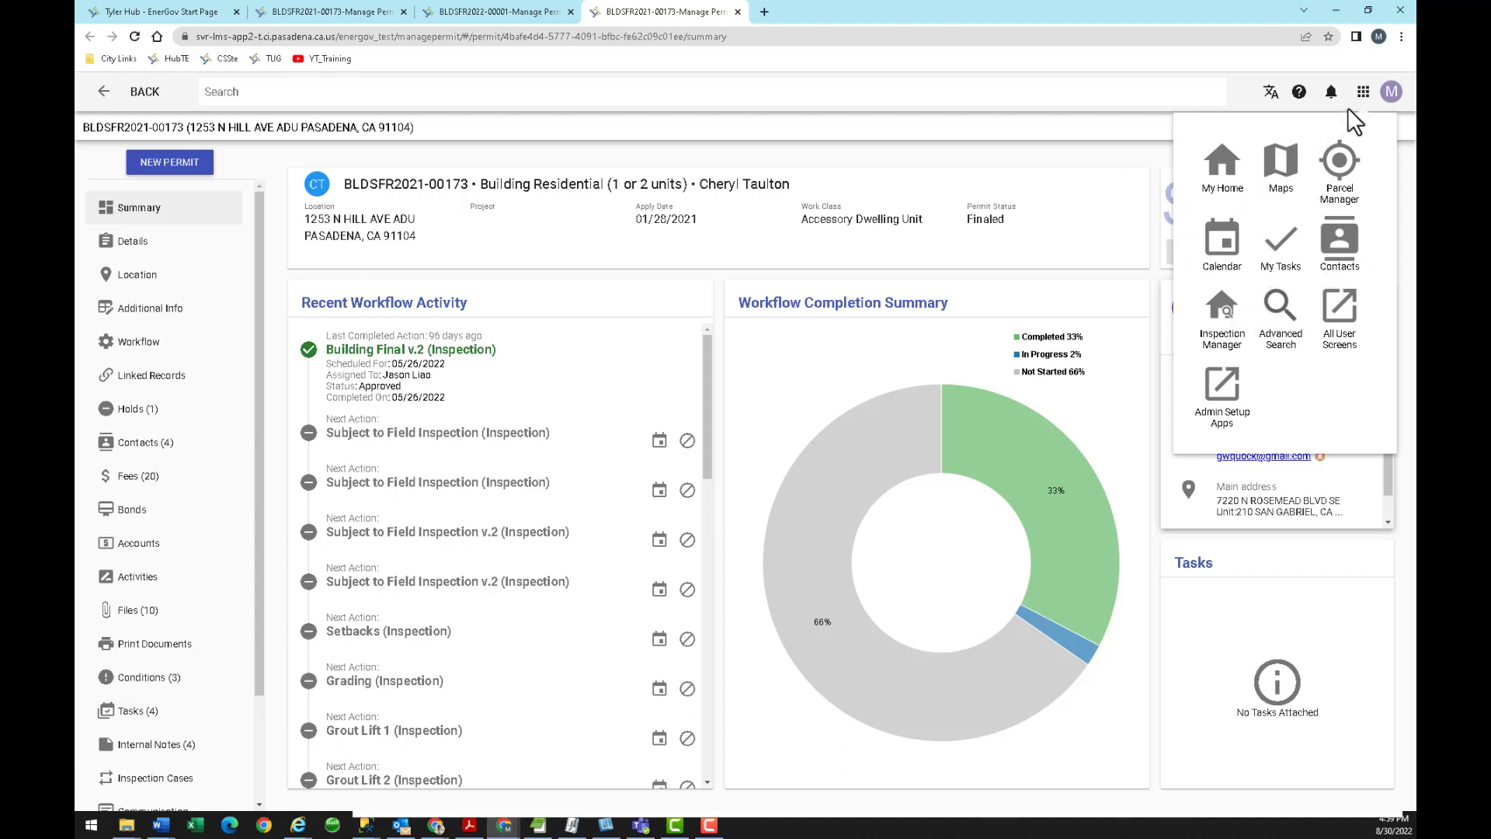
pyautogui.click(1340, 165)
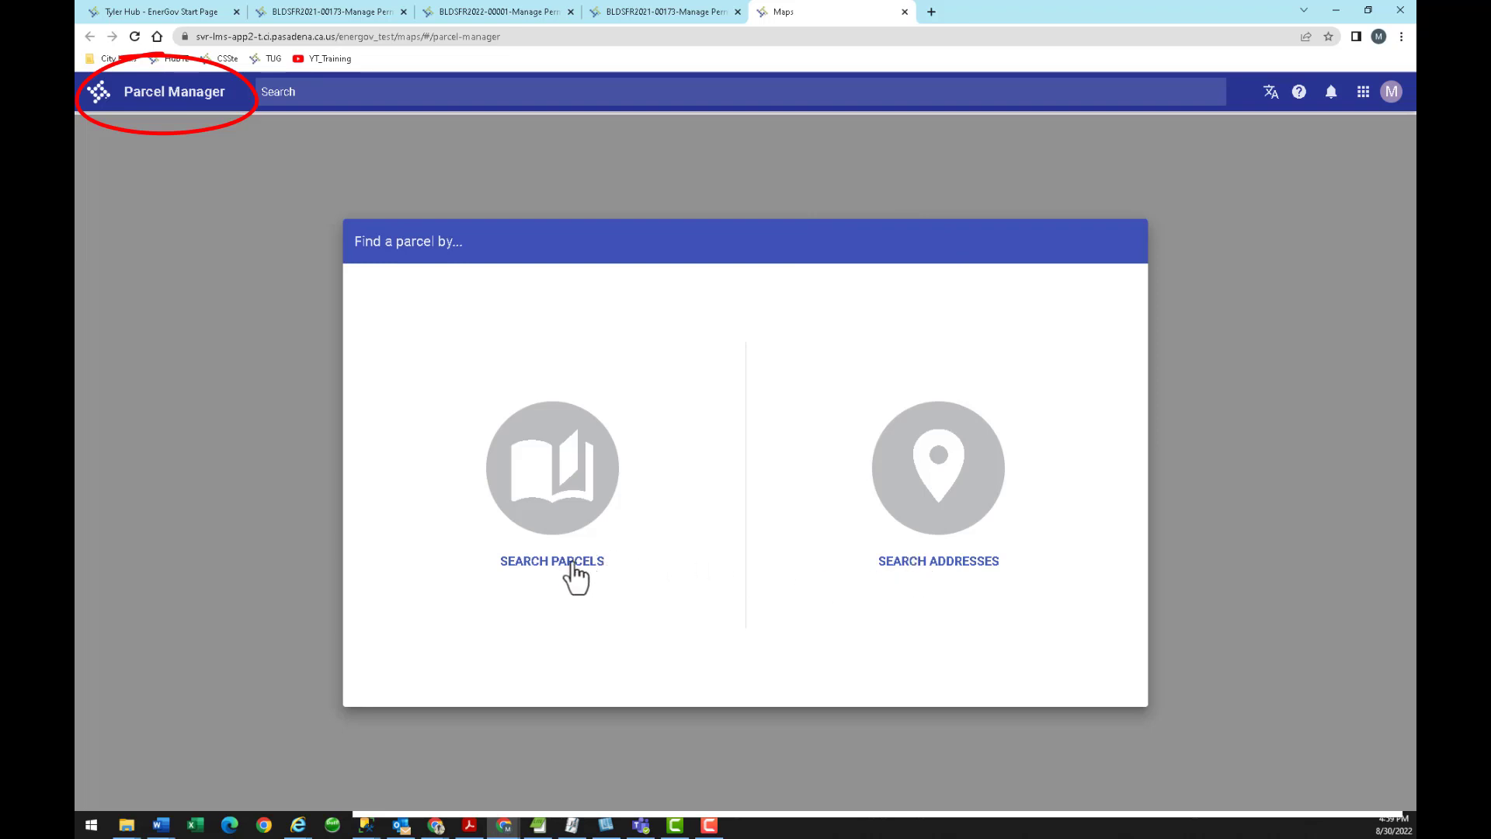
pyautogui.click(924, 576)
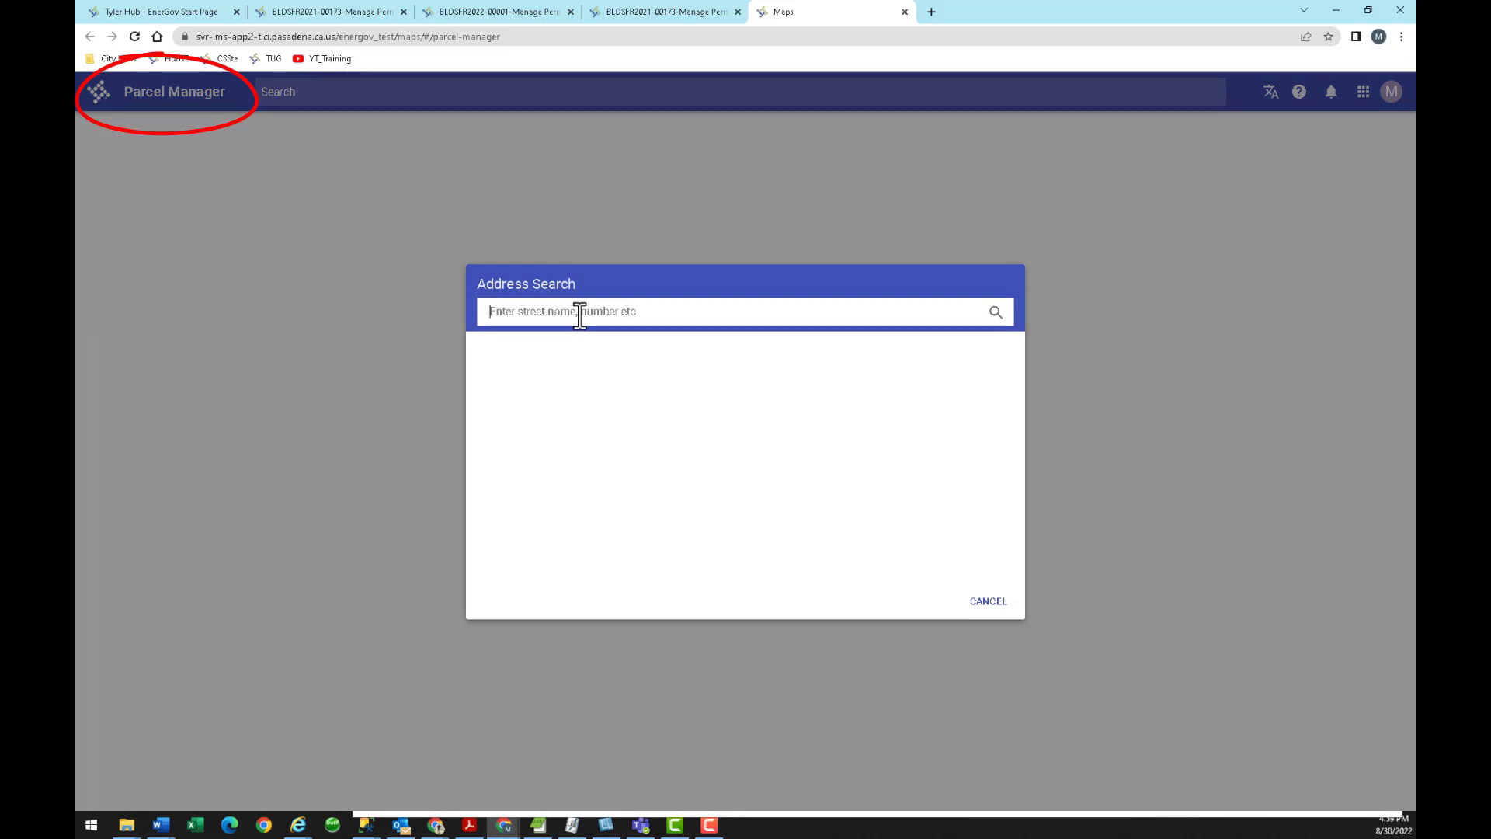
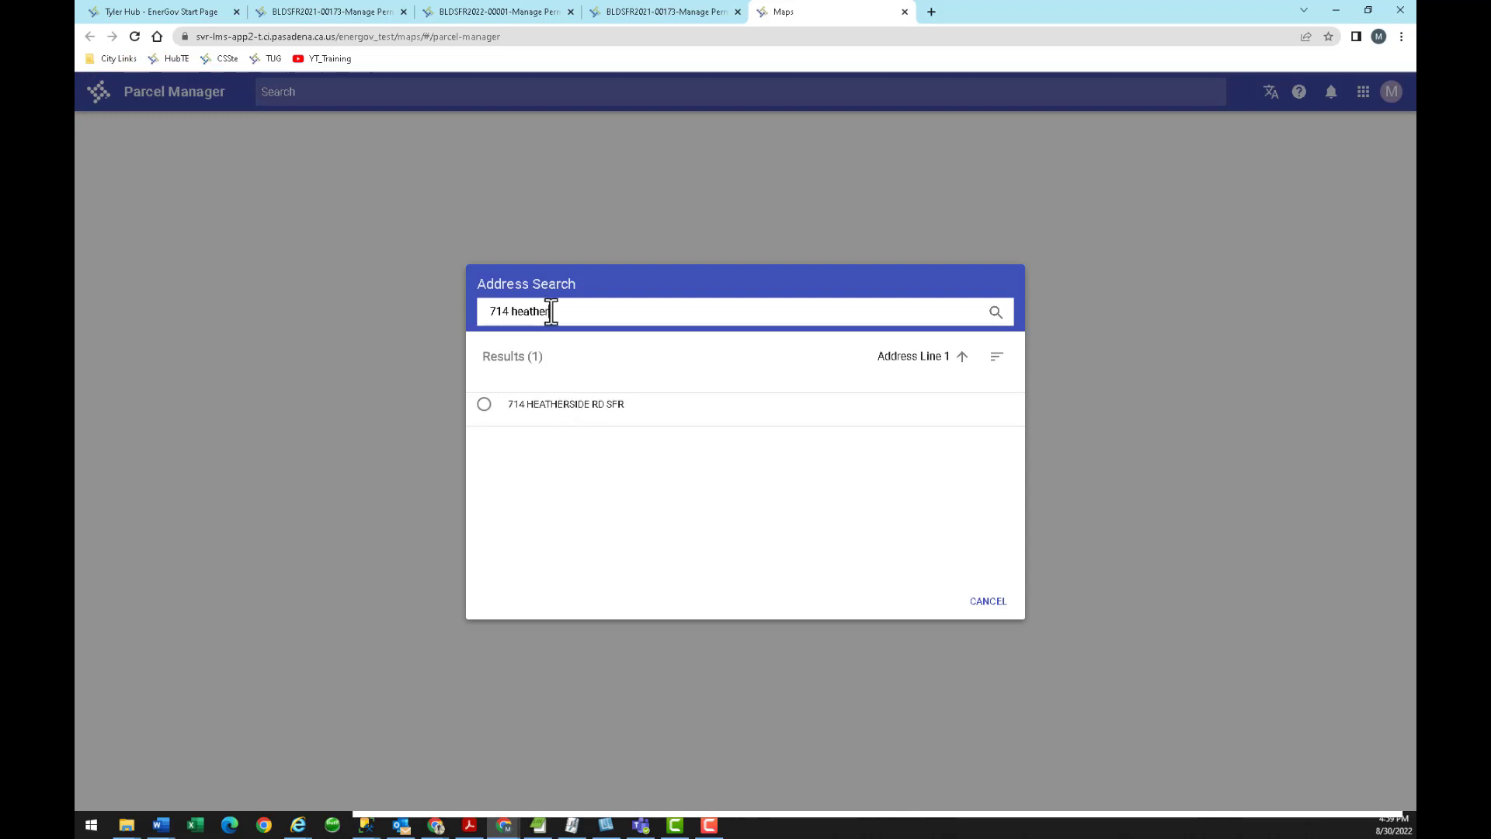
pyautogui.click(484, 404)
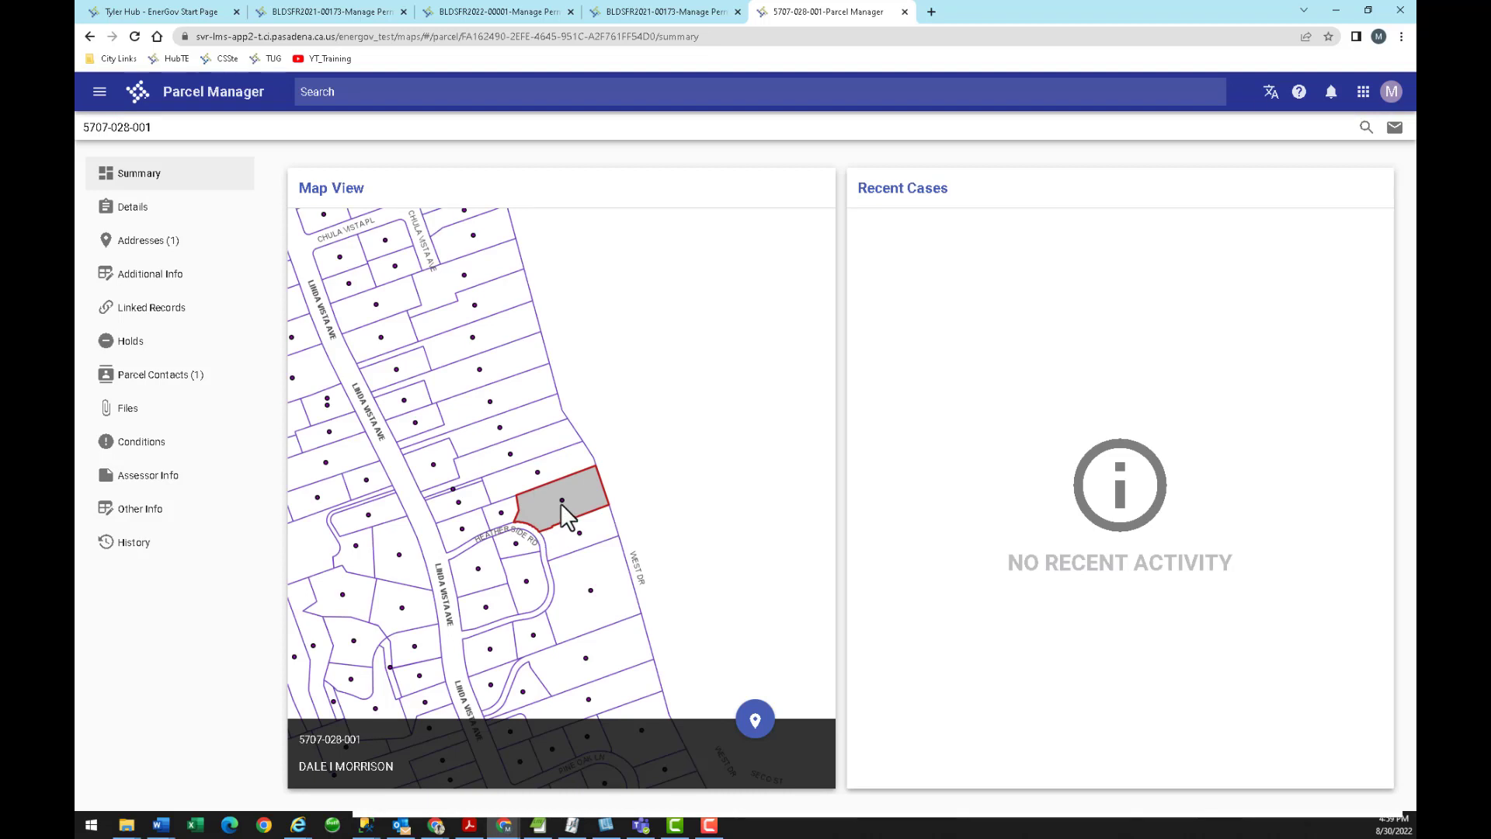
pyautogui.moveTo(561, 502); pyautogui.dragTo(586, 397)
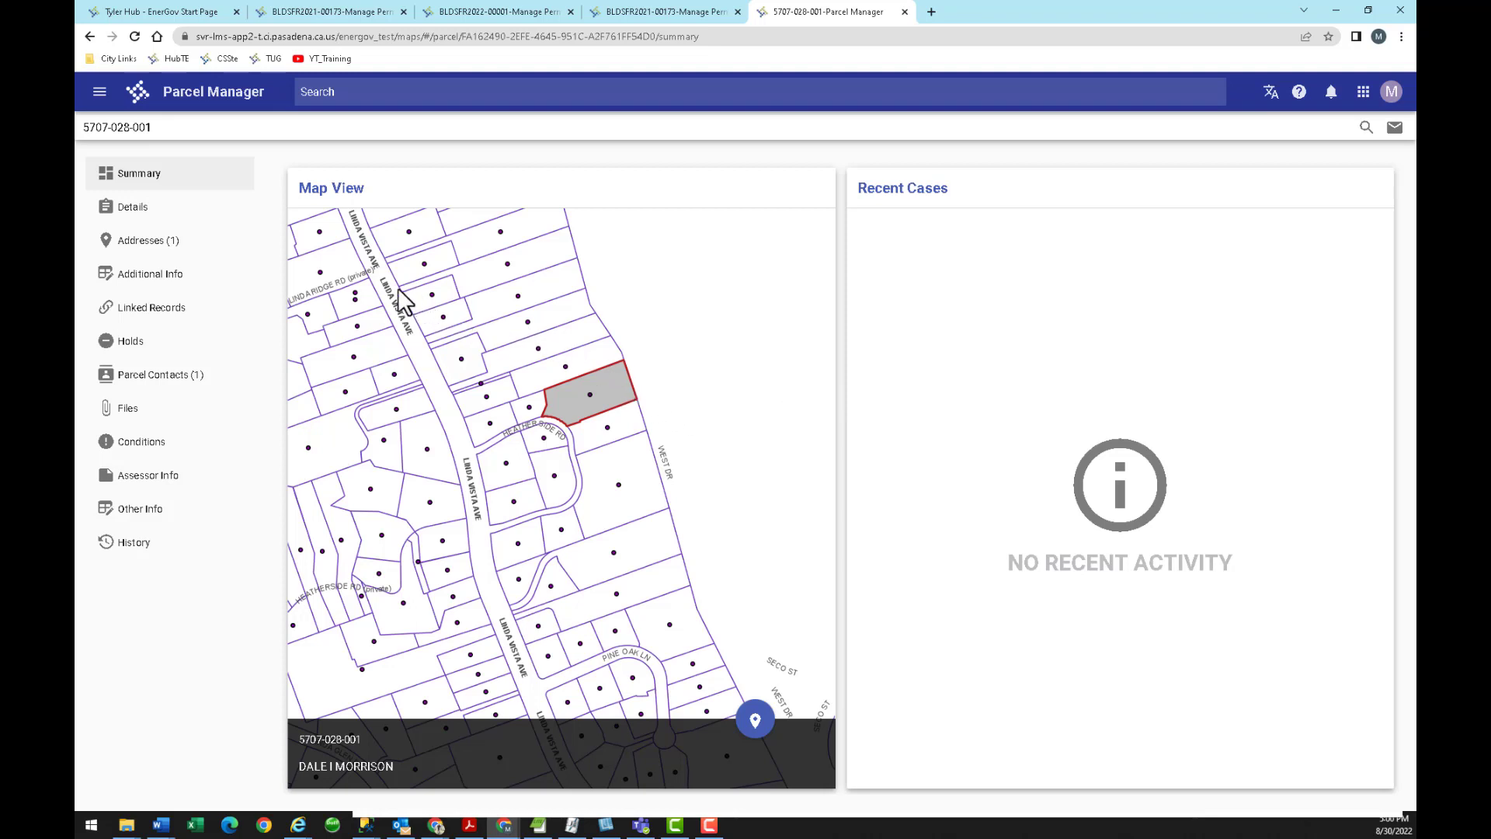
pyautogui.click(148, 317)
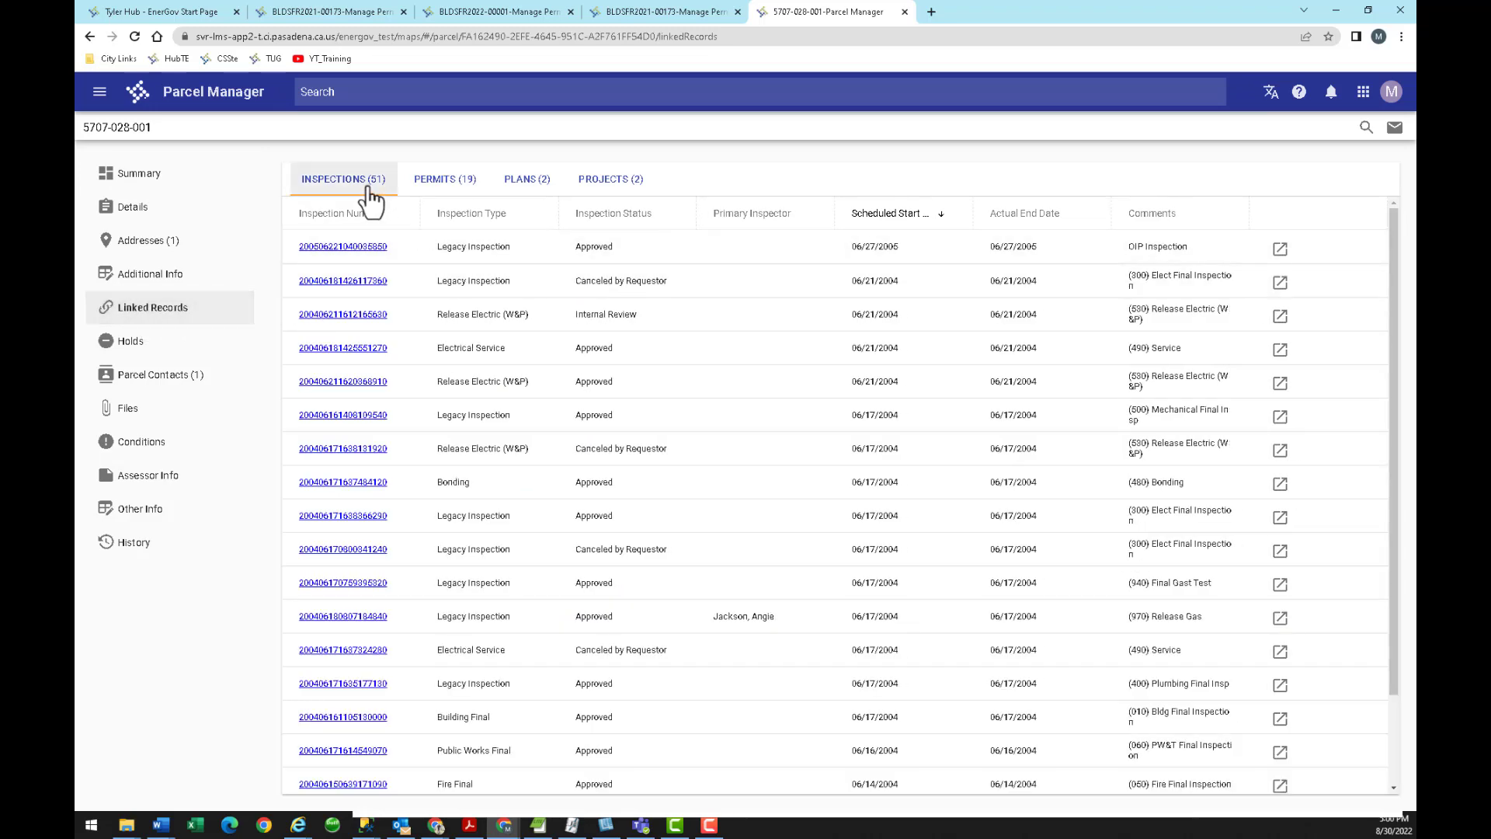
# Step through the parcel's linked Permits, Plans and Projects, ending on PRJ2003-00207 and PRJ2004-00183.
pyautogui.click(449, 190)
pyautogui.click(529, 185)
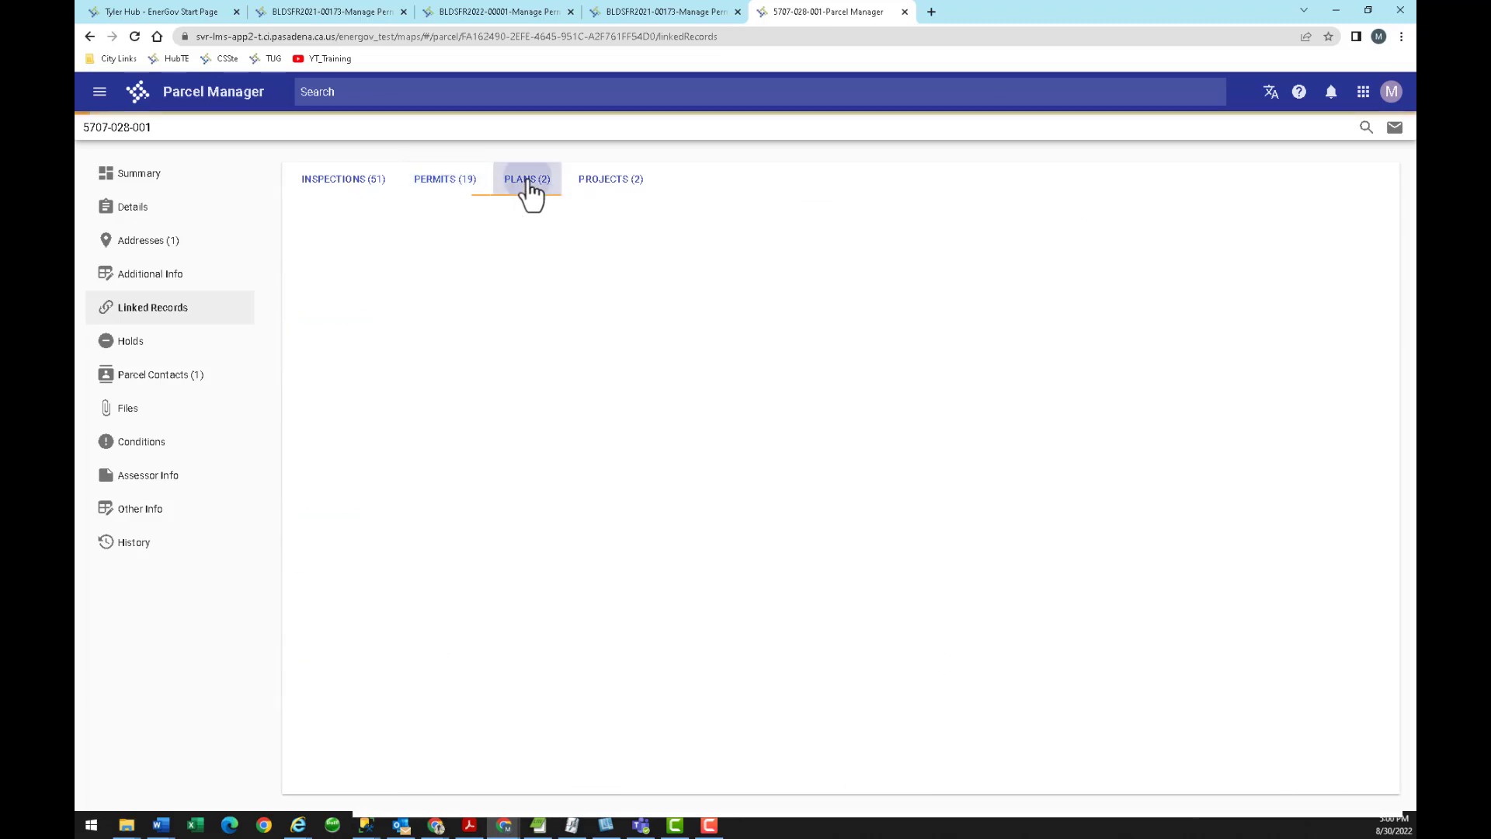
pyautogui.click(607, 189)
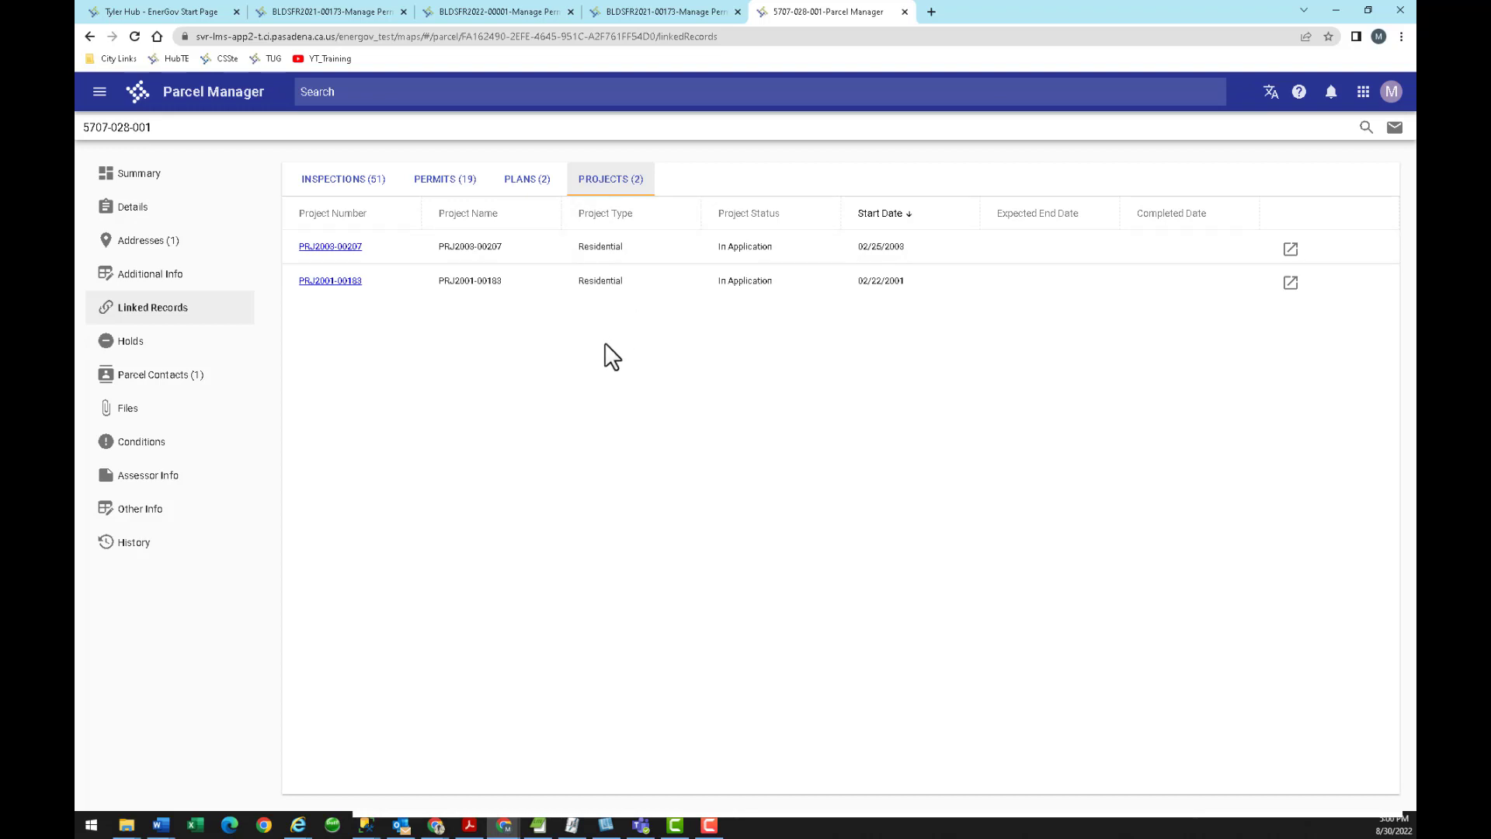
pyautogui.hotkey('alt', 'Tab')
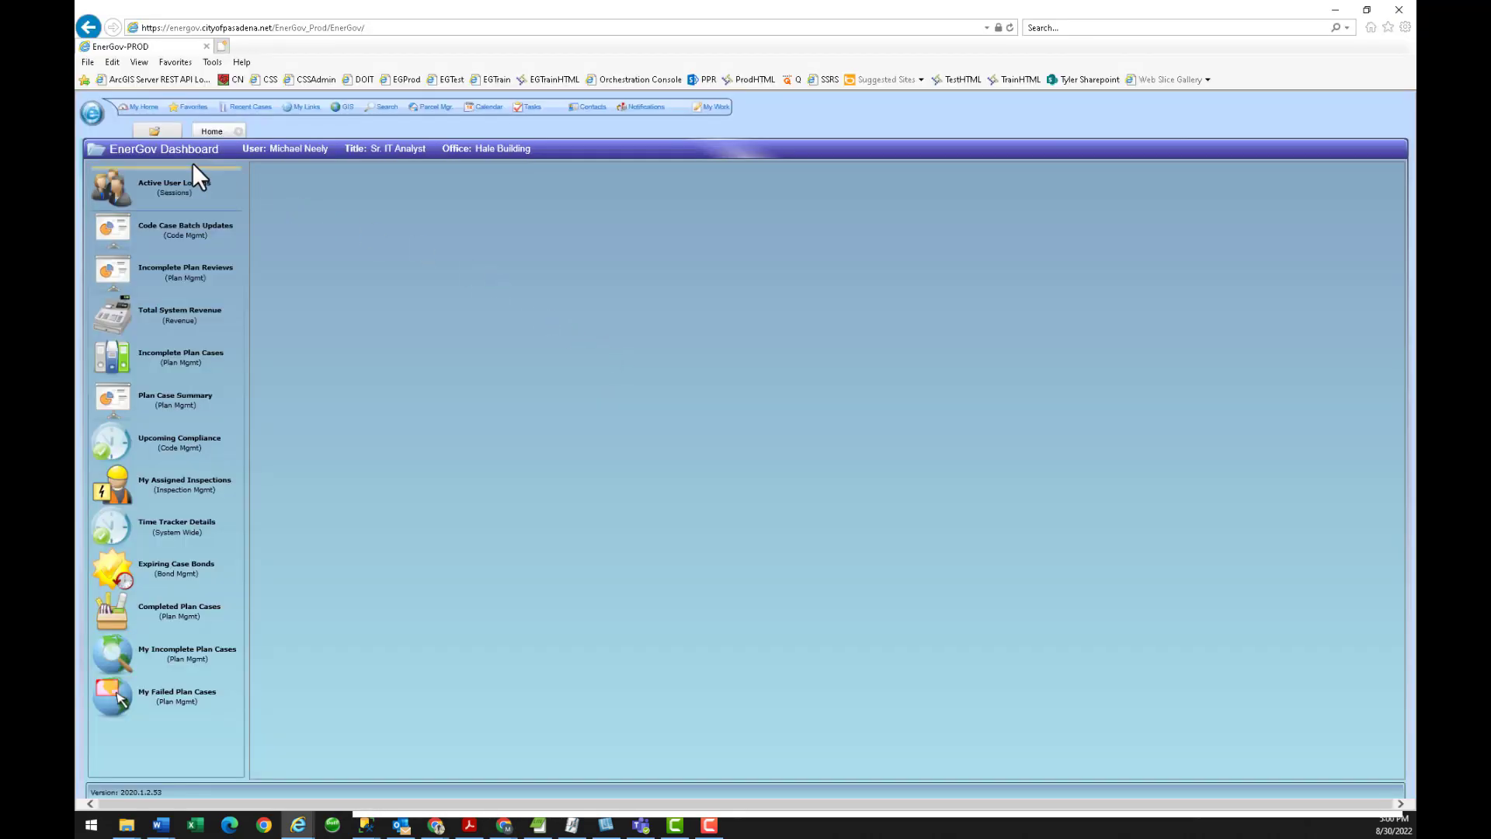
pyautogui.click(90, 113)
pyautogui.click(121, 187)
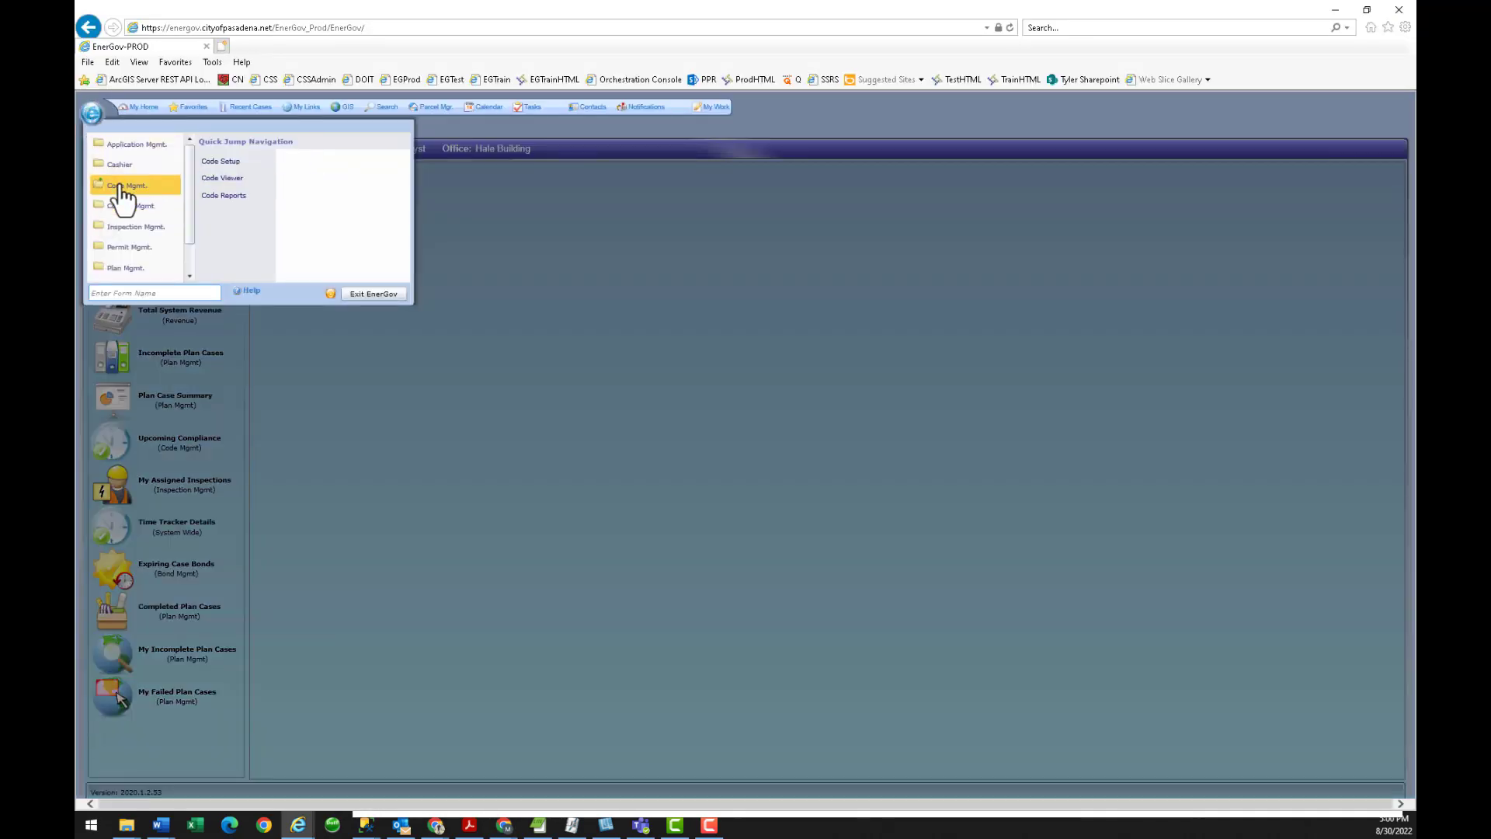
pyautogui.click(224, 180)
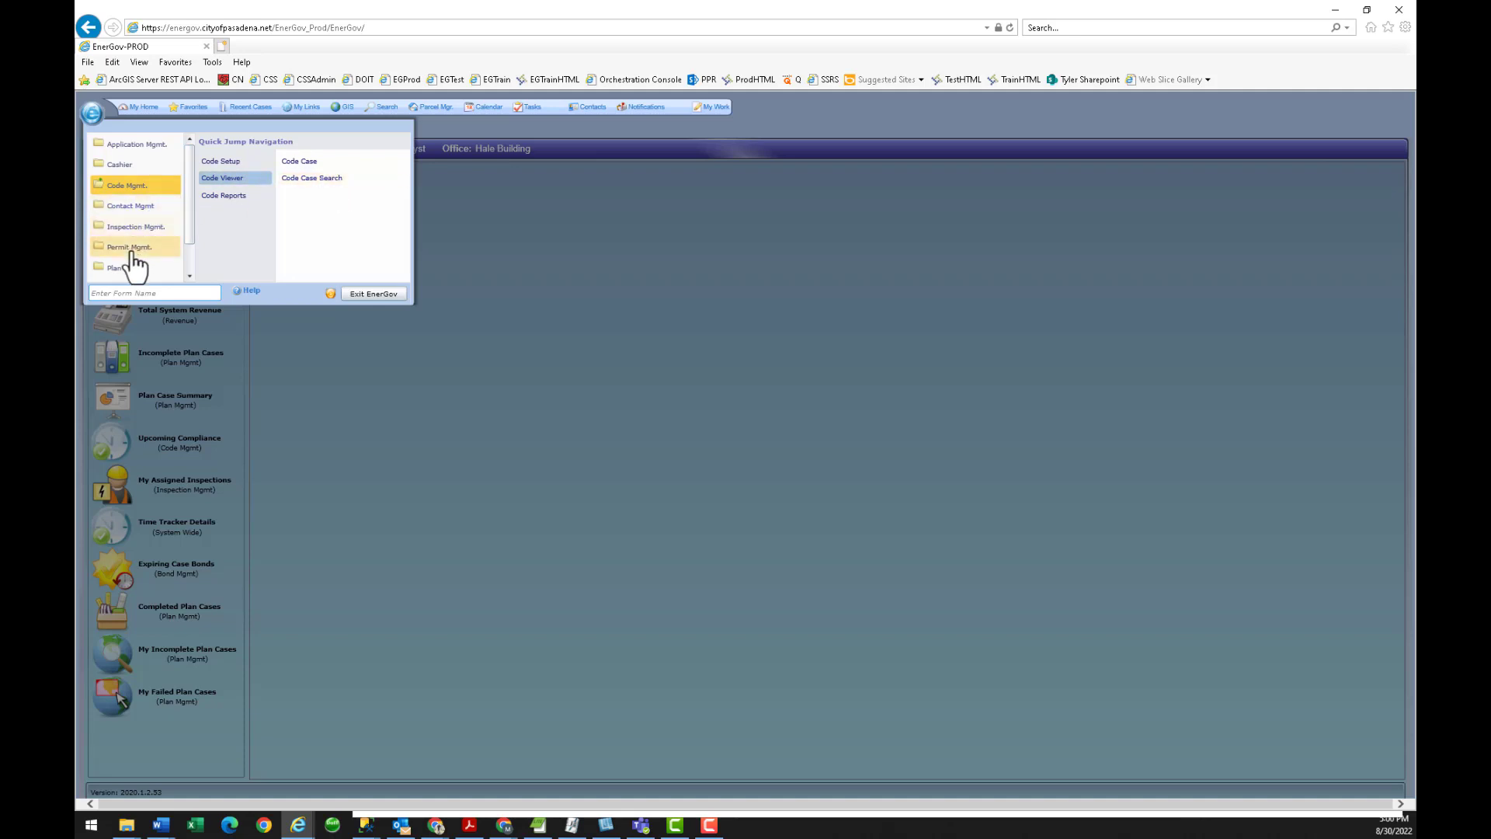
pyautogui.click(127, 247)
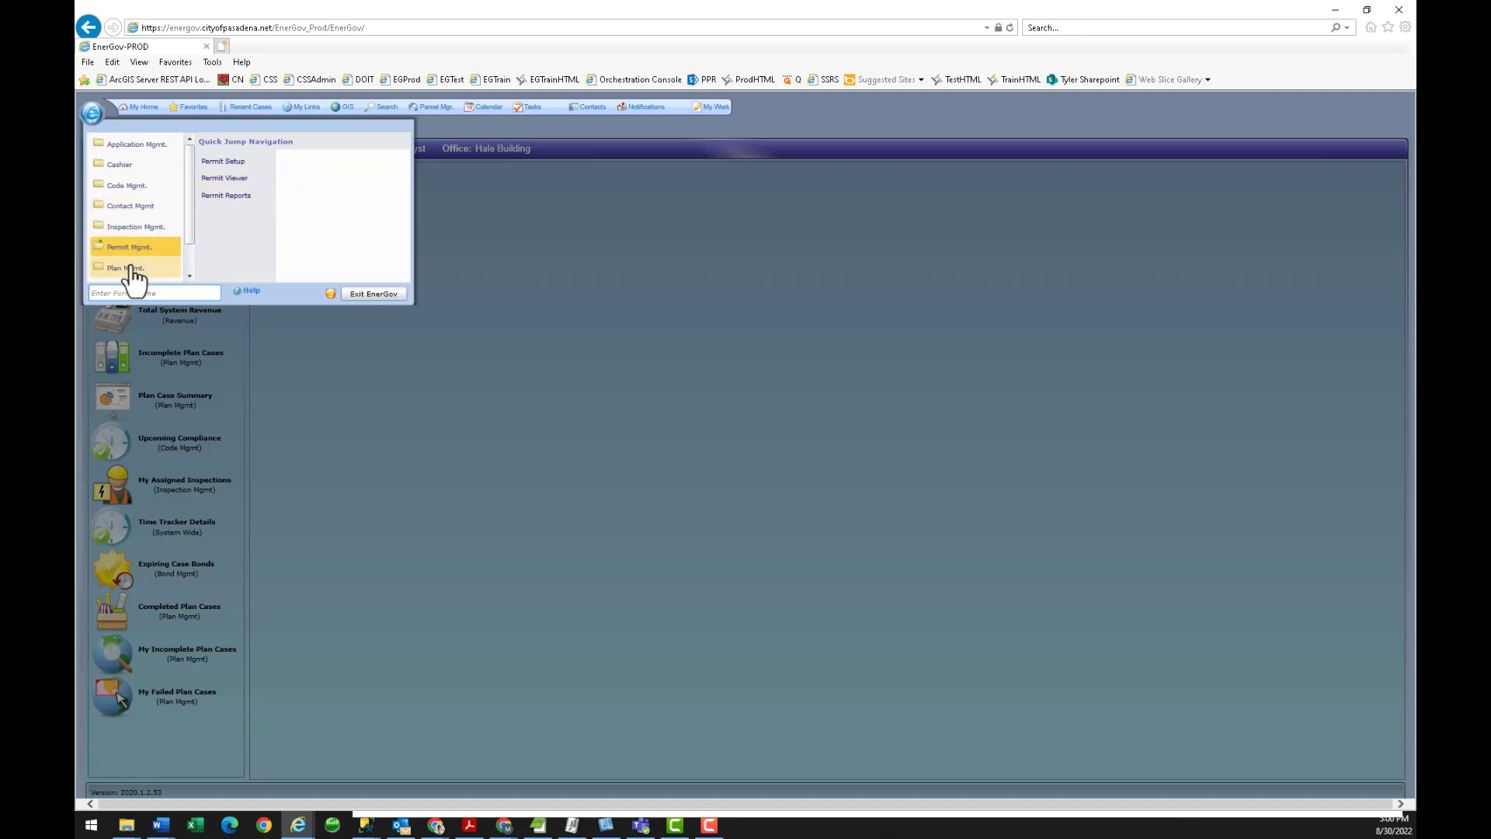
pyautogui.click(131, 268)
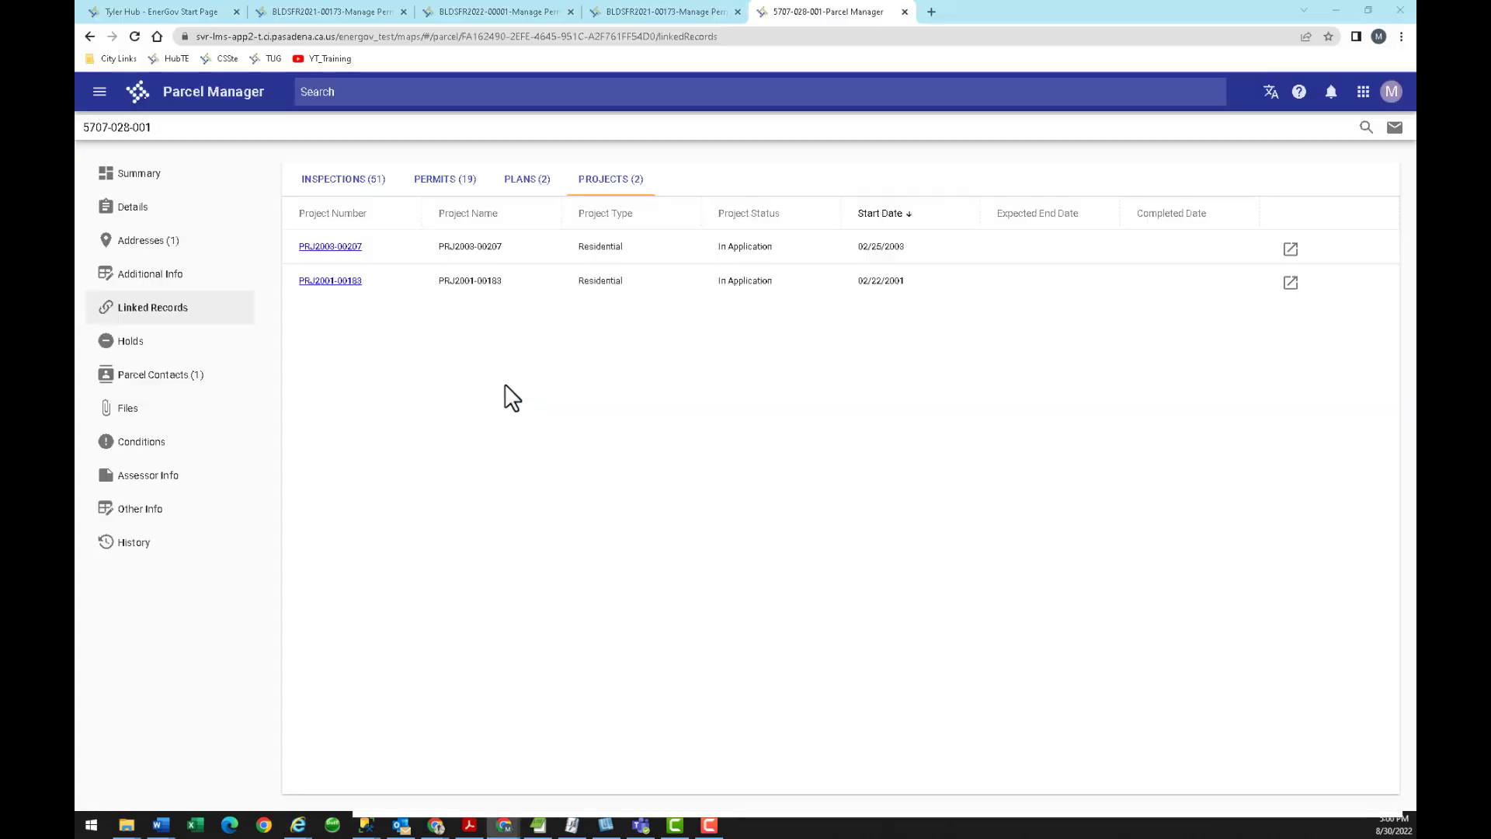
# Review the parcel's linked inspections, permits, plans and projects.
pyautogui.click(336, 183)
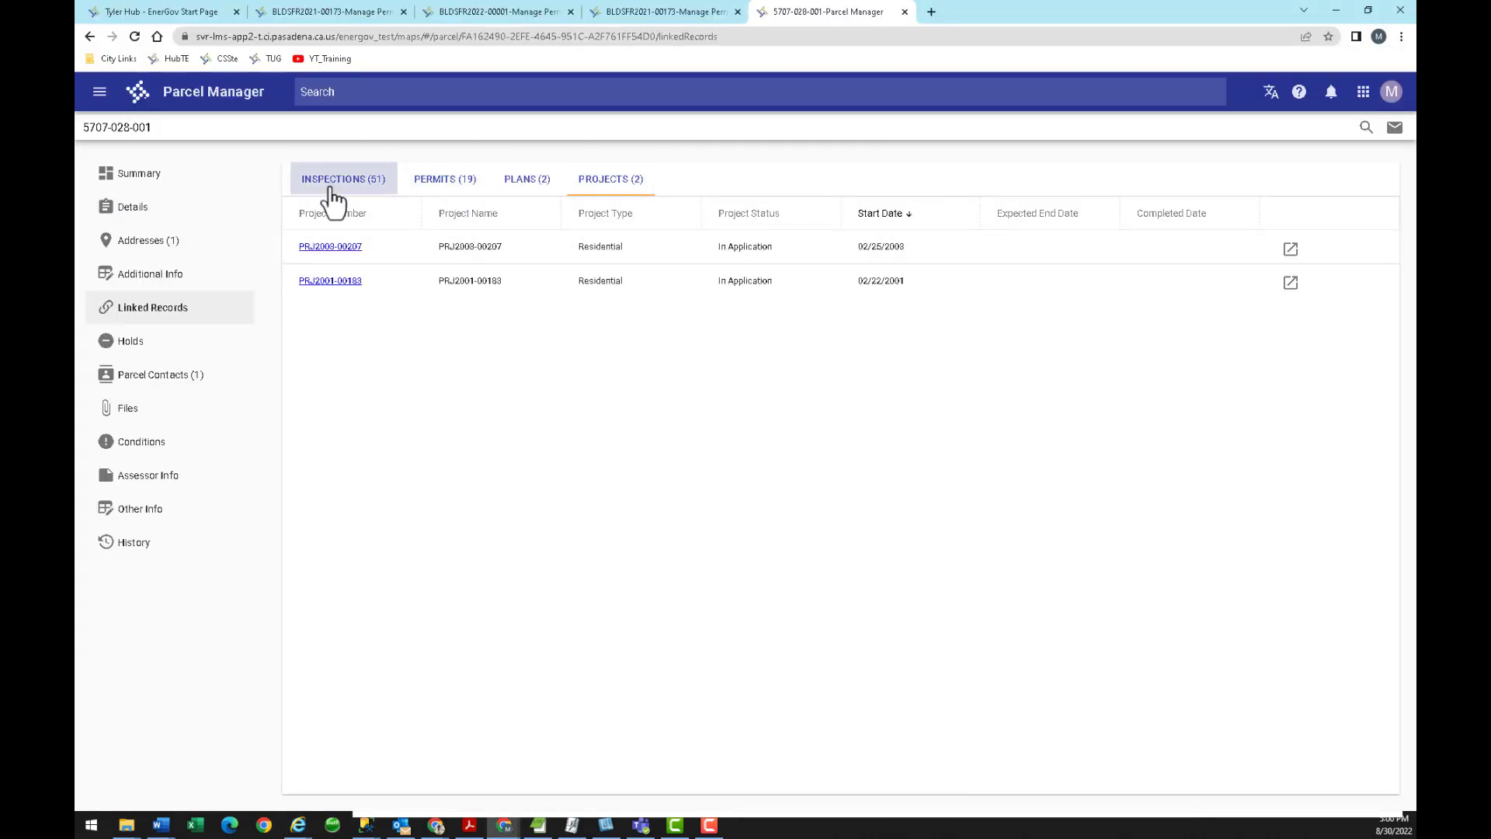
pyautogui.click(449, 190)
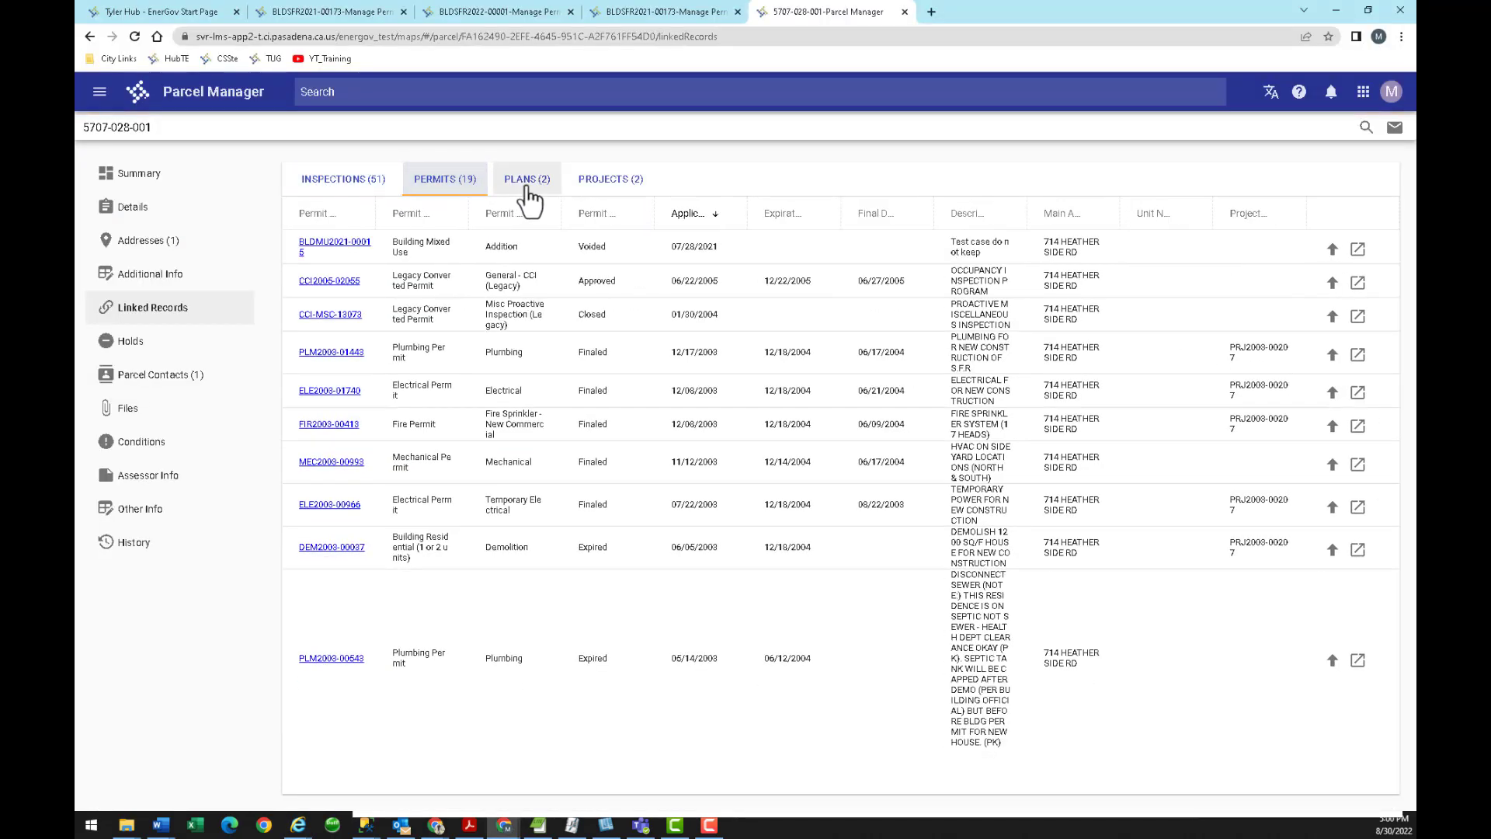
pyautogui.click(520, 184)
pyautogui.click(592, 187)
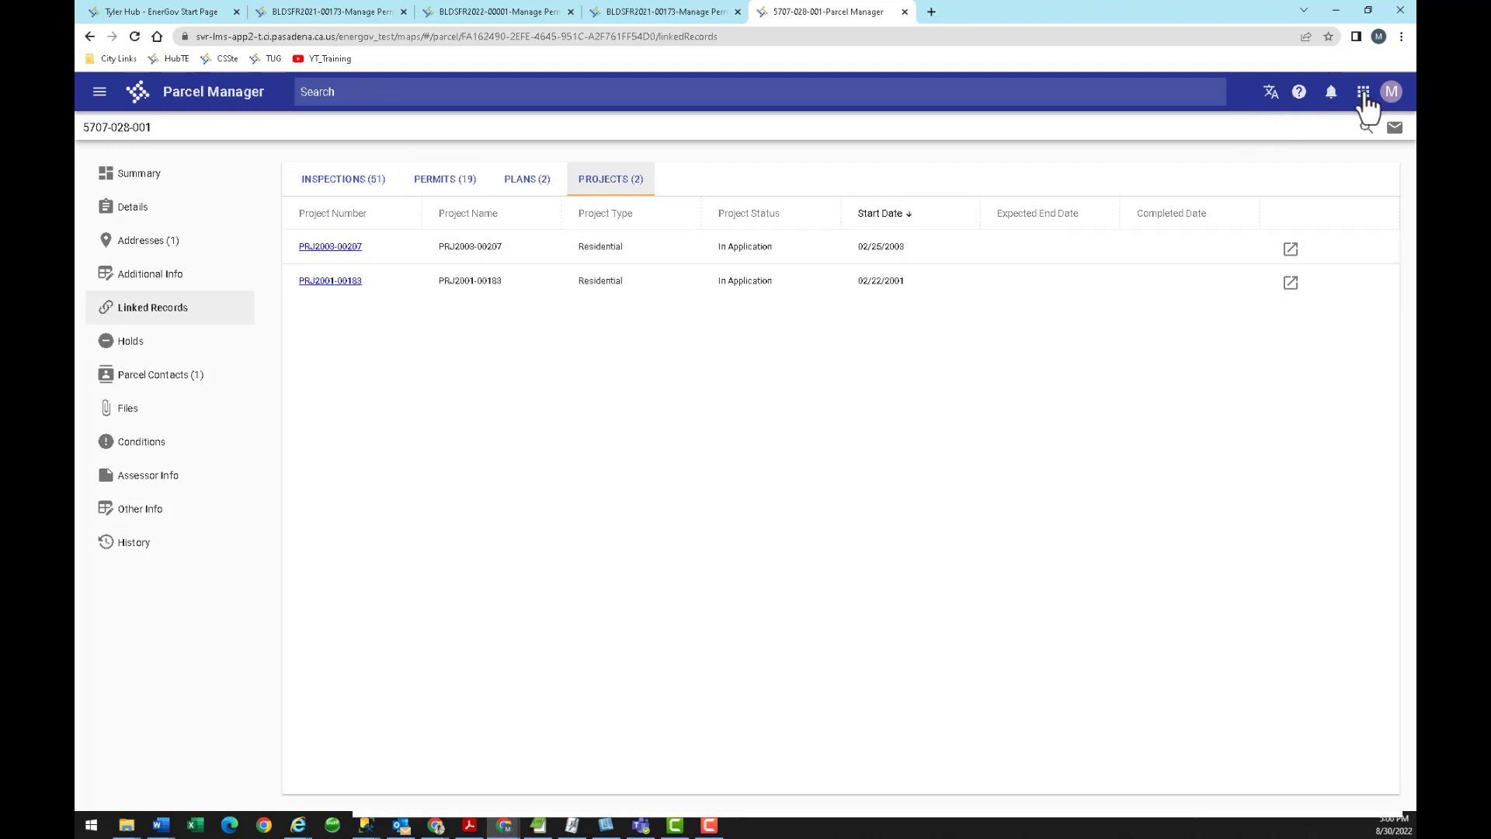
# Open Parcel Manager and Advanced Search from the apps grid, then switch to the legacy window.
pyautogui.click(1365, 99)
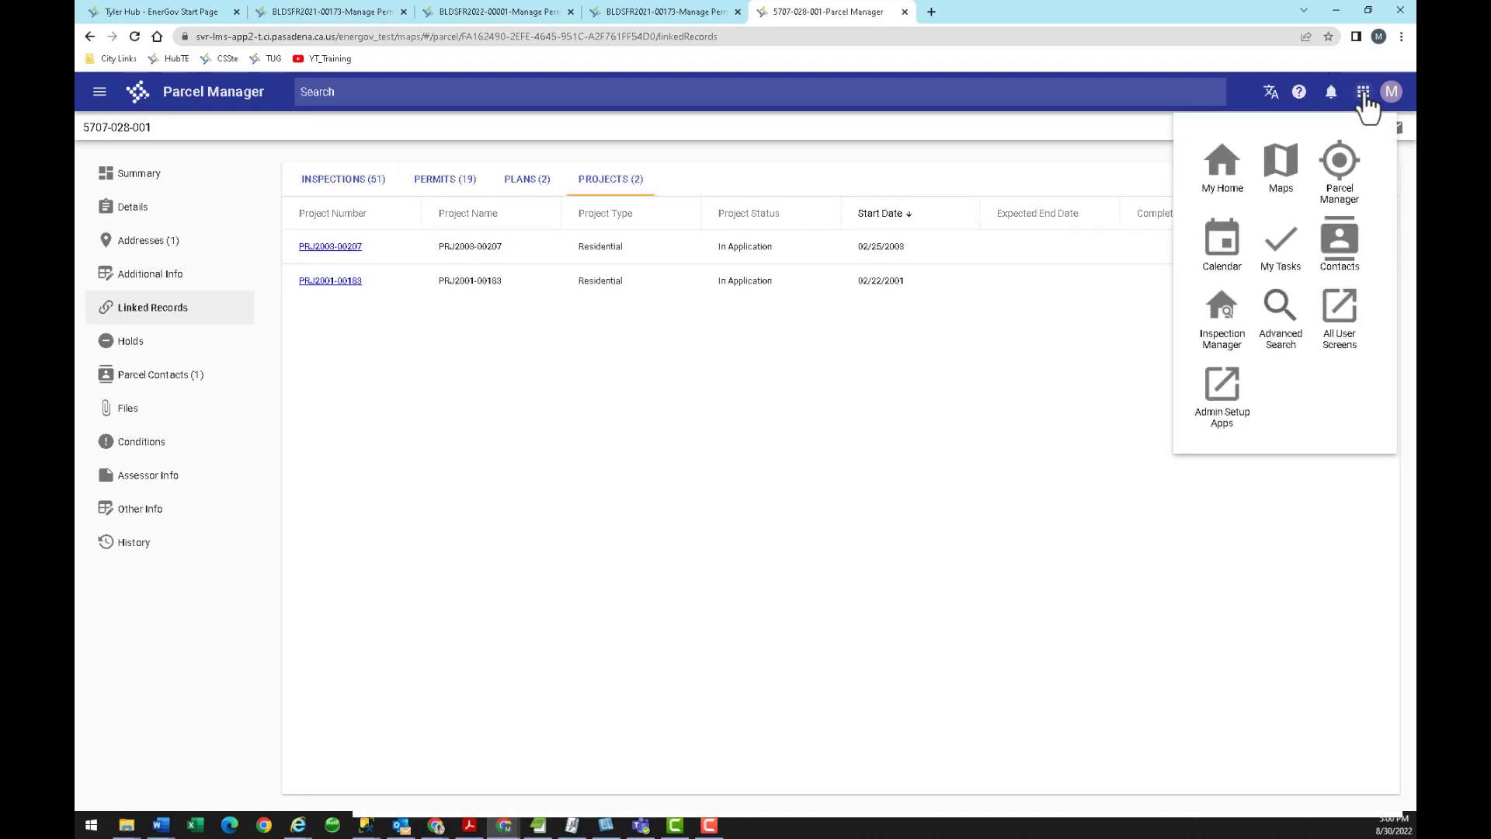
pyautogui.click(1339, 163)
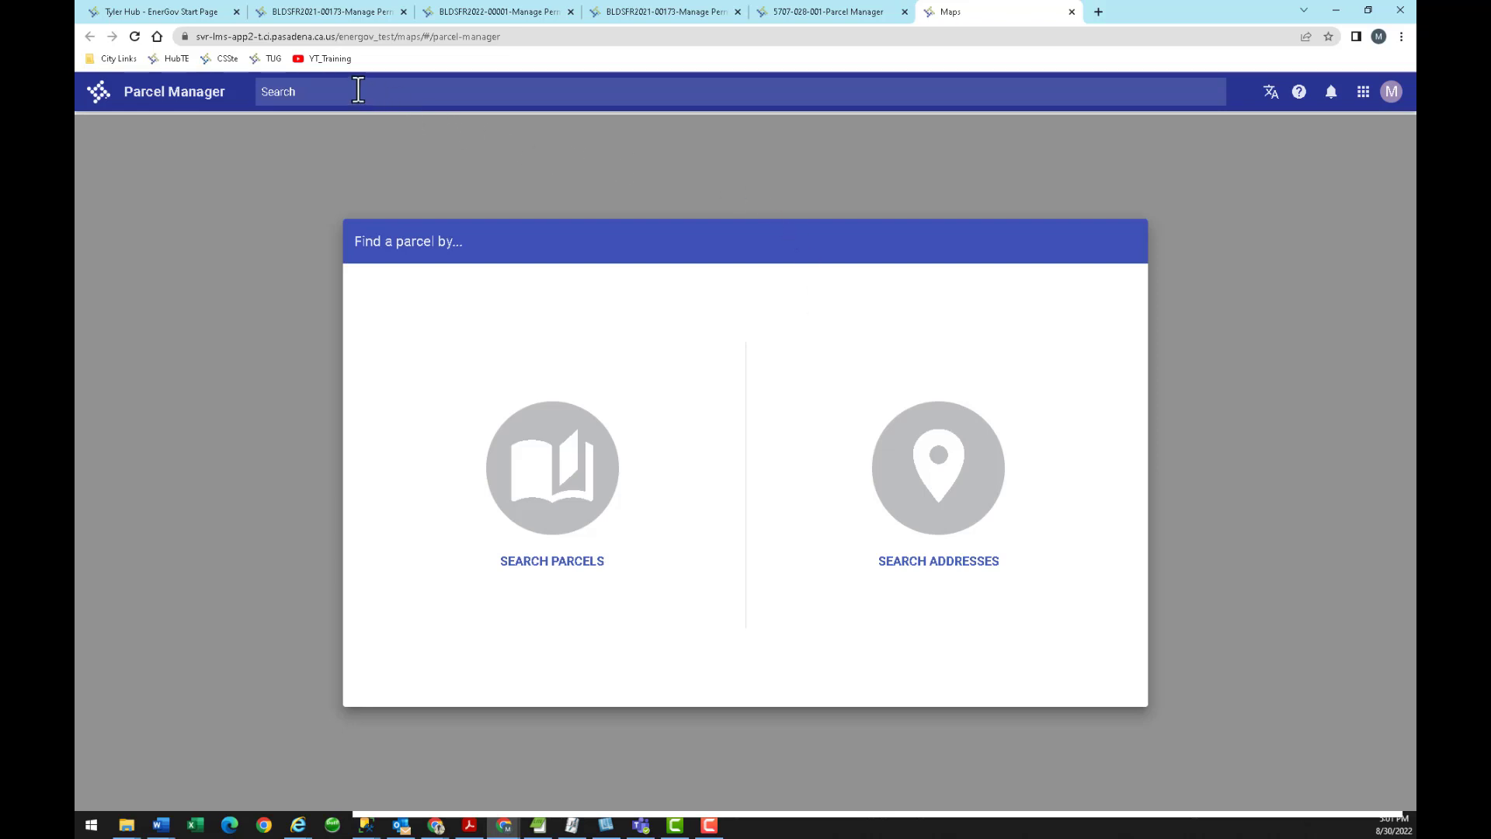
pyautogui.click(1364, 94)
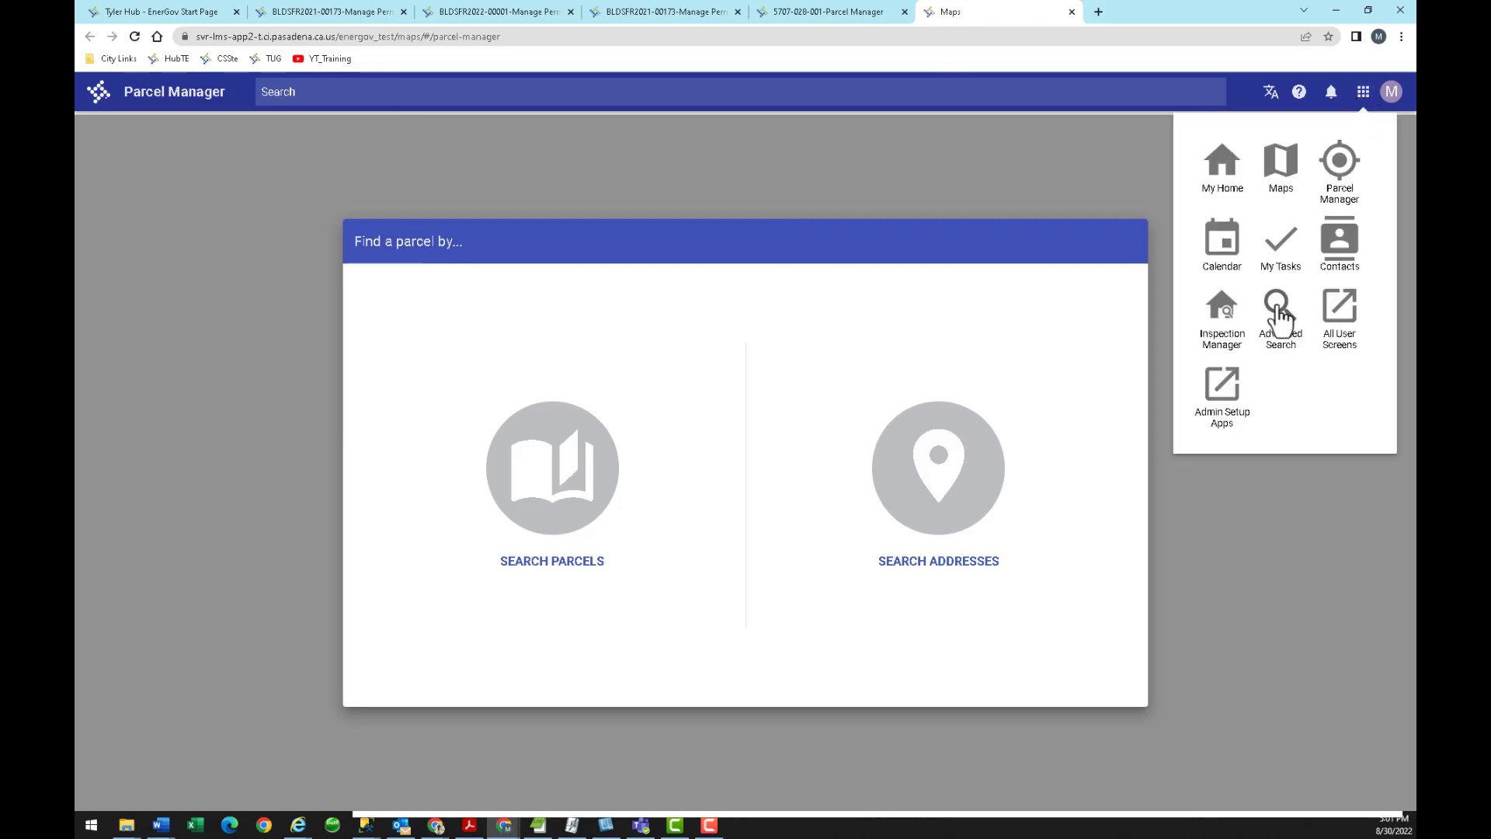
pyautogui.click(1279, 317)
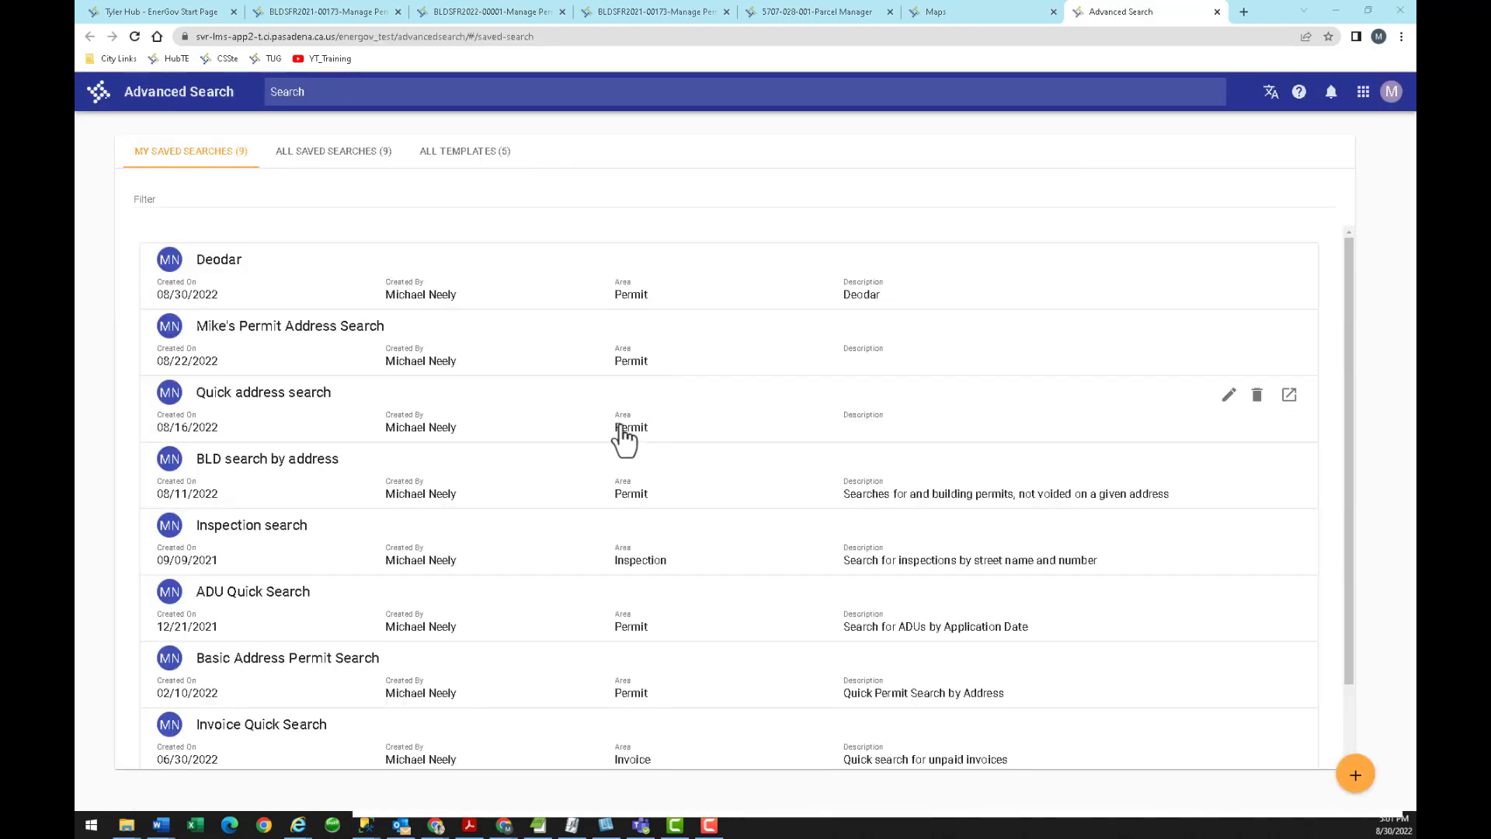
pyautogui.hotkey('alt', 'Tab')
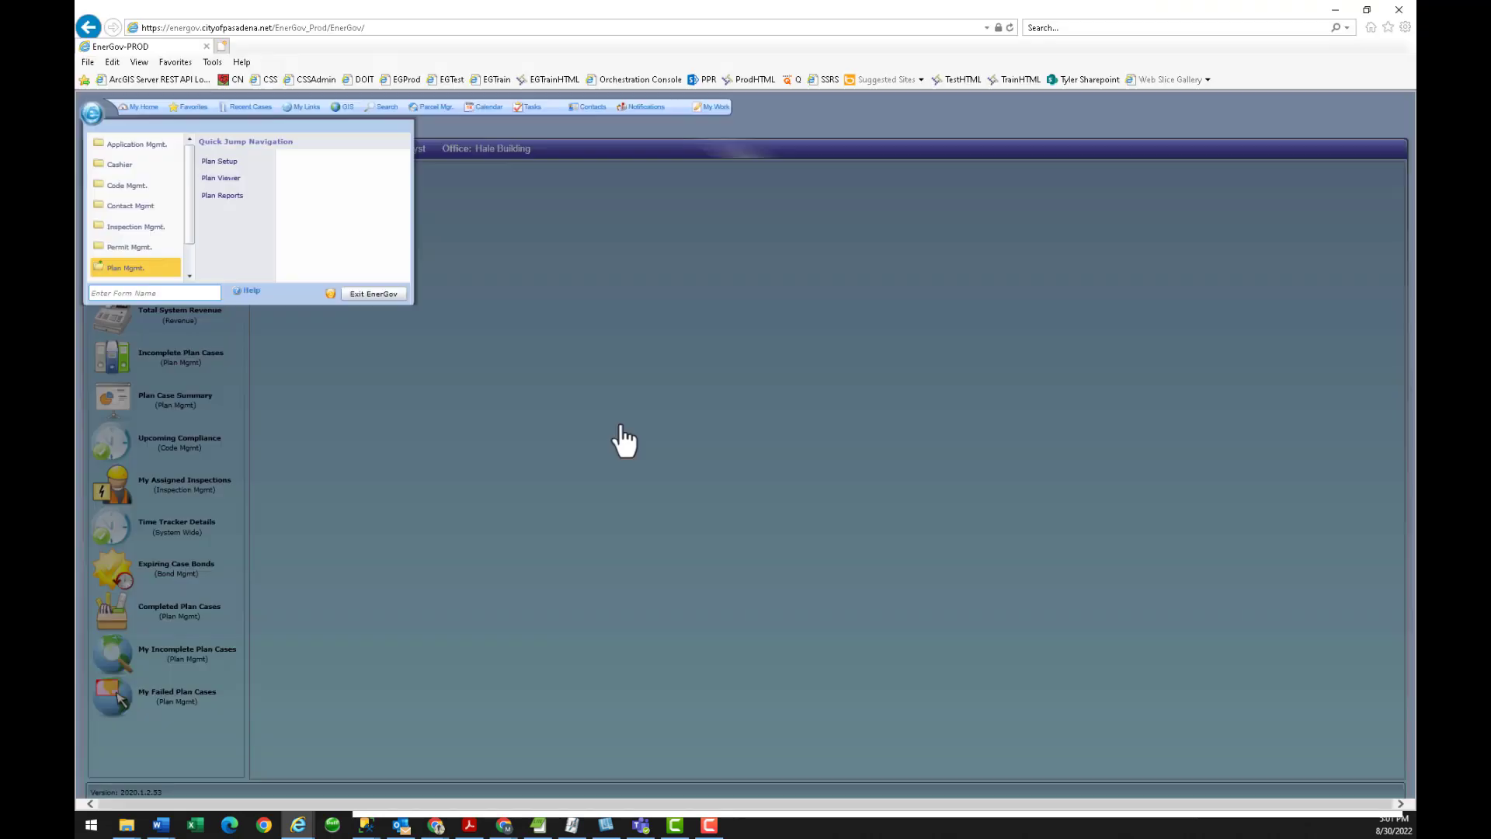
# Open the legacy Permit Search page under Permit Mgmt > Permit Viewer.
pyautogui.click(124, 247)
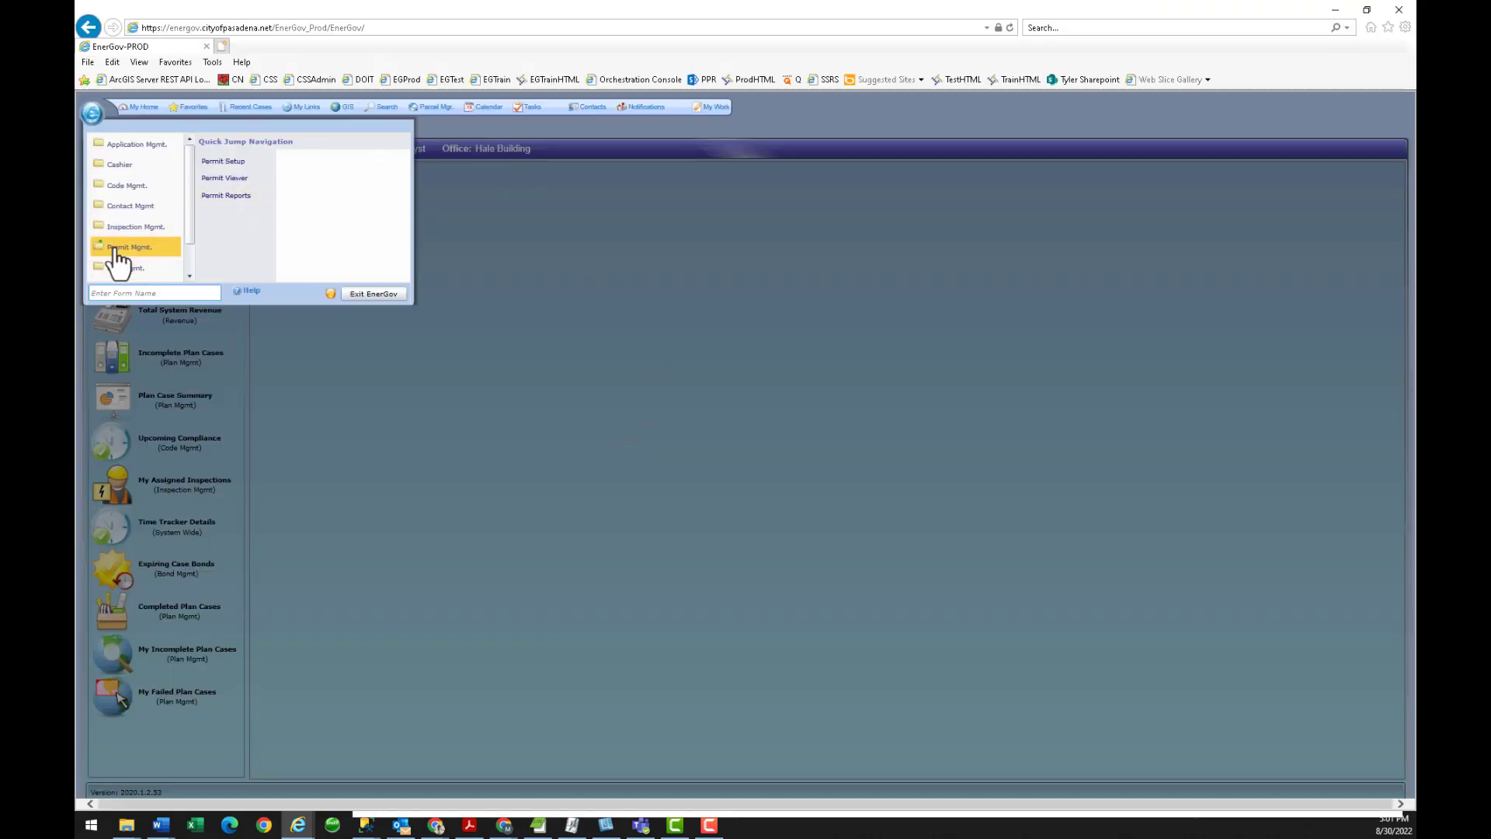
pyautogui.click(238, 181)
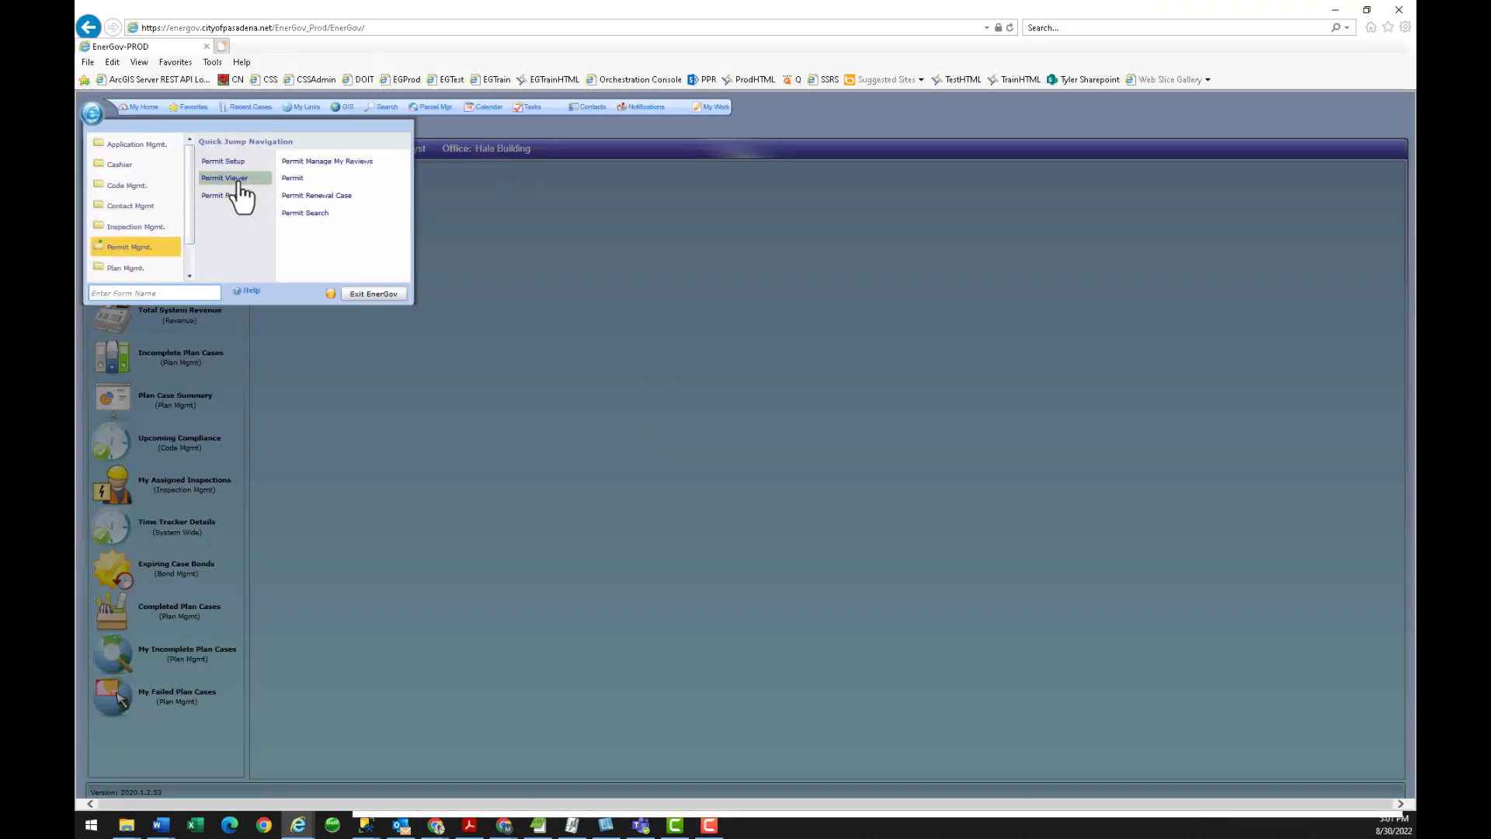
pyautogui.click(327, 213)
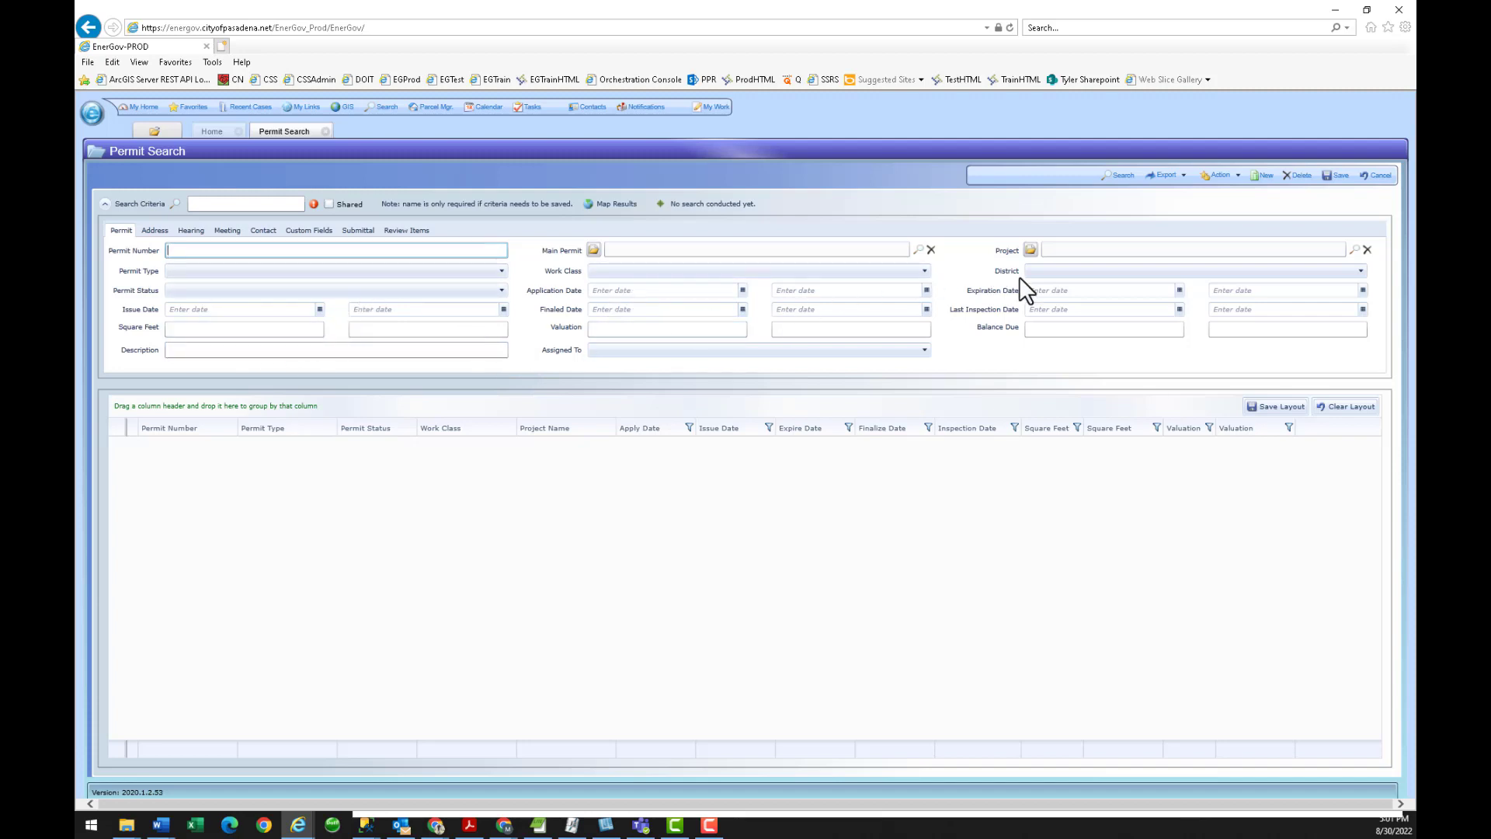
# Review the Address, Contact and Permit criteria sections, then return to the Advanced Search window.
pyautogui.click(155, 231)
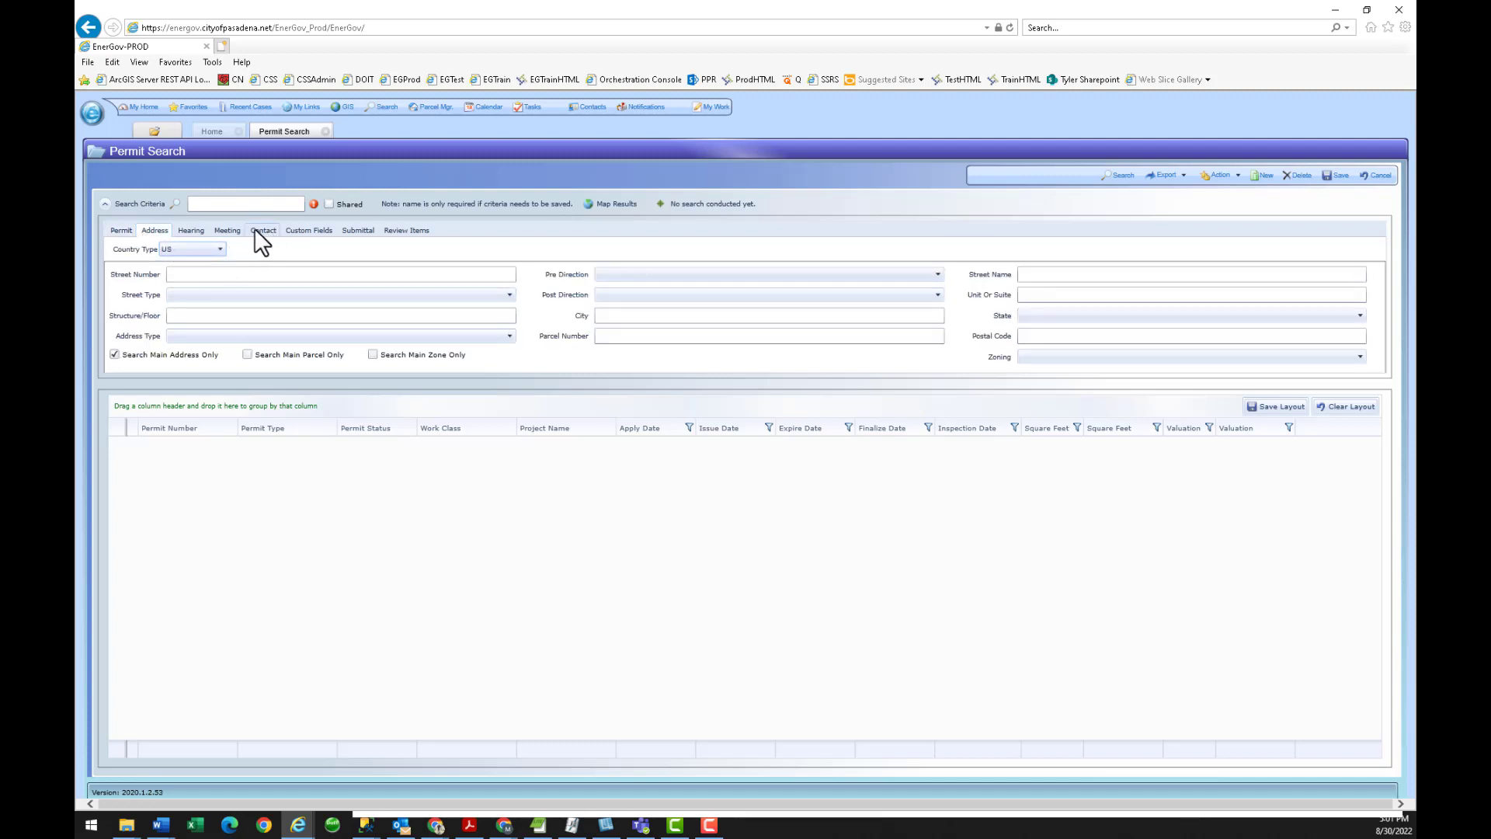
pyautogui.click(262, 231)
pyautogui.click(120, 231)
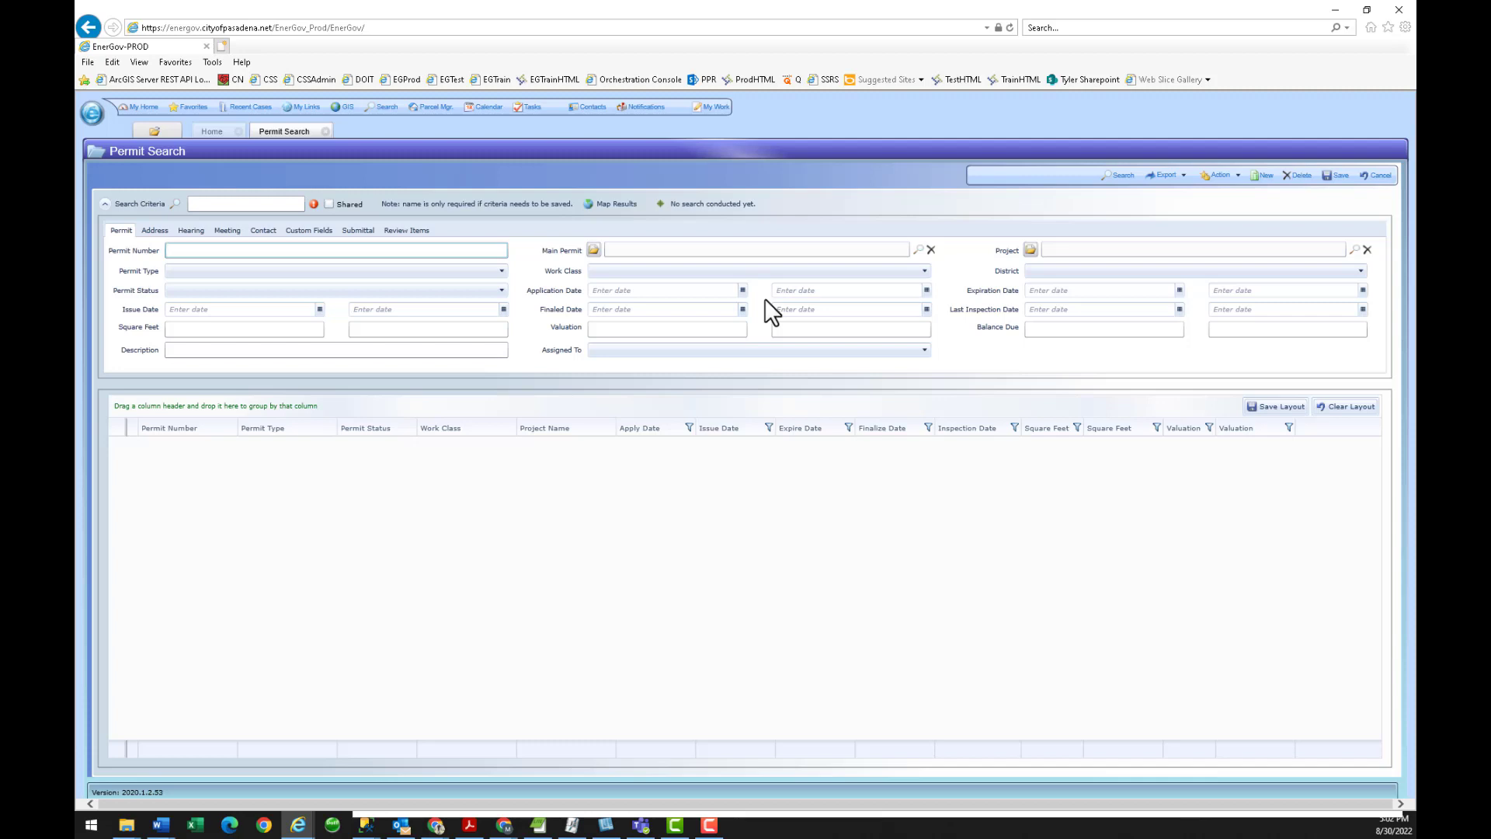
pyautogui.hotkey('alt', 'Tab')
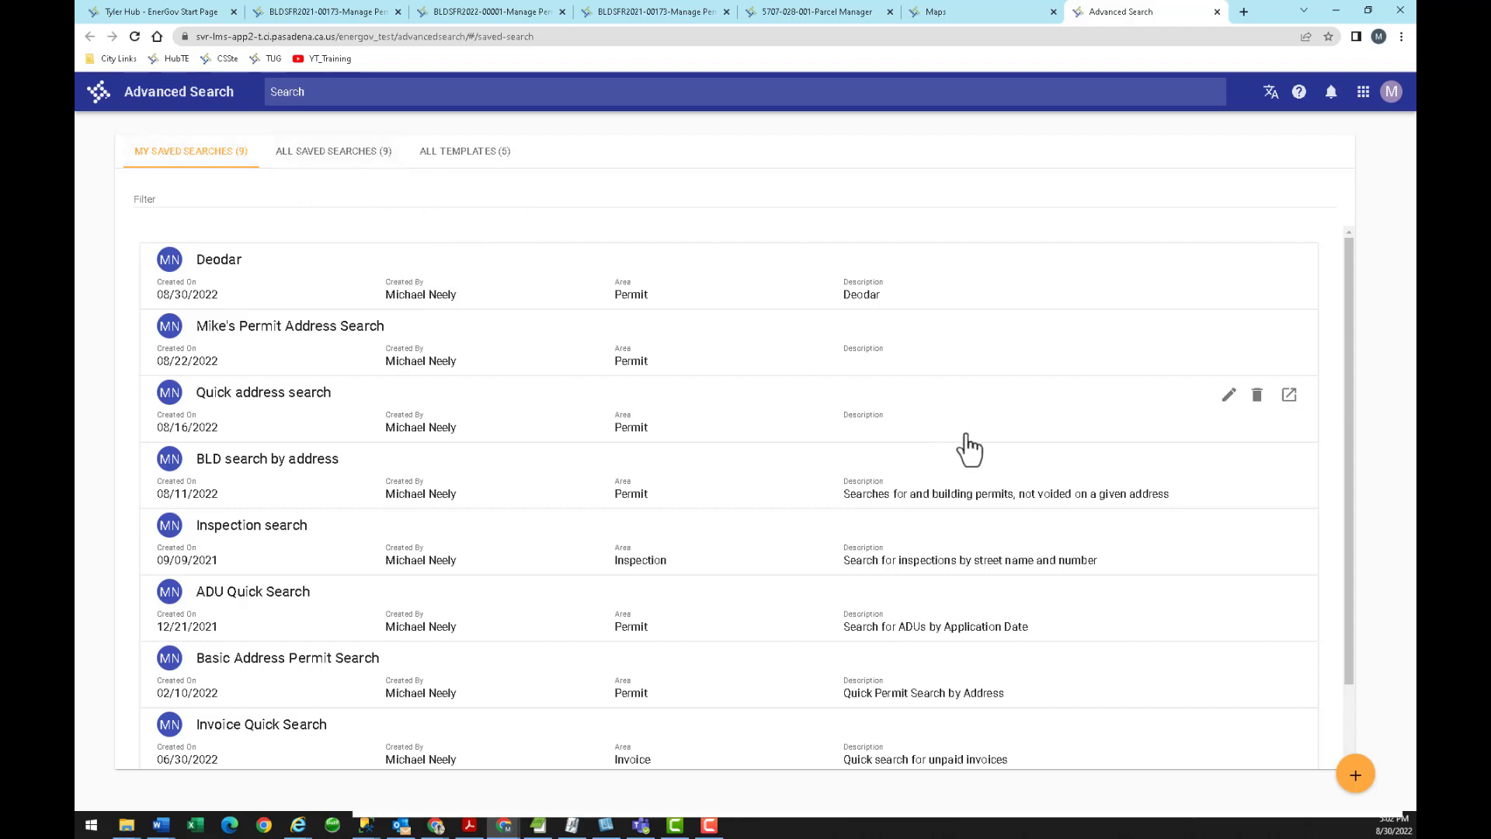
# Create a new advanced search and pick the Permits area to reach Search Criteria.
pyautogui.moveTo(1082, 534)
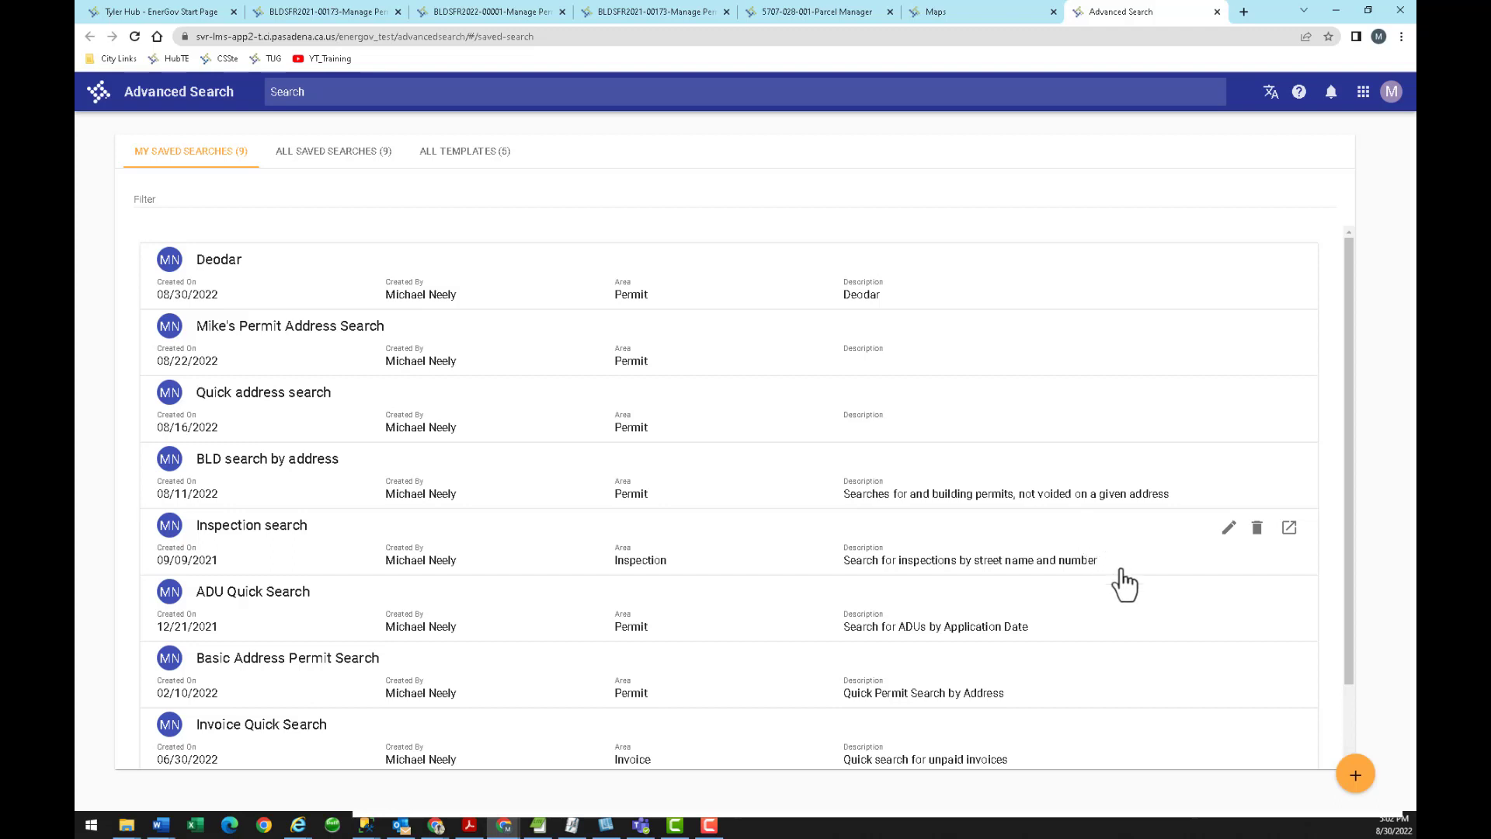
pyautogui.click(1355, 774)
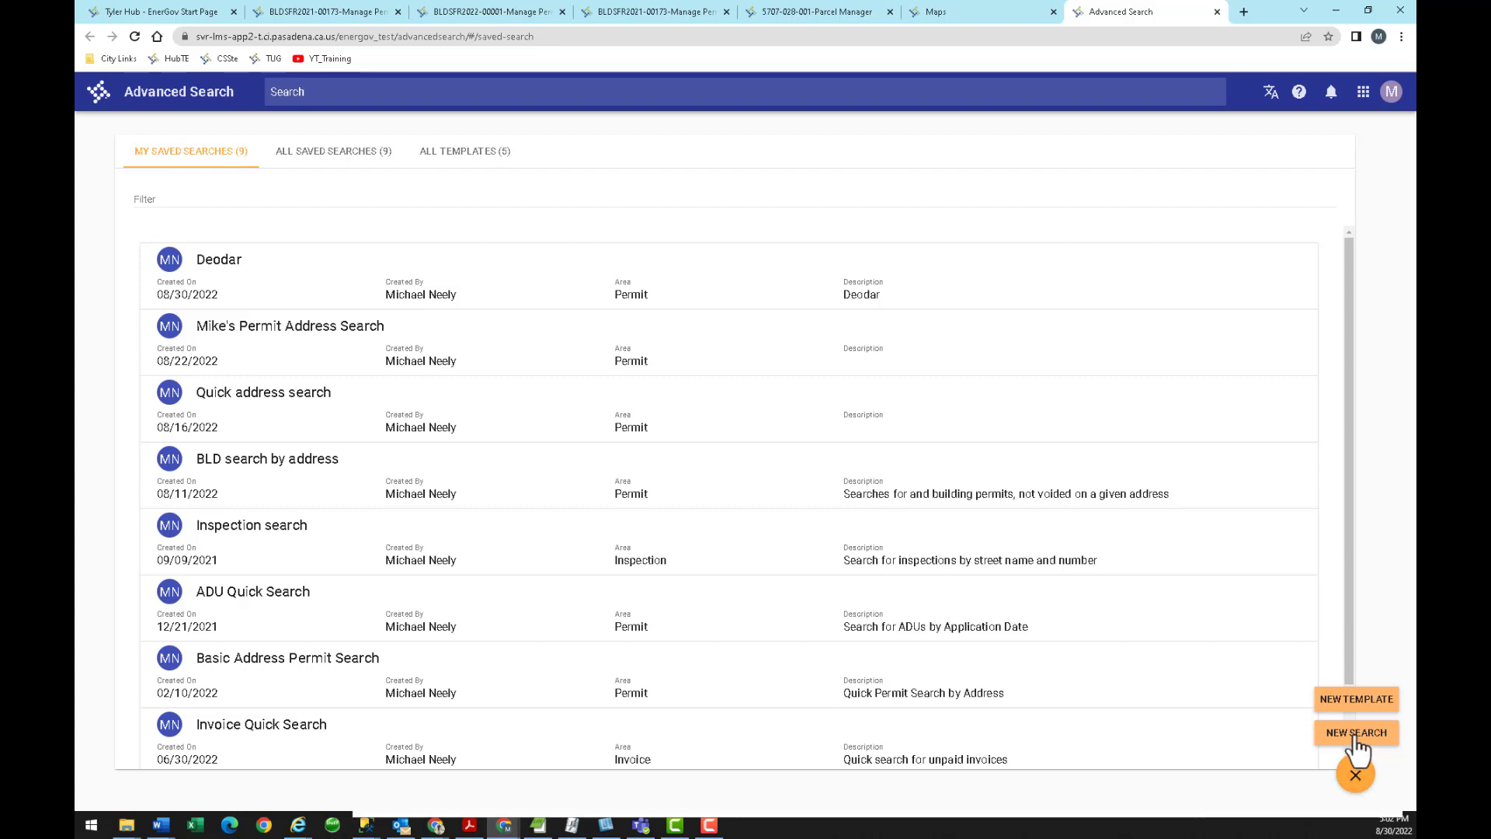
pyautogui.click(1354, 738)
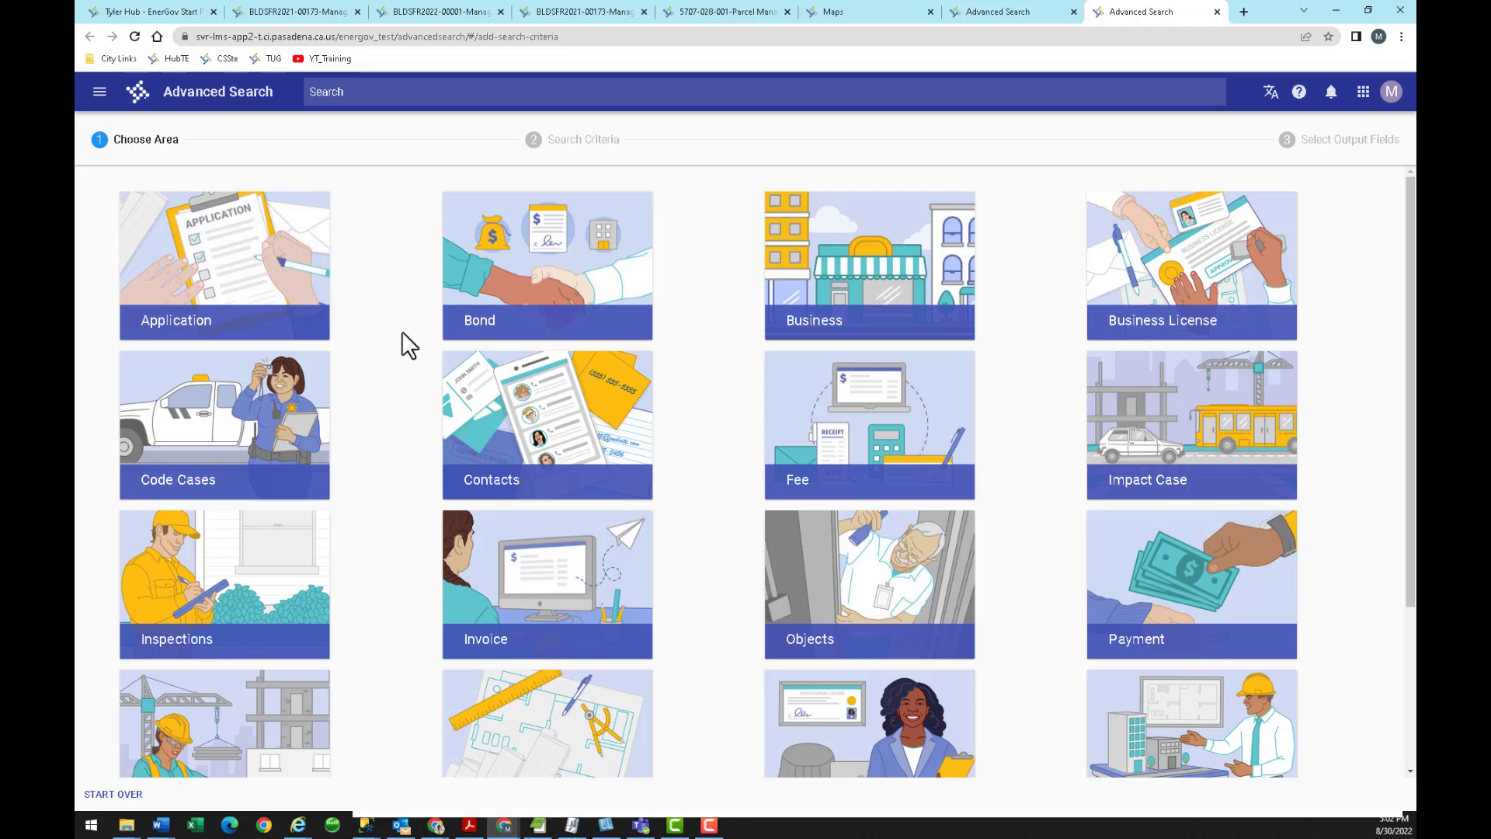
pyautogui.scroll(-2, 403, 342)
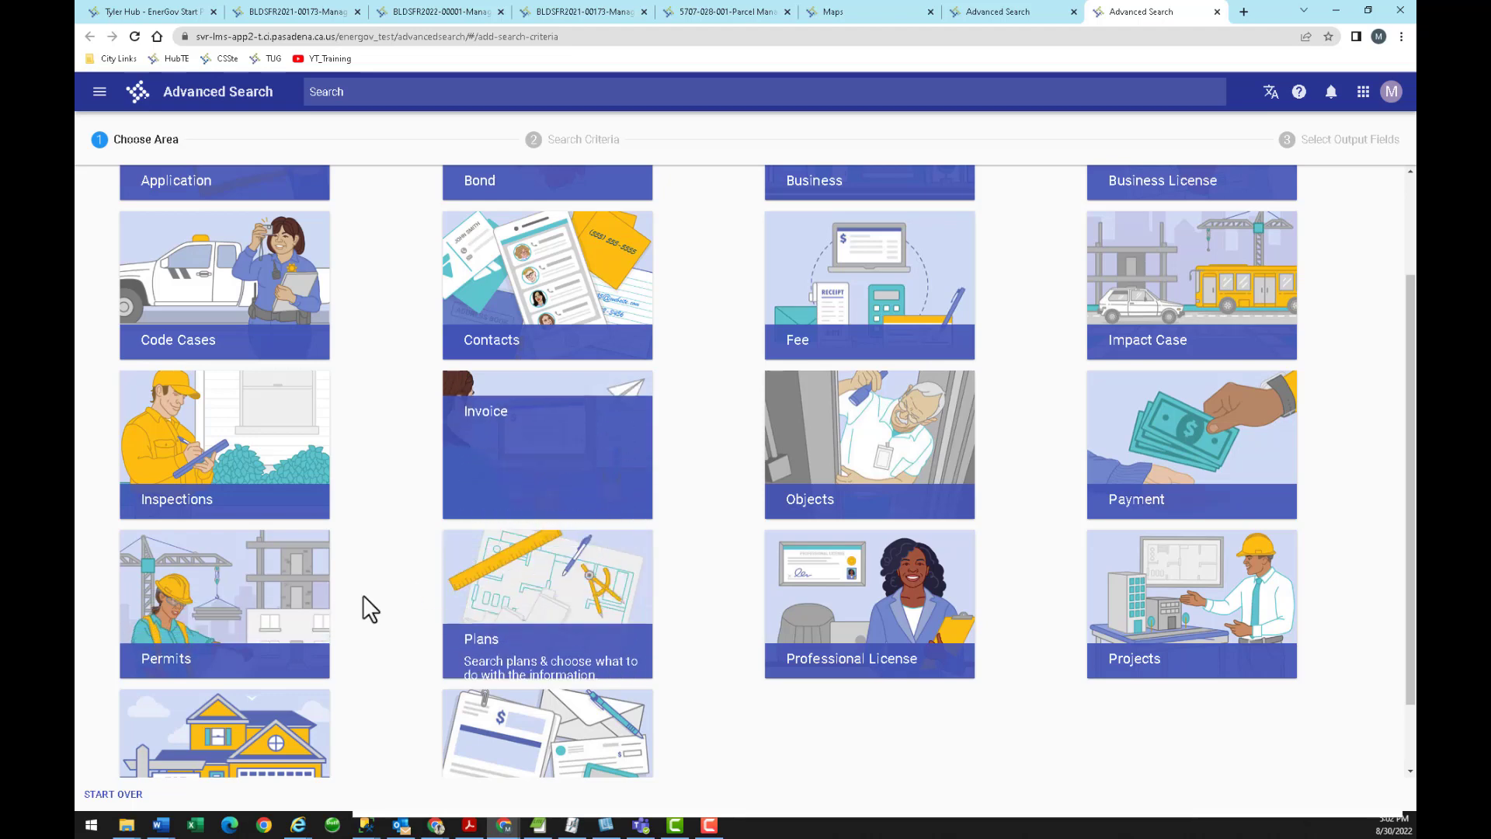
pyautogui.click(208, 595)
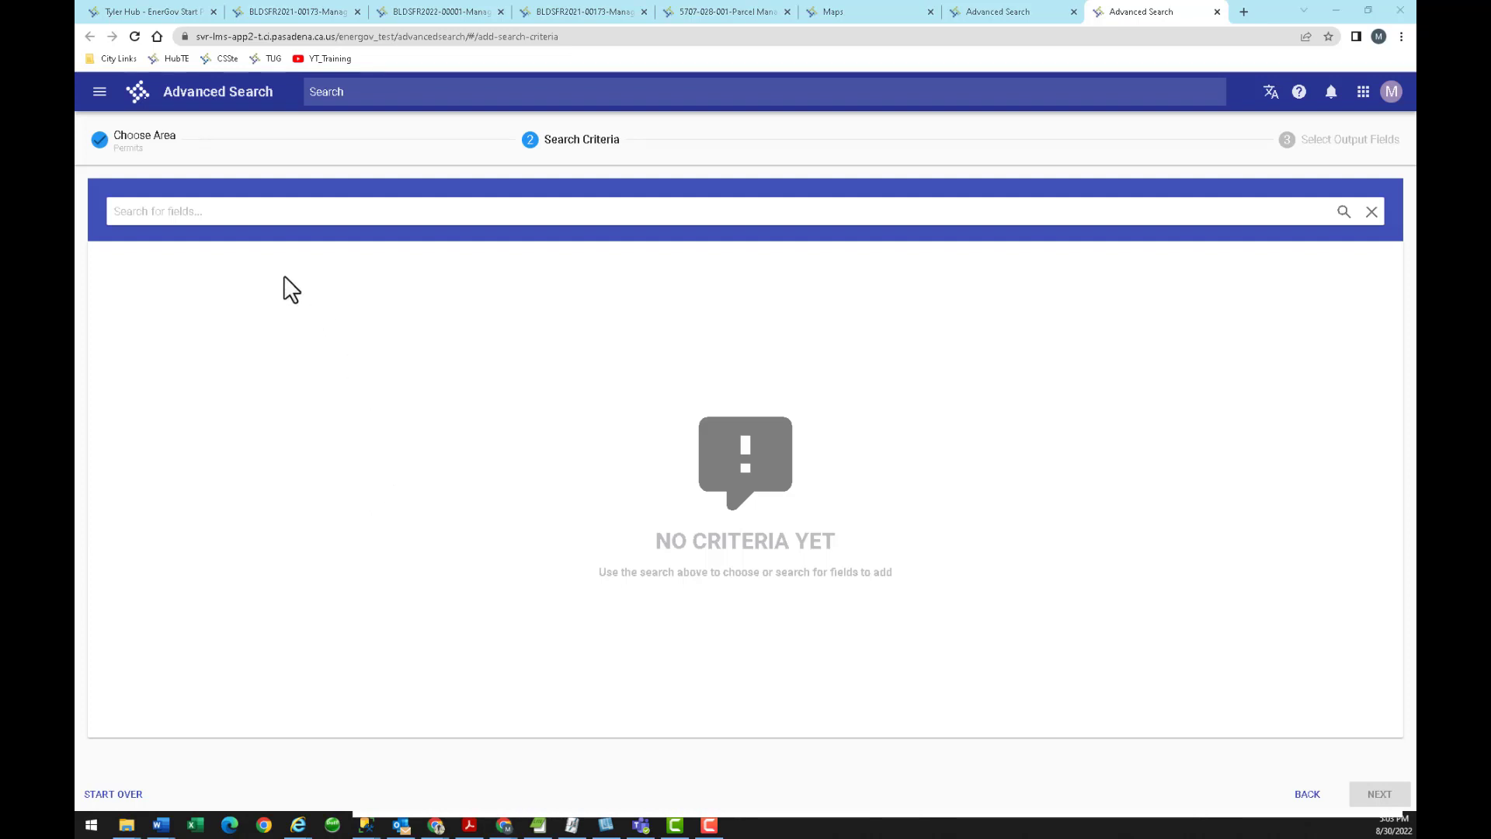
# Search the available criteria fields for 'work class'.
pyautogui.hotkey('alt', 'Tab')
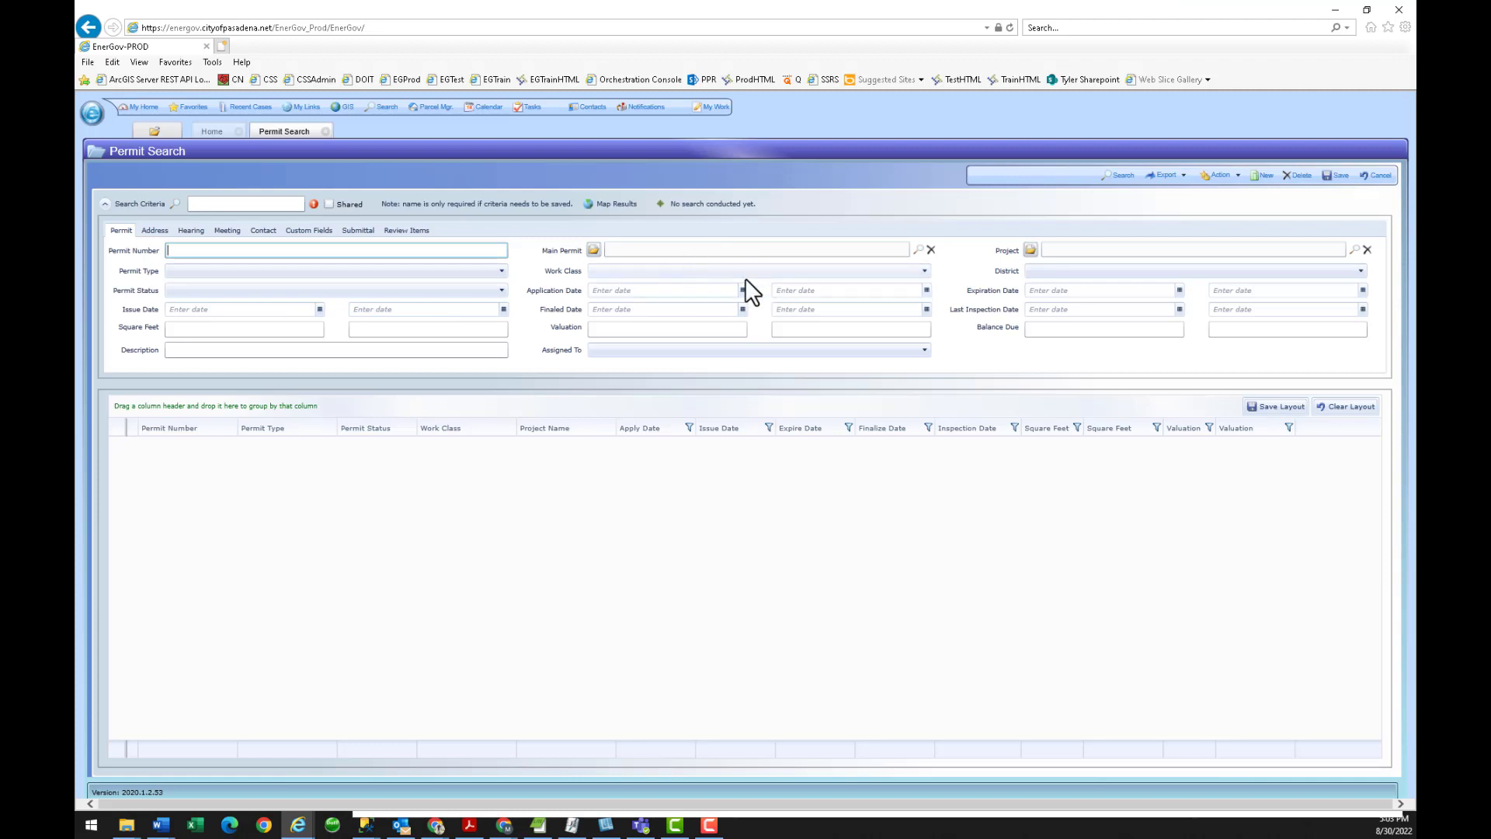
pyautogui.hotkey('alt', 'Tab')
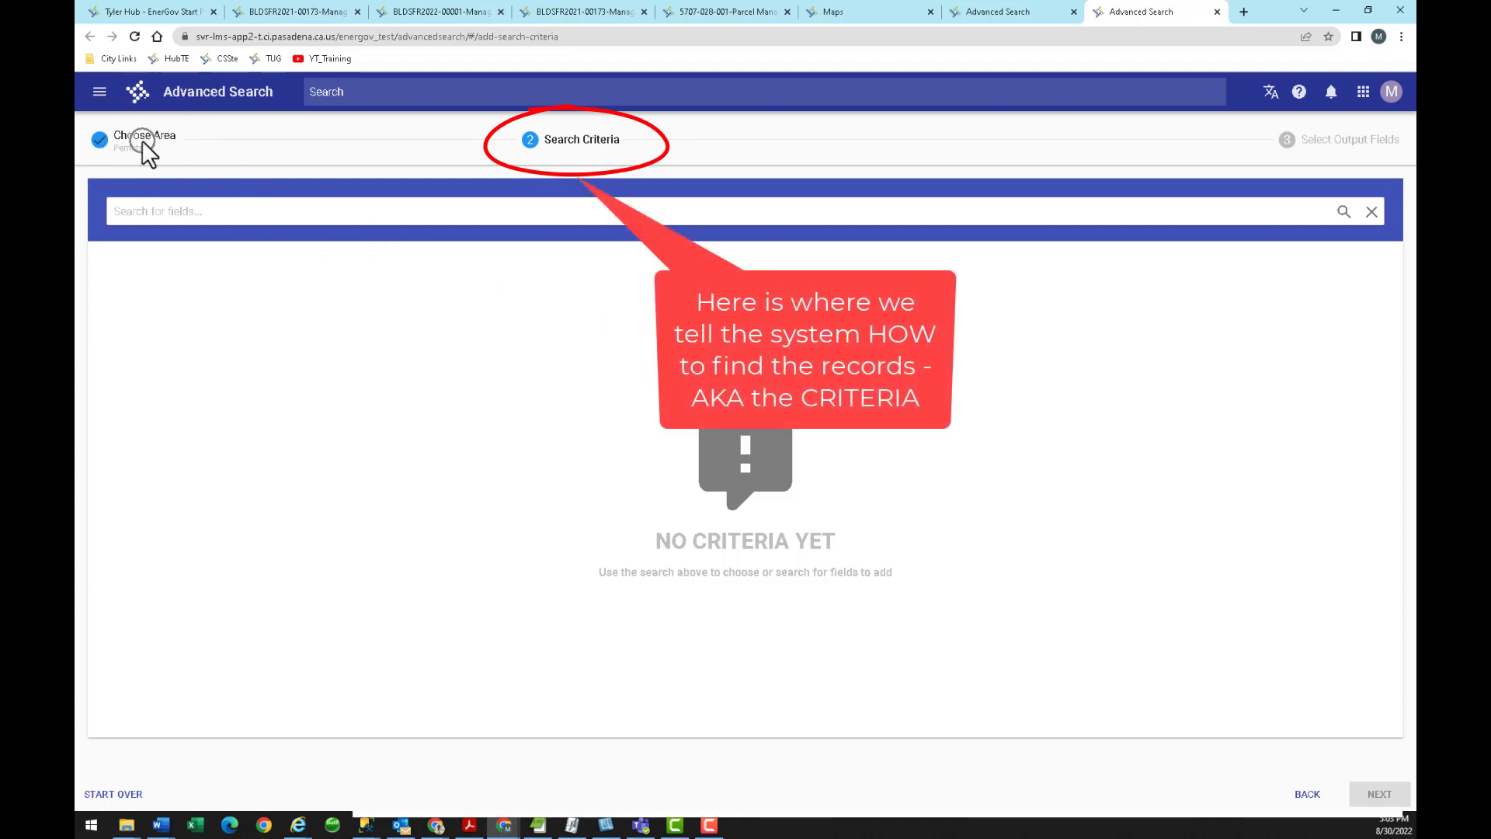
pyautogui.click(153, 211)
pyautogui.write('work class')
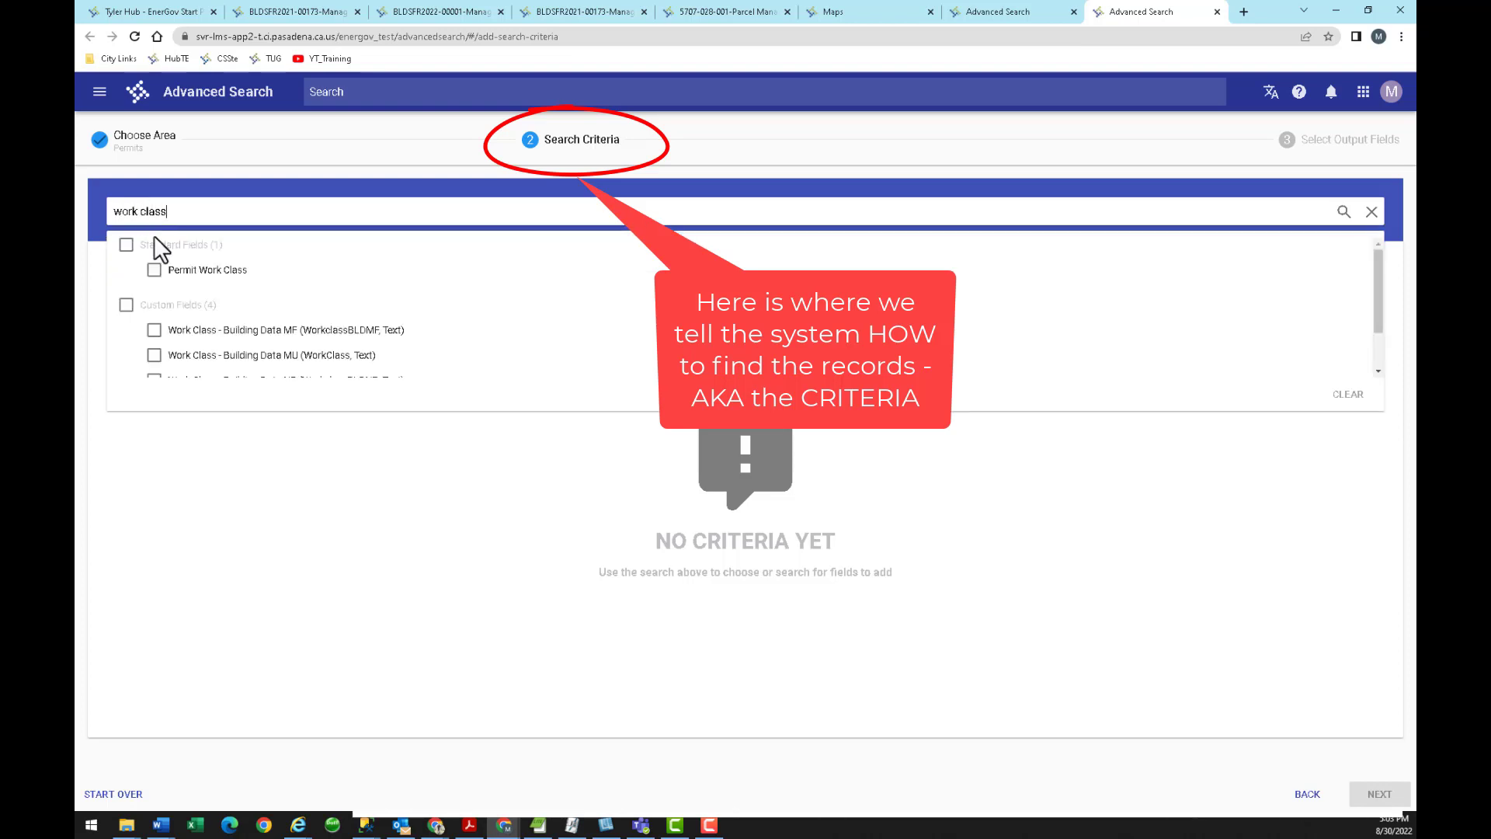
# Add a Permit Work Class criterion that contains PV Solar.
pyautogui.click(155, 271)
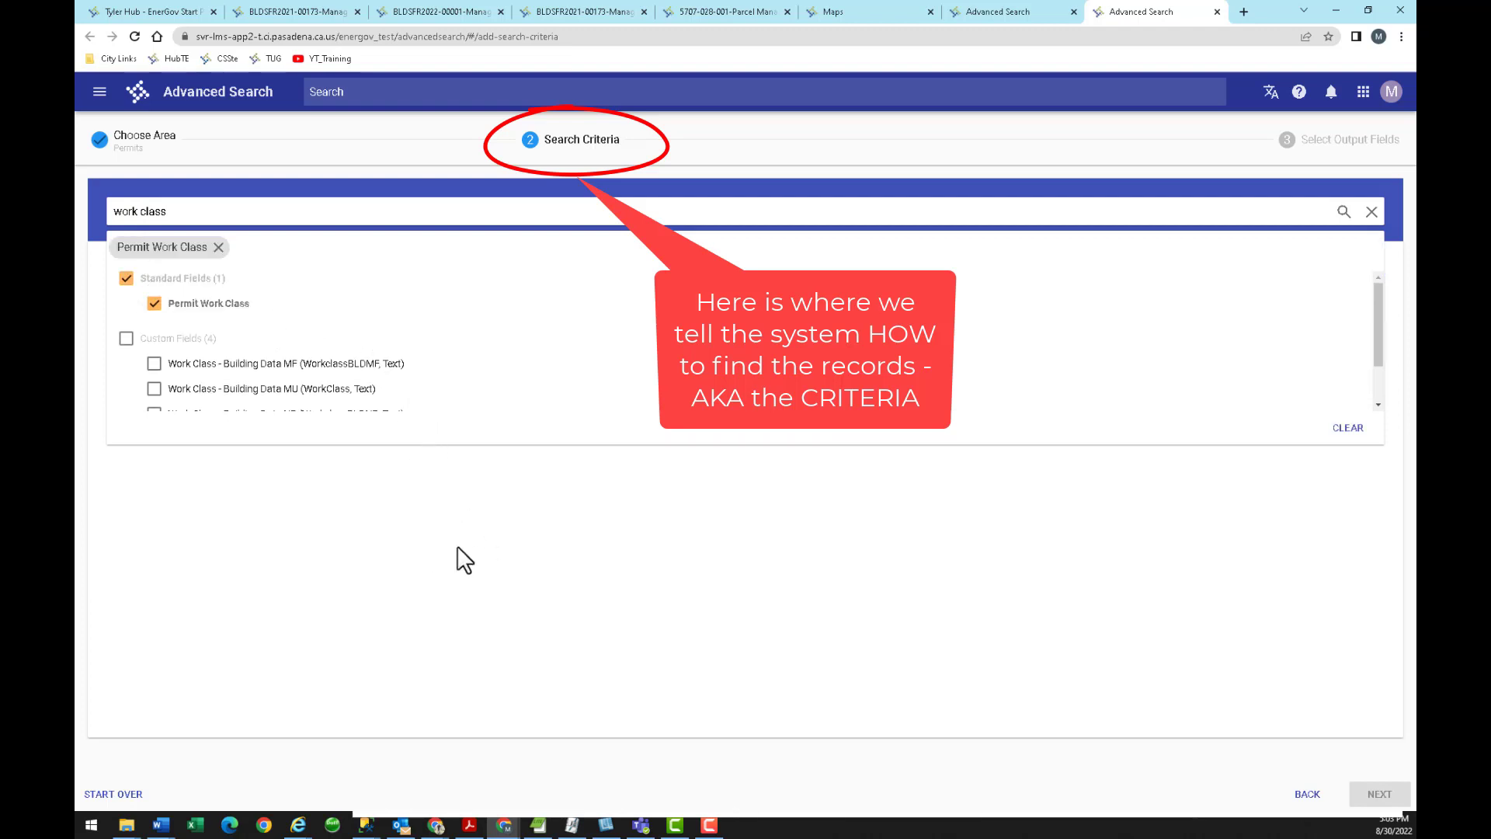
pyautogui.click(492, 545)
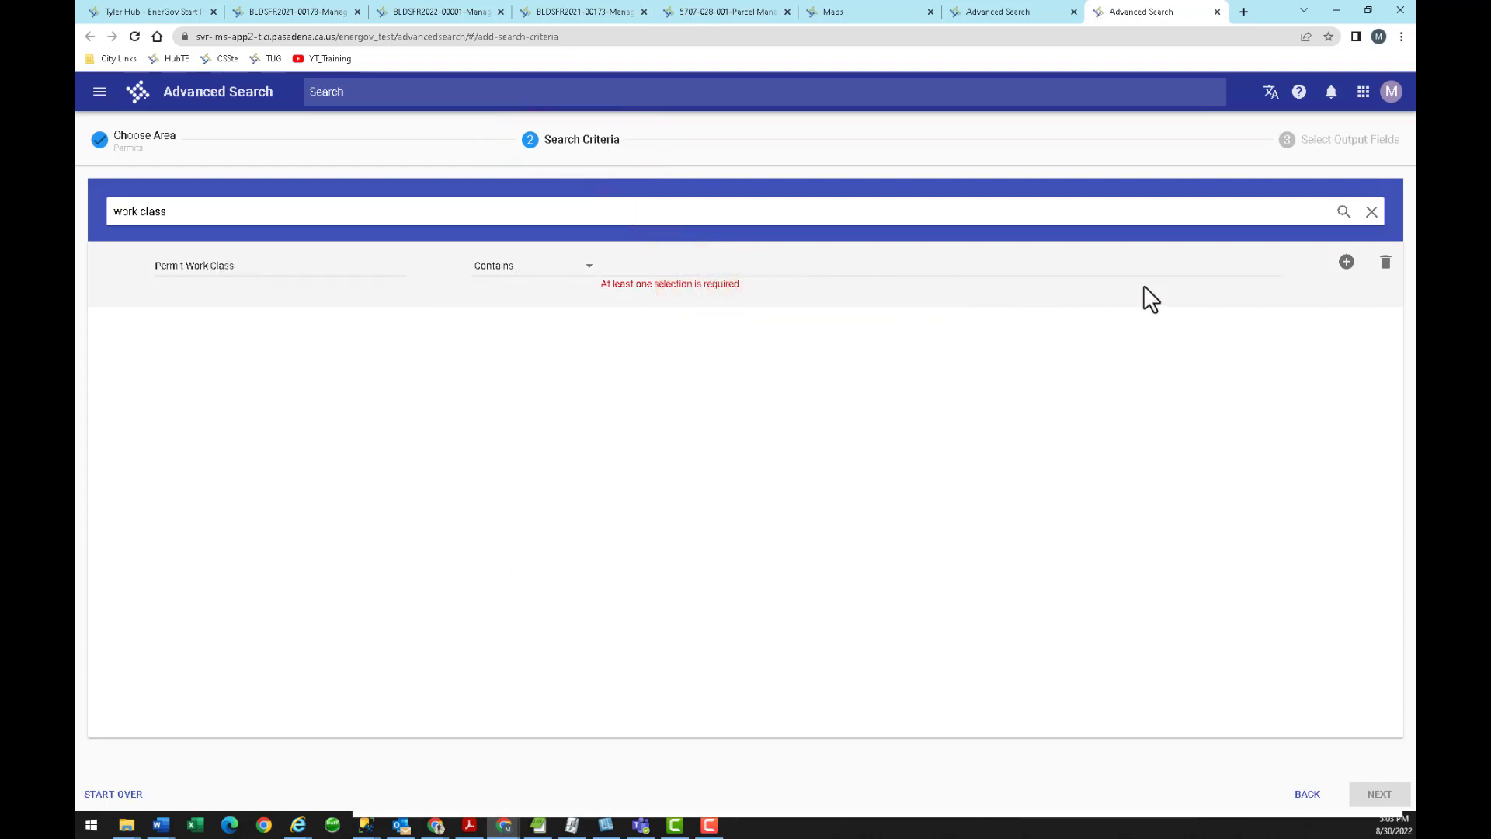
pyautogui.click(1347, 264)
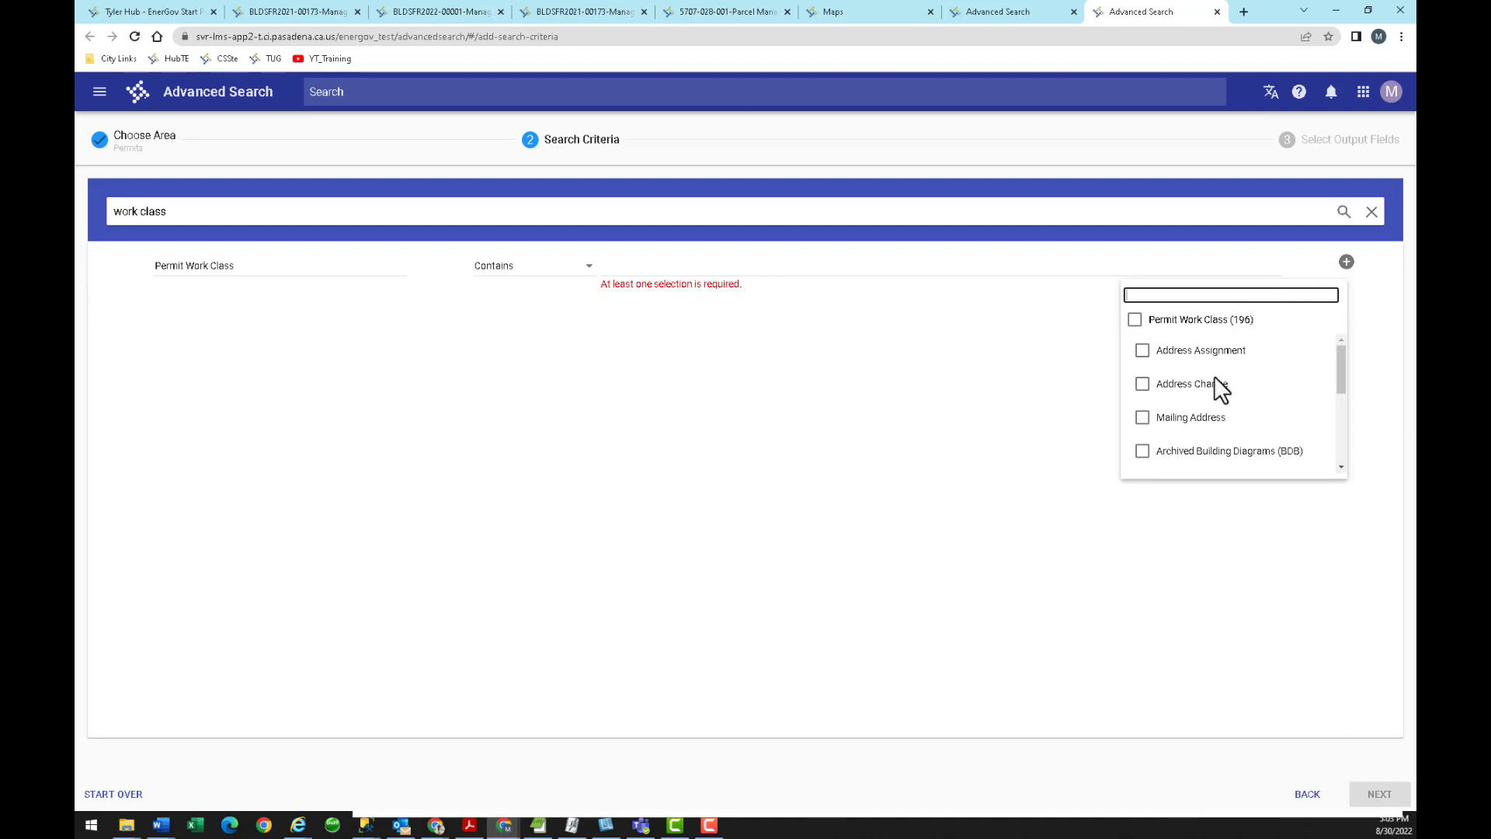
pyautogui.scroll(-3, 1215, 386)
pyautogui.scroll(3, 1214, 386)
pyautogui.write('sola')
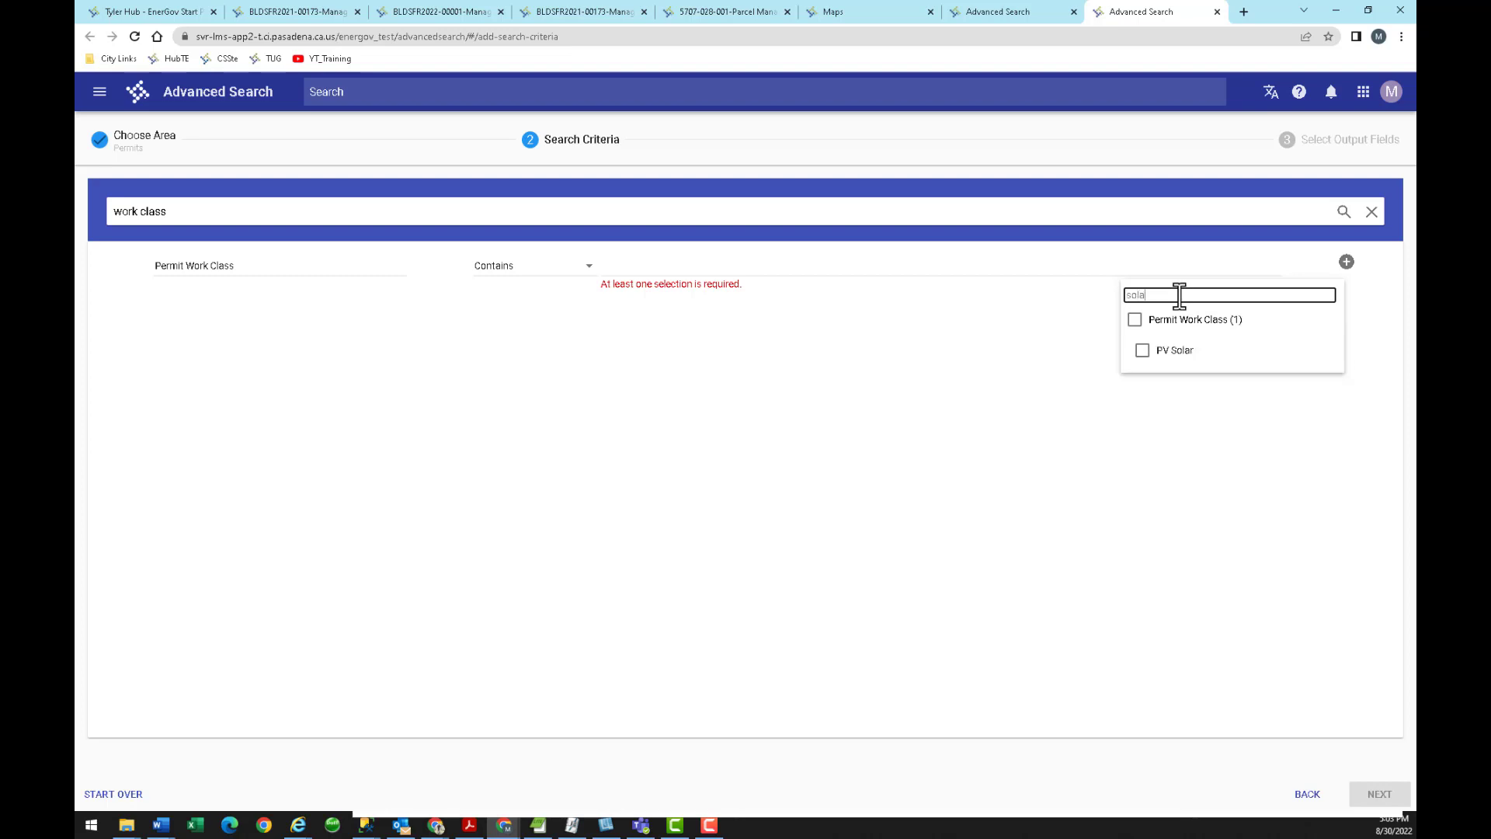
pyautogui.click(1143, 350)
pyautogui.click(753, 310)
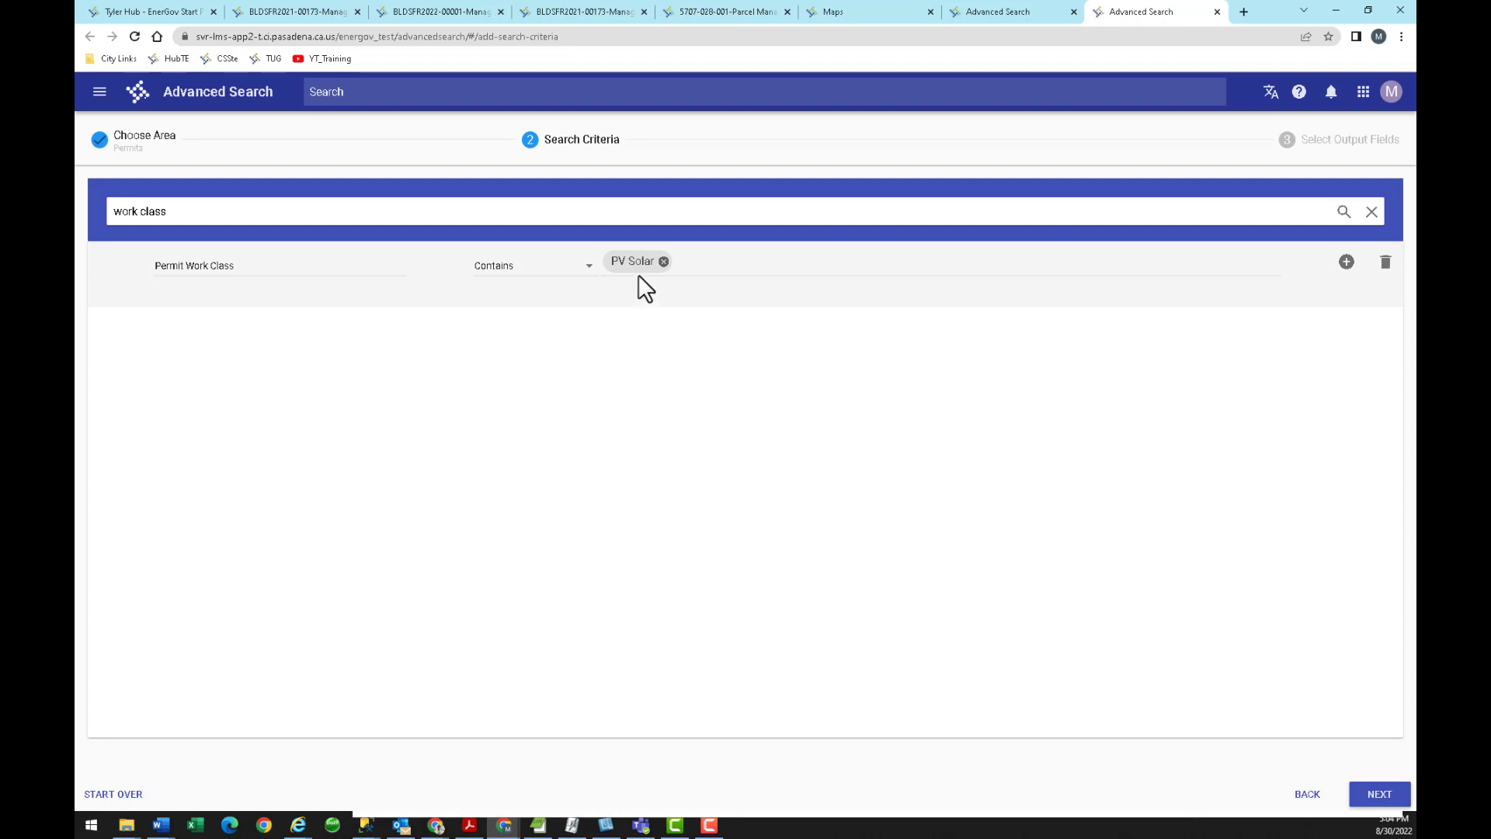
pyautogui.moveTo(225, 211); pyautogui.dragTo(94, 207)
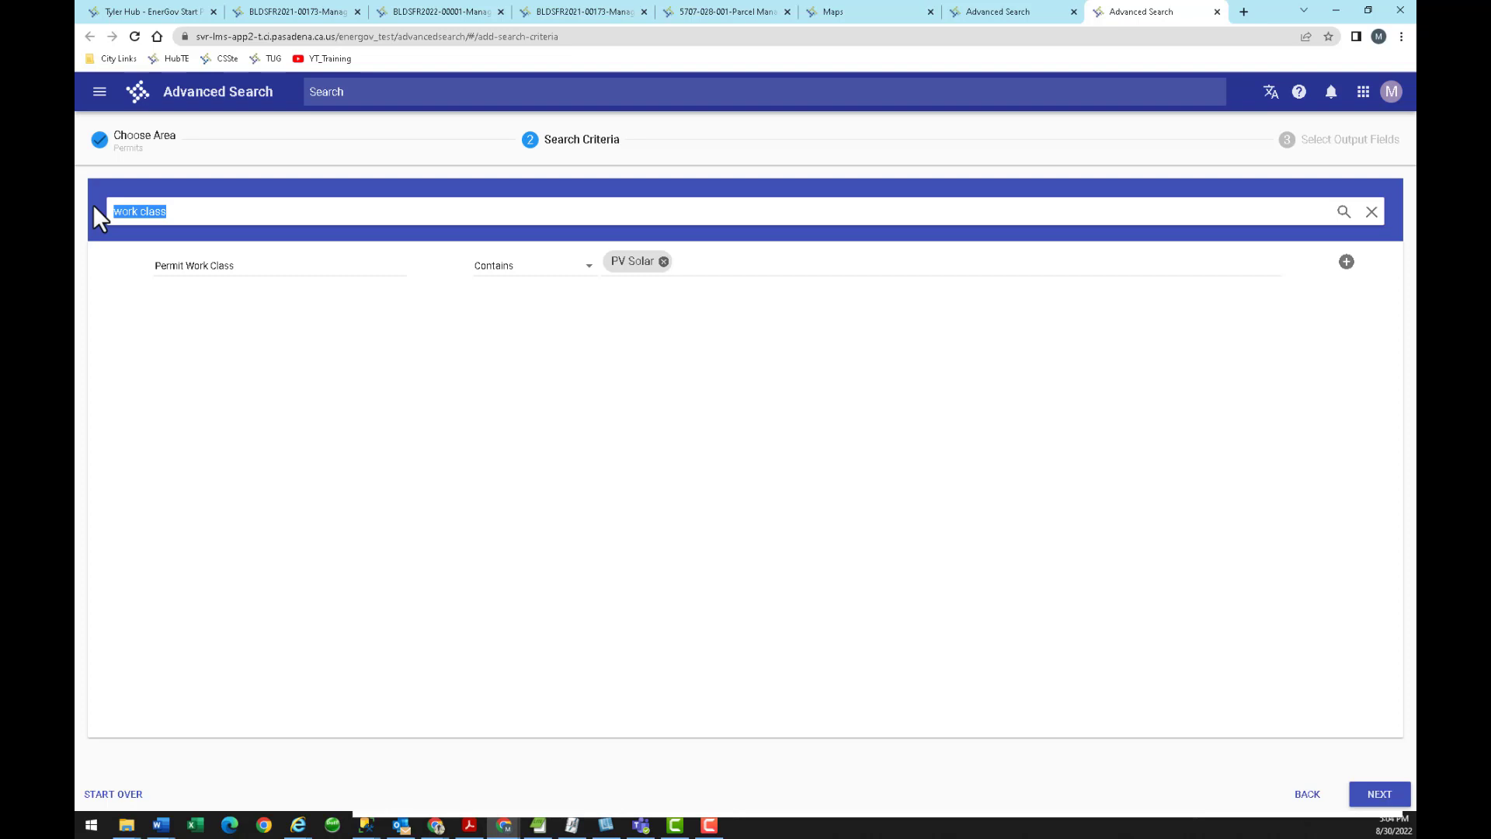
# Add a Permit Issue Date criterion set to Greater Than 01/01/2022.
pyautogui.write('issue')
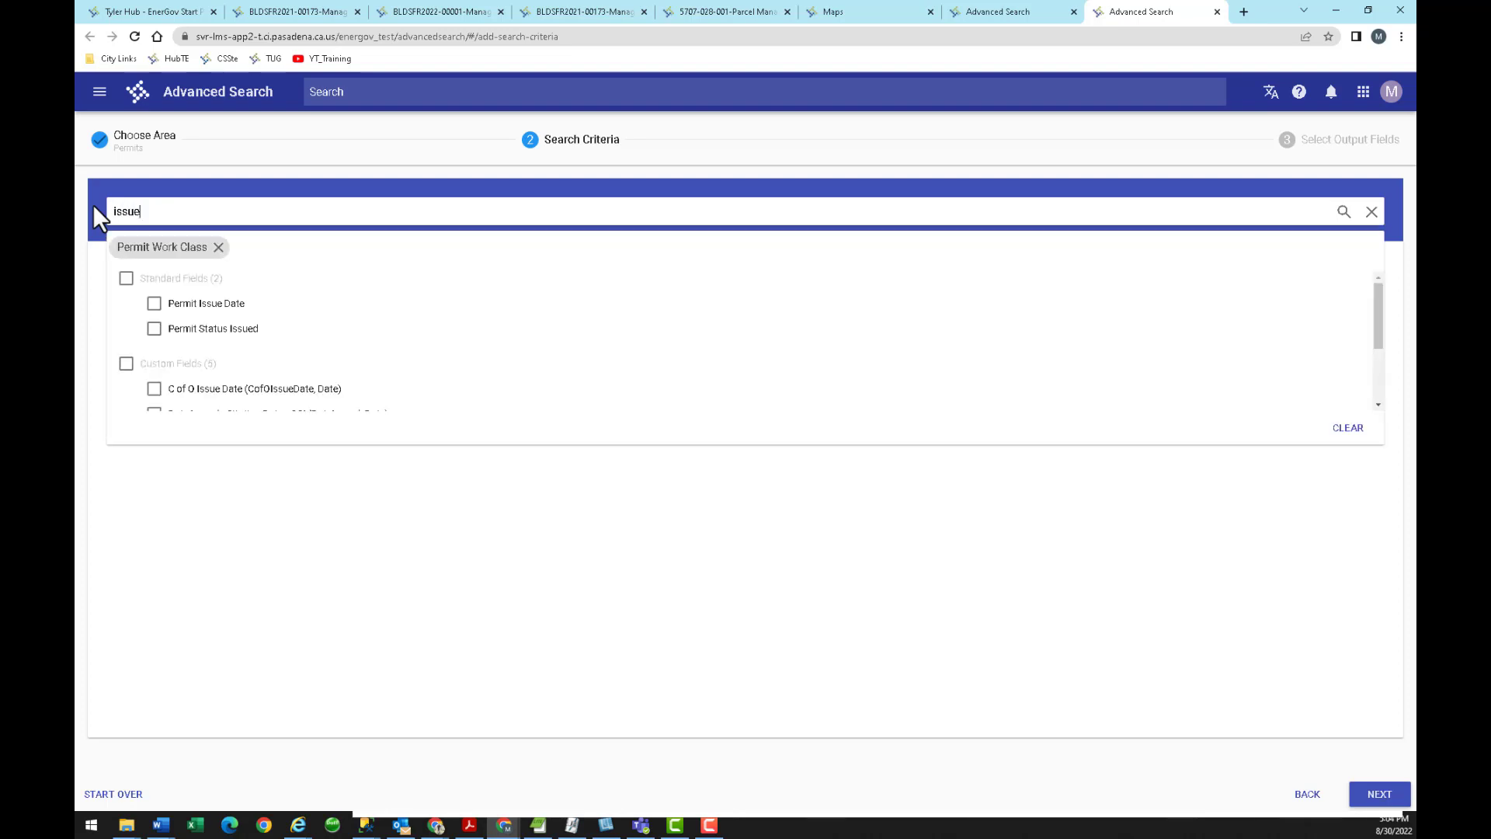
pyautogui.click(153, 305)
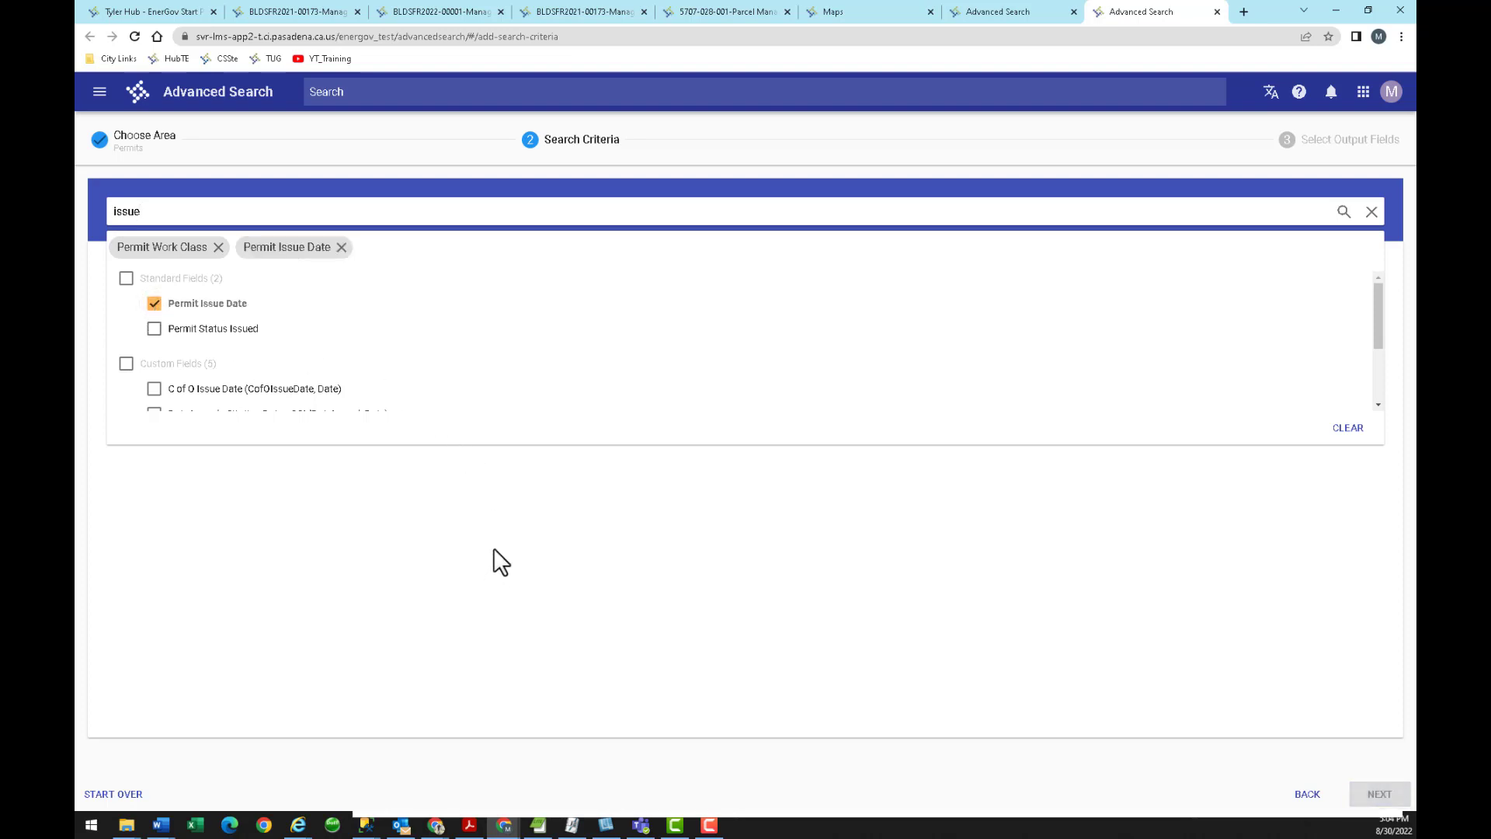
pyautogui.click(545, 515)
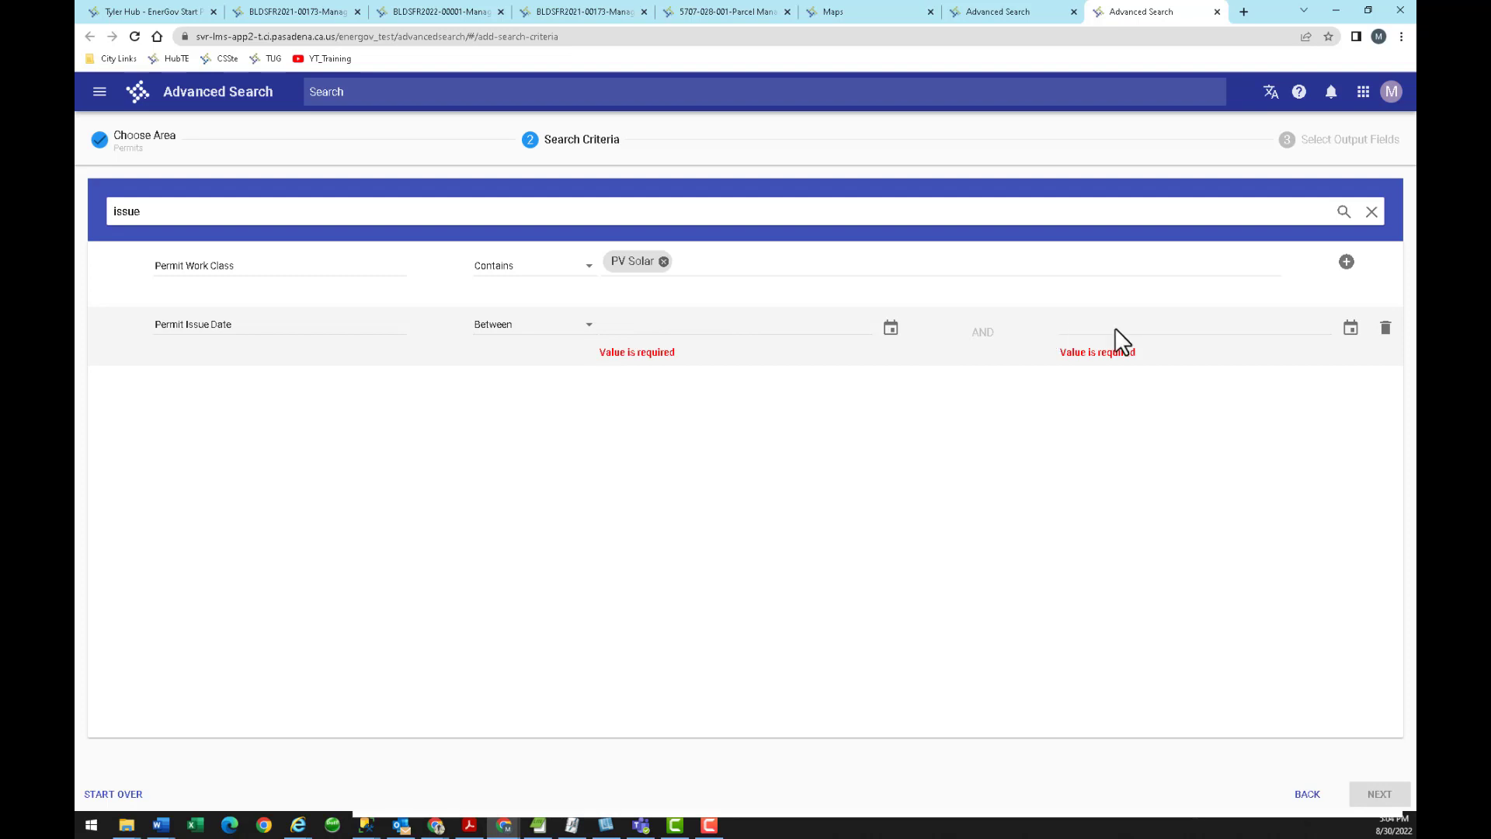
pyautogui.click(580, 333)
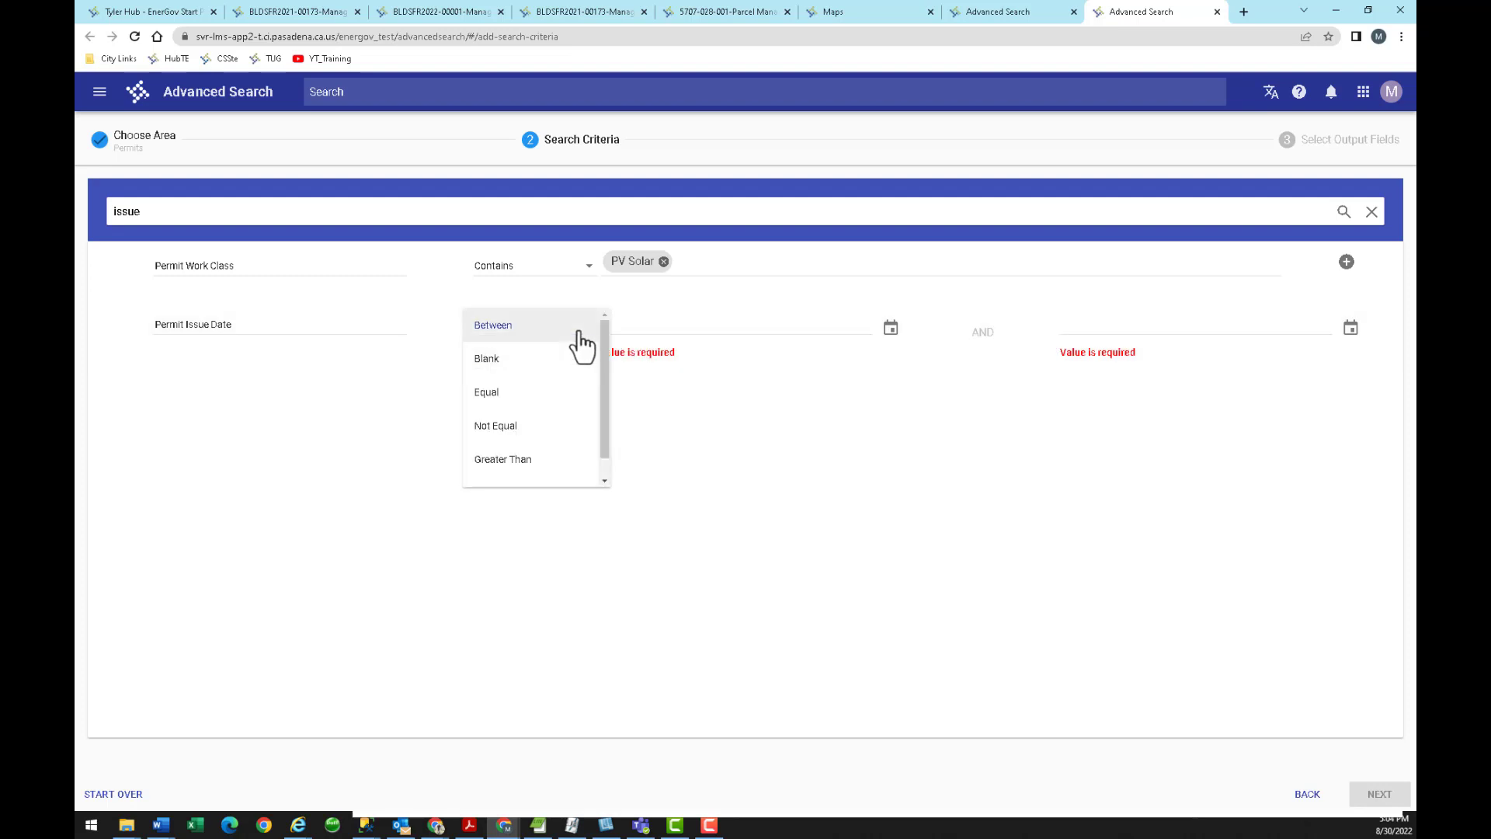
pyautogui.click(509, 464)
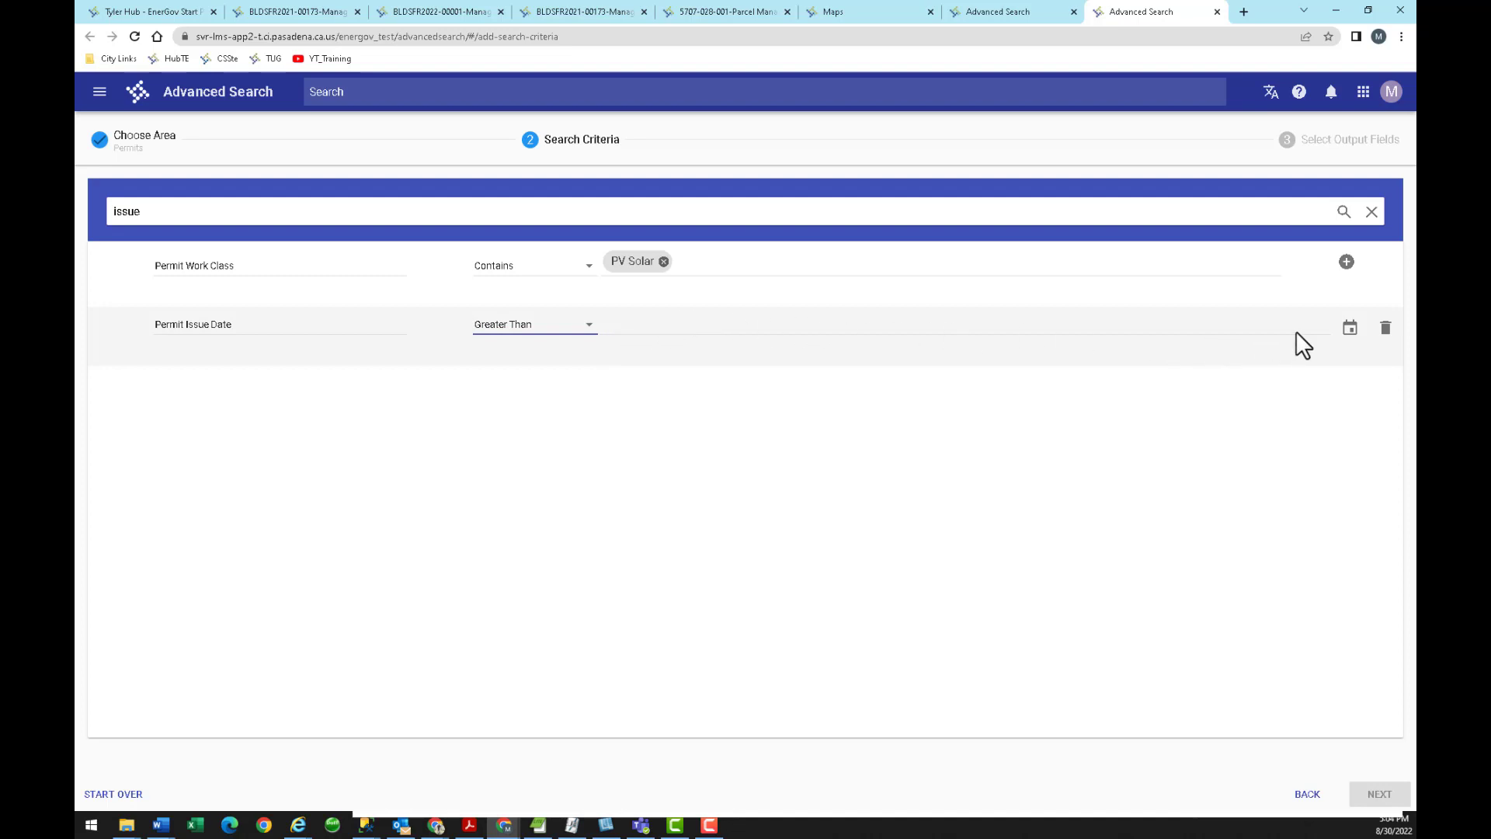
pyautogui.click(1350, 329)
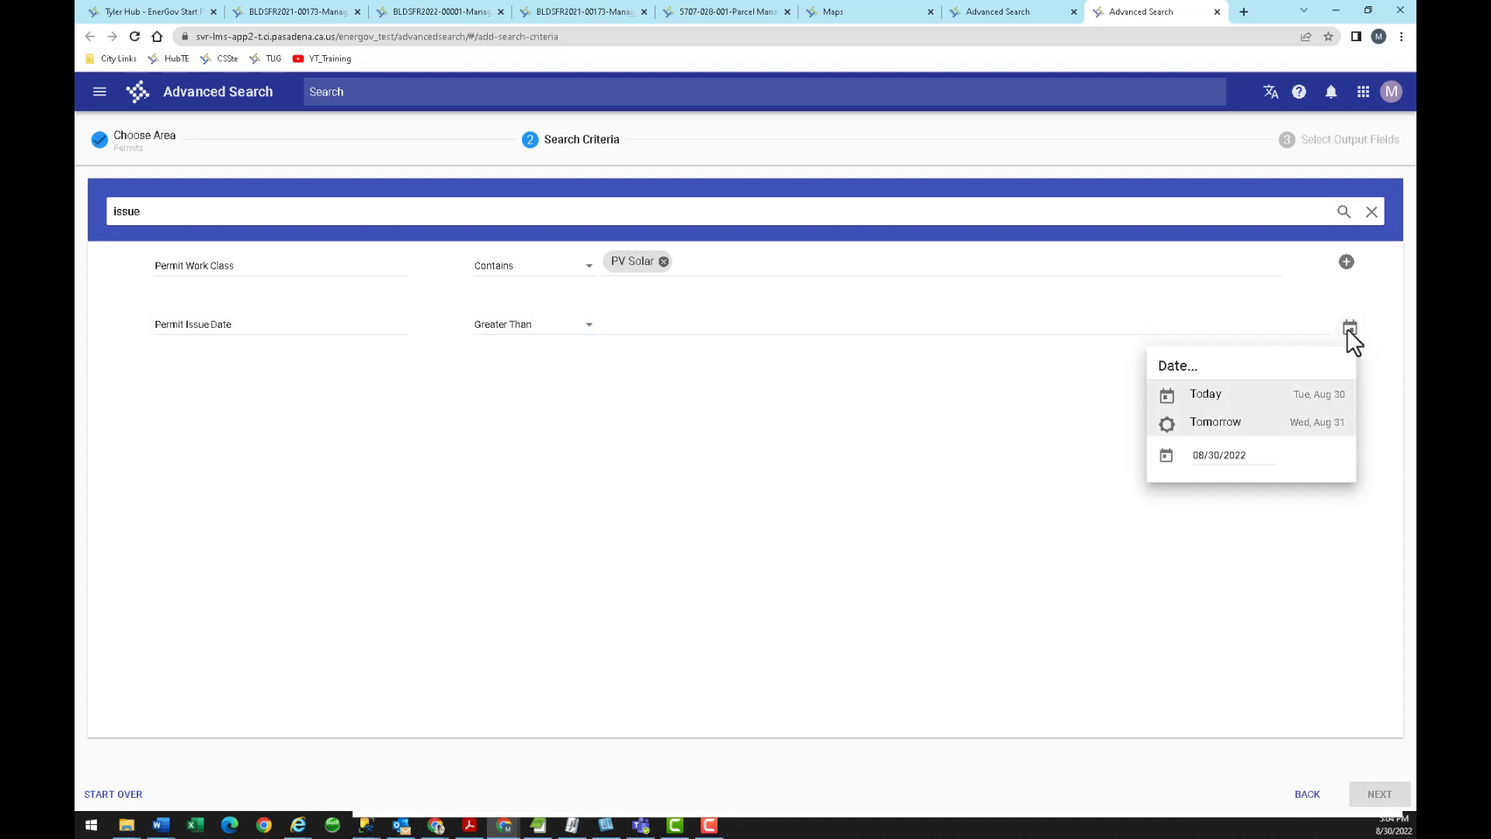
pyautogui.click(1243, 455)
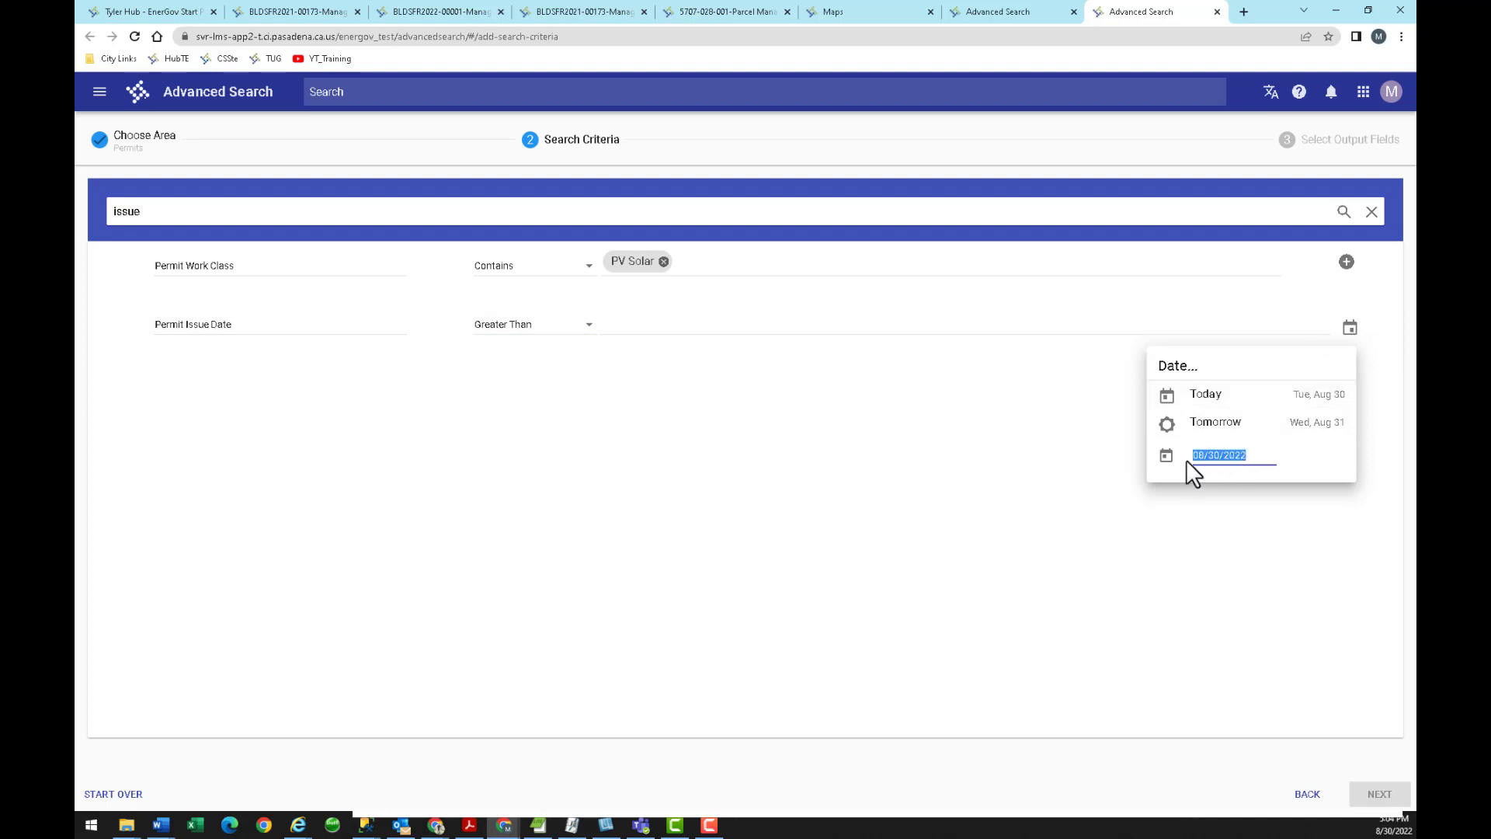
pyautogui.write('1/1/2')
pyautogui.click(1319, 462)
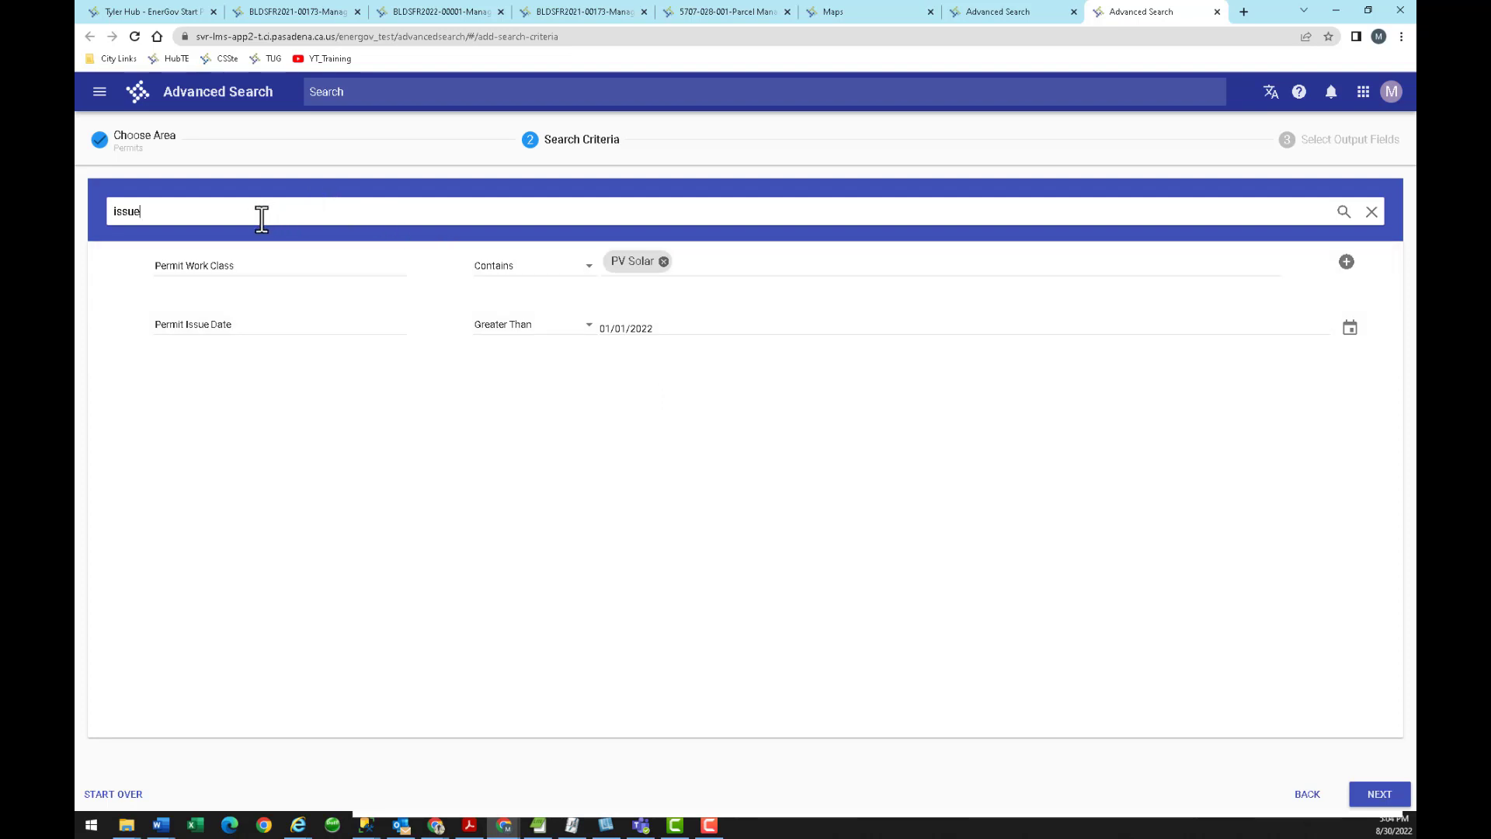
# Search fields for 'status' and add a Permit Status criterion row.
pyautogui.moveTo(233, 220); pyautogui.dragTo(85, 208)
pyautogui.write('status')
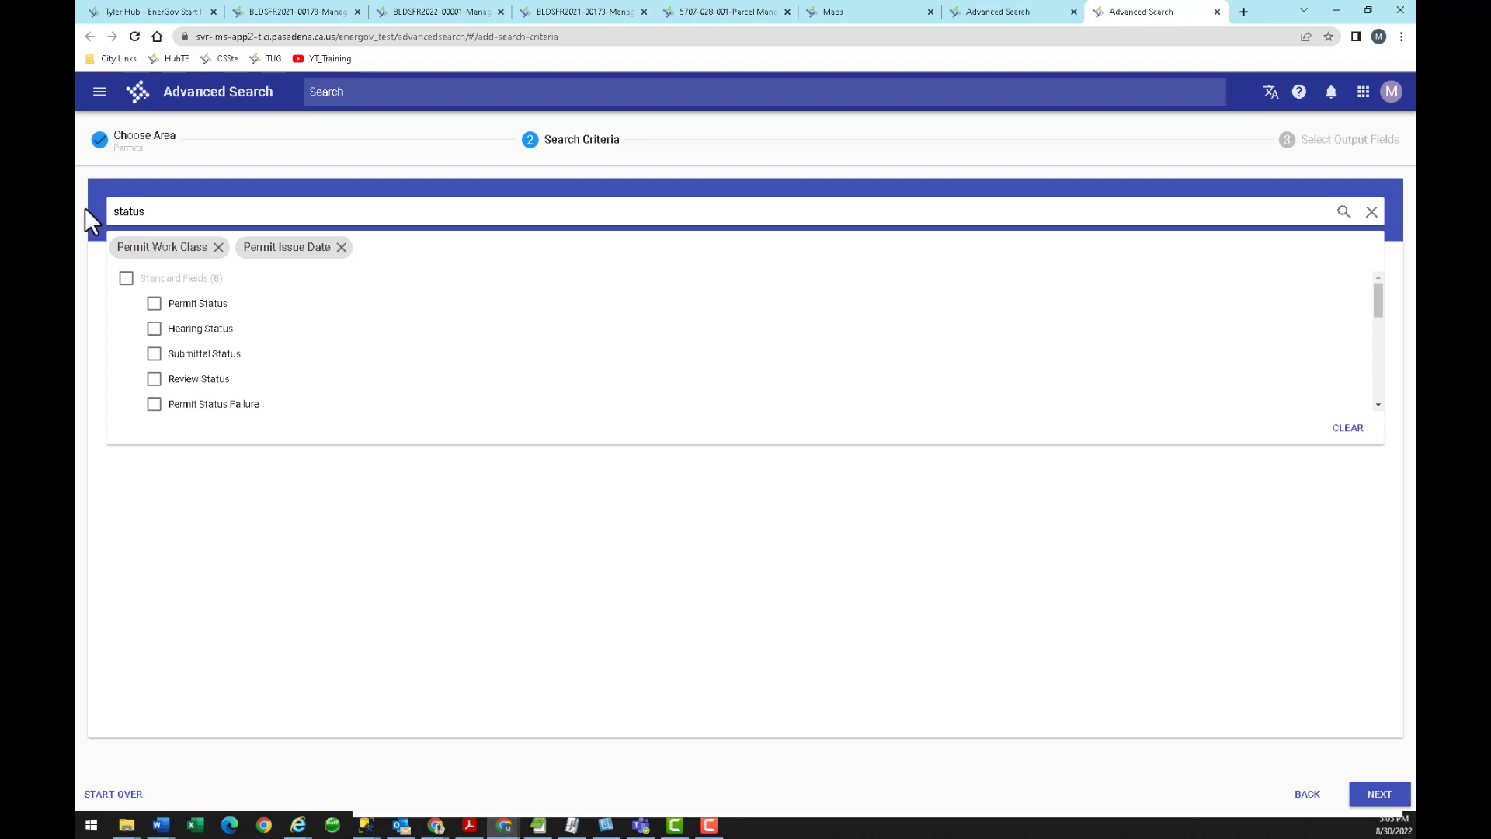
pyautogui.click(155, 304)
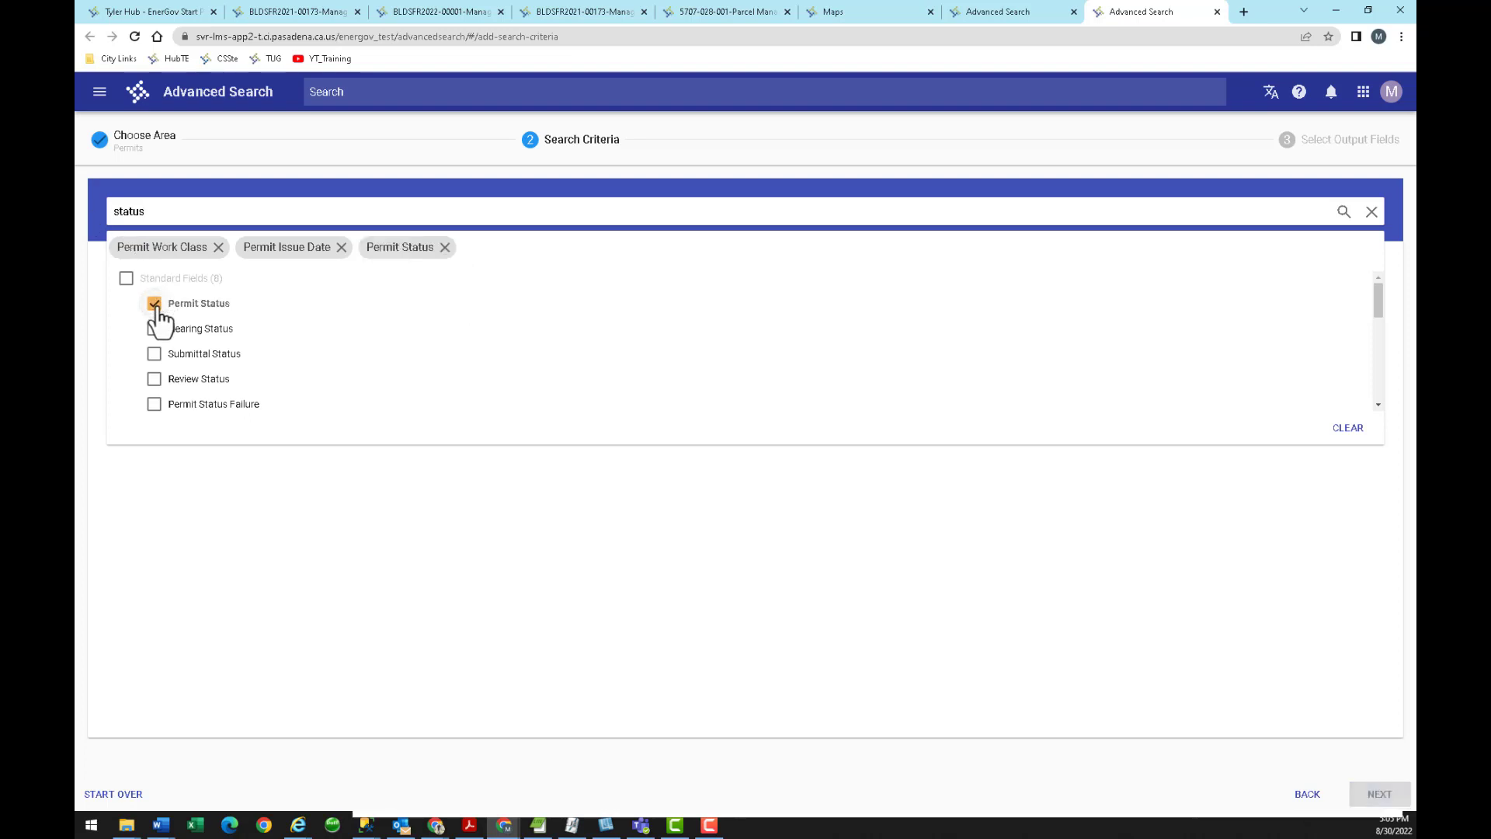
pyautogui.click(619, 545)
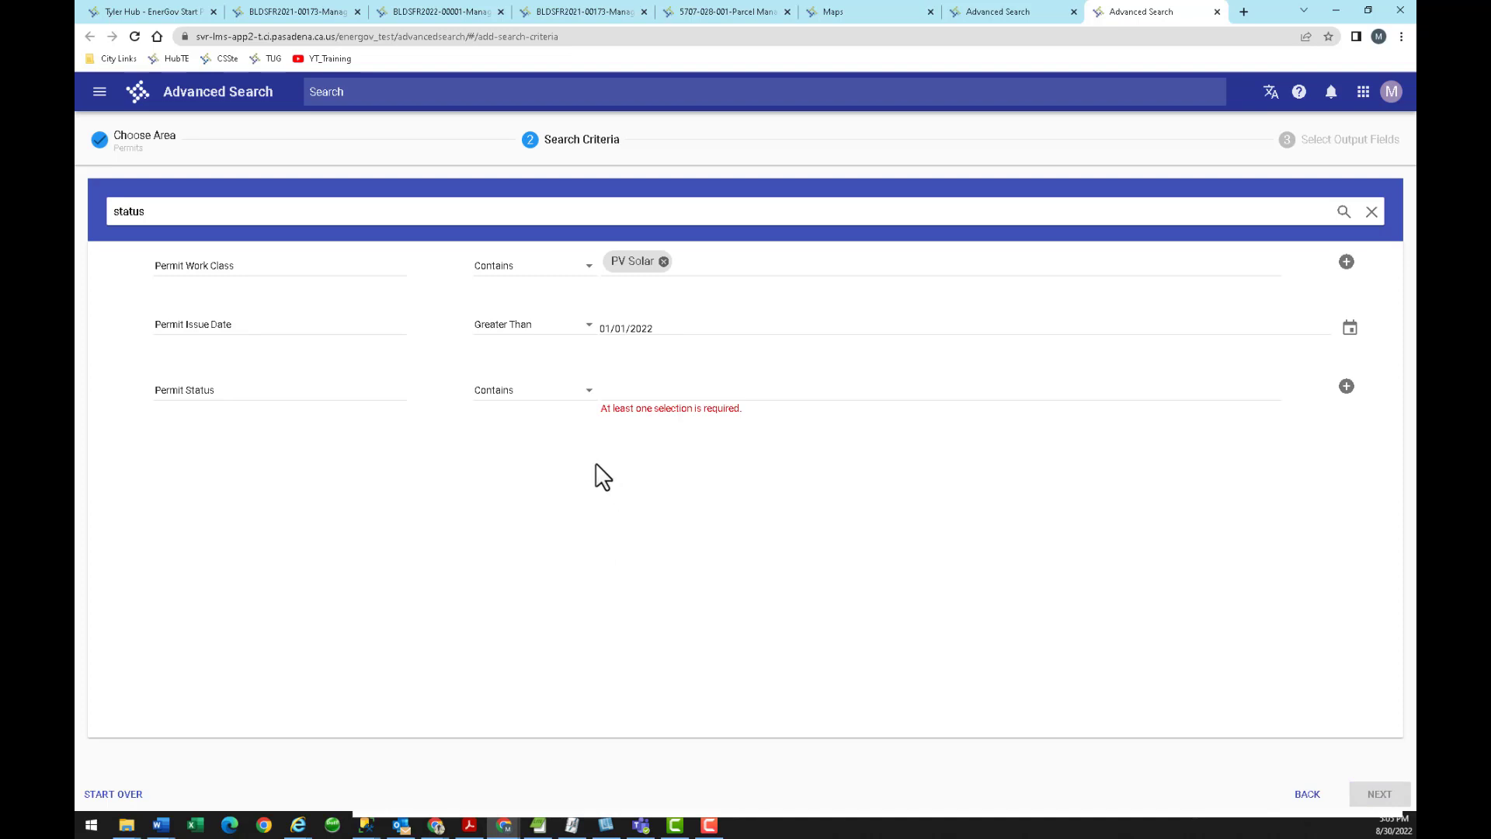
pyautogui.hotkey('alt', 'Tab')
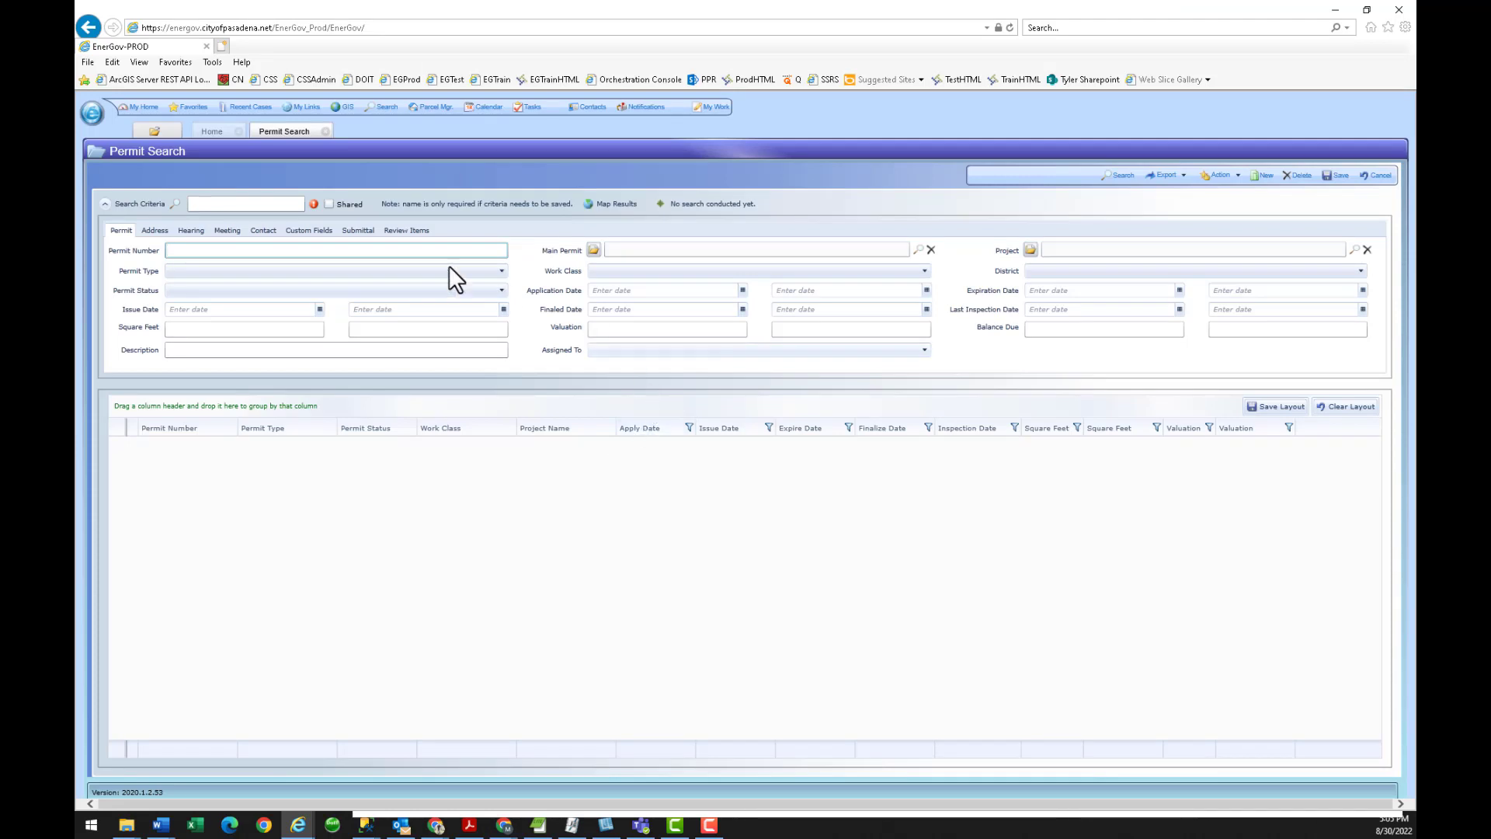
pyautogui.click(322, 289)
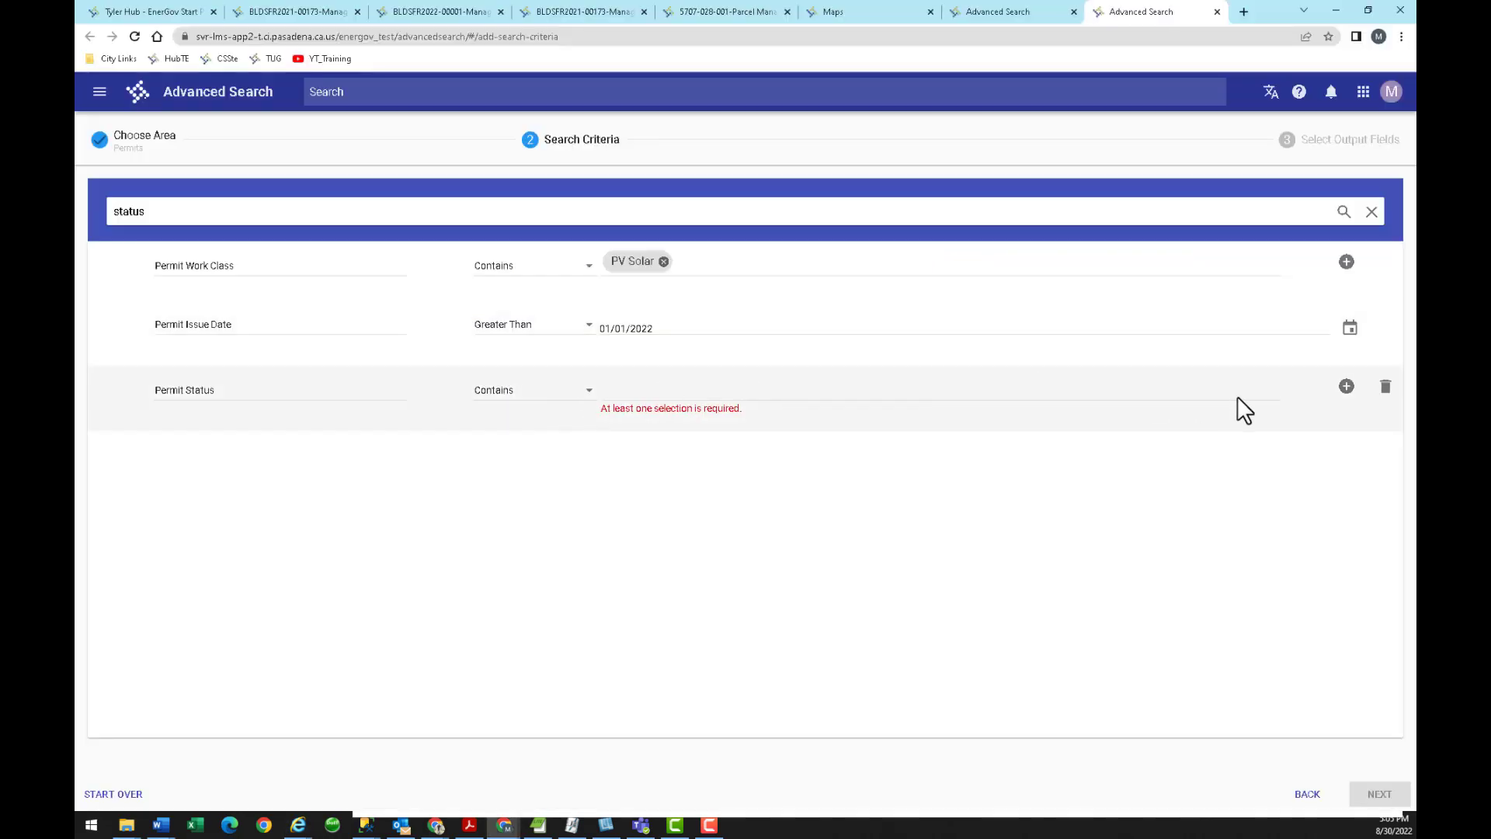
# Change the Permit Status criterion's operator to Not Contains.
pyautogui.click(1347, 387)
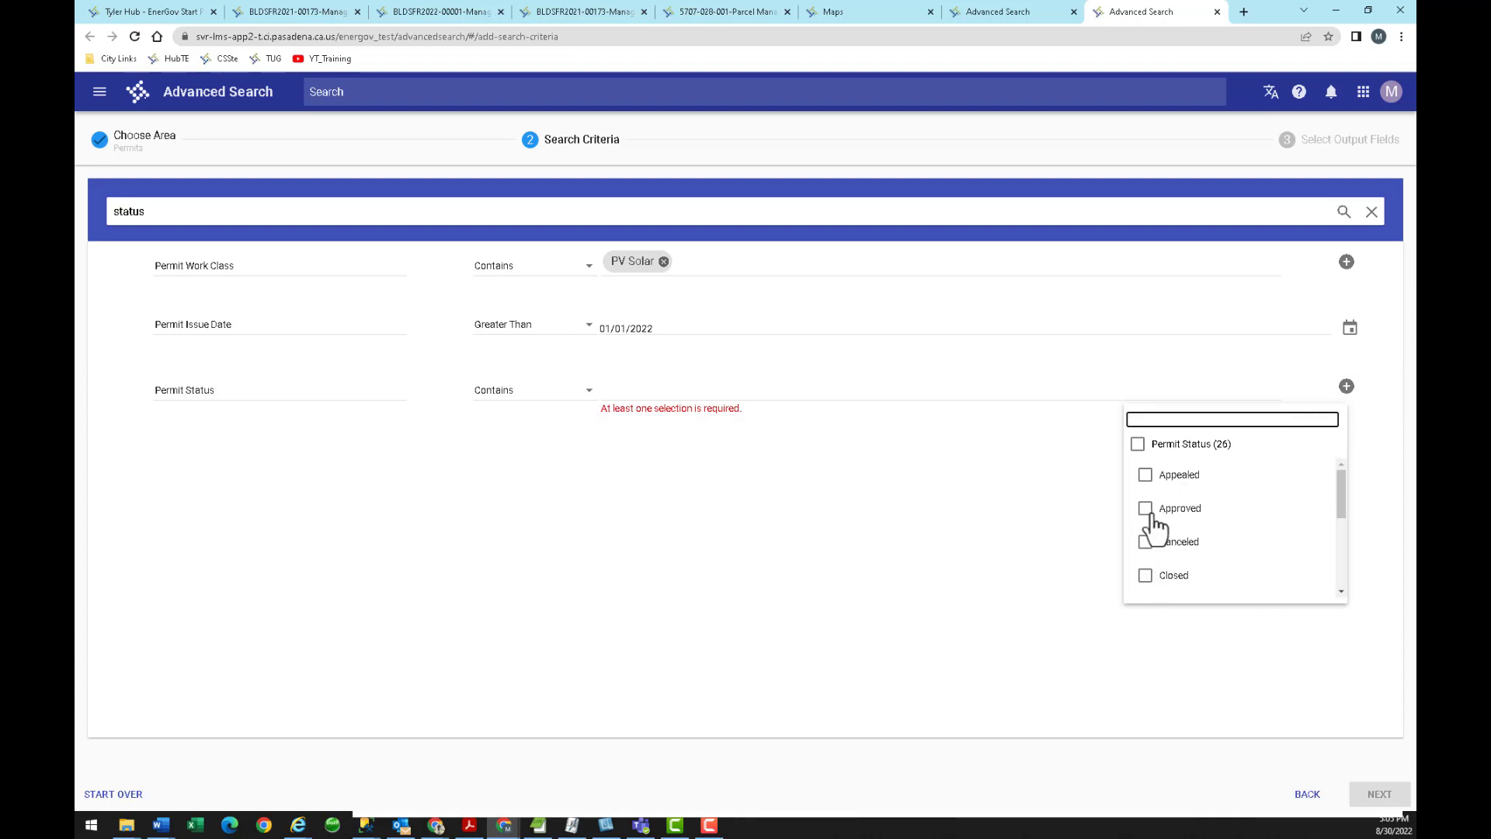
pyautogui.scroll(-2, 1157, 524)
pyautogui.click(1046, 469)
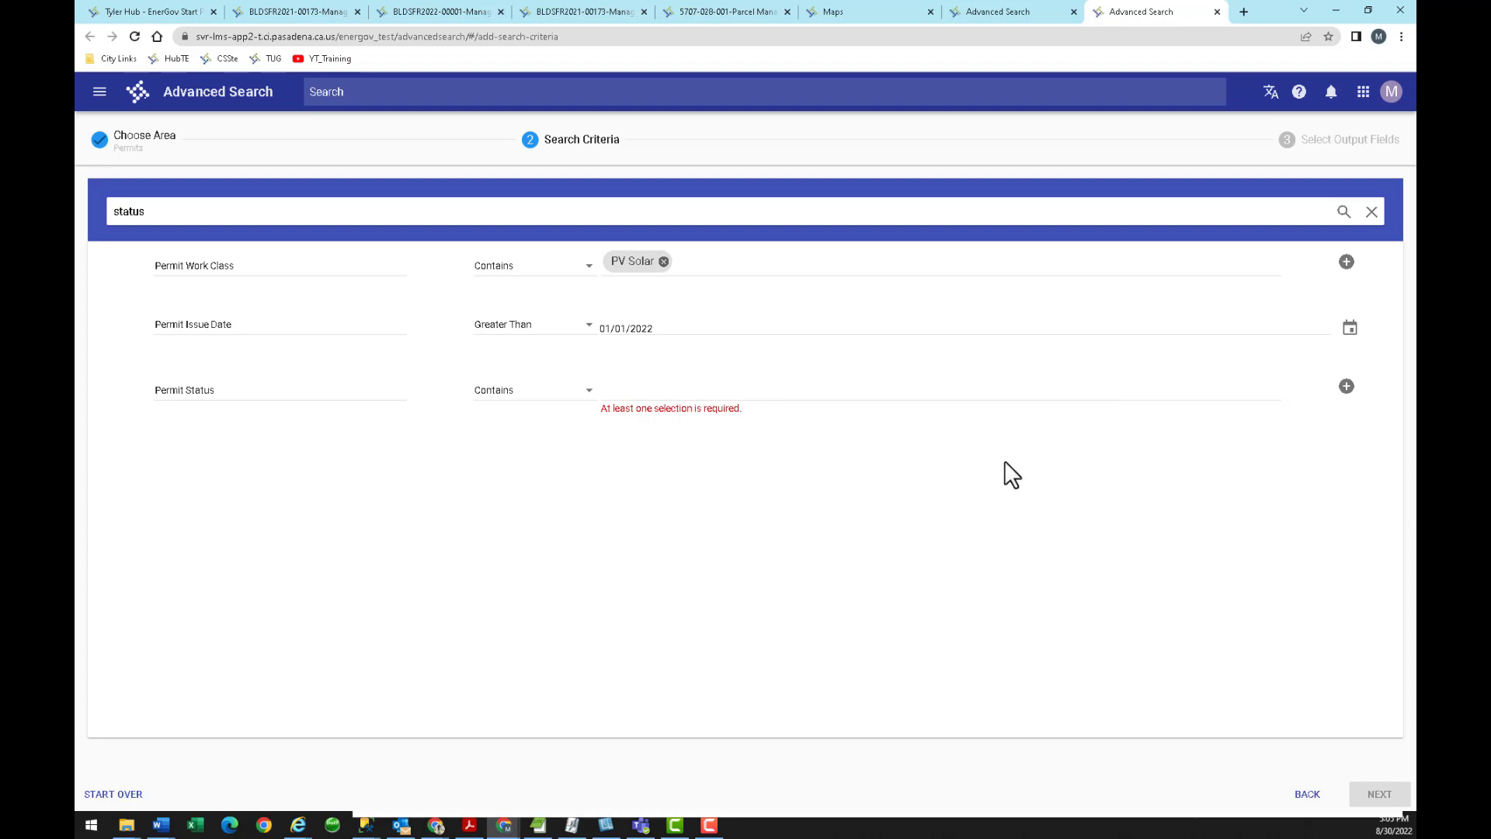
pyautogui.click(586, 398)
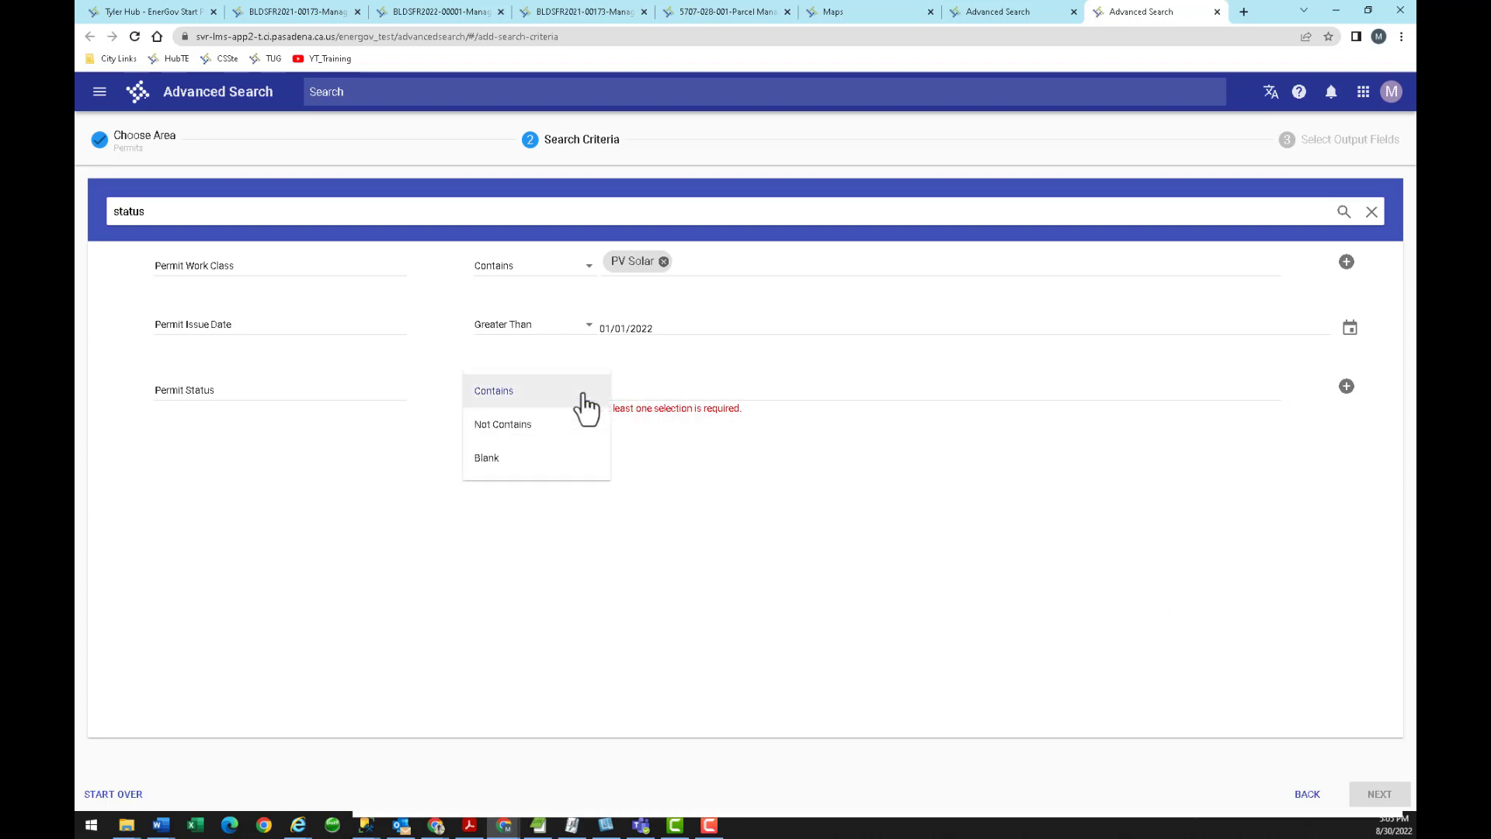
pyautogui.click(544, 428)
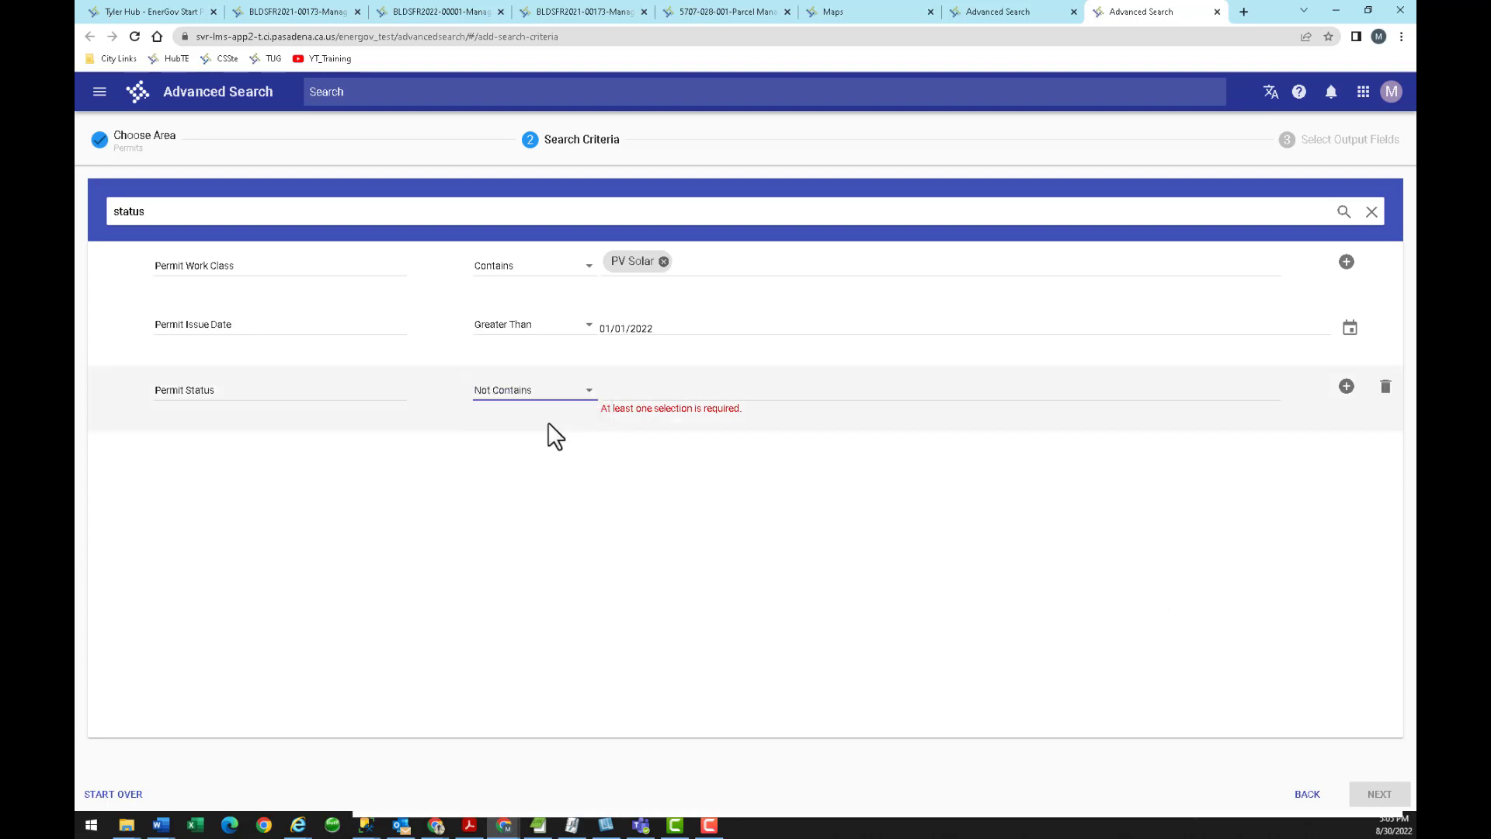
# Tick Canceled and Voided as excluded statuses and continue to Select Output Fields.
pyautogui.click(1348, 388)
pyautogui.scroll(-3, 1215, 479)
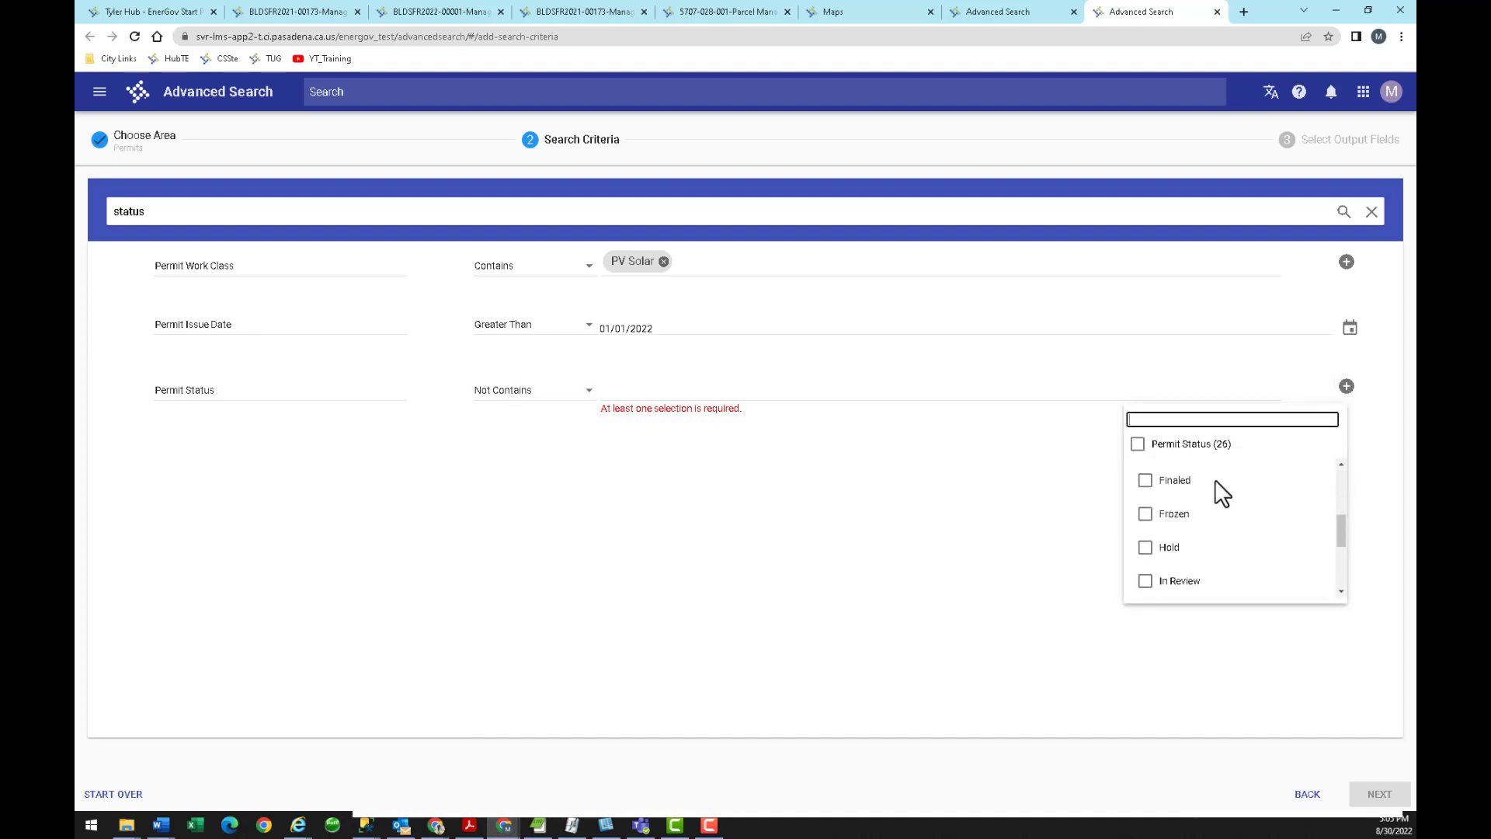
pyautogui.scroll(3, 1215, 478)
pyautogui.click(1145, 486)
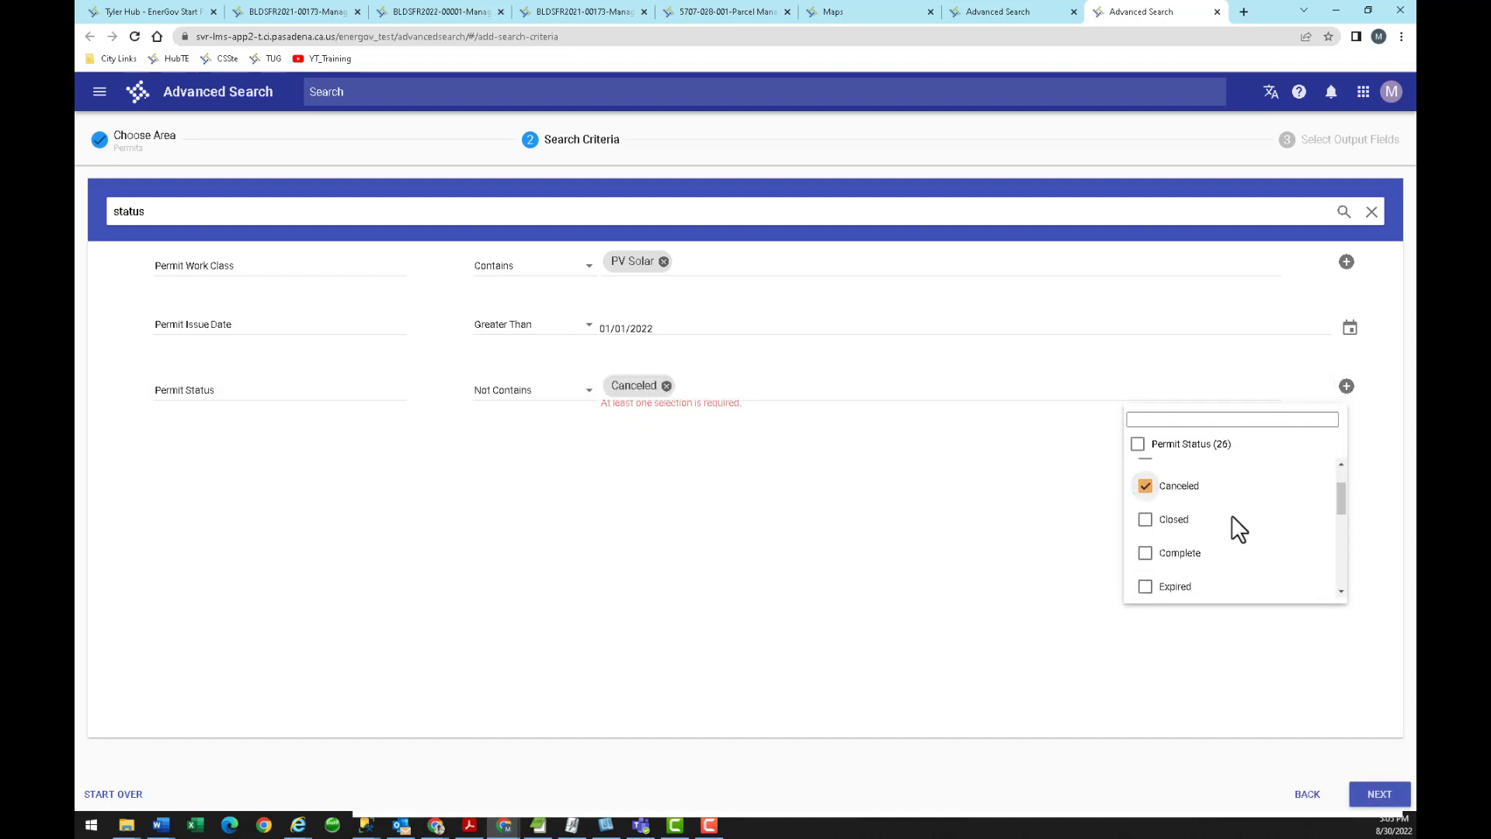
pyautogui.scroll(-5, 1237, 522)
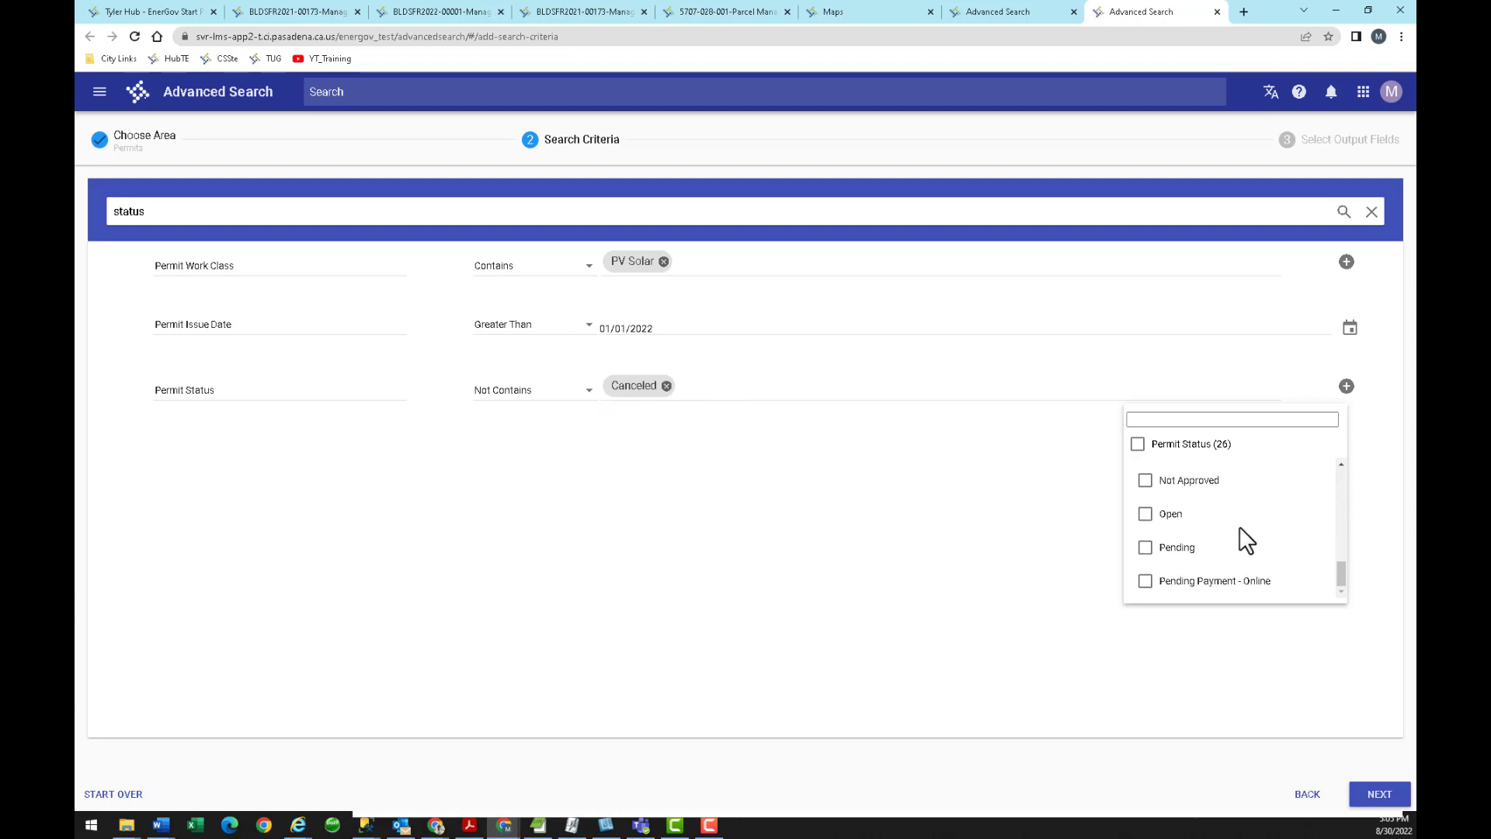
pyautogui.scroll(-3, 1247, 542)
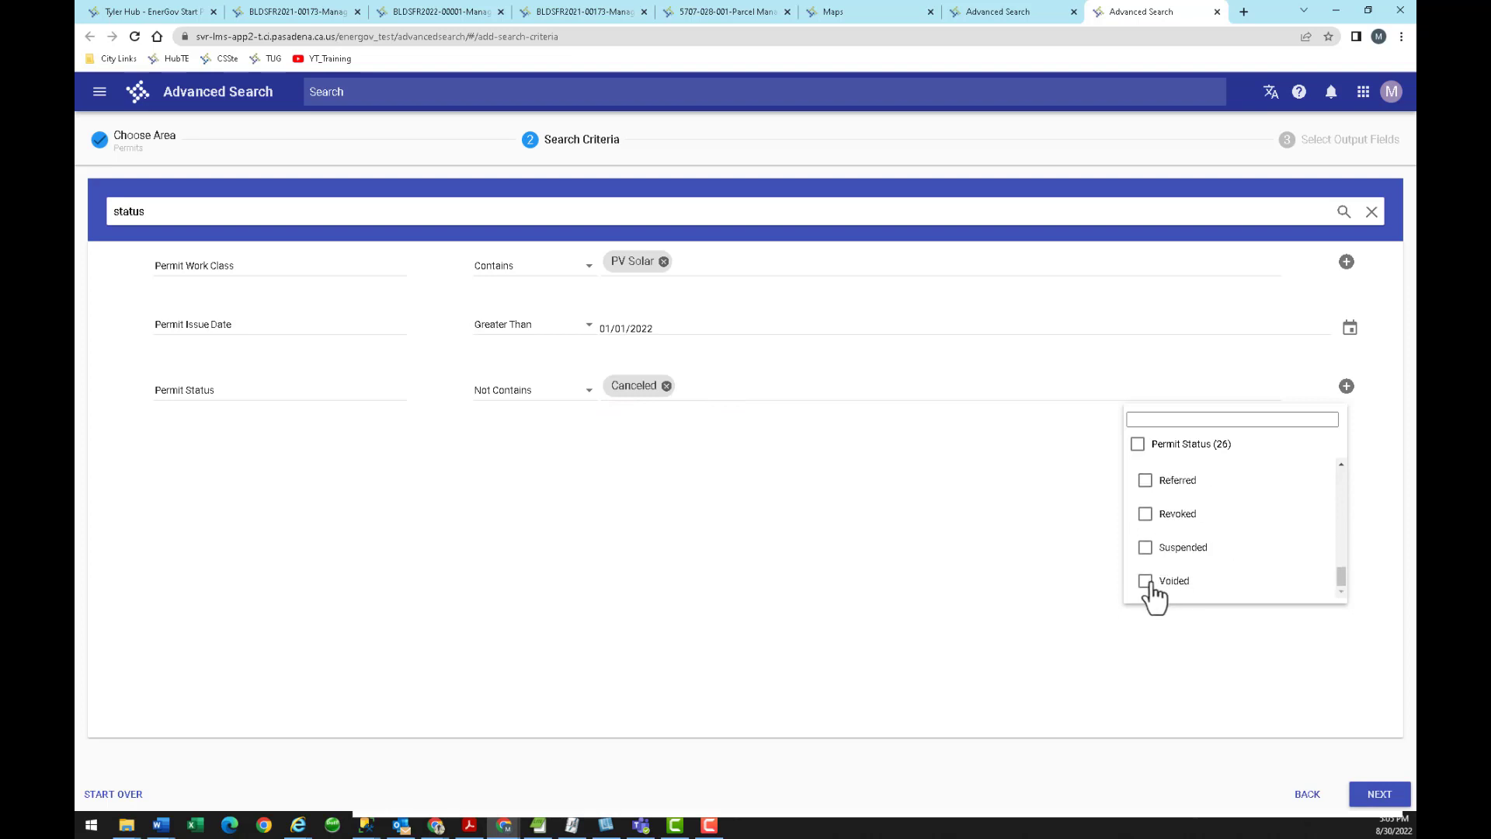
pyautogui.click(1147, 583)
pyautogui.click(892, 486)
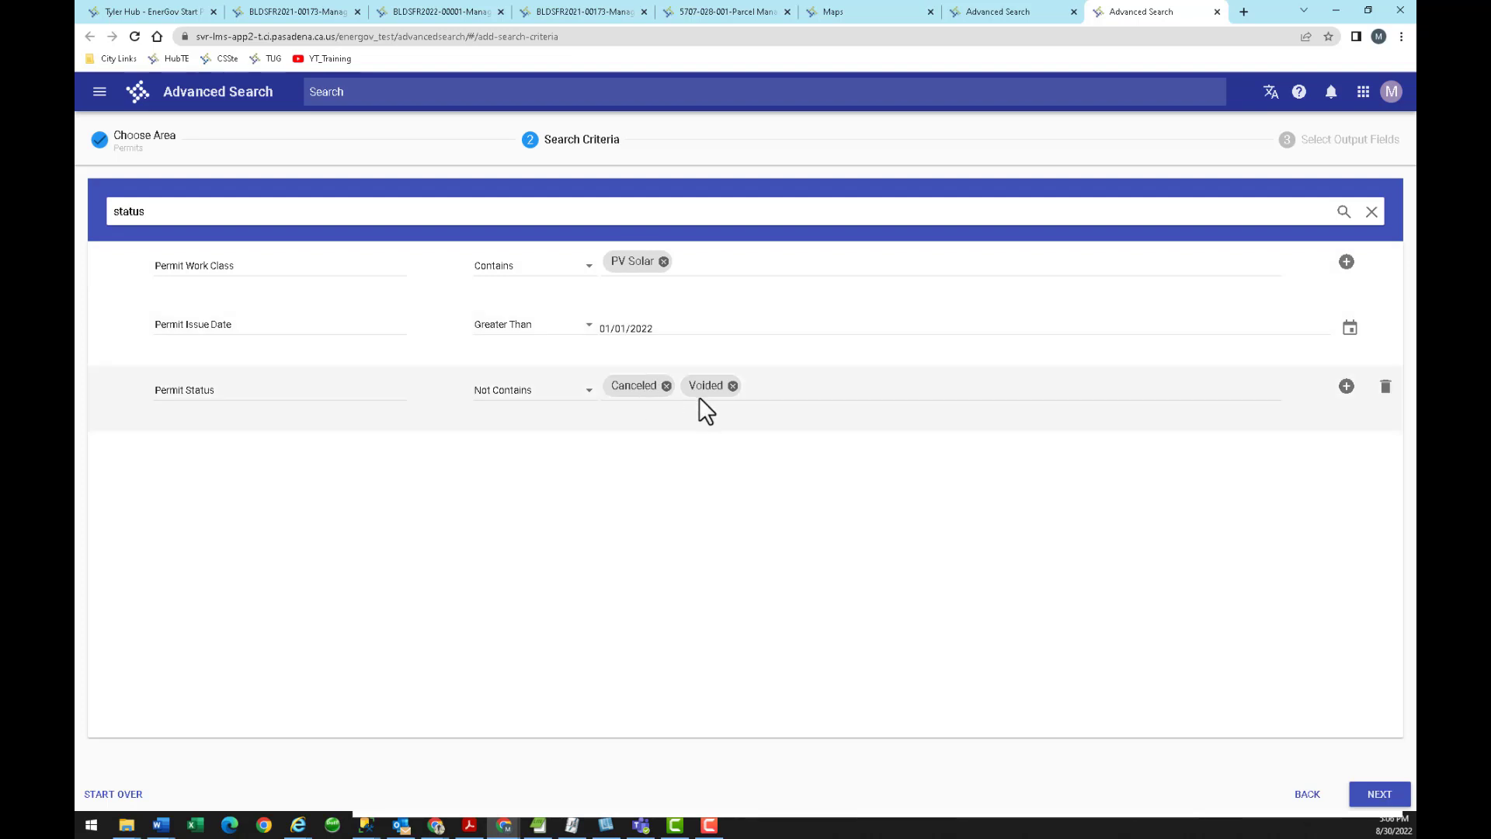
pyautogui.click(1373, 798)
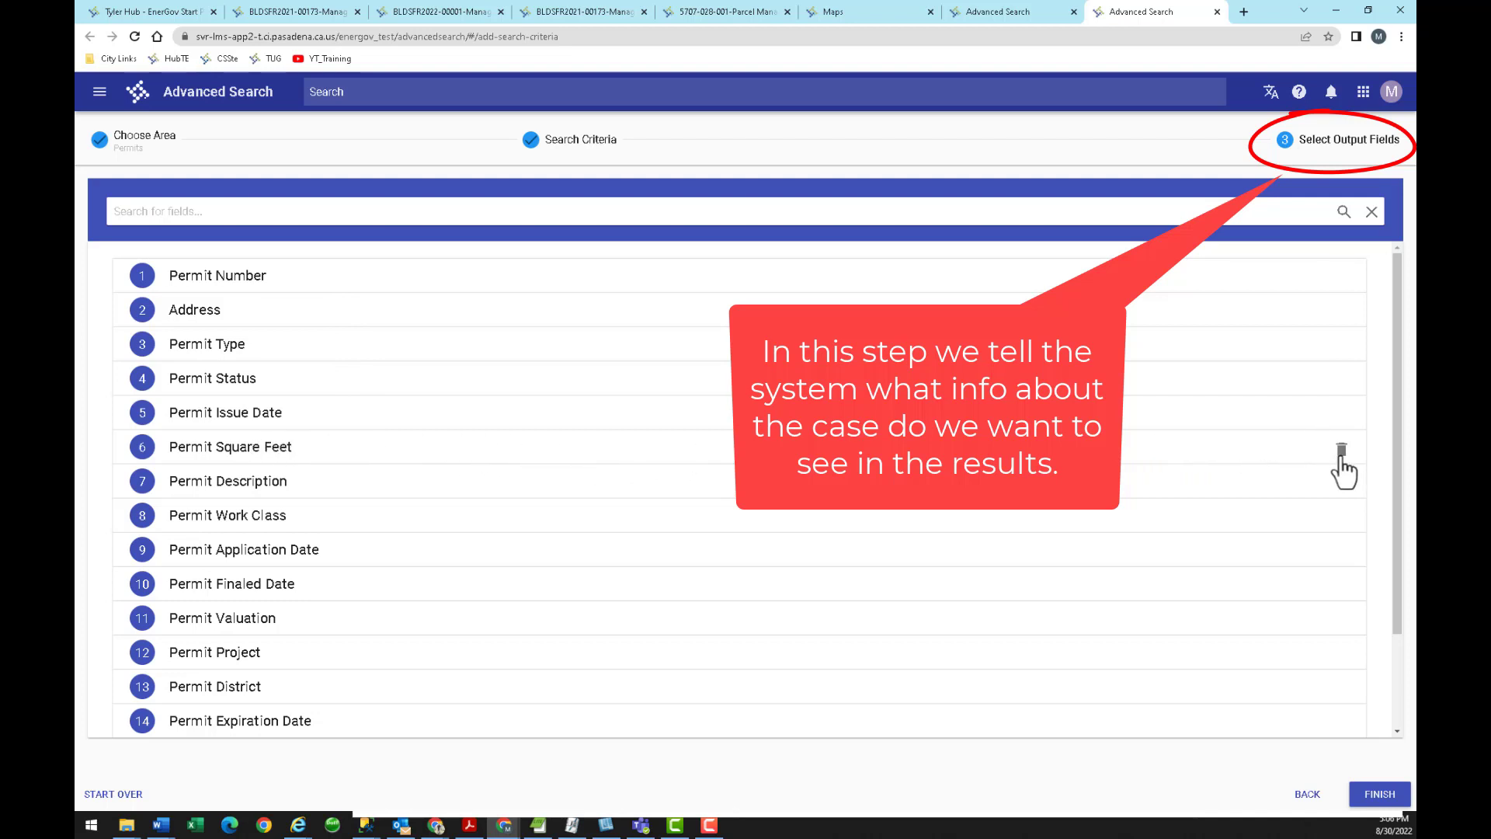
# Delete the Permit Square Feet, Permit Valuation and Permit District output columns, leaving 14.
pyautogui.click(1342, 449)
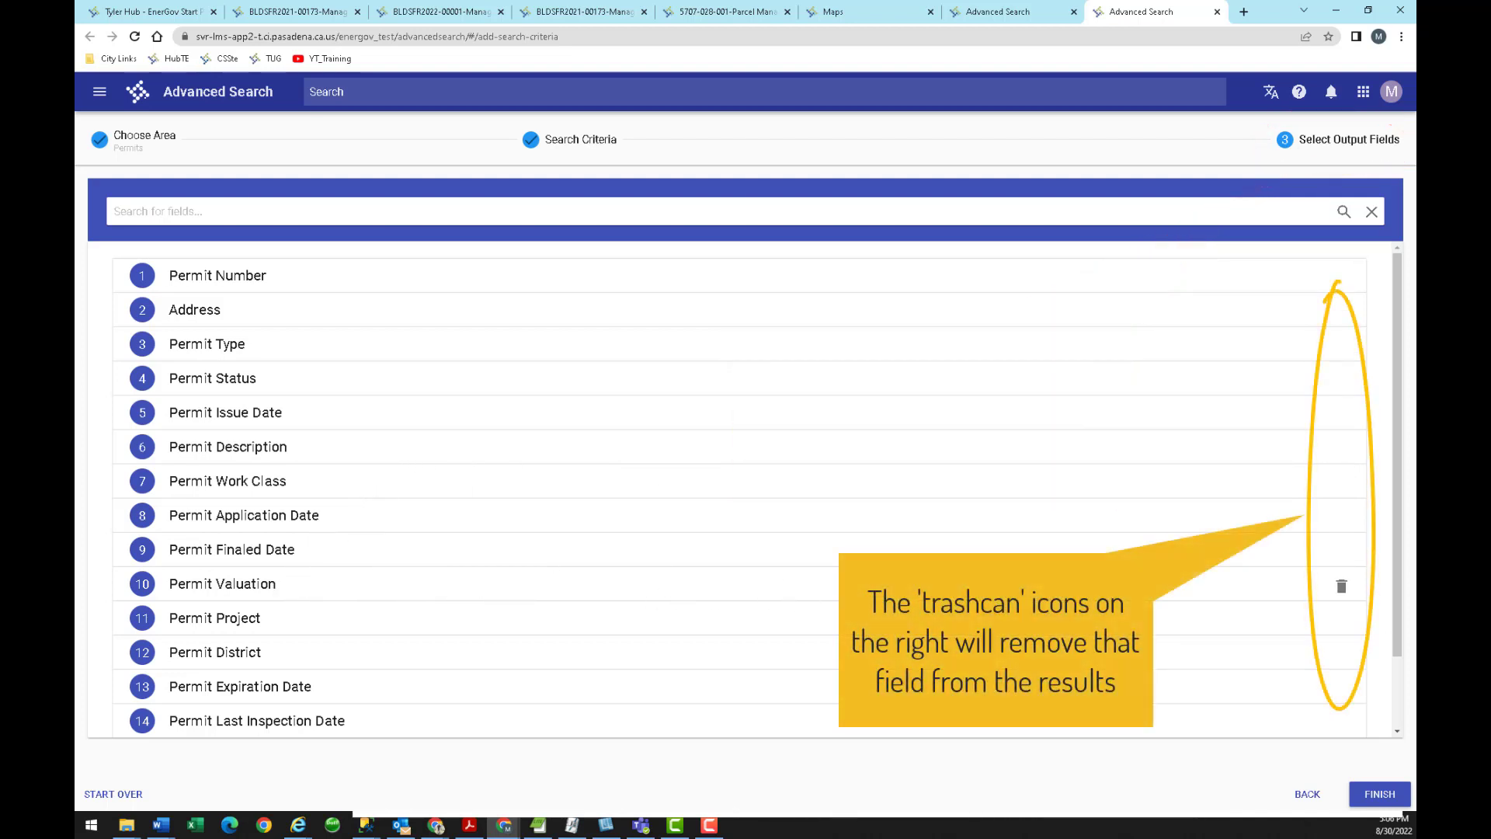
pyautogui.click(1343, 589)
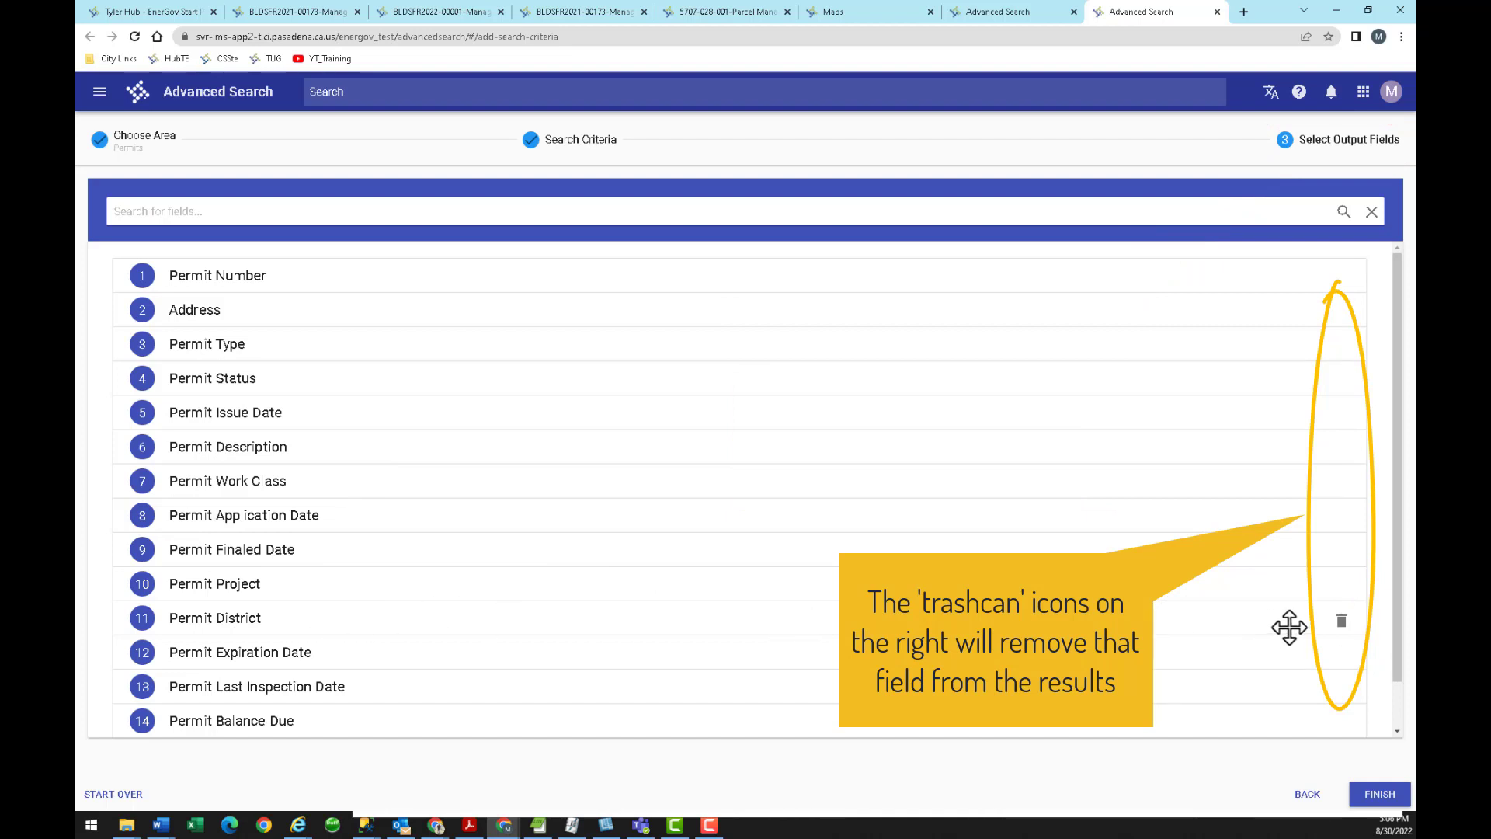
pyautogui.click(1341, 624)
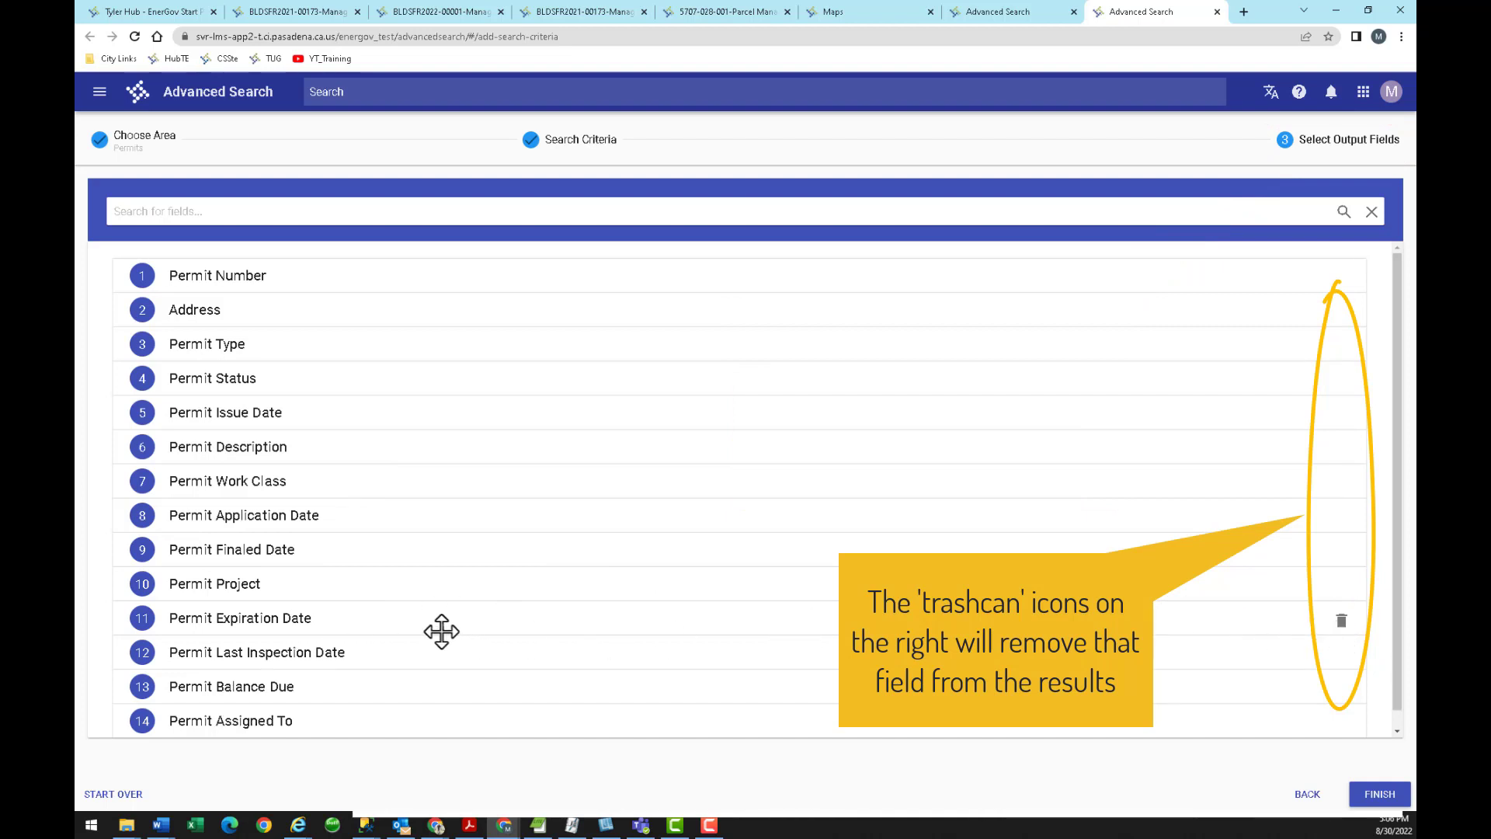
pyautogui.scroll(-1, 376, 632)
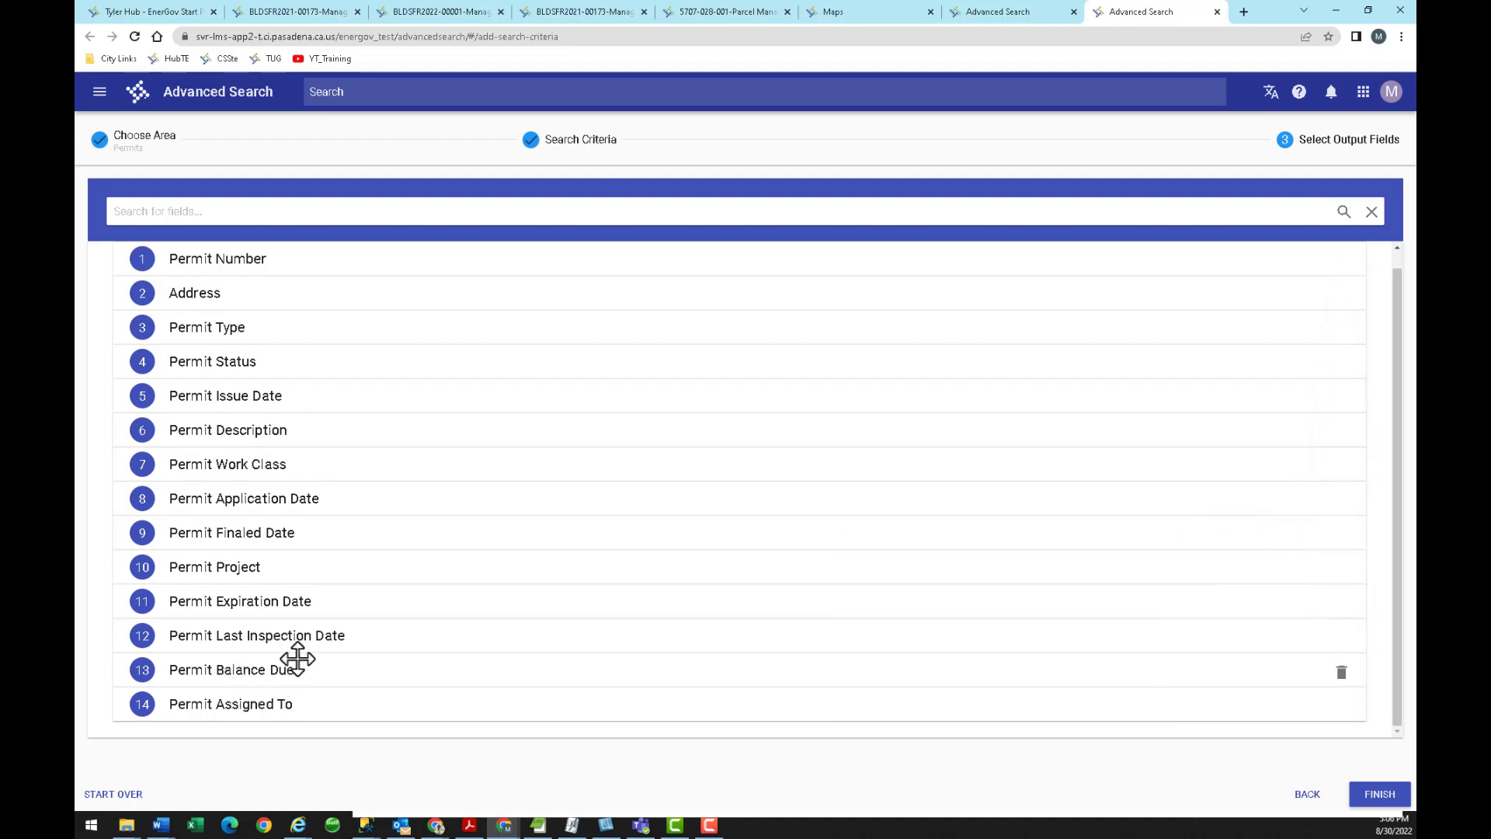
pyautogui.scroll(1, 366, 572)
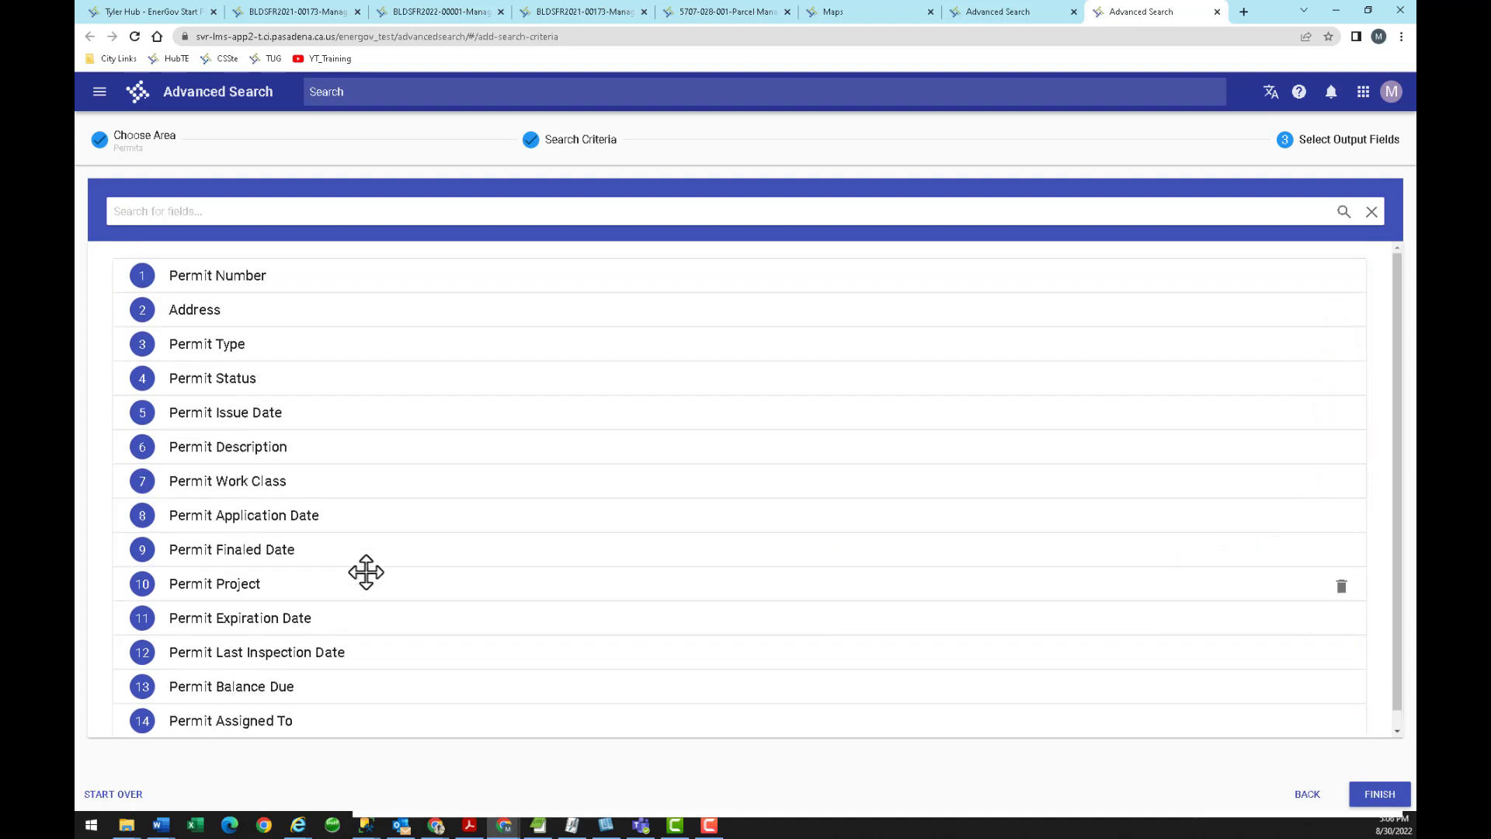
pyautogui.scroll(-1, 366, 572)
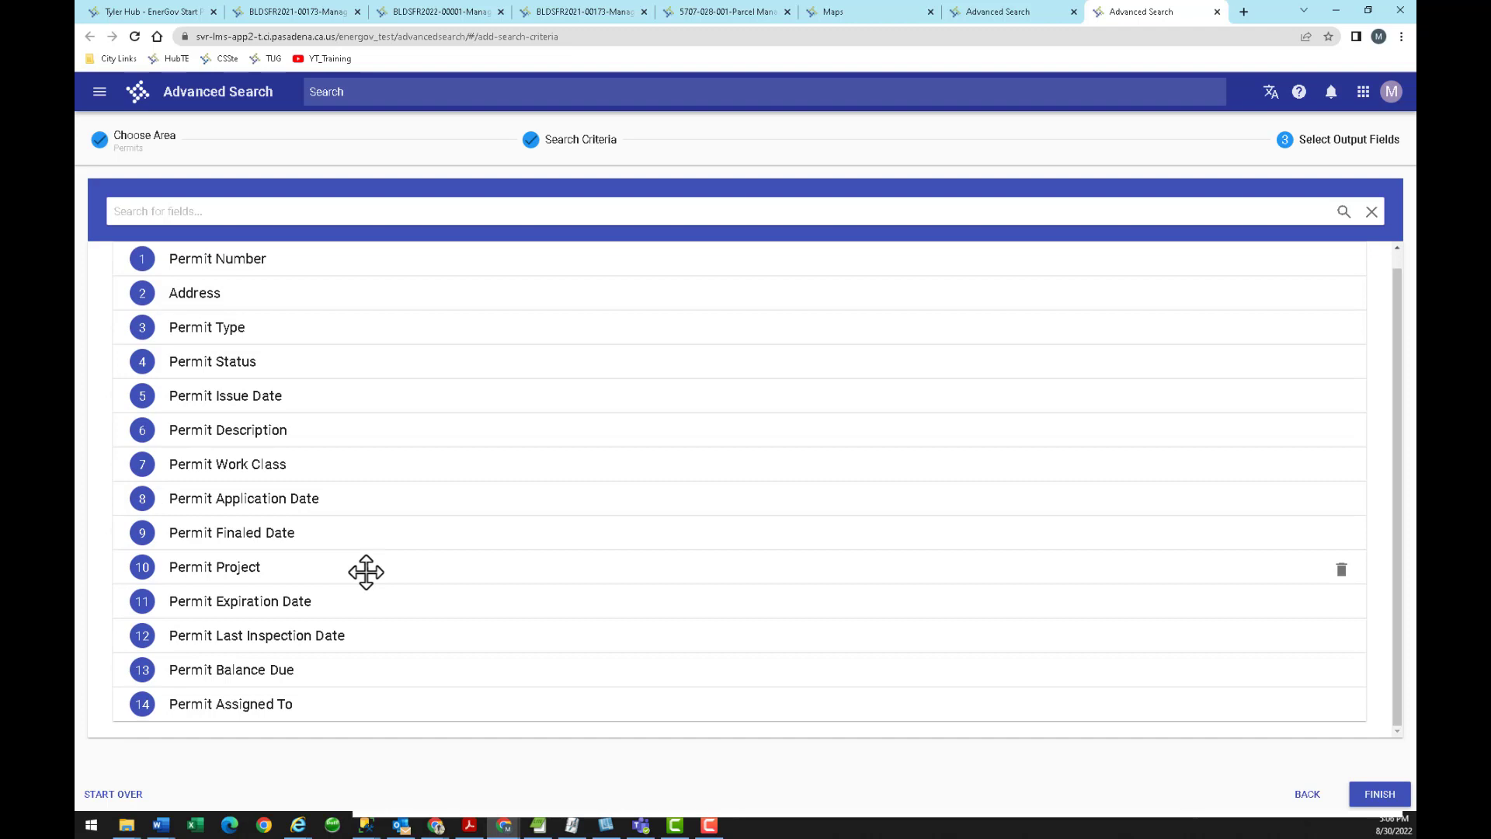
pyautogui.scroll(1, 366, 572)
pyautogui.scroll(-1, 365, 571)
# Search fields for 'contact' and add First Name, Last Name, Company Name and Email columns.
pyautogui.click(215, 211)
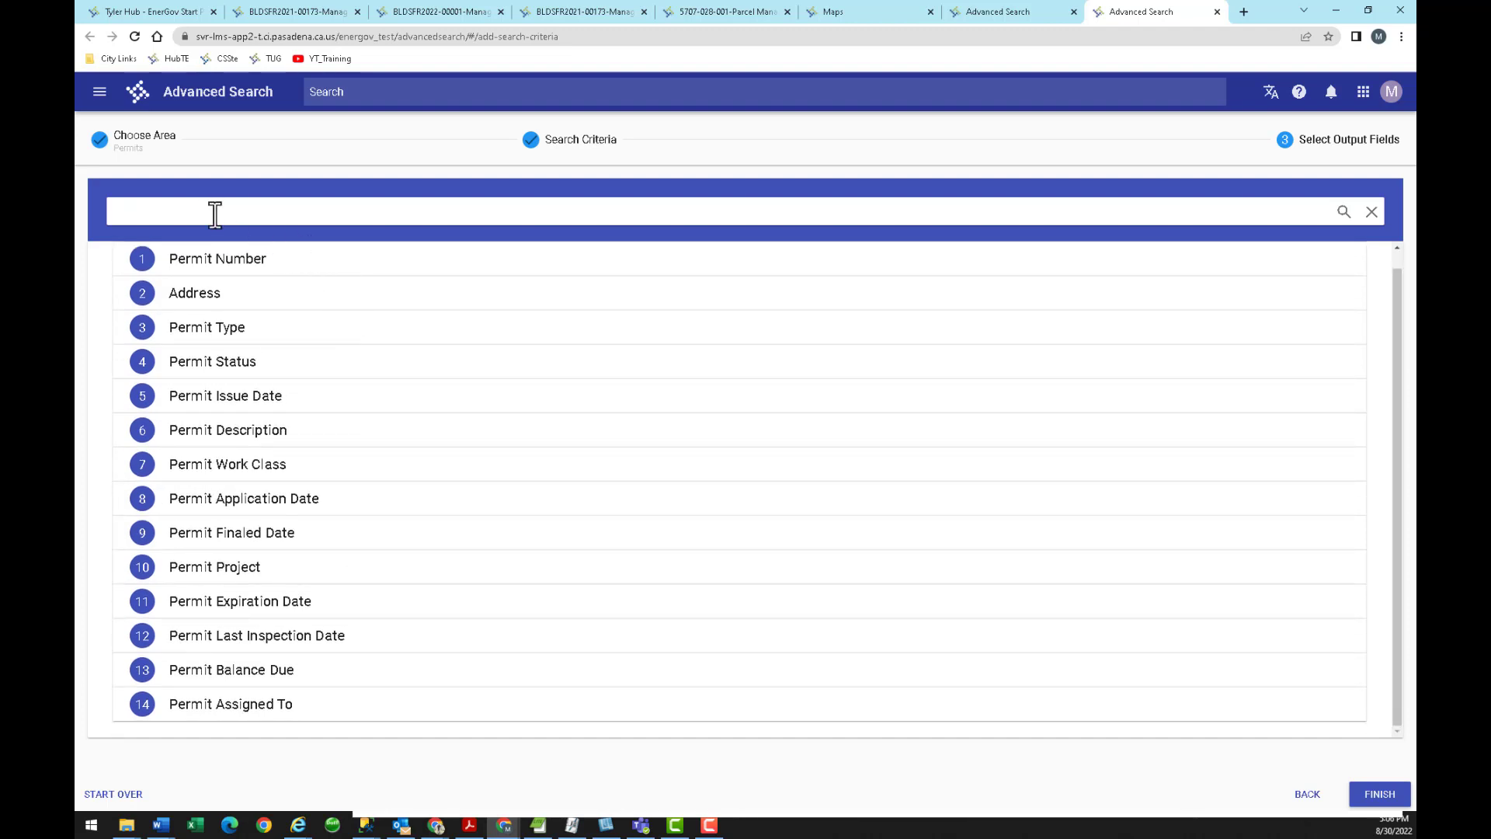
pyautogui.write('contact')
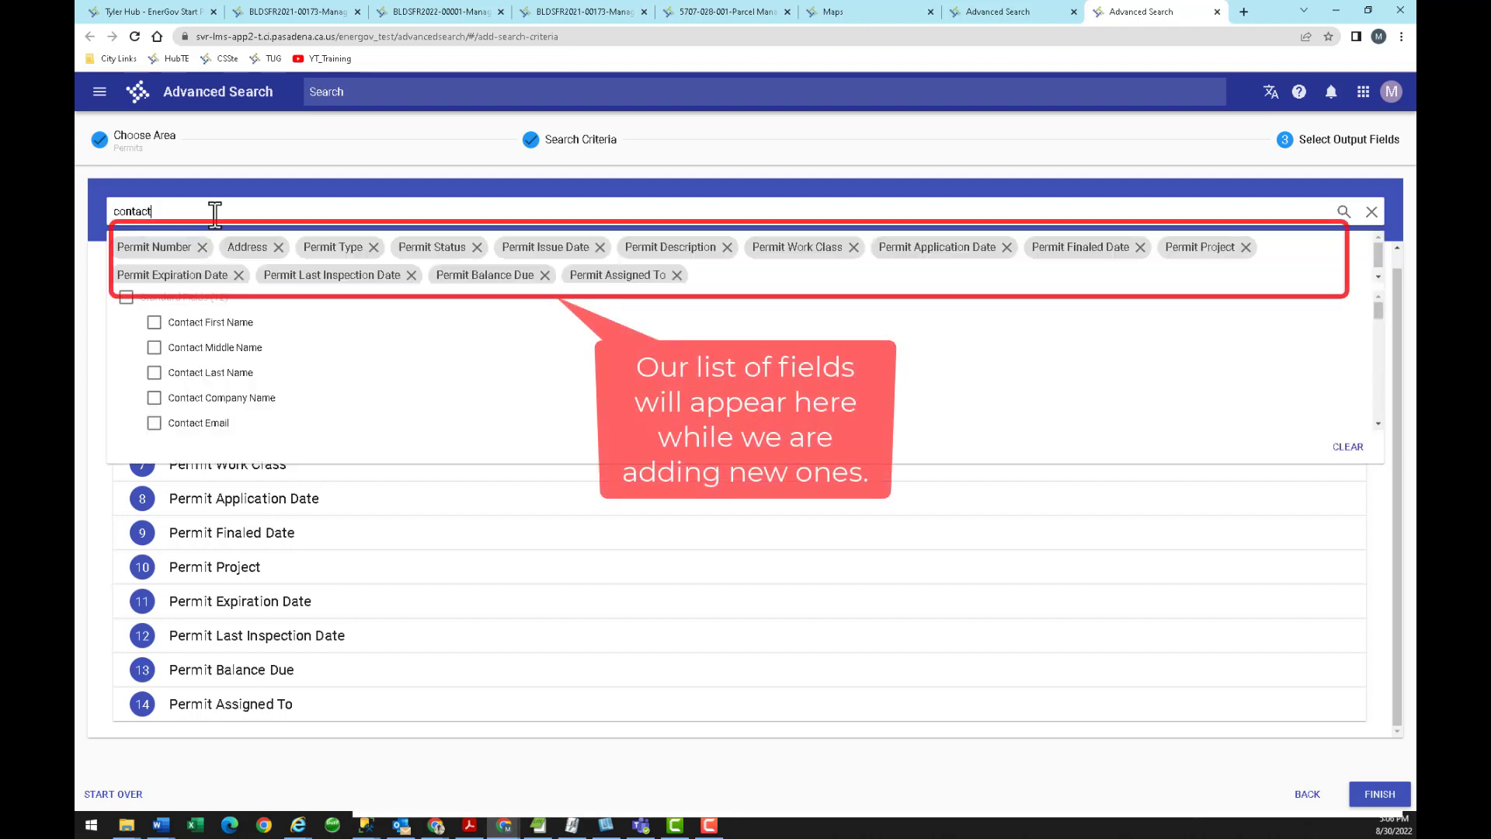
pyautogui.click(154, 324)
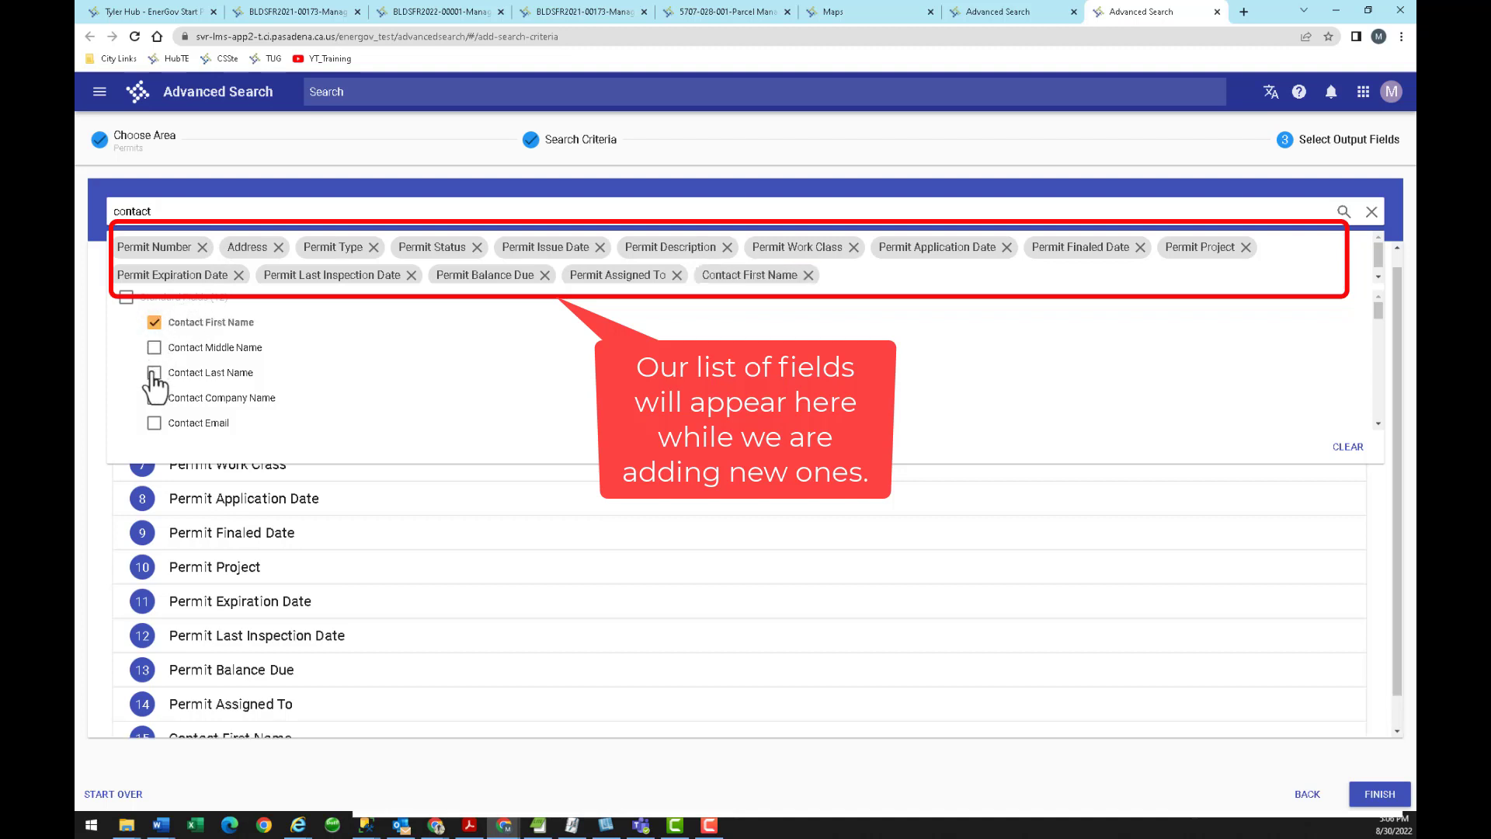
pyautogui.click(154, 374)
pyautogui.click(155, 398)
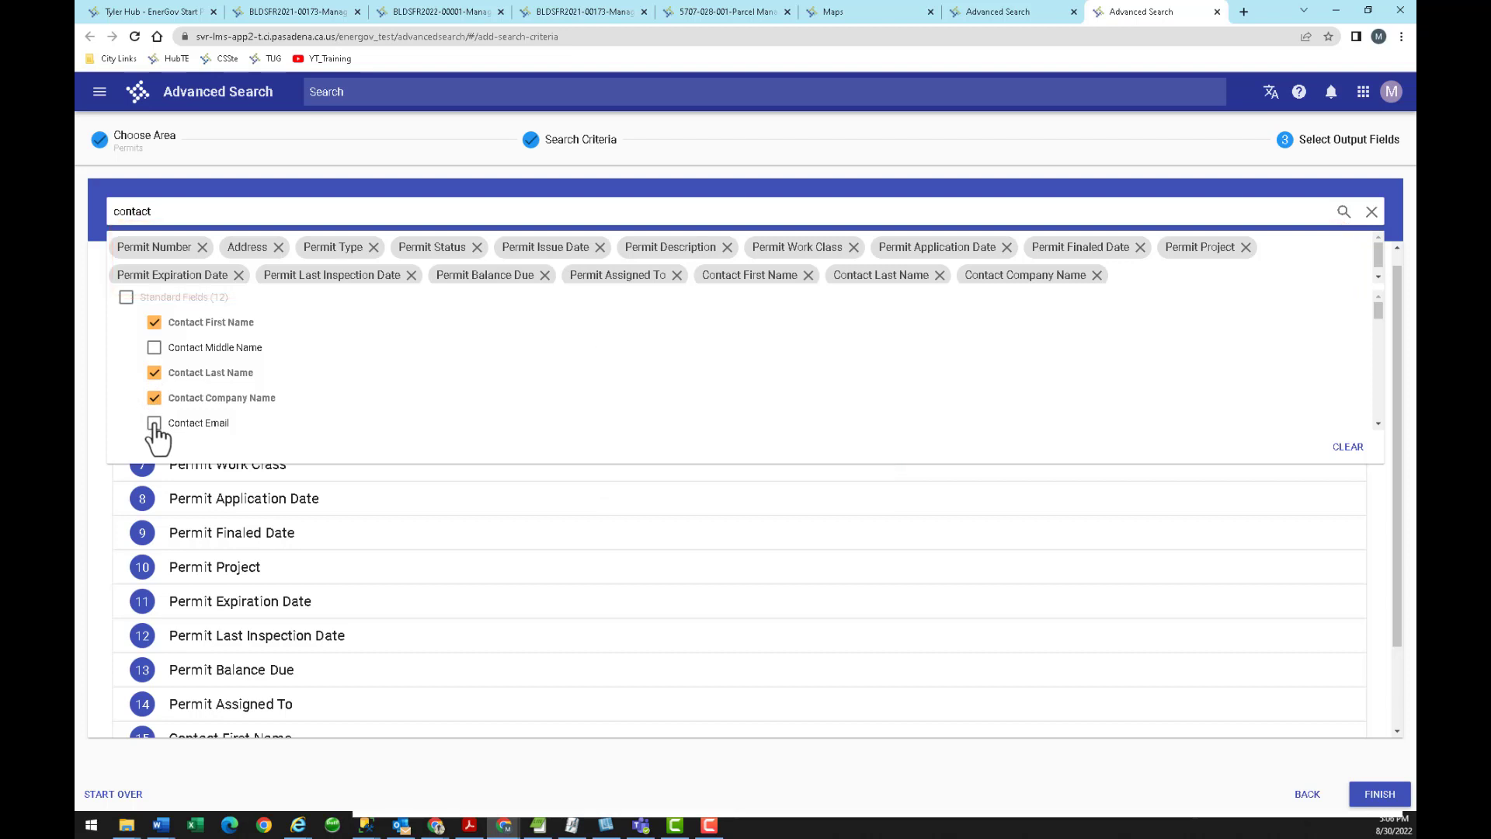
pyautogui.click(154, 424)
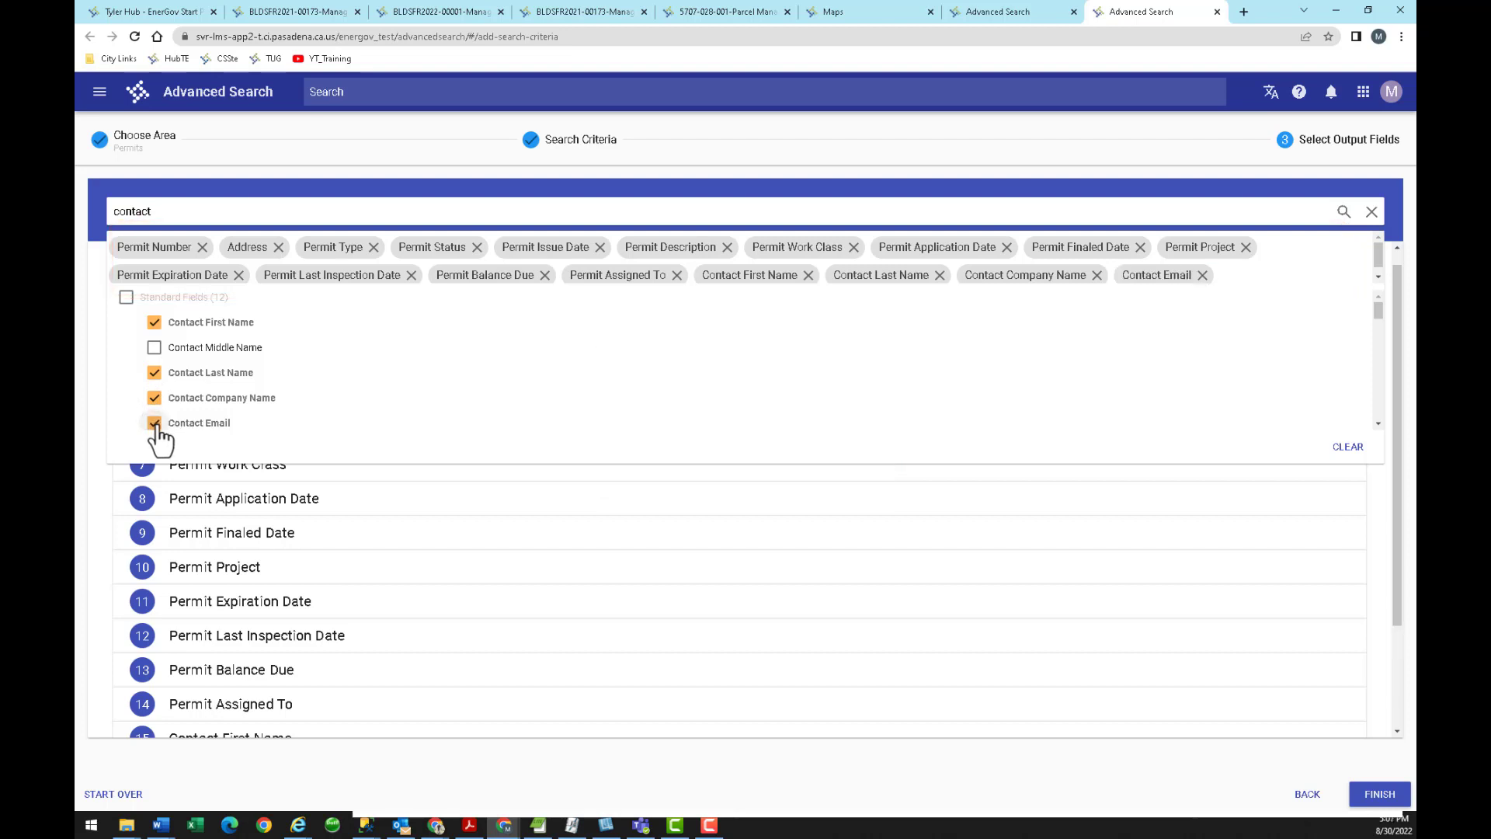
pyautogui.click(1121, 521)
pyautogui.scroll(-3, 609, 536)
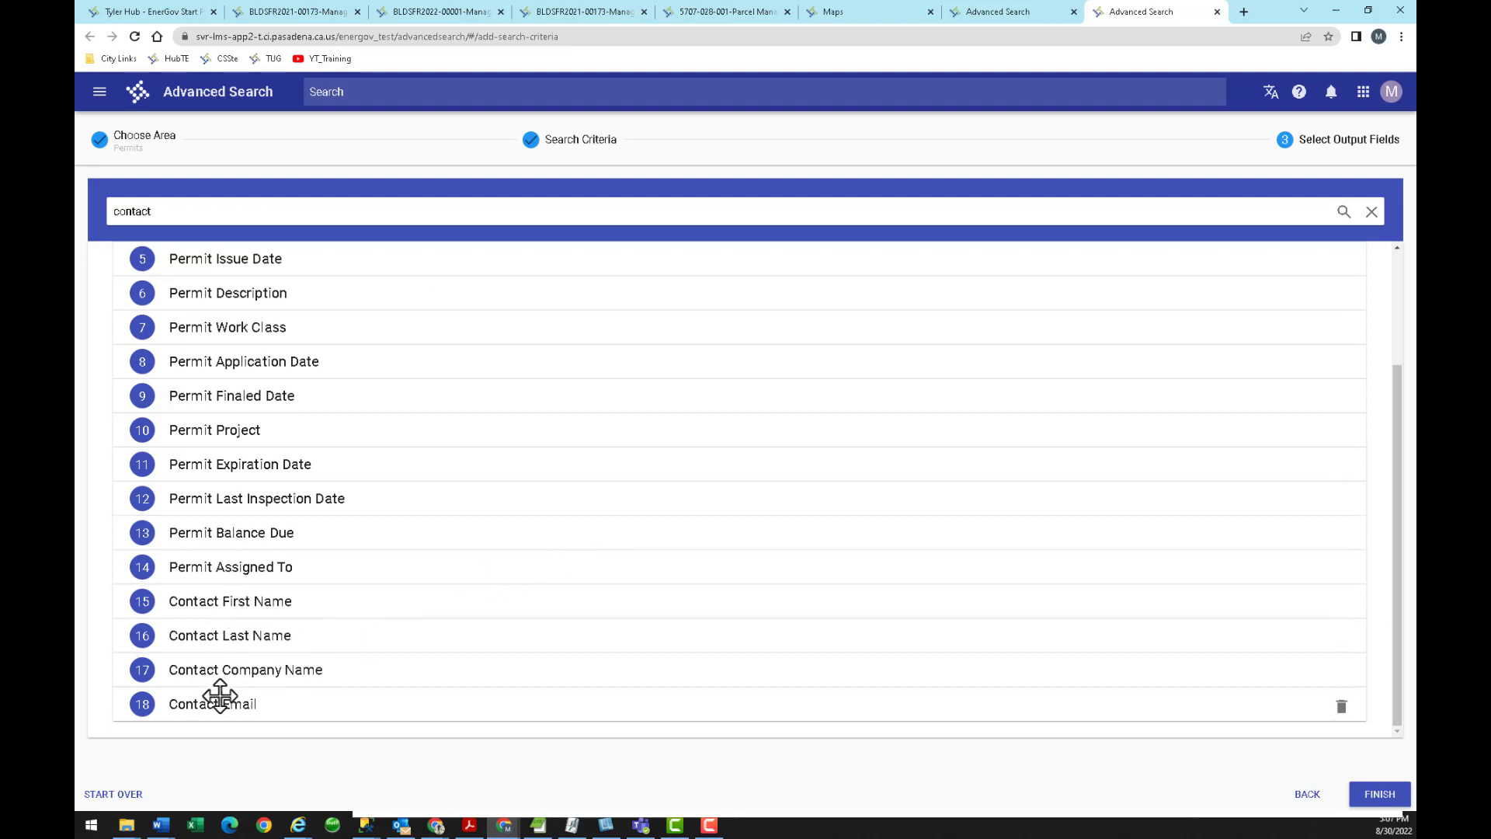
pyautogui.scroll(3, 294, 476)
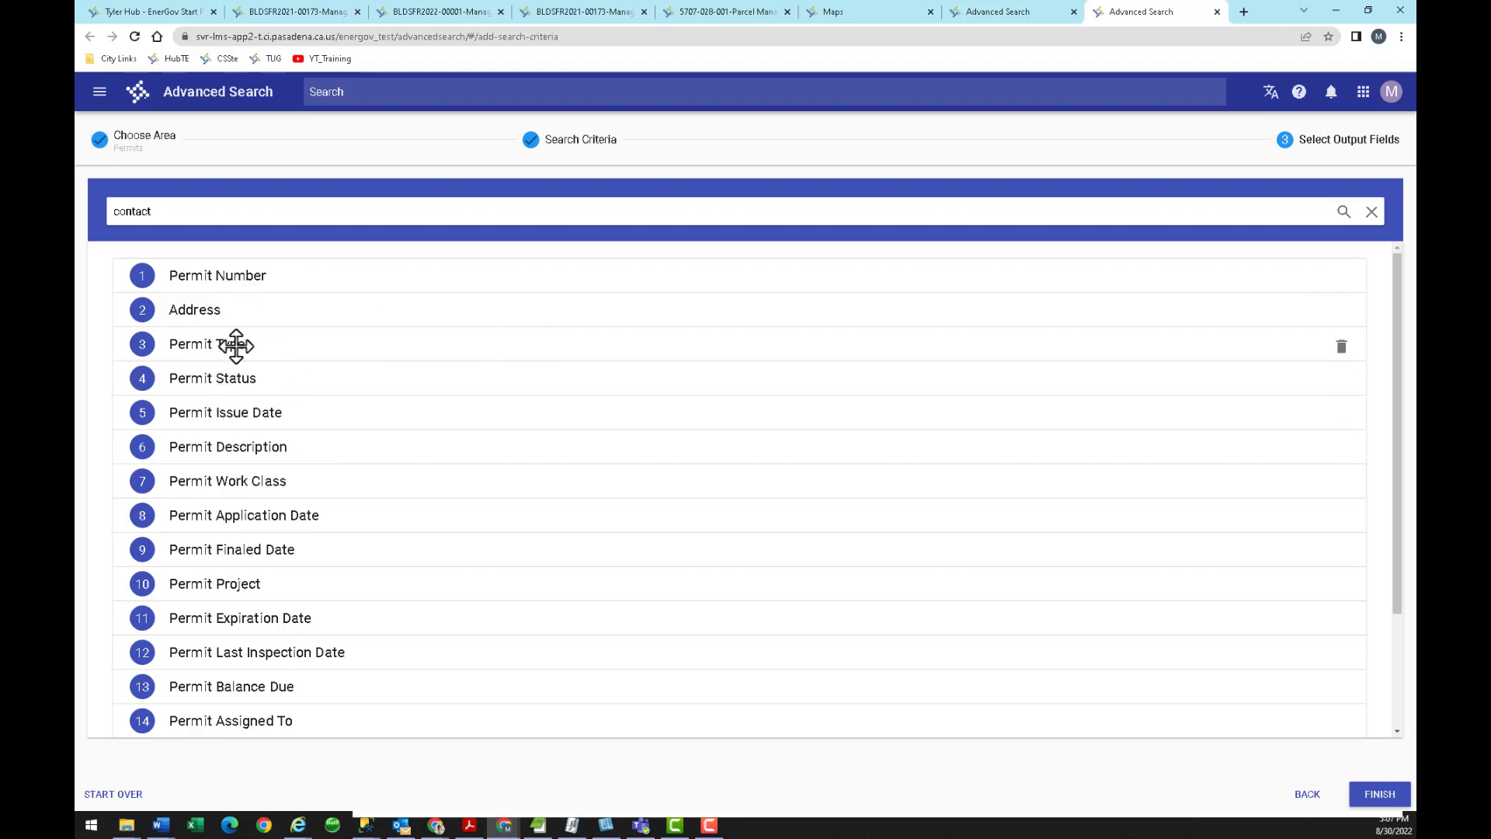
# Move Permit Type, Work Class and Status above Address, Application Date above Issue Date, Description below Assigned To.
pyautogui.moveTo(236, 344); pyautogui.dragTo(234, 315)
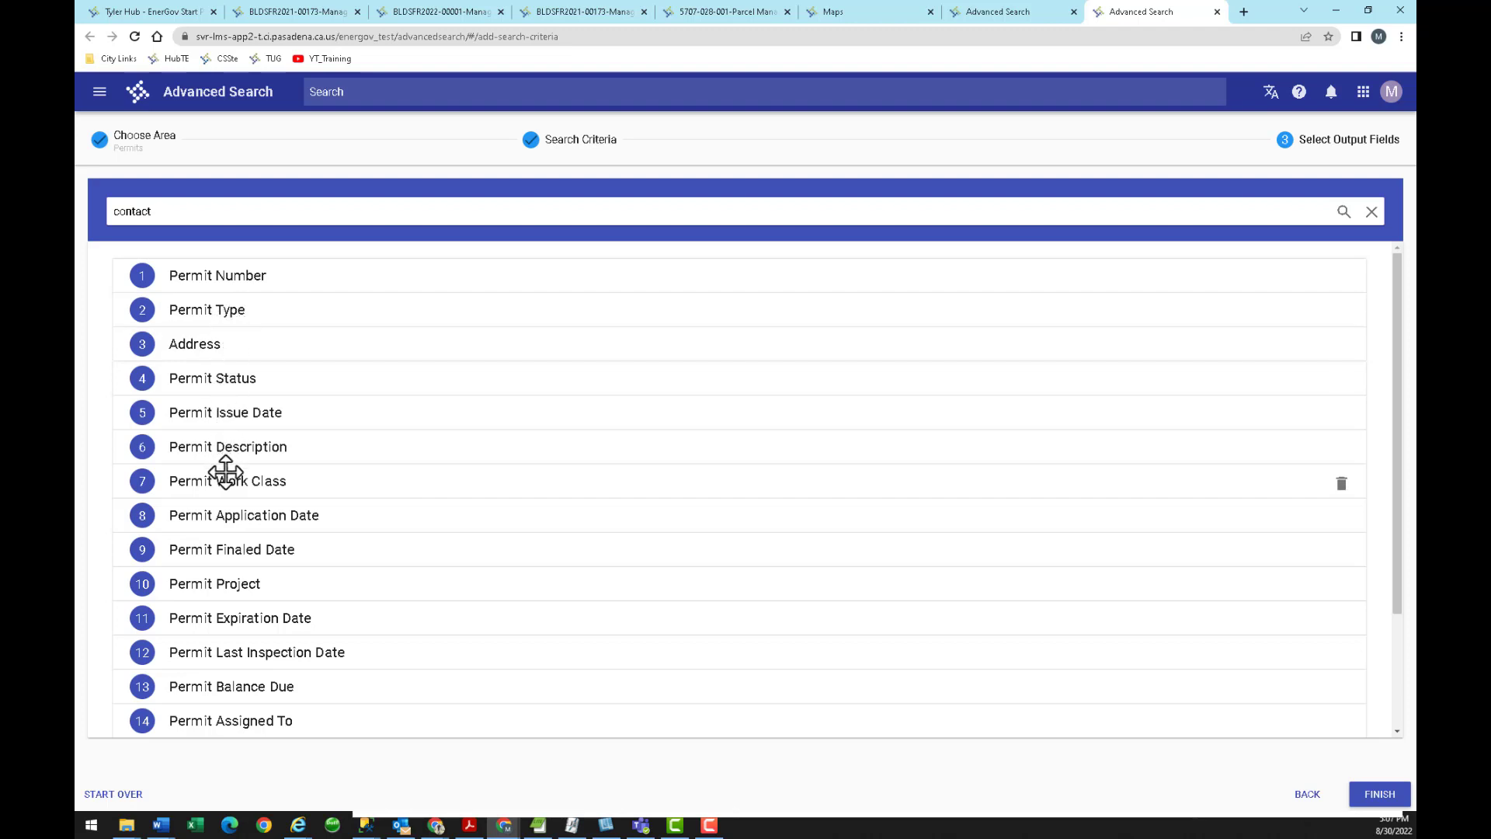
pyautogui.moveTo(226, 481); pyautogui.dragTo(233, 352)
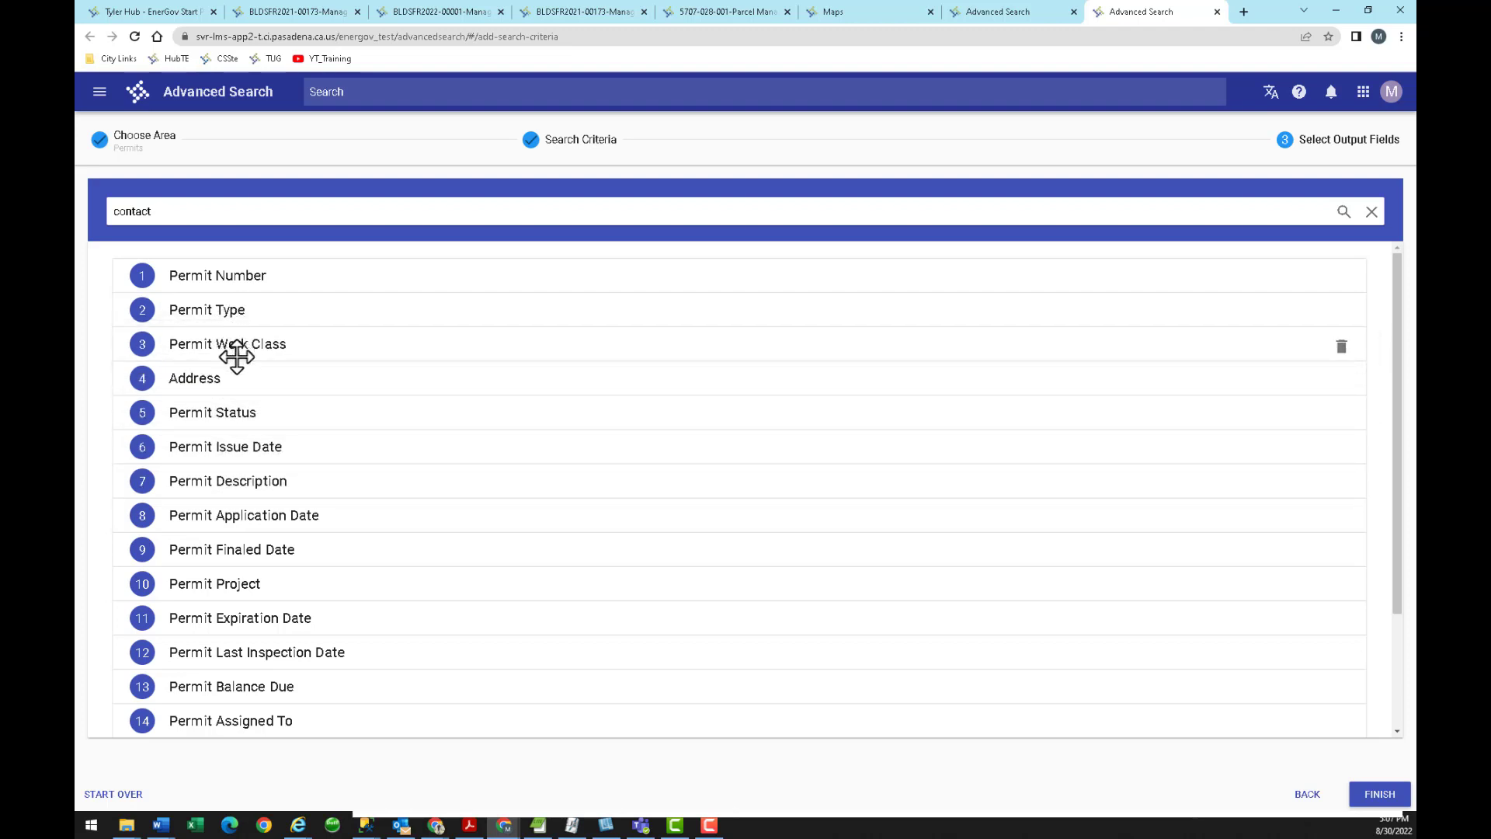
pyautogui.moveTo(229, 416); pyautogui.dragTo(233, 376)
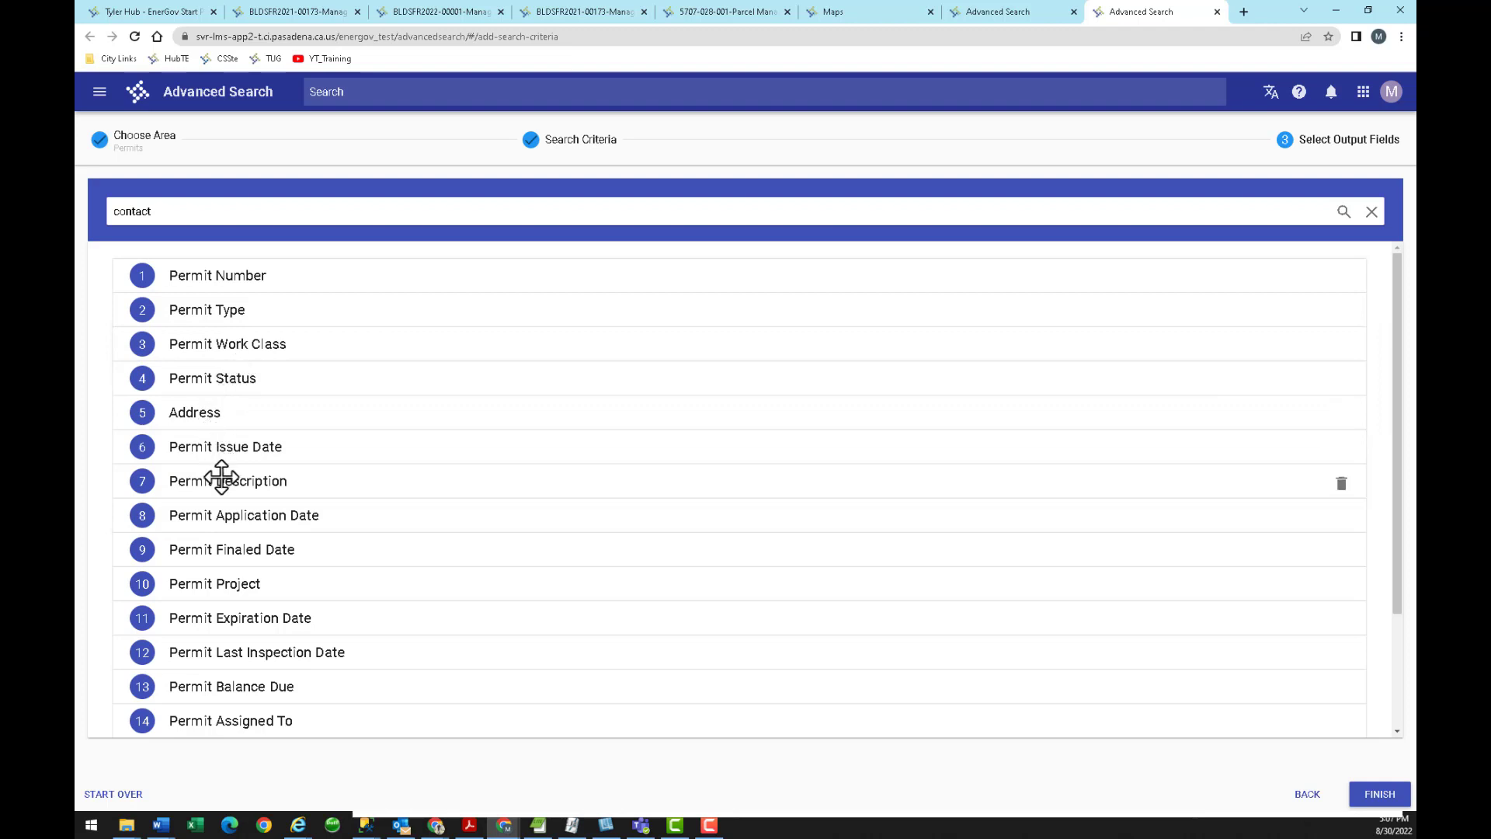
pyautogui.moveTo(223, 516); pyautogui.dragTo(239, 444)
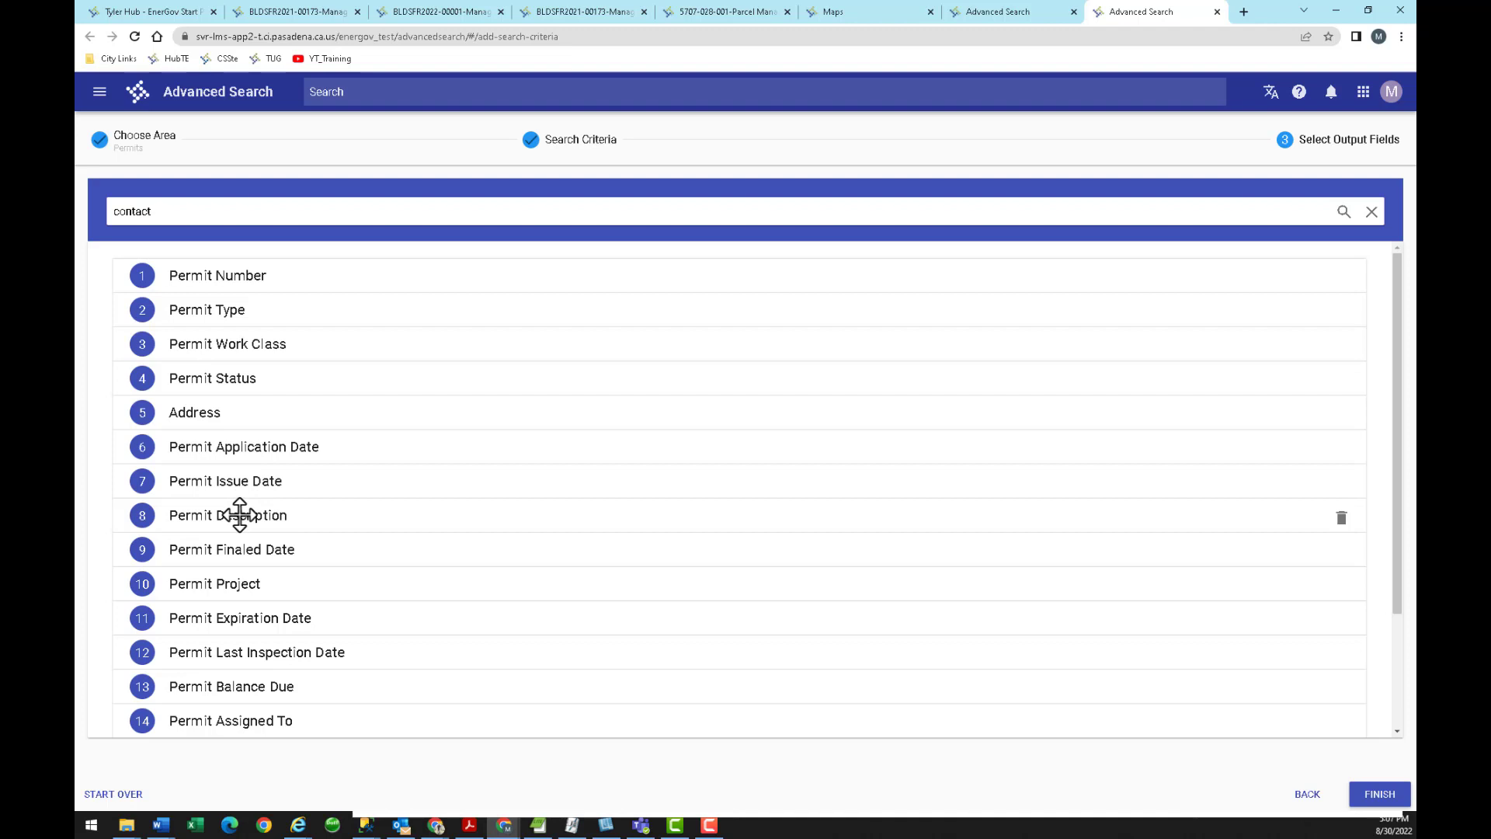
pyautogui.moveTo(240, 515); pyautogui.dragTo(233, 722)
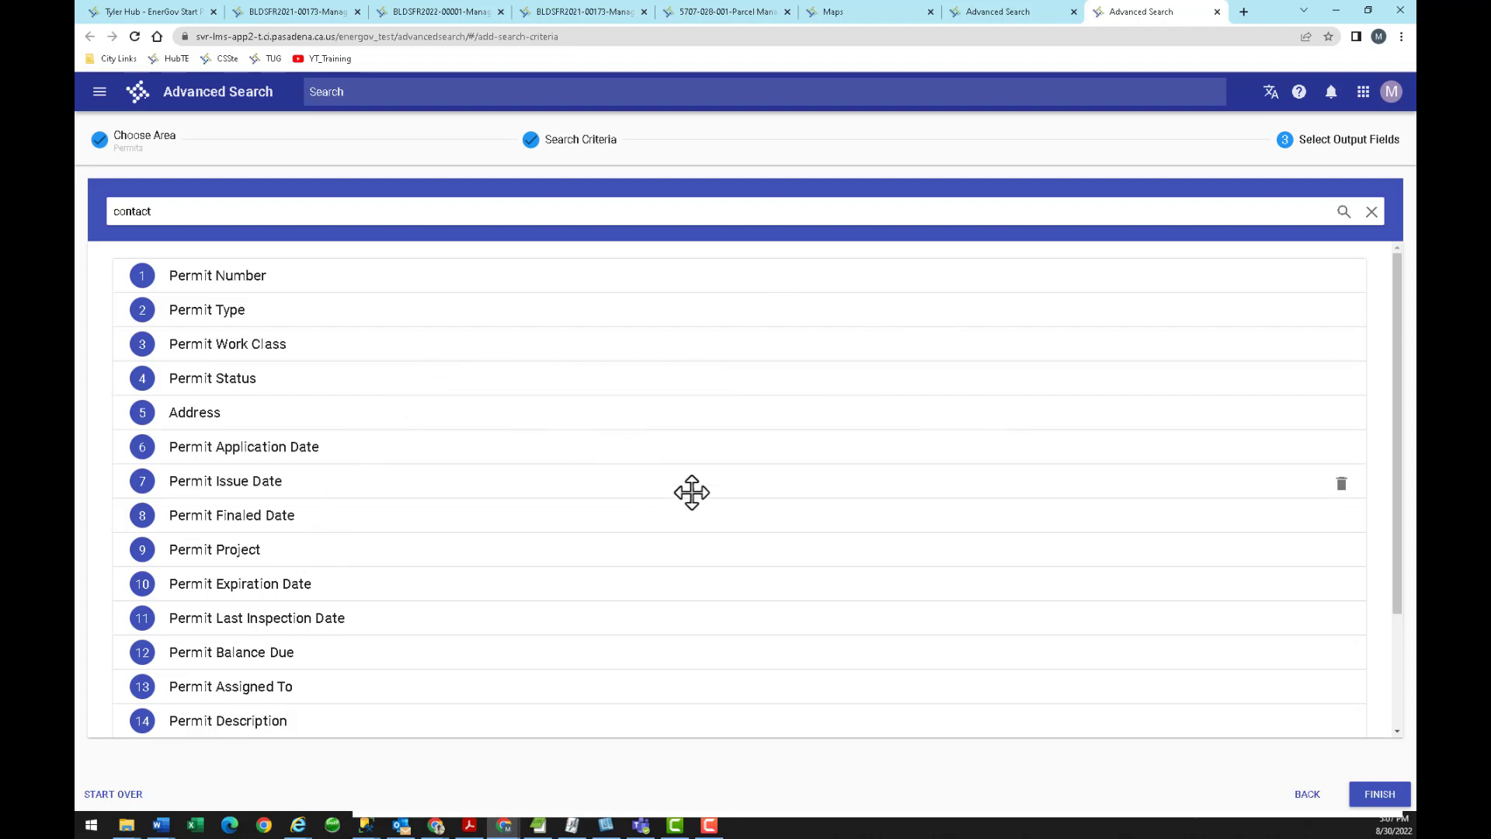
# Load the 152 solar permit results and sort them by Permit Application Date, oldest first.
pyautogui.click(1368, 793)
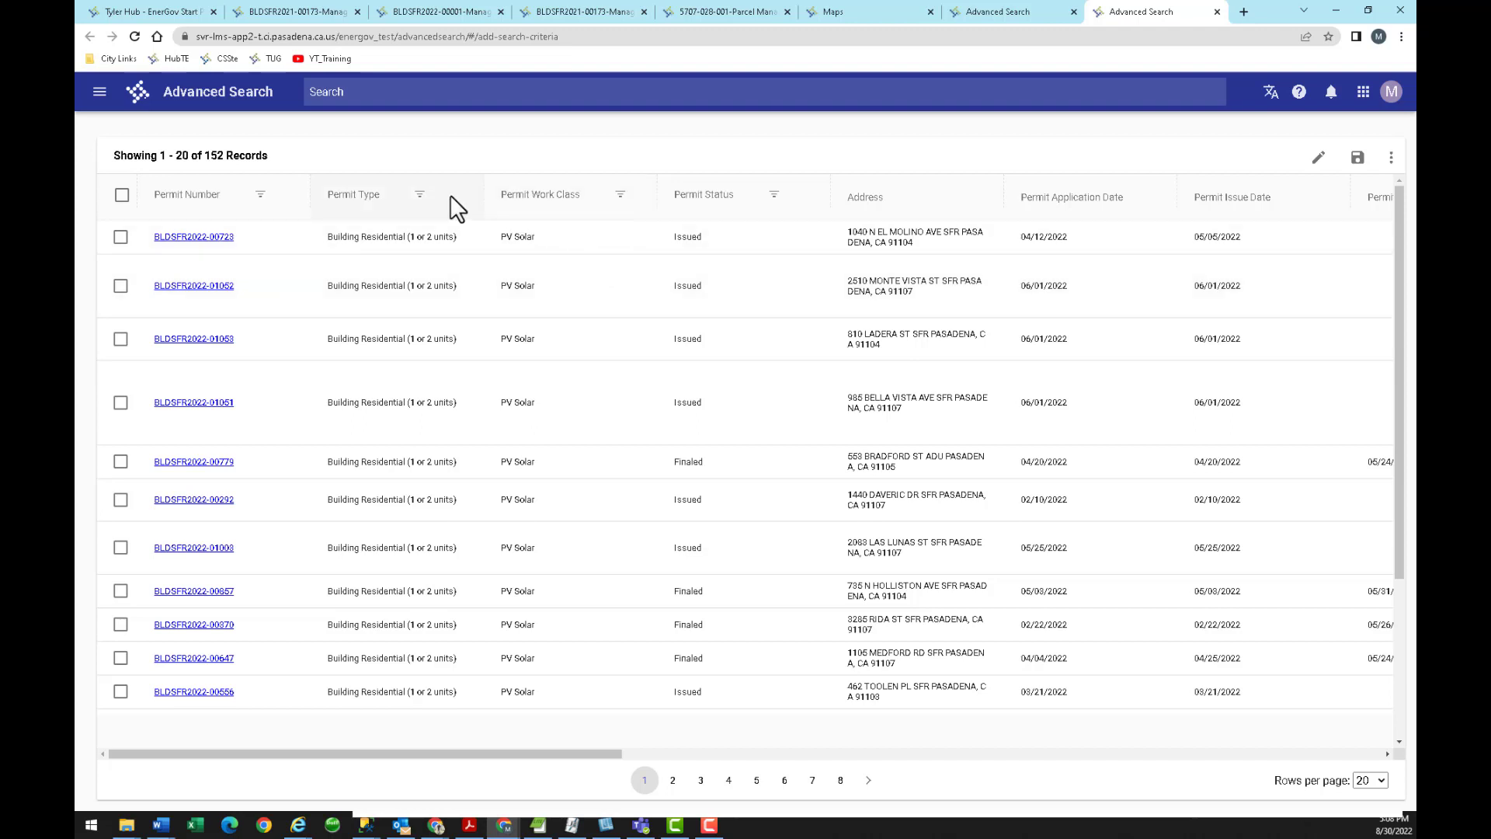
pyautogui.click(383, 199)
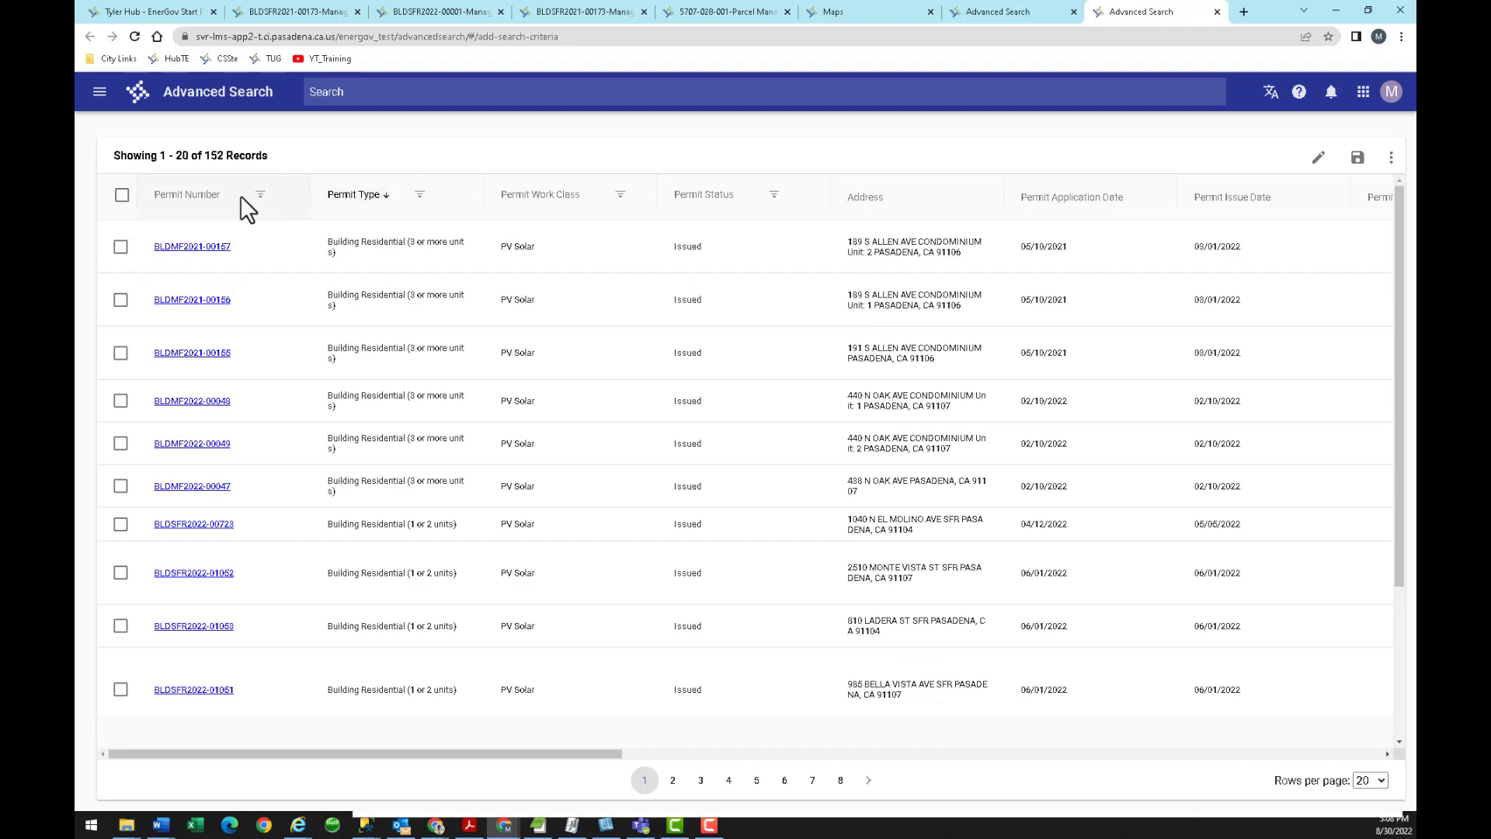
pyautogui.click(208, 204)
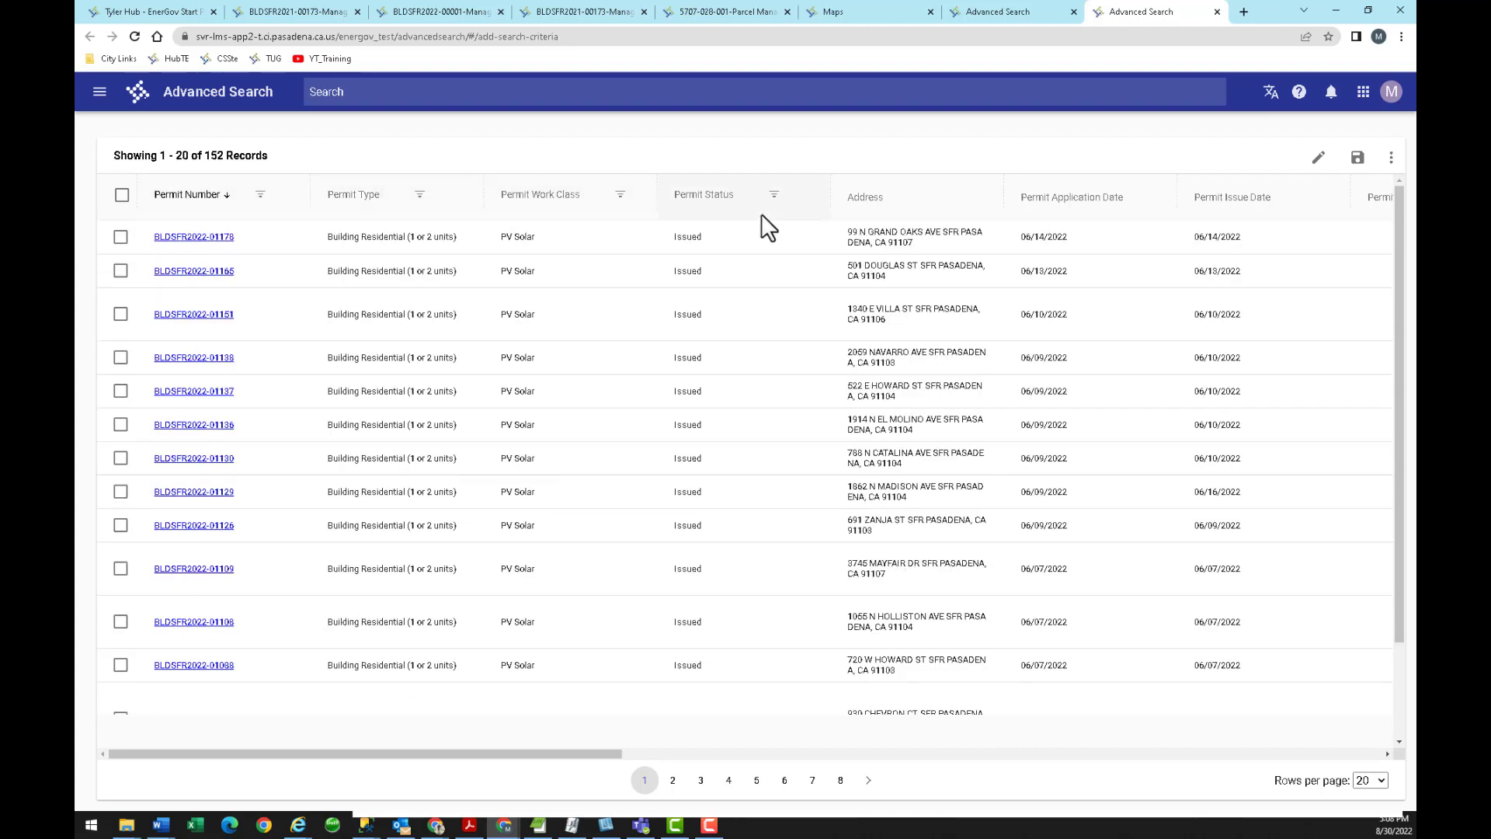
pyautogui.click(1068, 203)
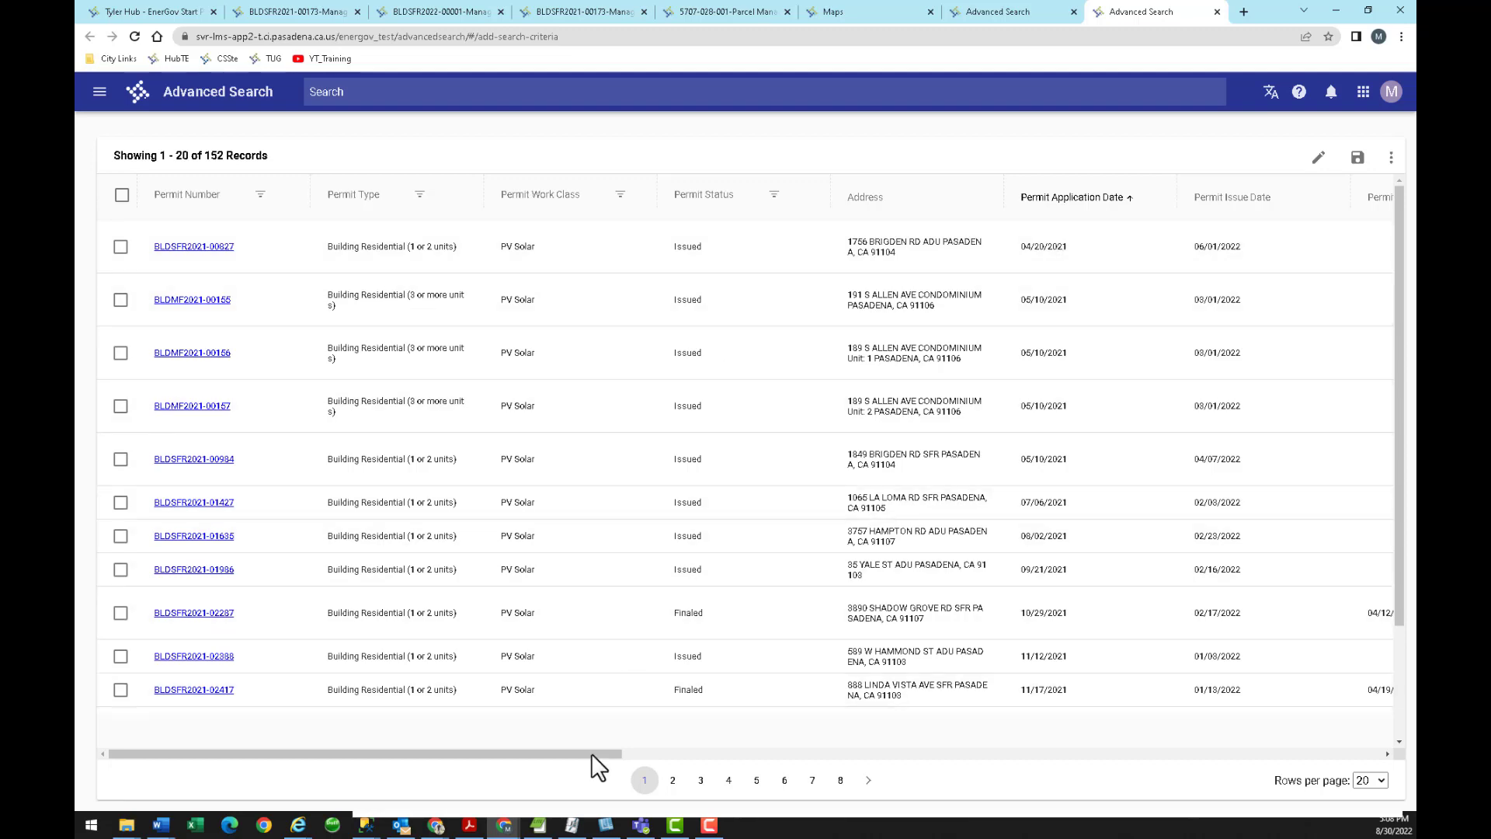
# Scroll across the result columns and narrow the Permit Type and Permit Number columns.
pyautogui.moveTo(589, 755); pyautogui.dragTo(1106, 729)
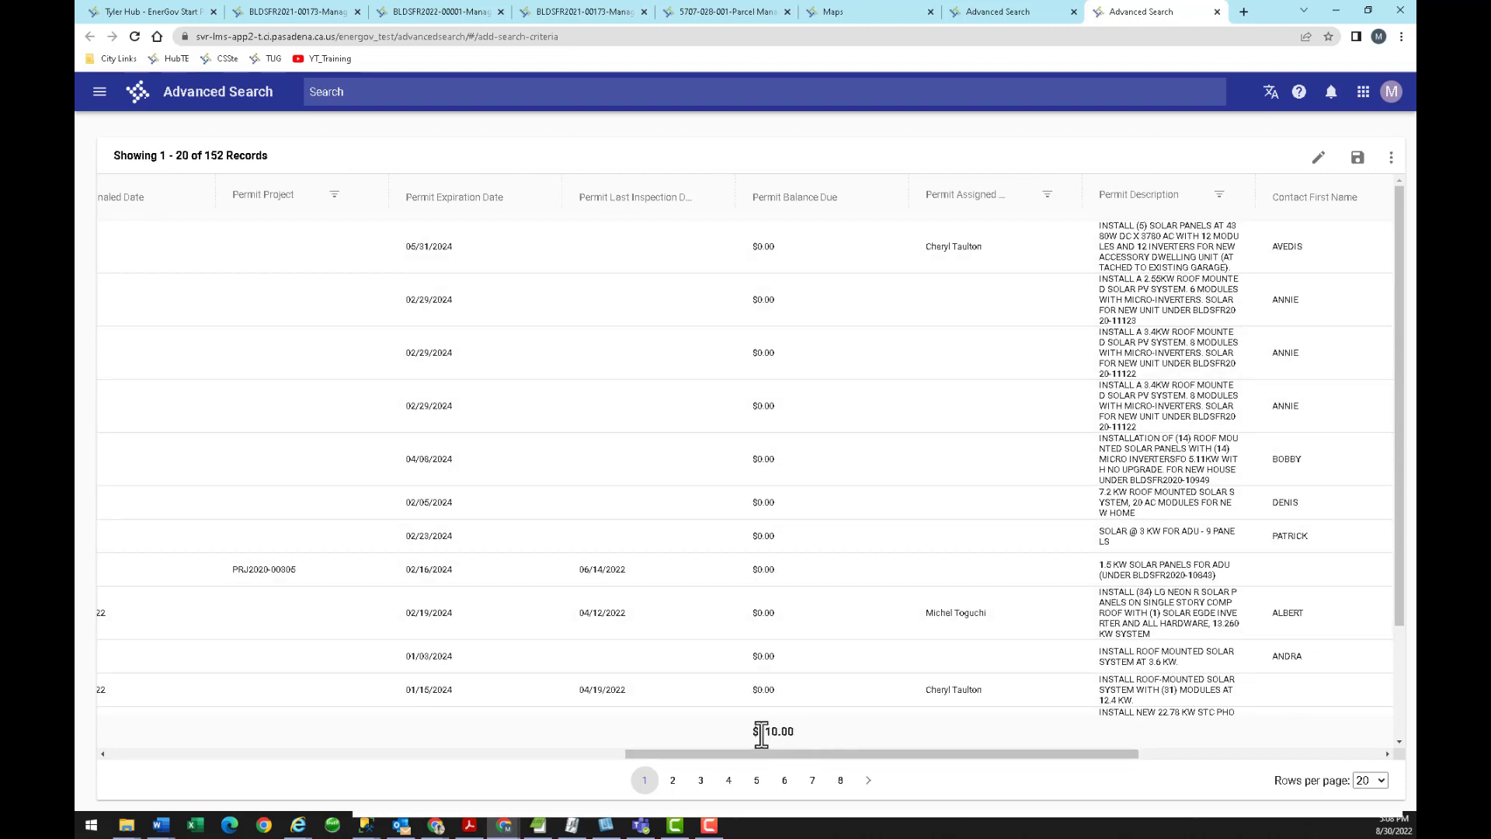
pyautogui.moveTo(805, 752); pyautogui.dragTo(1041, 739)
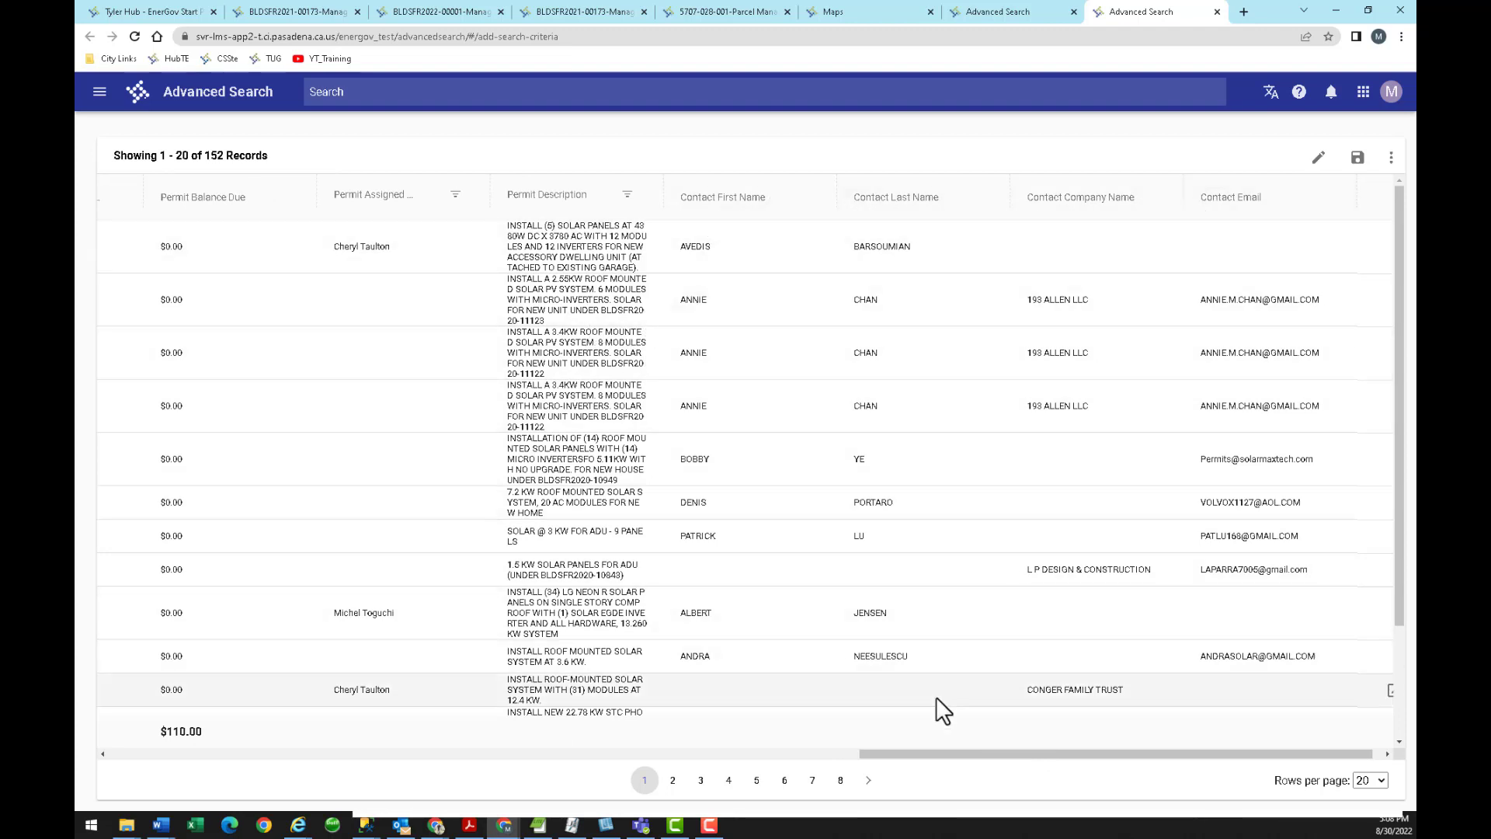
pyautogui.moveTo(908, 750); pyautogui.dragTo(184, 724)
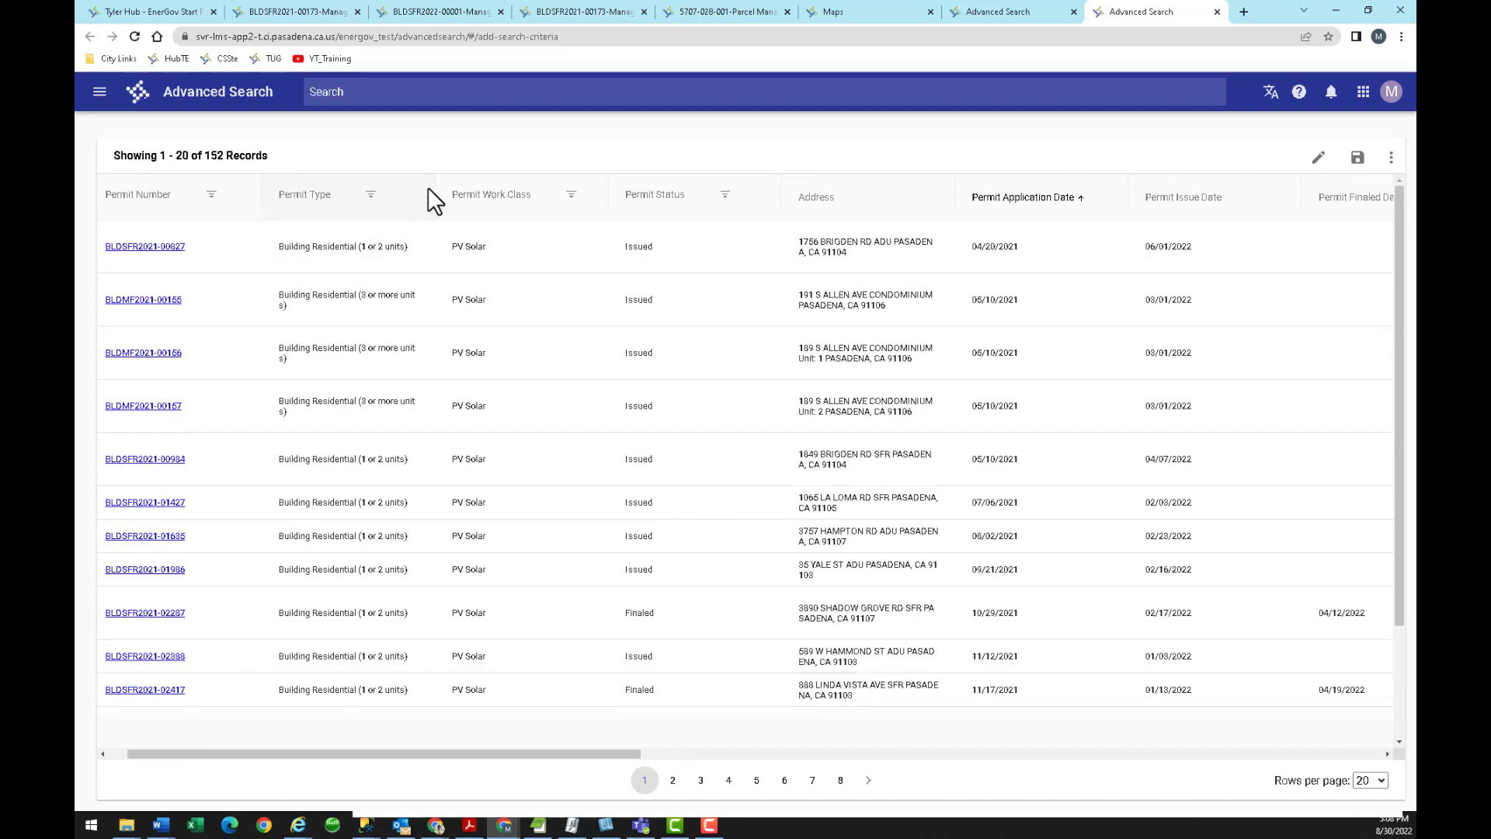
pyautogui.moveTo(428, 188); pyautogui.dragTo(408, 191)
pyautogui.moveTo(259, 182); pyautogui.dragTo(234, 189)
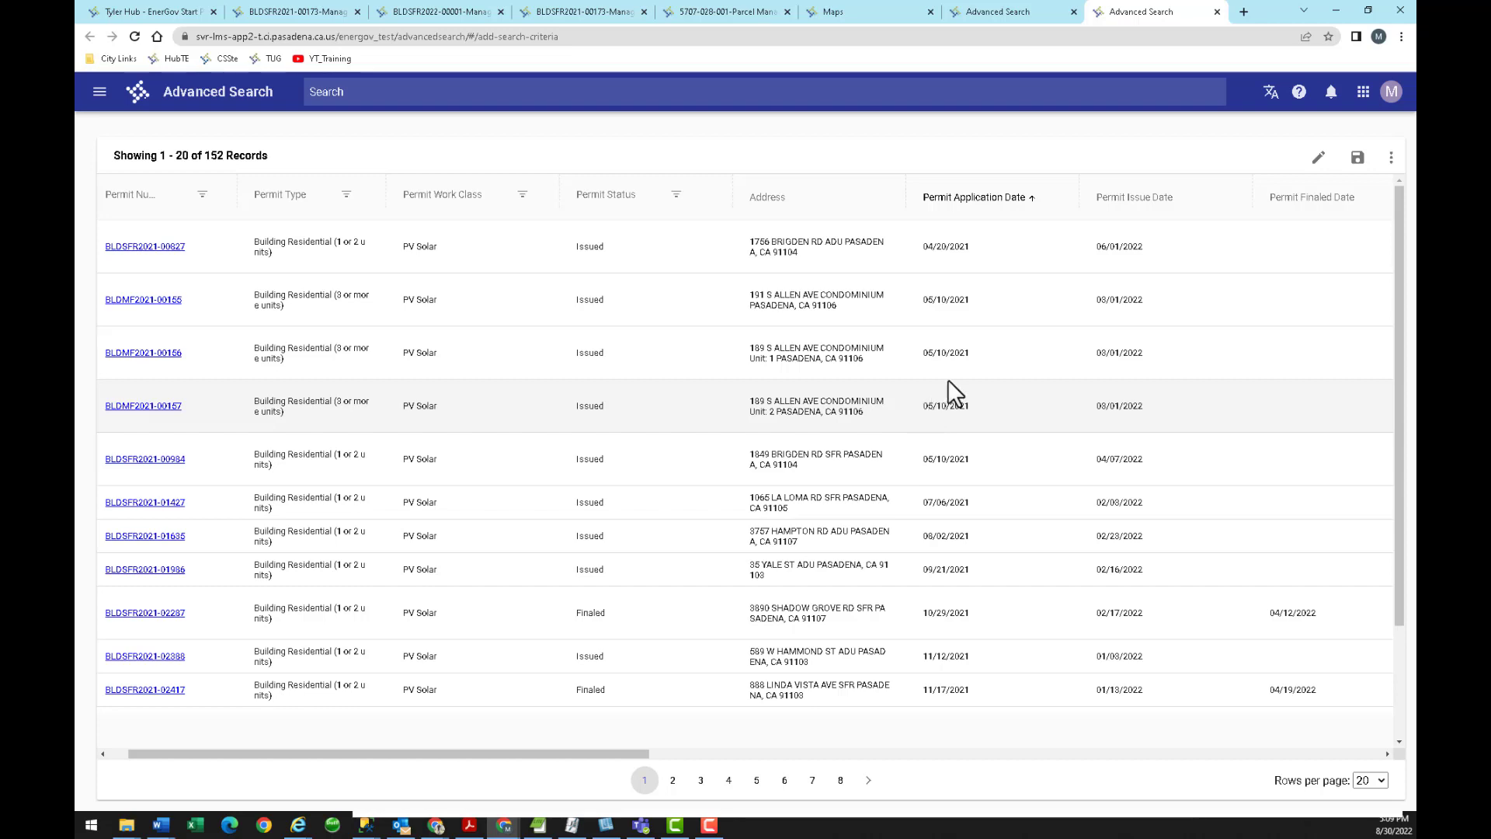
# Save a shared search 'Solar Permits by Issued Date - Not Voided', using that name as description.
pyautogui.click(1358, 159)
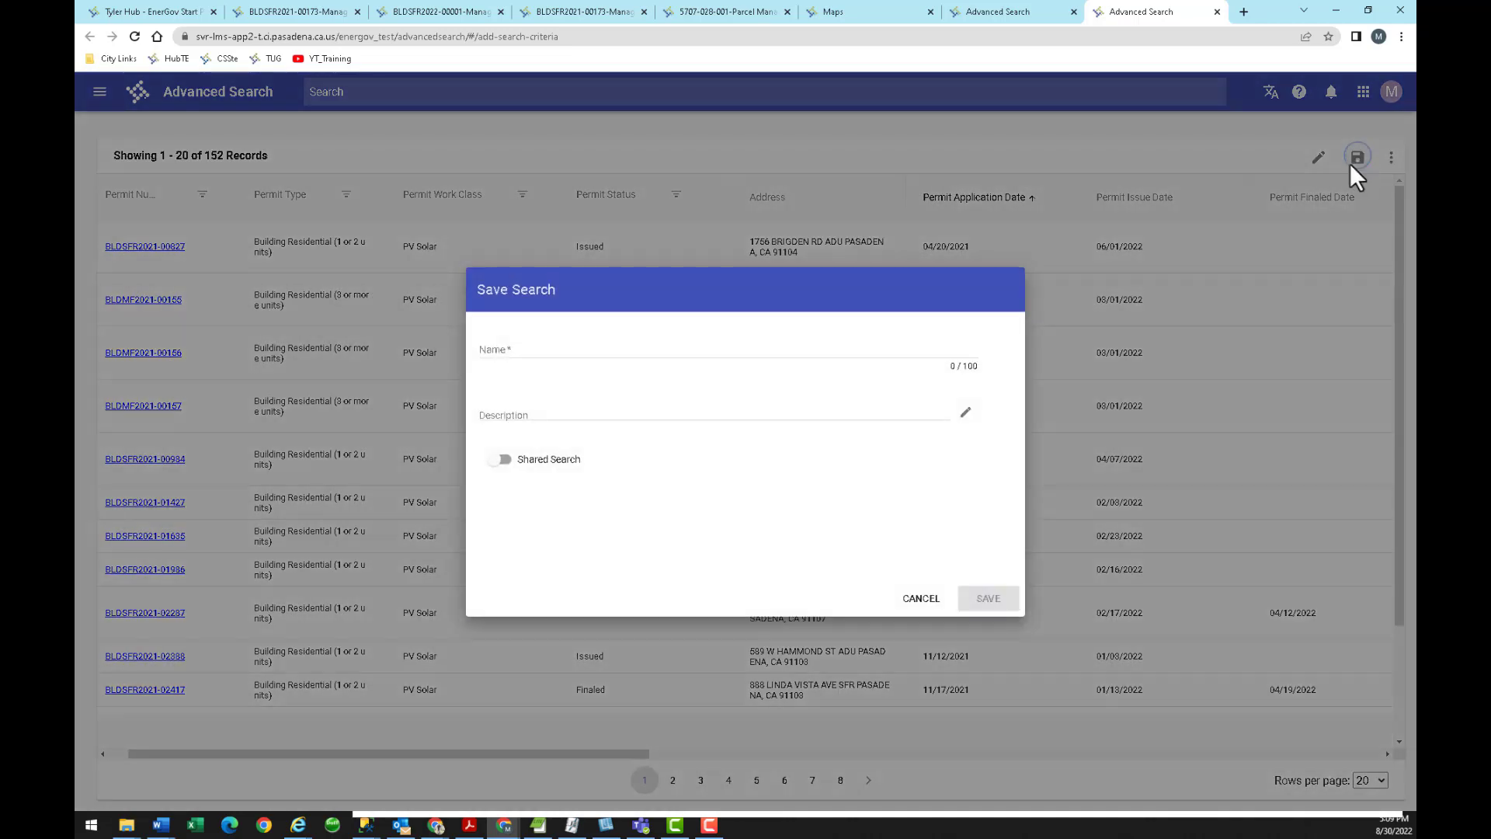
pyautogui.click(540, 349)
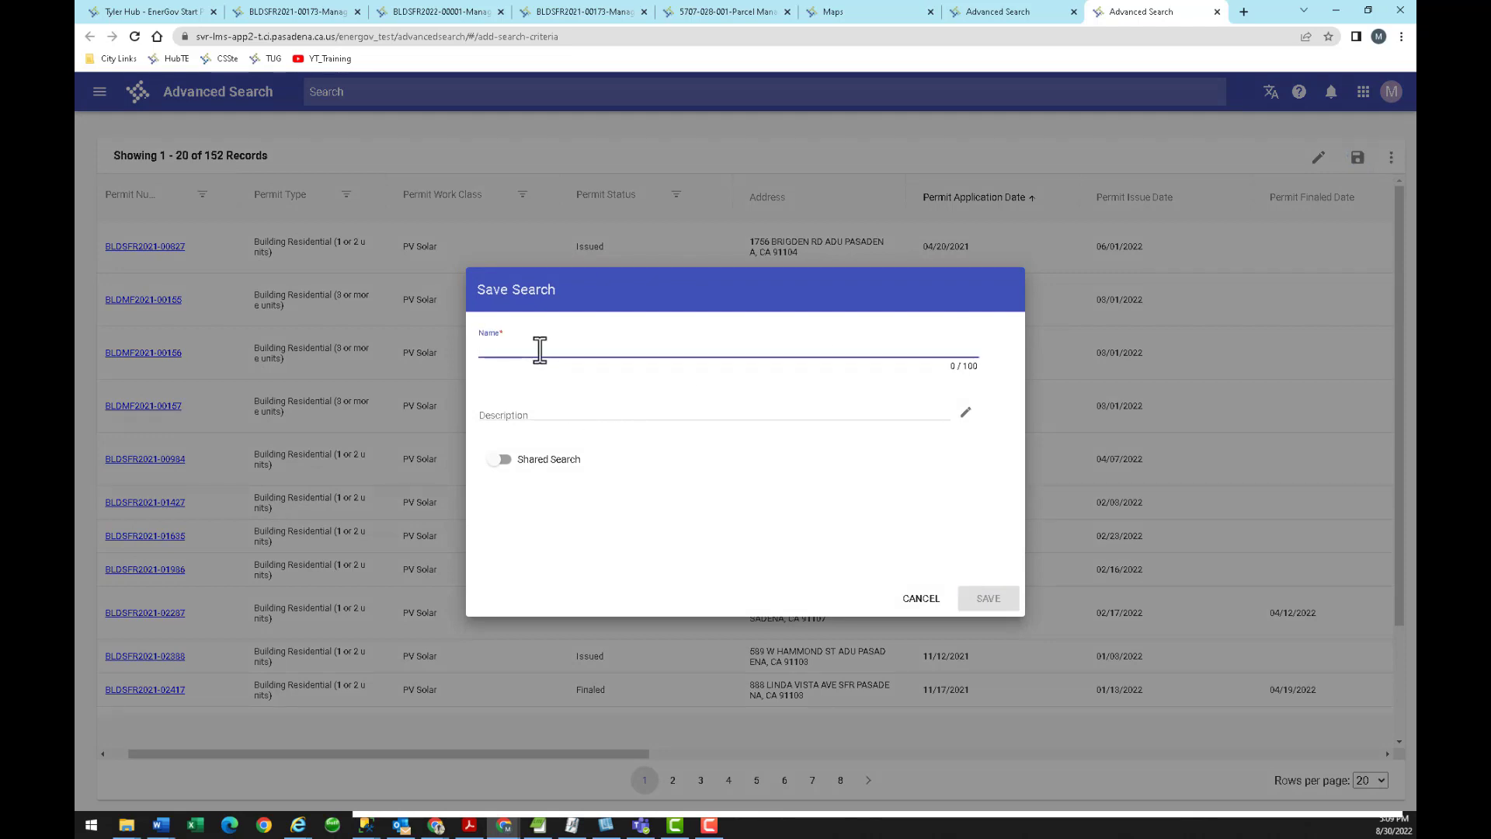
pyautogui.write('Solar Perm')
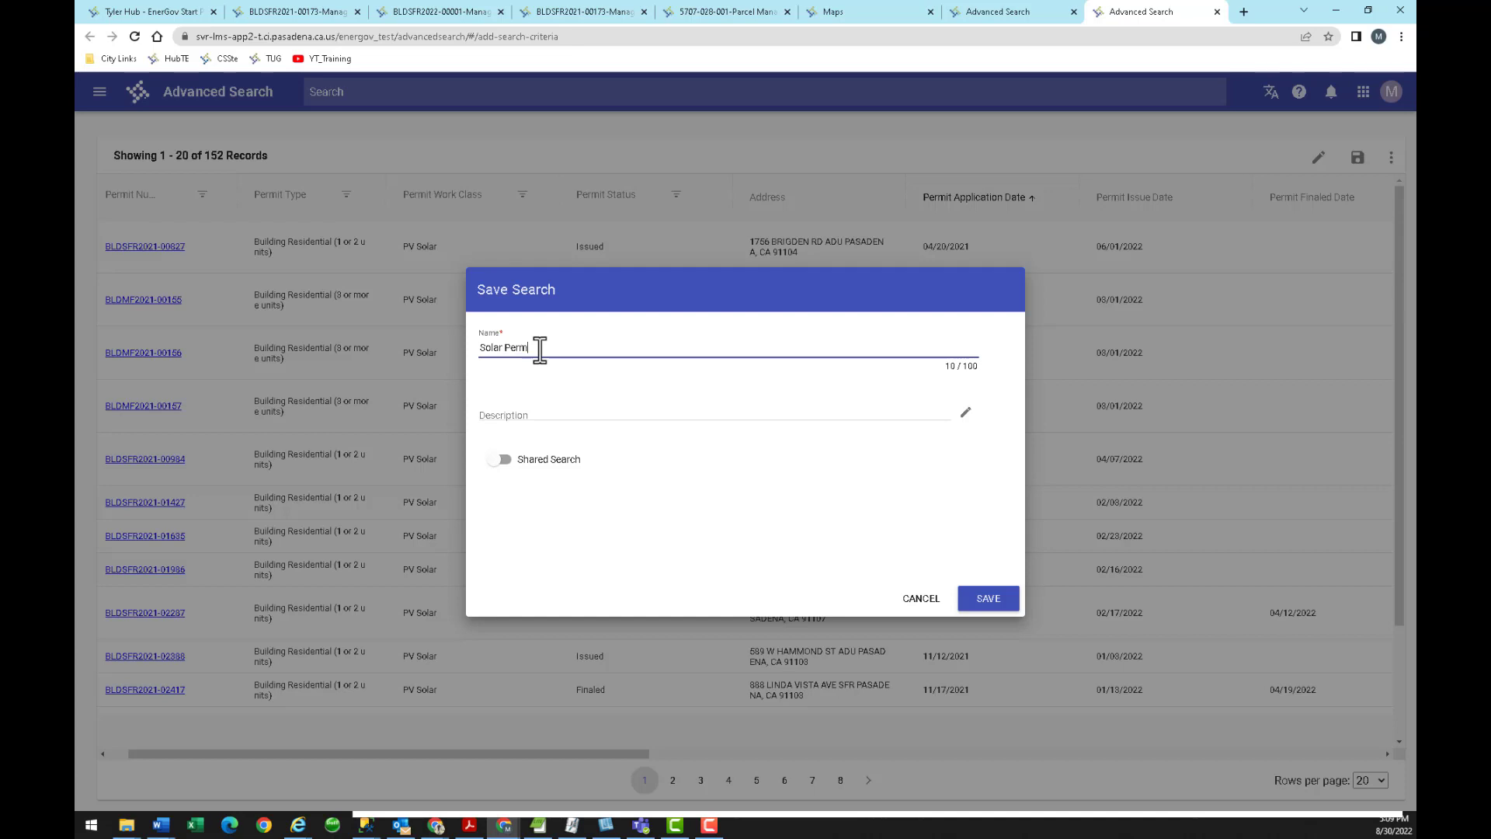
pyautogui.write('its by Issued Date - Not Voided')
pyautogui.moveTo(666, 347); pyautogui.dragTo(458, 348)
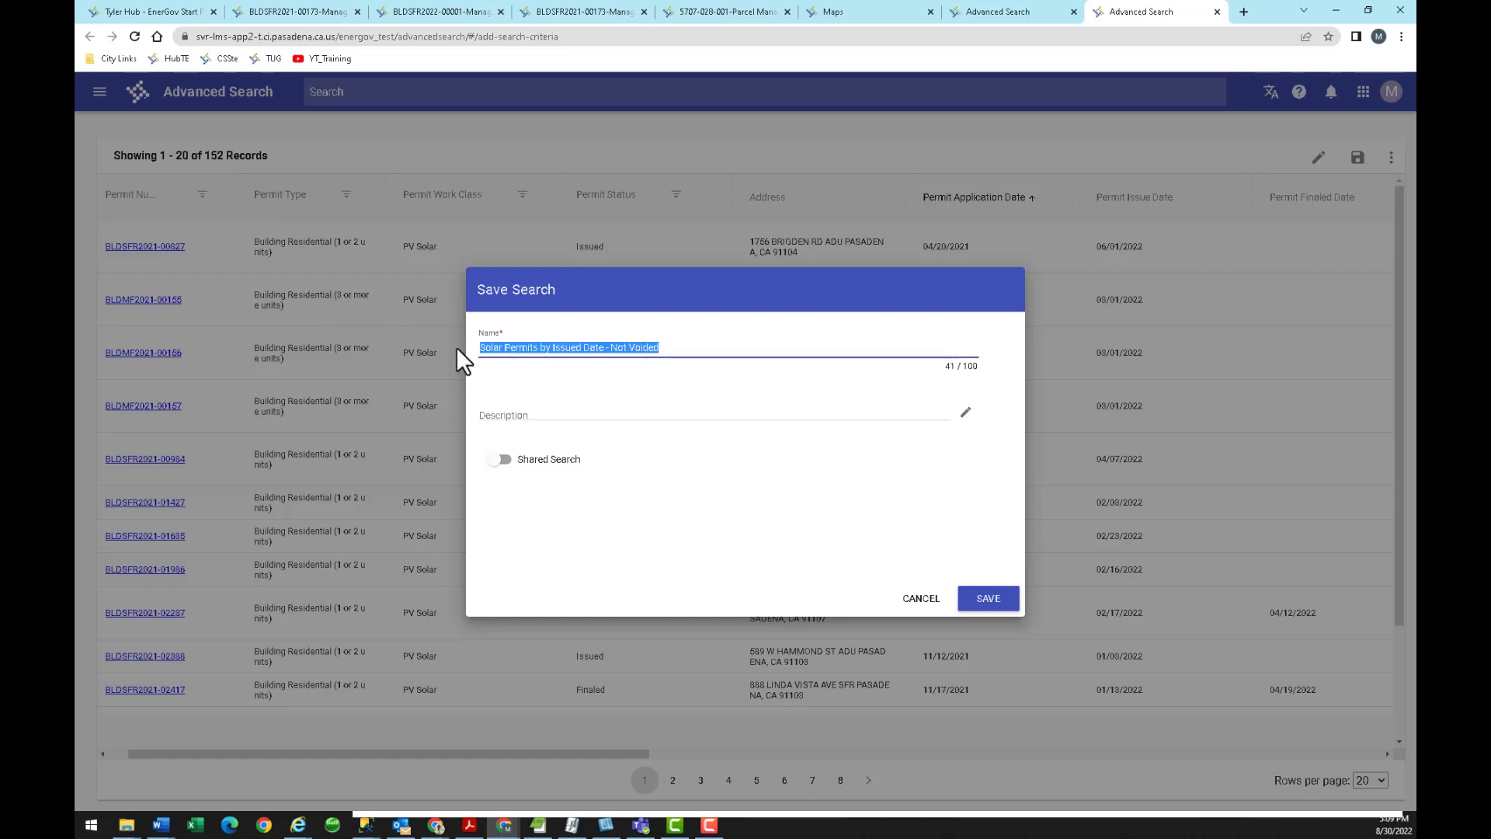
pyautogui.hotkey('ctrl', 'c')
pyautogui.click(526, 414)
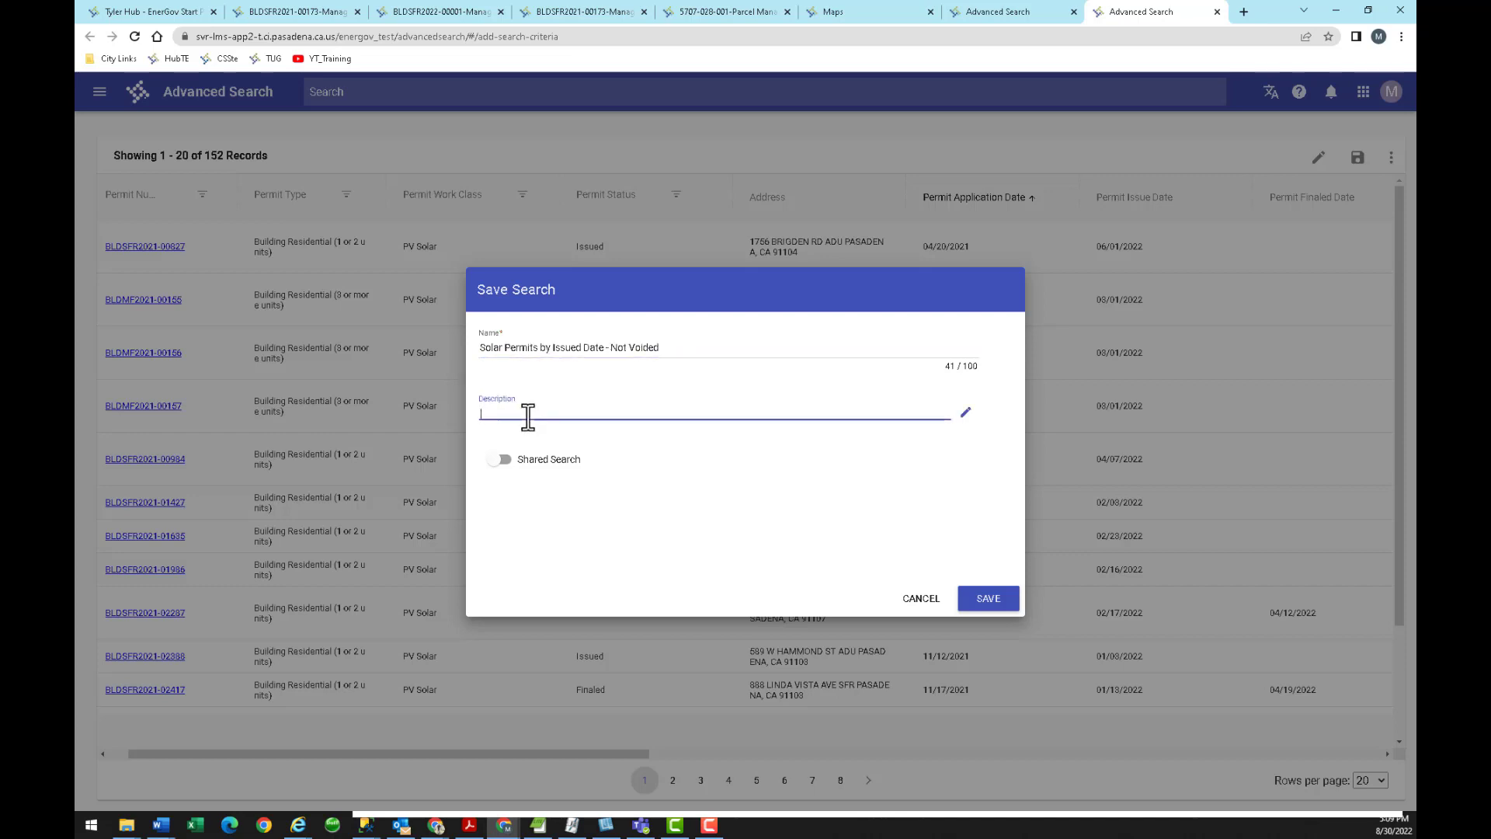
pyautogui.hotkey('ctrl', 'v')
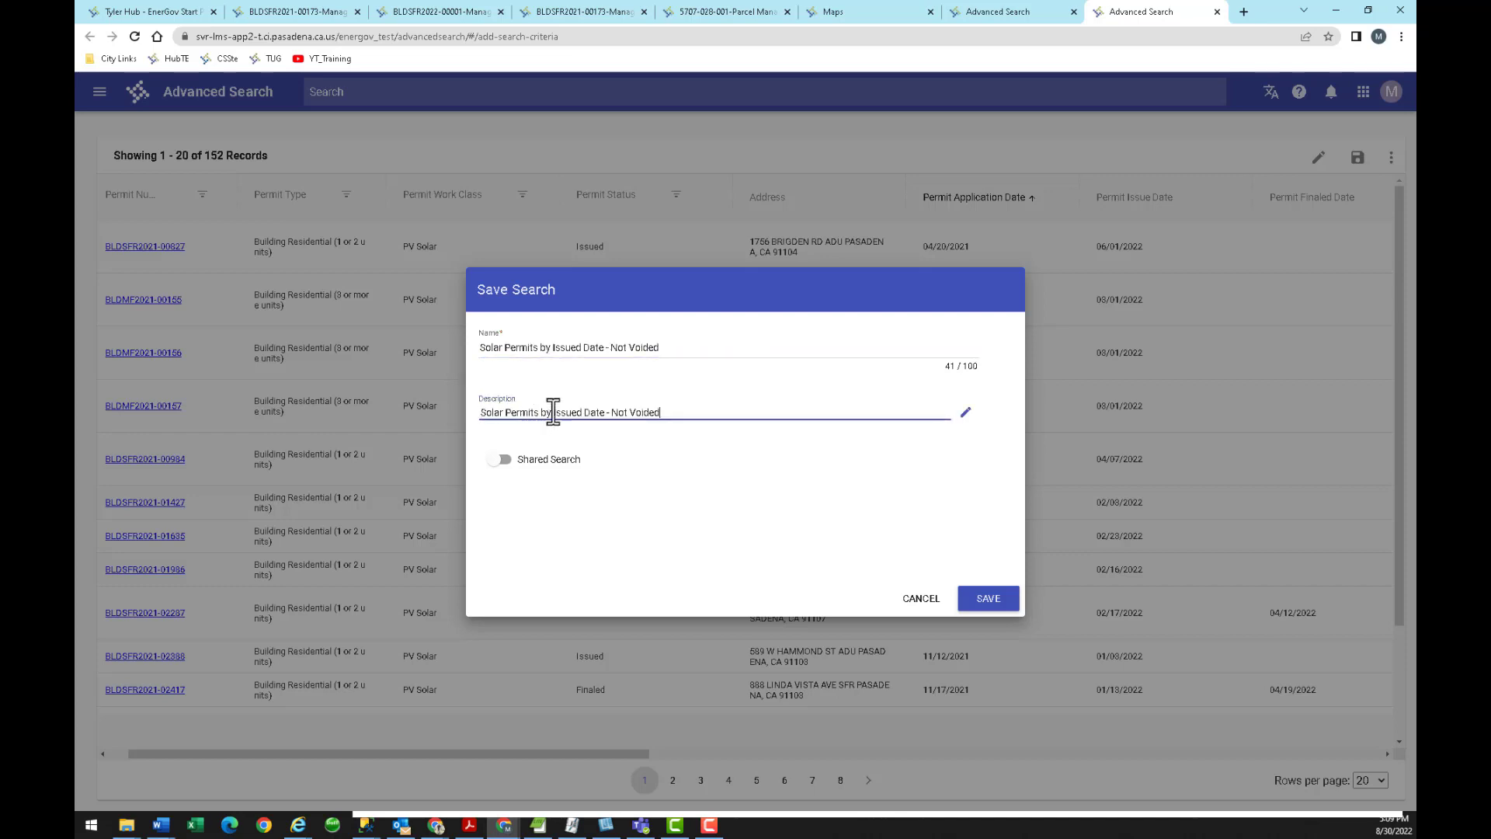
pyautogui.click(501, 459)
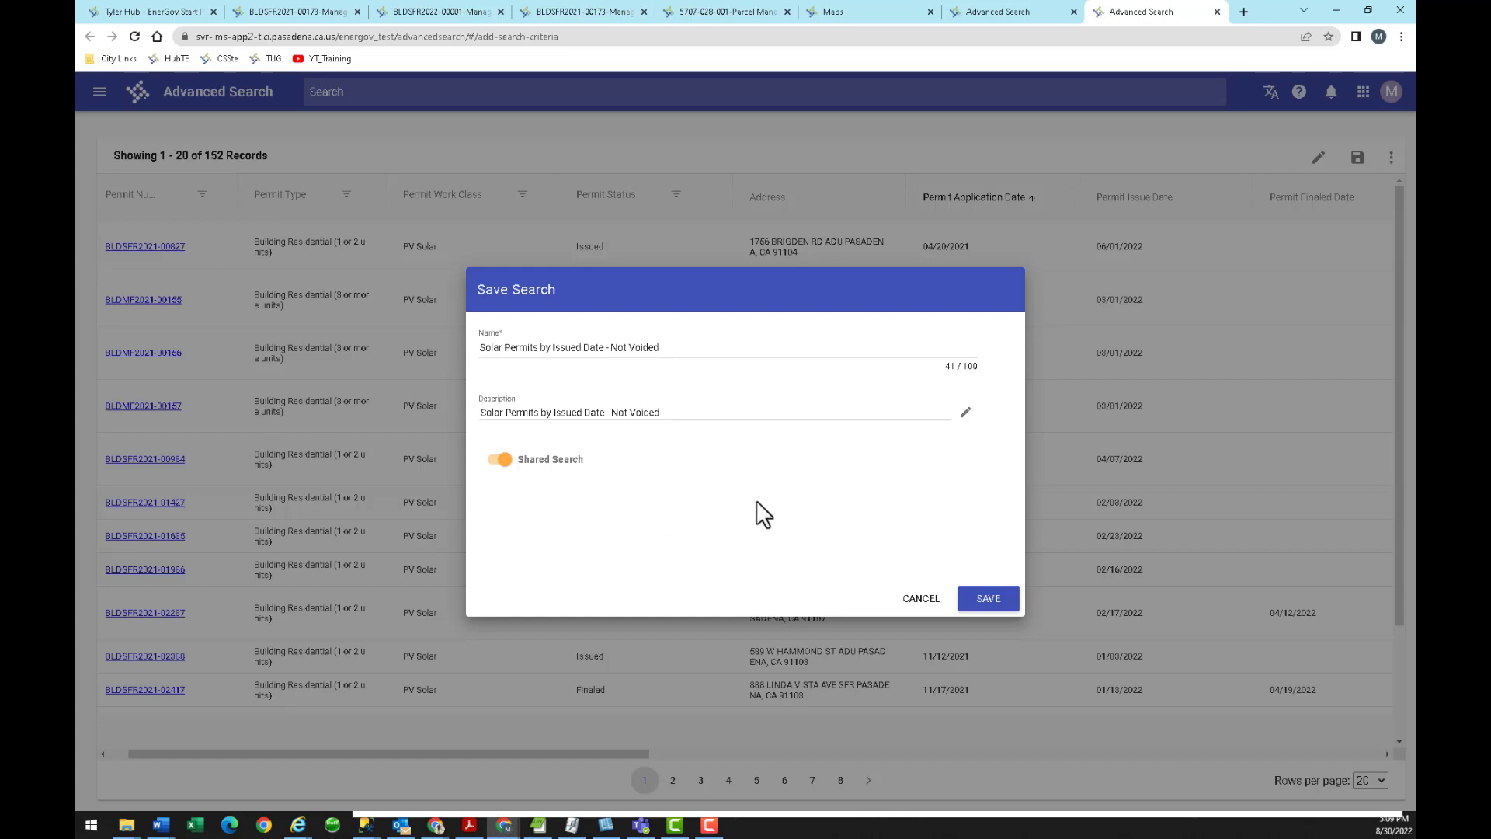
pyautogui.click(986, 599)
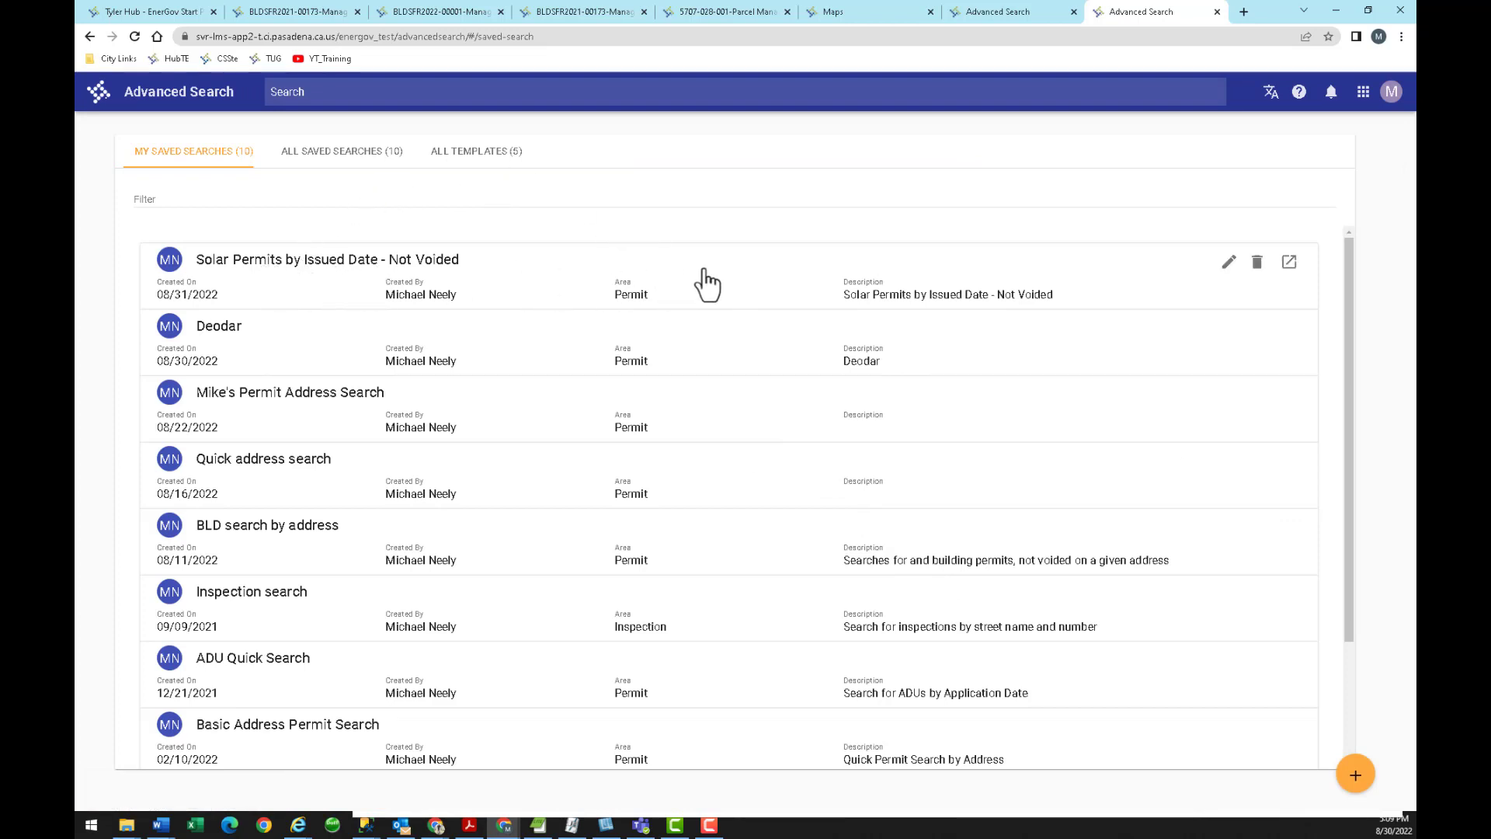
# Run 'Solar Permits by Issued Date - Not Voided' from the ALL SAVED SEARCHES list.
pyautogui.click(342, 156)
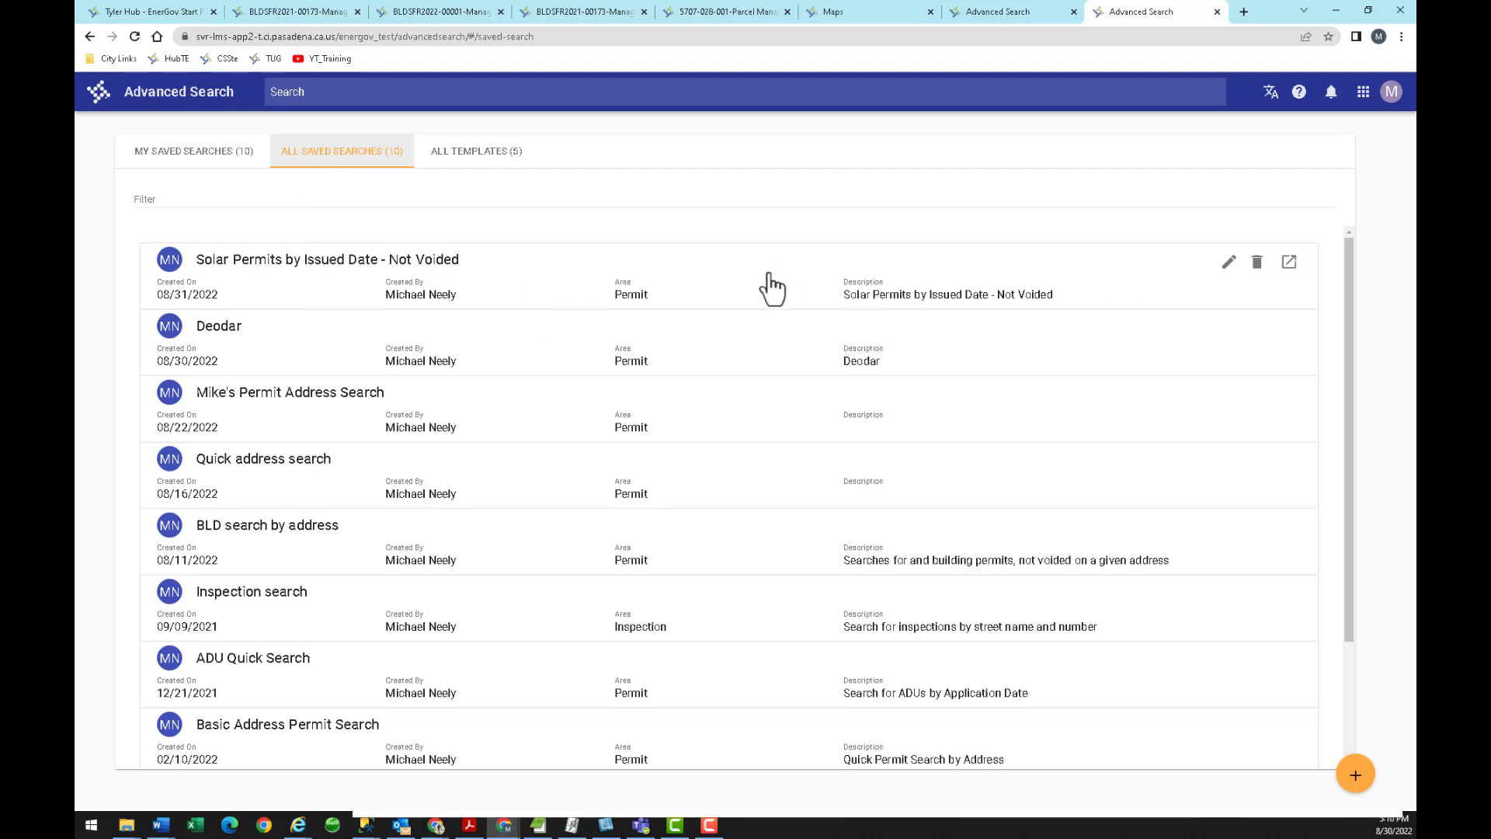
pyautogui.click(1288, 264)
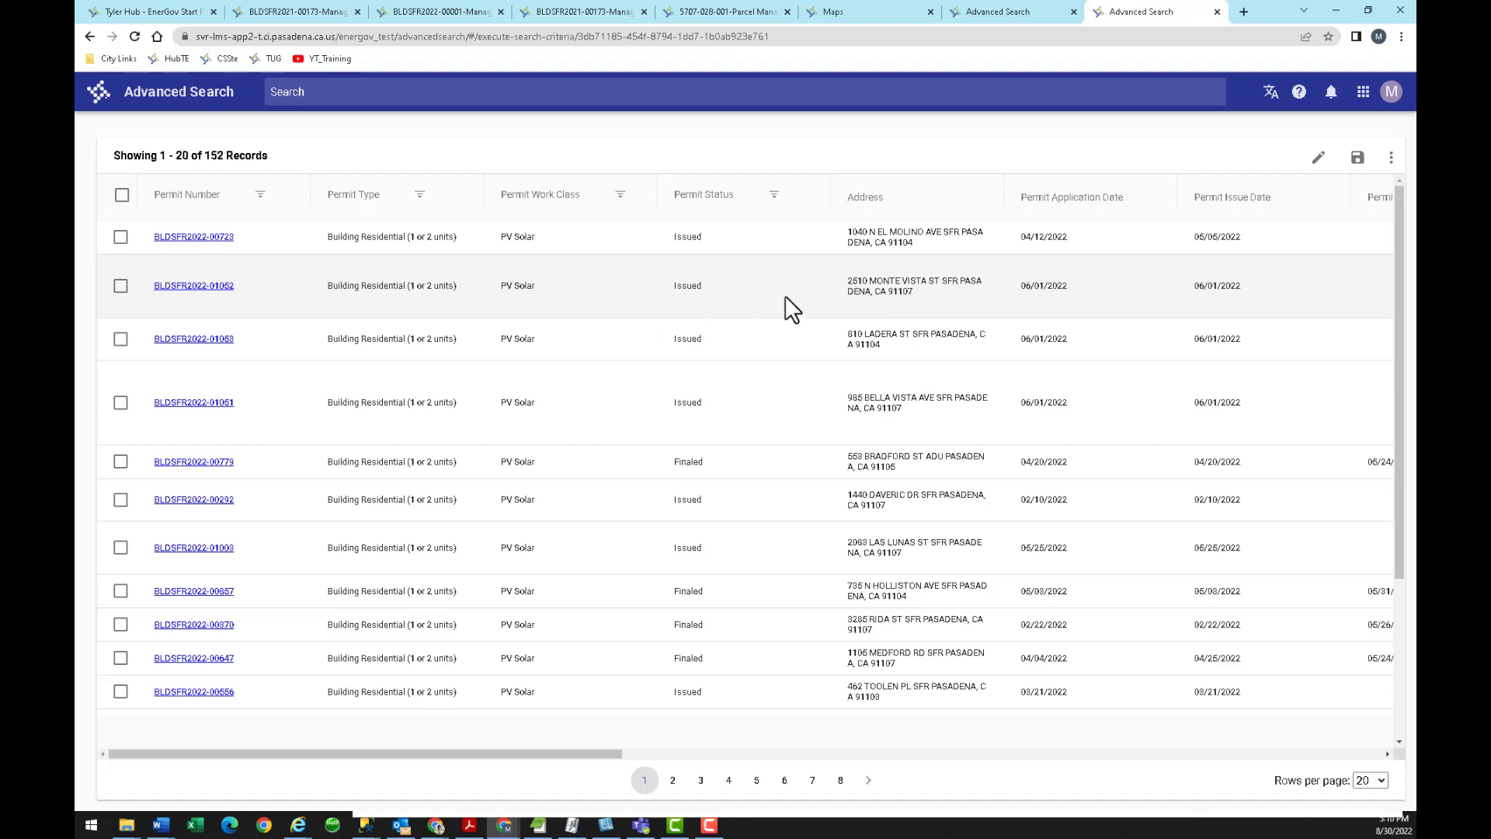
# Edit the search so the Permit Issue Date criterion is 3/1/2022.
pyautogui.click(1318, 157)
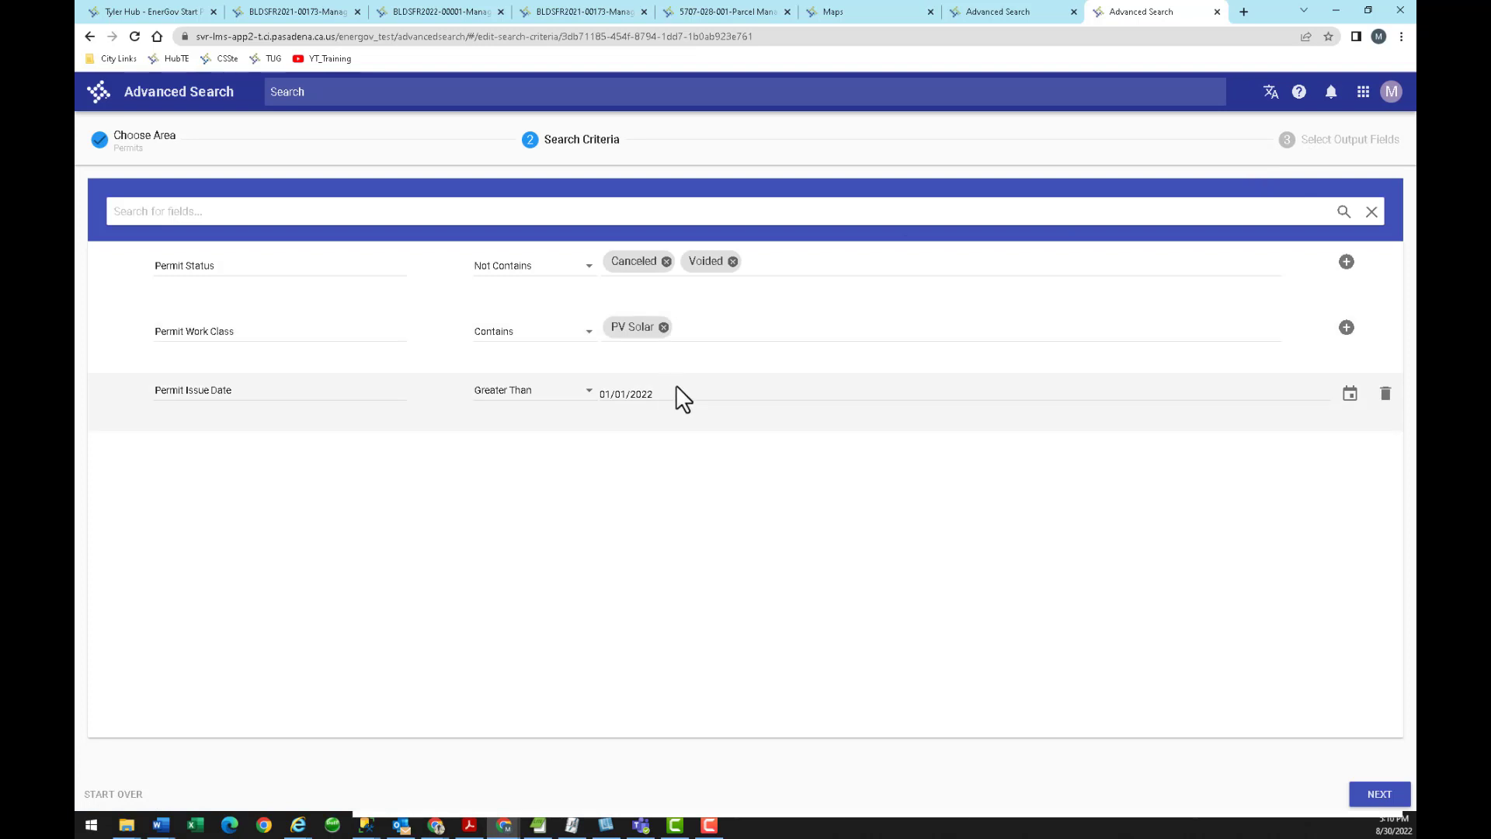
pyautogui.click(1350, 393)
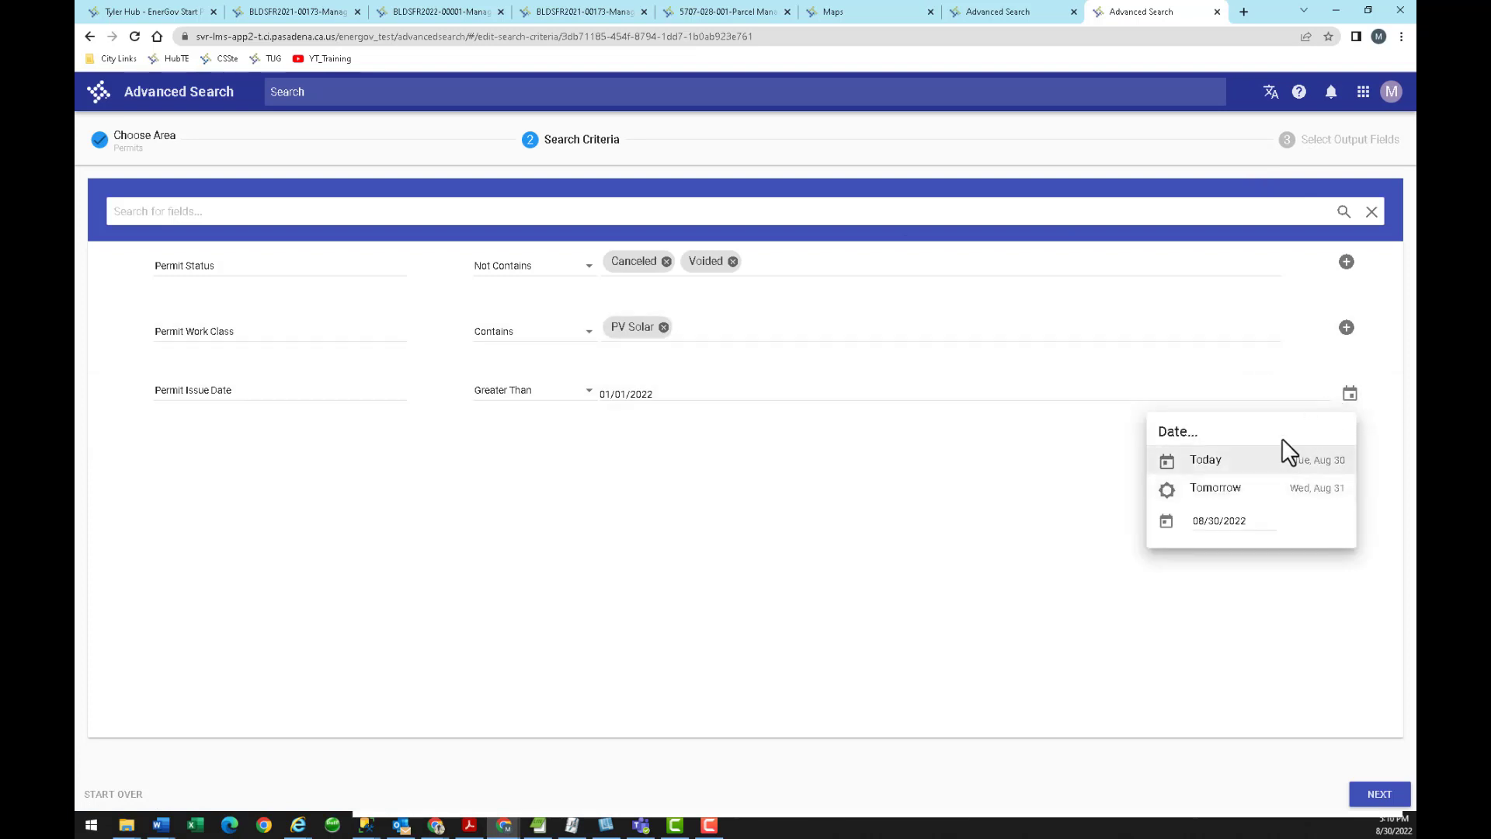
pyautogui.click(1223, 518)
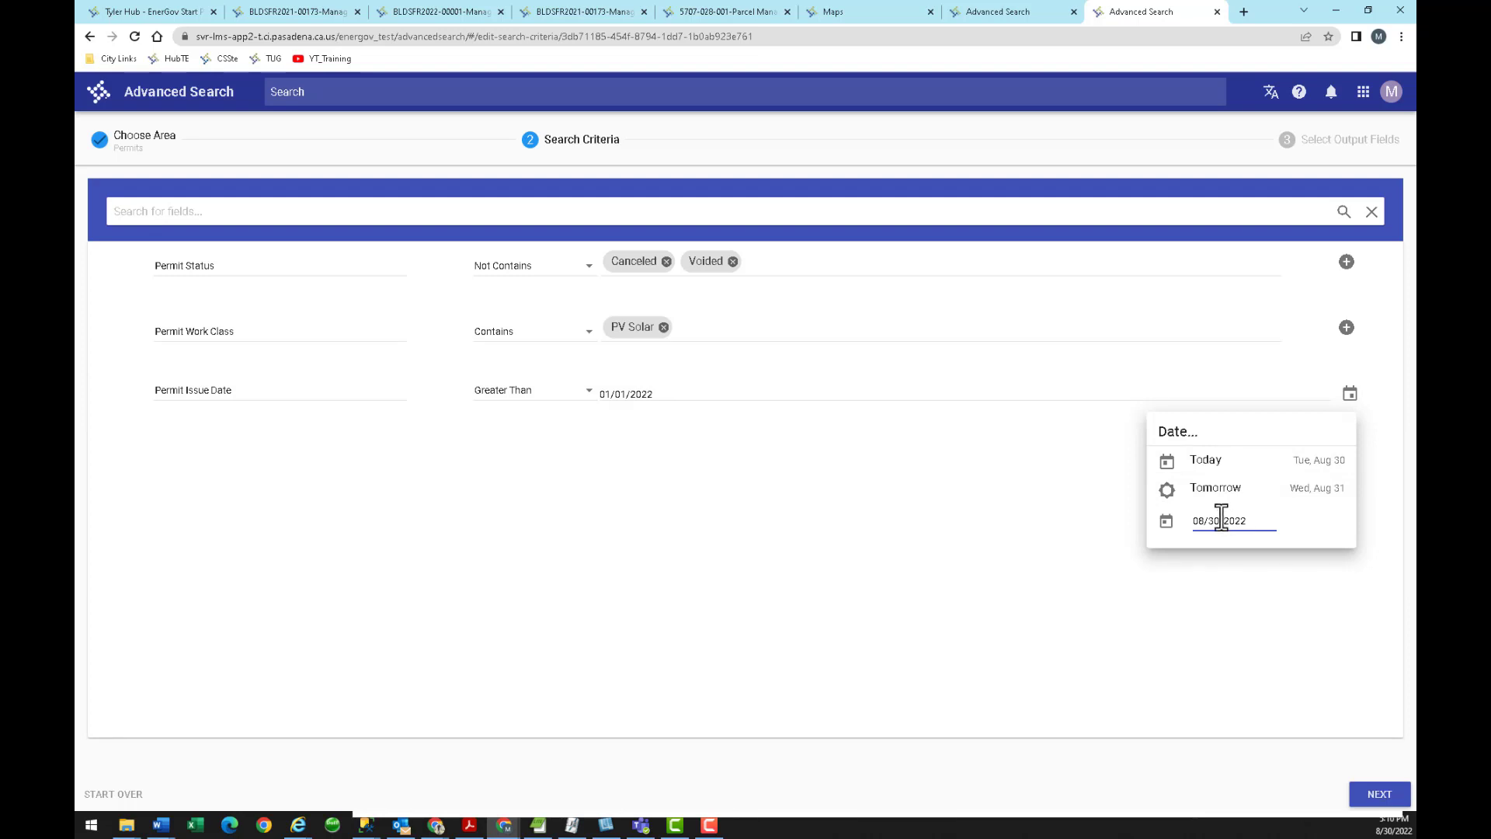
pyautogui.moveTo(1248, 522); pyautogui.dragTo(1176, 525)
pyautogui.write('3/1/2022')
pyautogui.click(1314, 521)
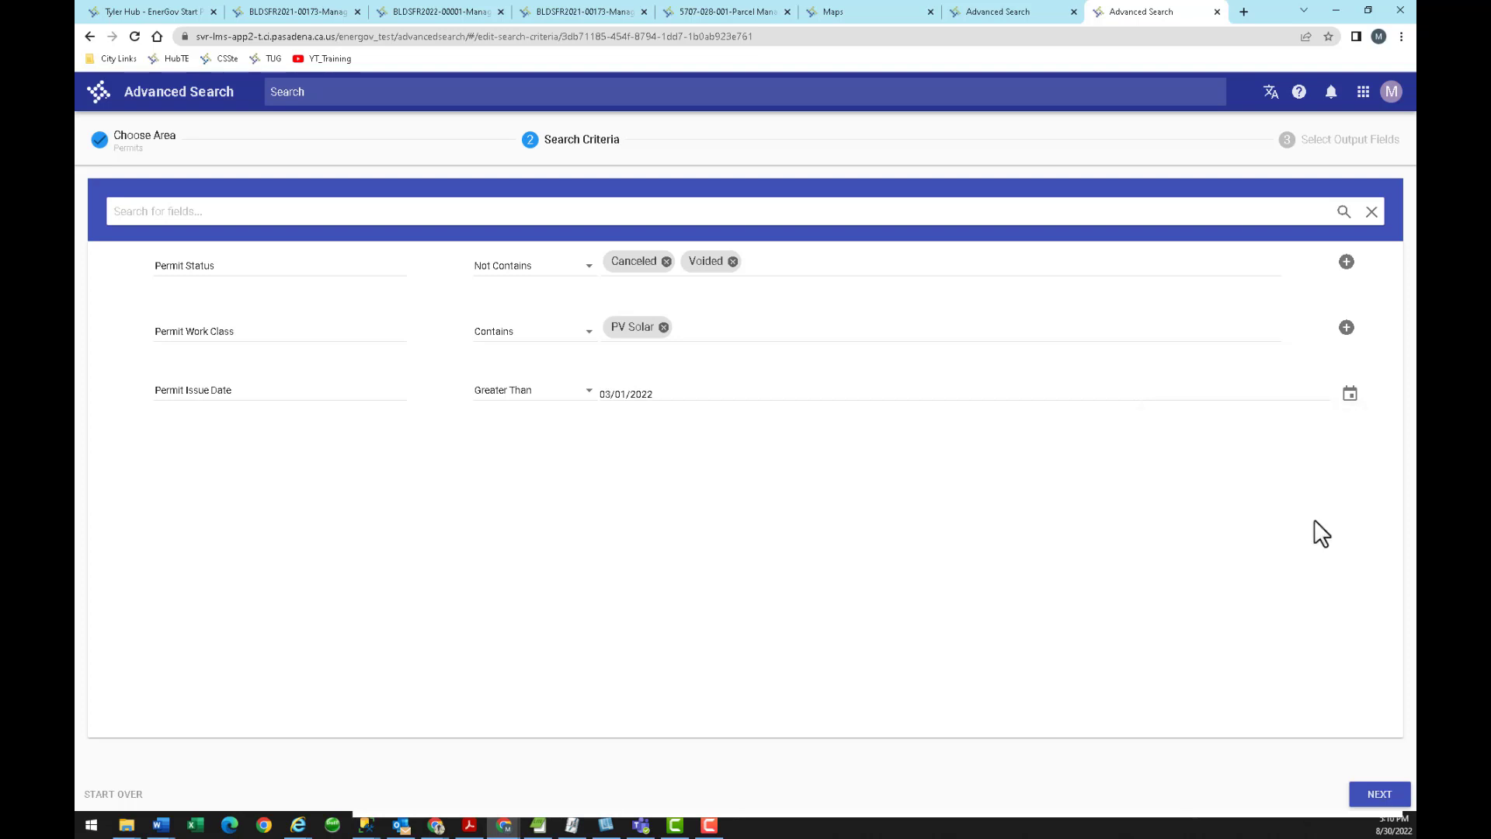
# Rerun the edited search to get 94 records and save it.
pyautogui.click(1380, 794)
pyautogui.click(1376, 793)
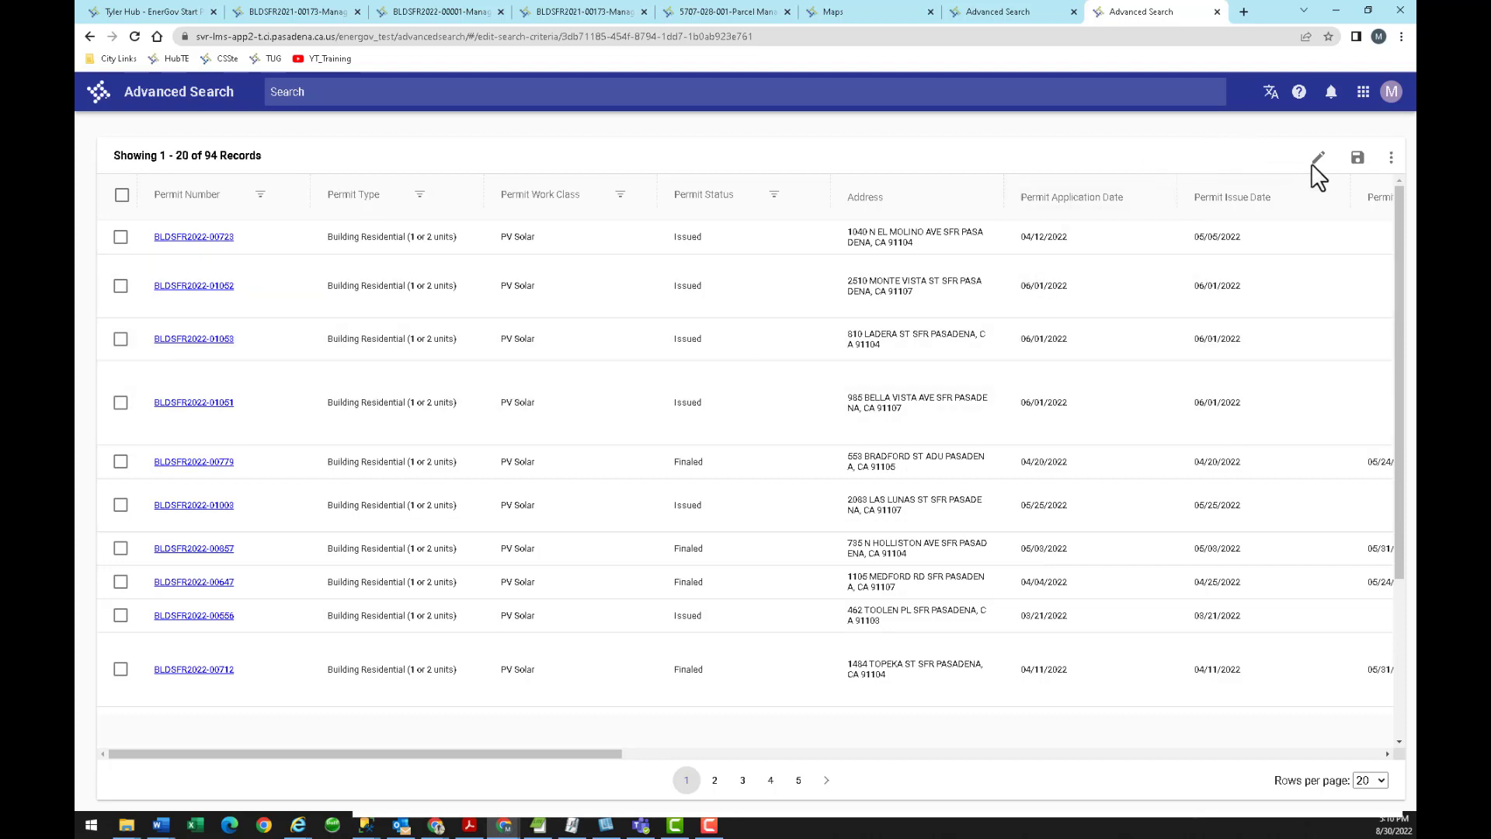
pyautogui.click(1358, 157)
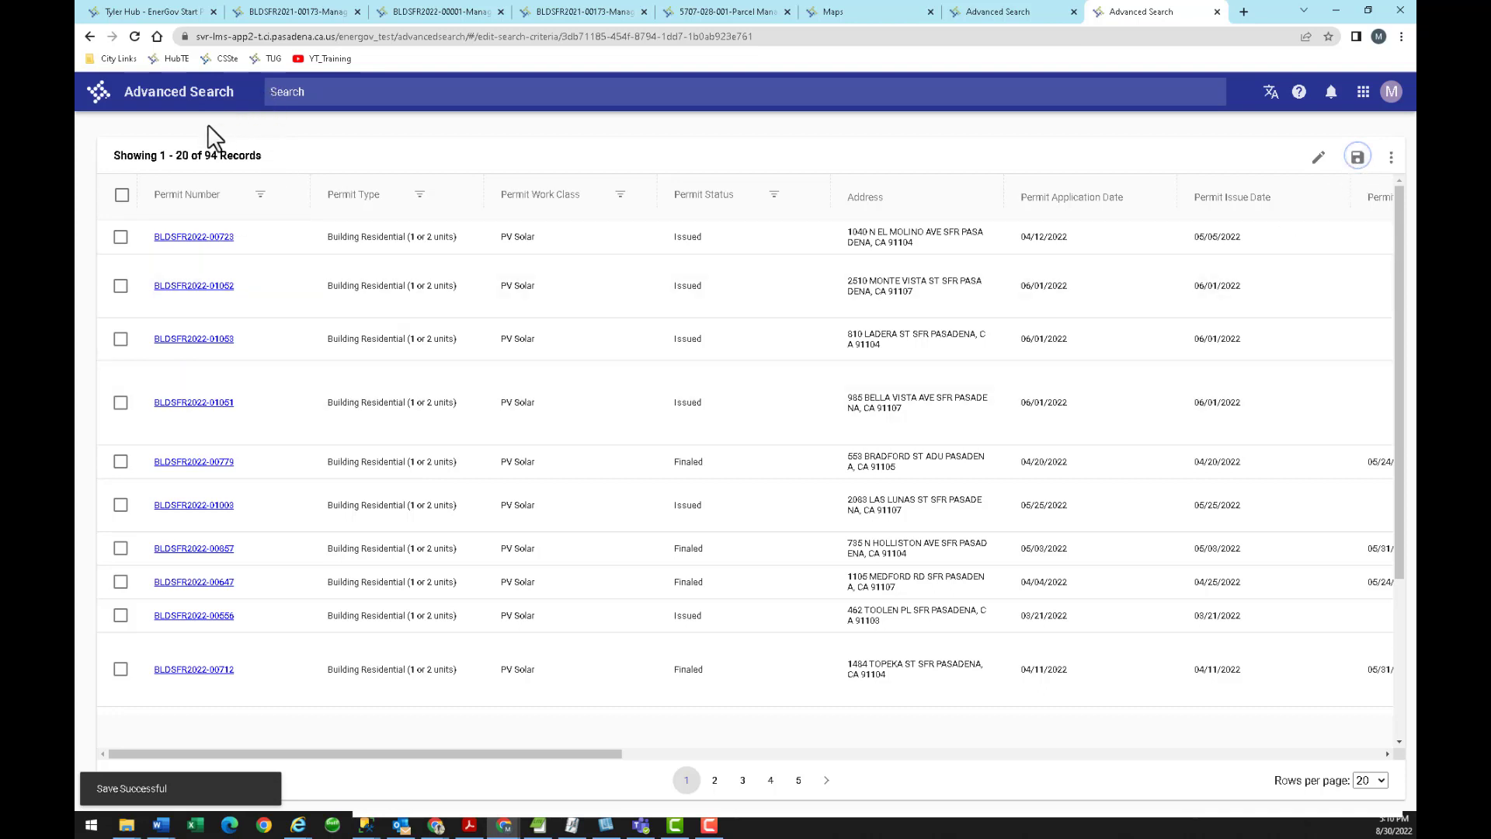
# Return to Advanced Search, browse all and my saved searches, then show the five templates.
pyautogui.click(214, 101)
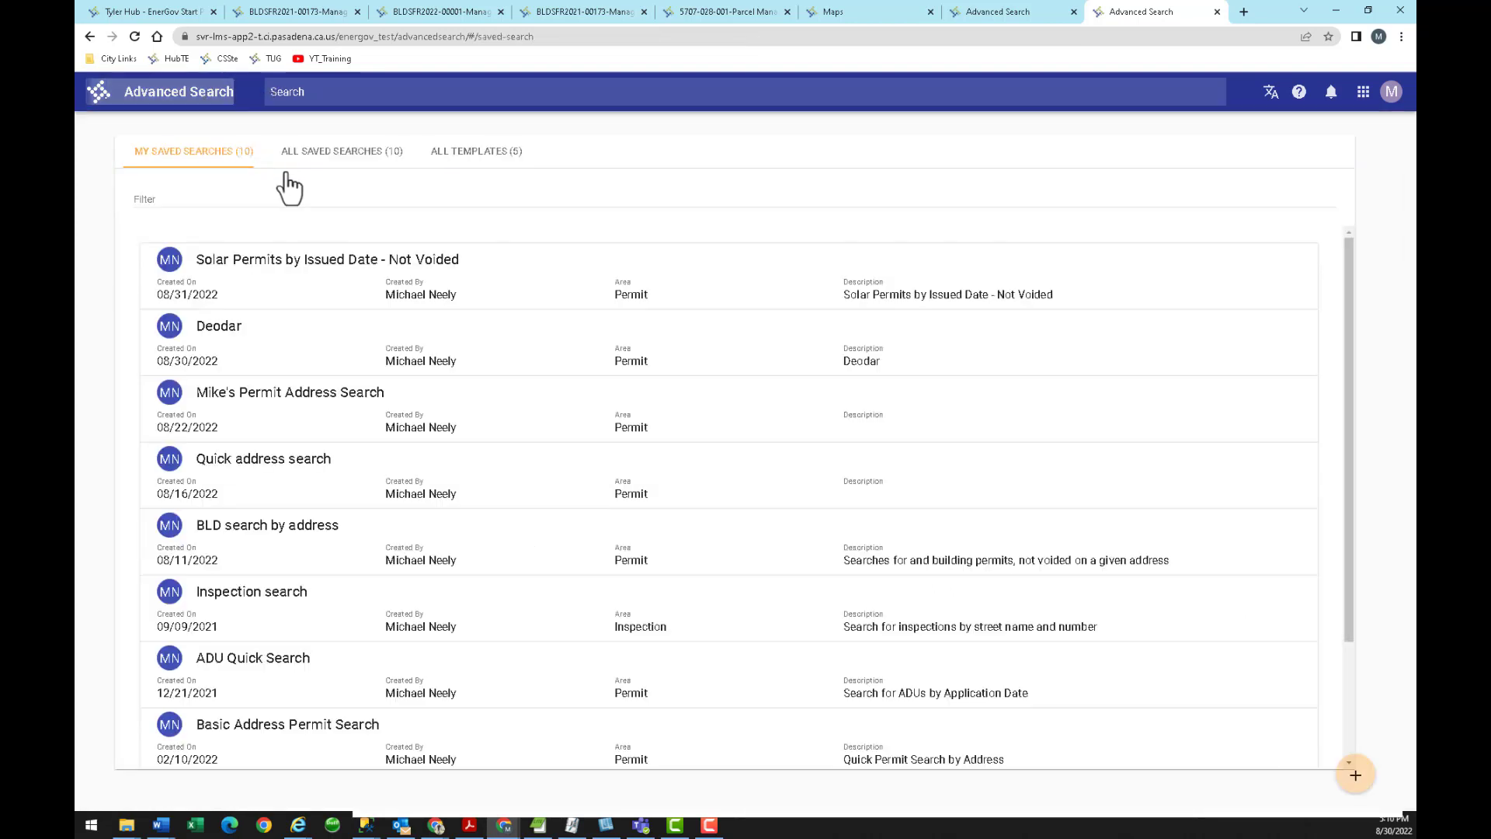
pyautogui.click(347, 156)
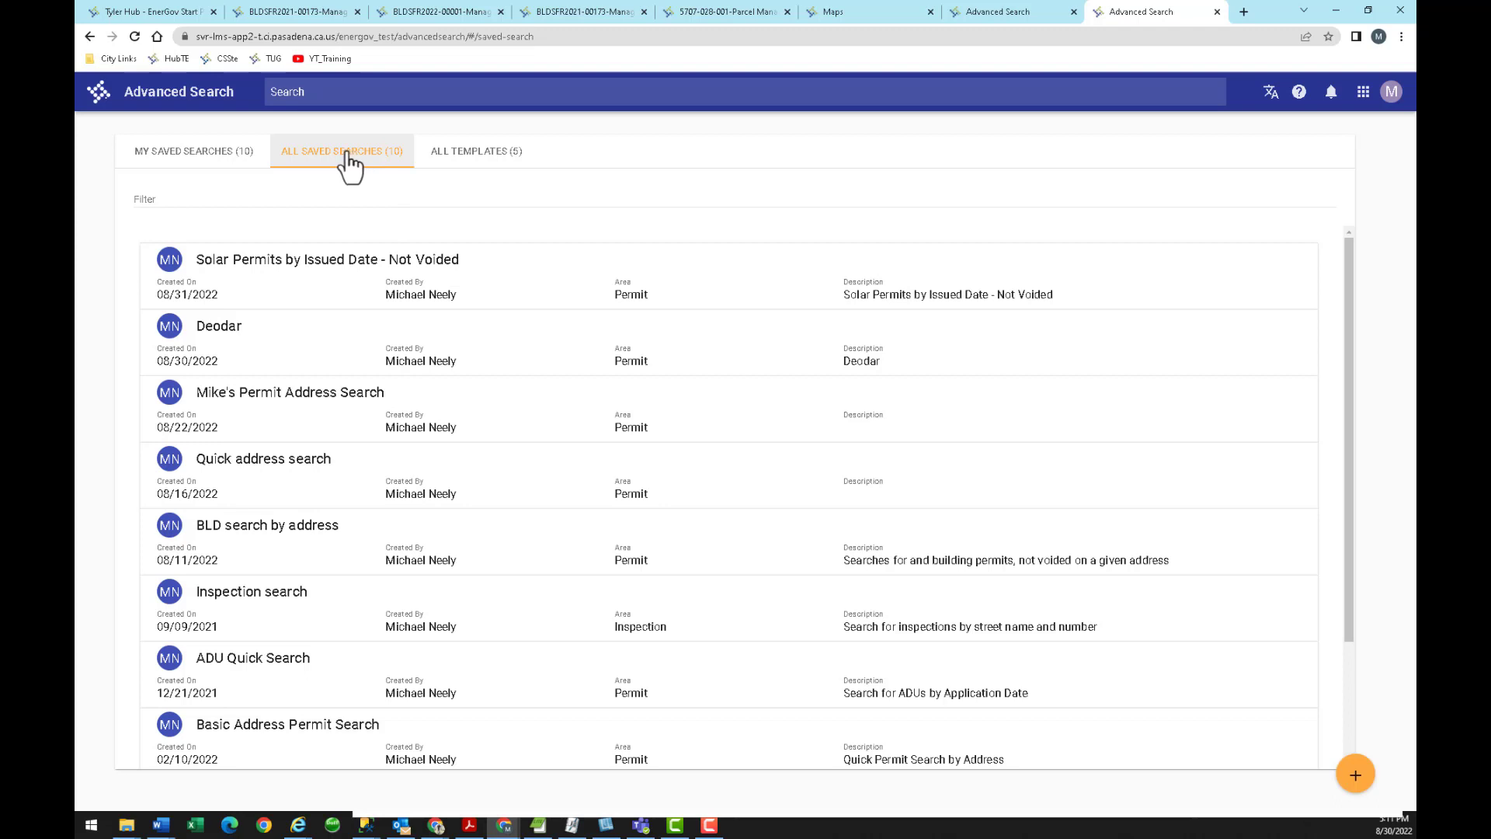
pyautogui.click(210, 154)
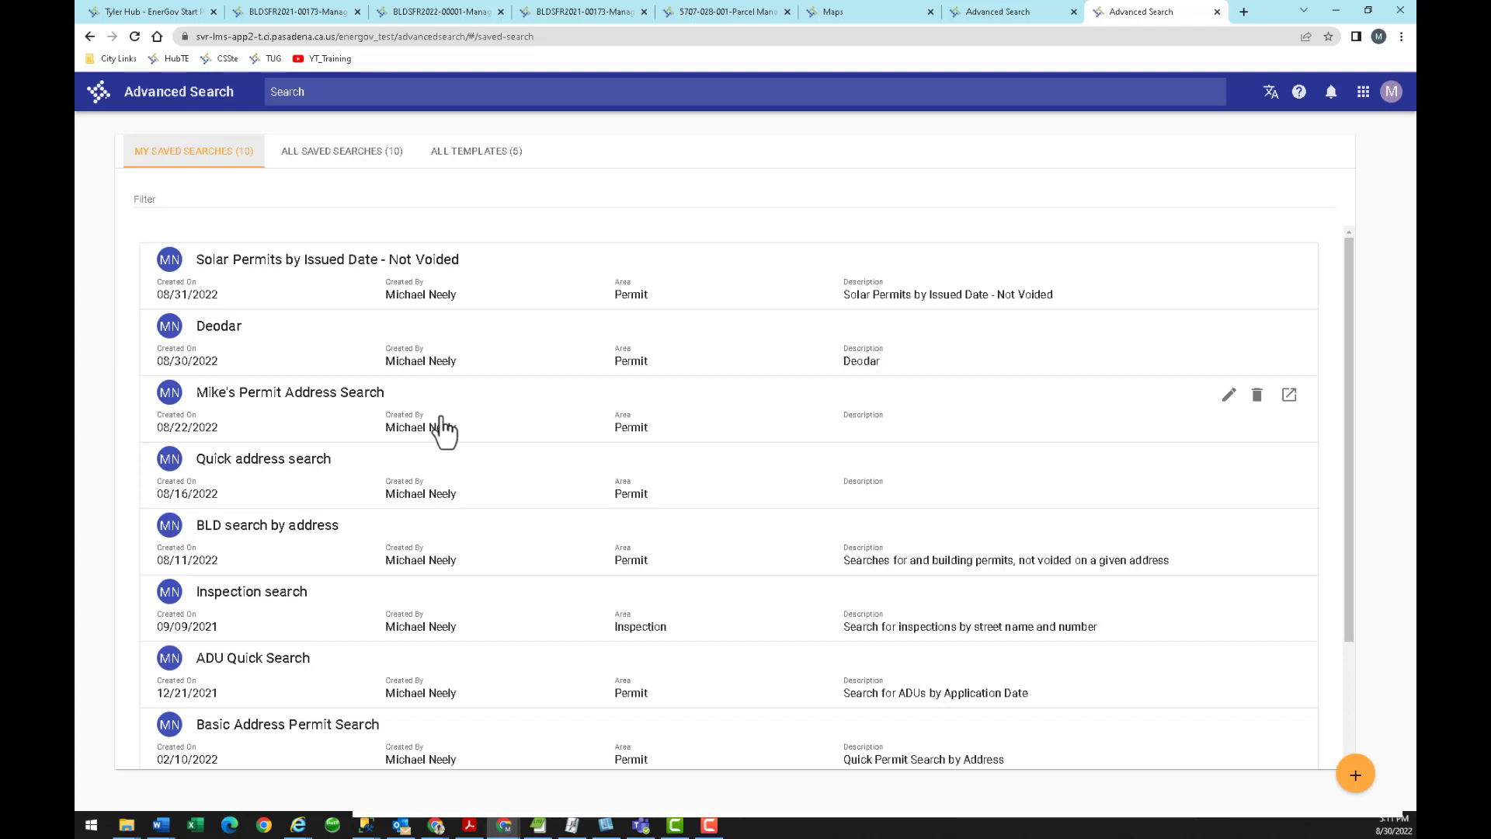
pyautogui.click(472, 165)
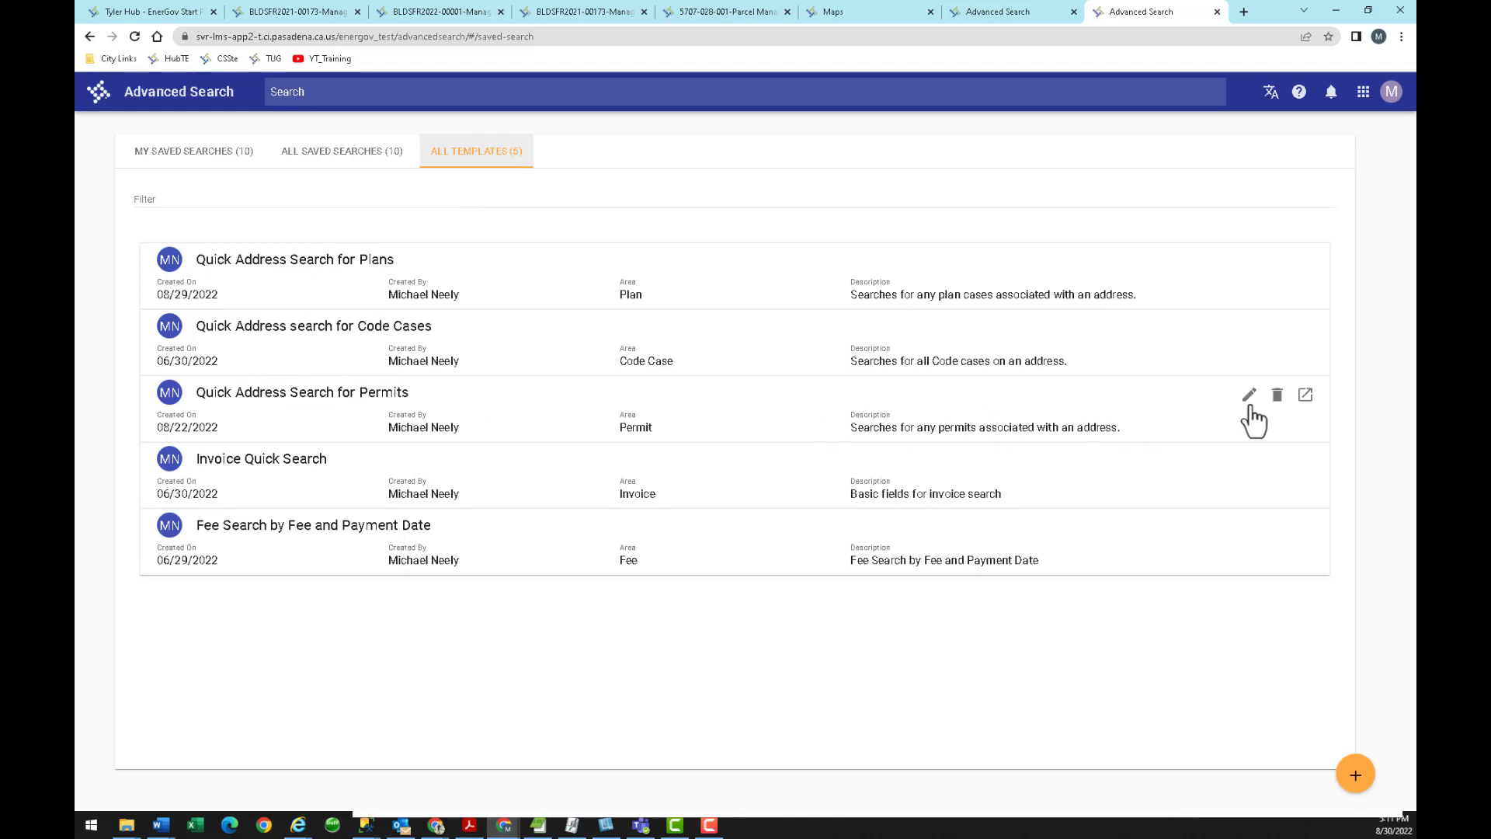
# Run the Quick Address Search for Permits template for address 'heatherside'.
pyautogui.click(1303, 396)
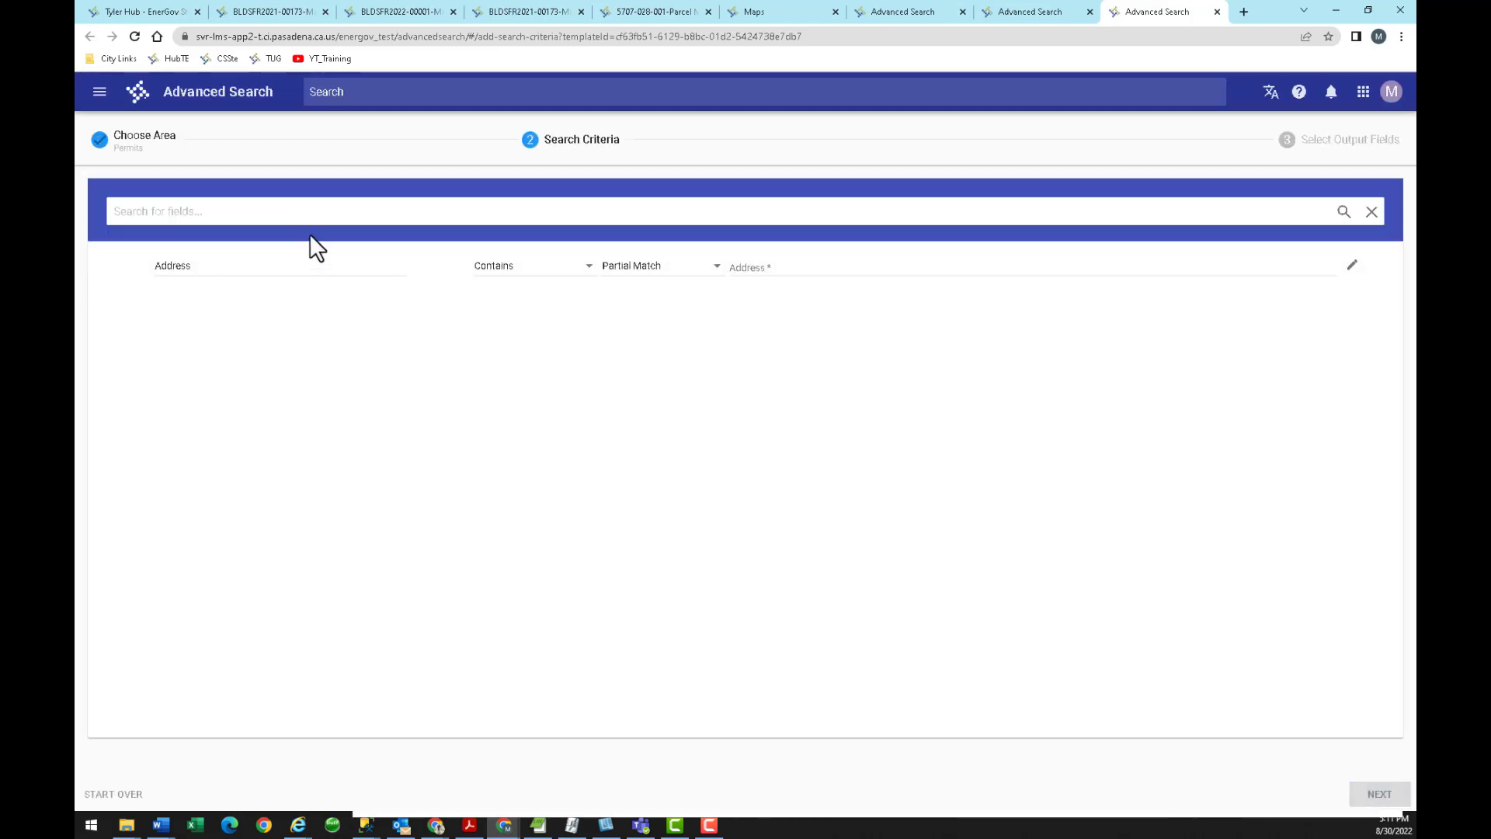
pyautogui.click(761, 270)
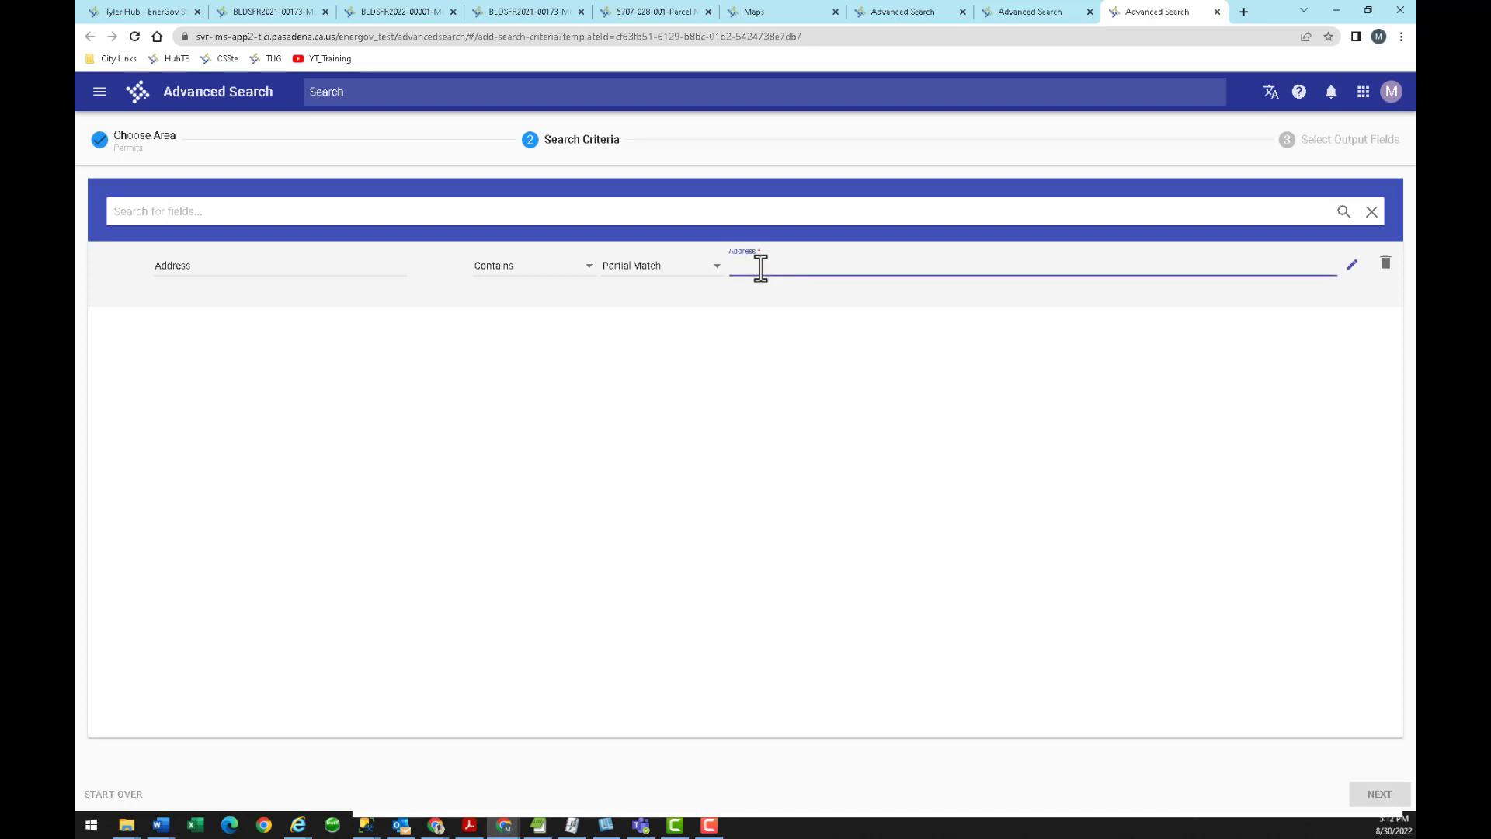
pyautogui.write('heatherside')
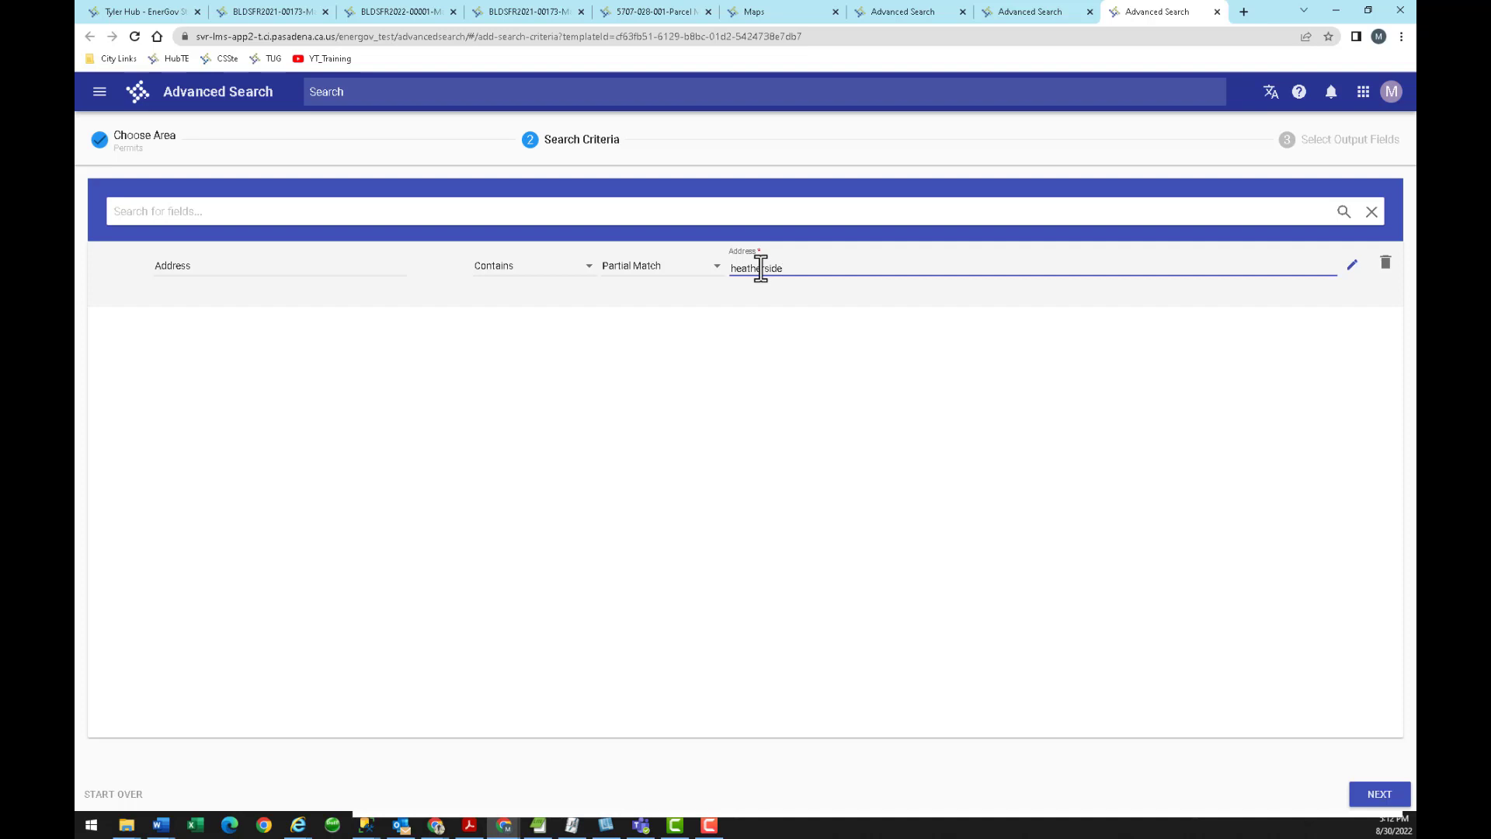
pyautogui.click(1377, 792)
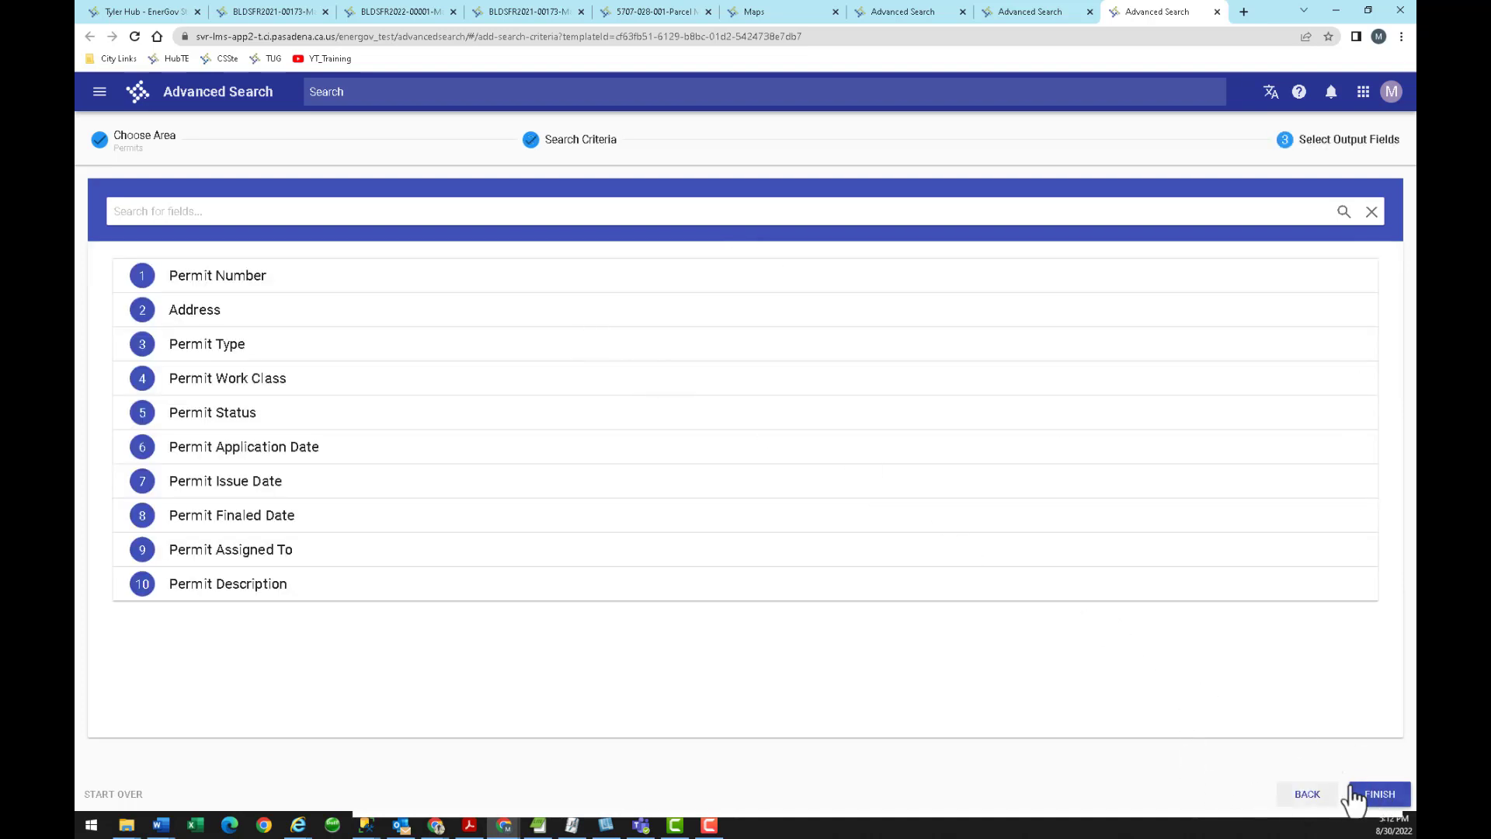
pyautogui.click(1379, 794)
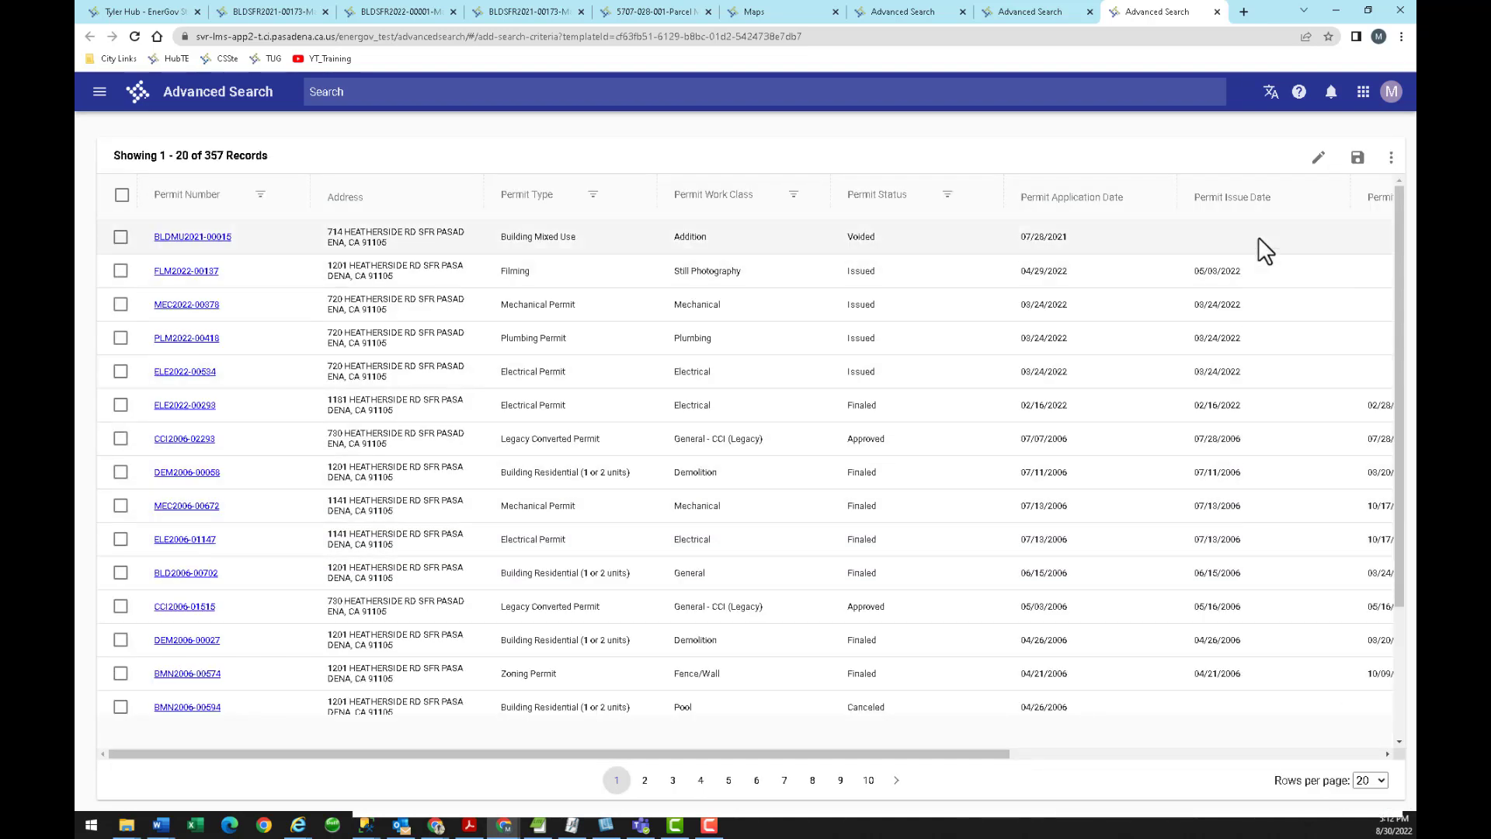
# Save the 357-record address search as a new saved search under a personal title.
pyautogui.click(1357, 159)
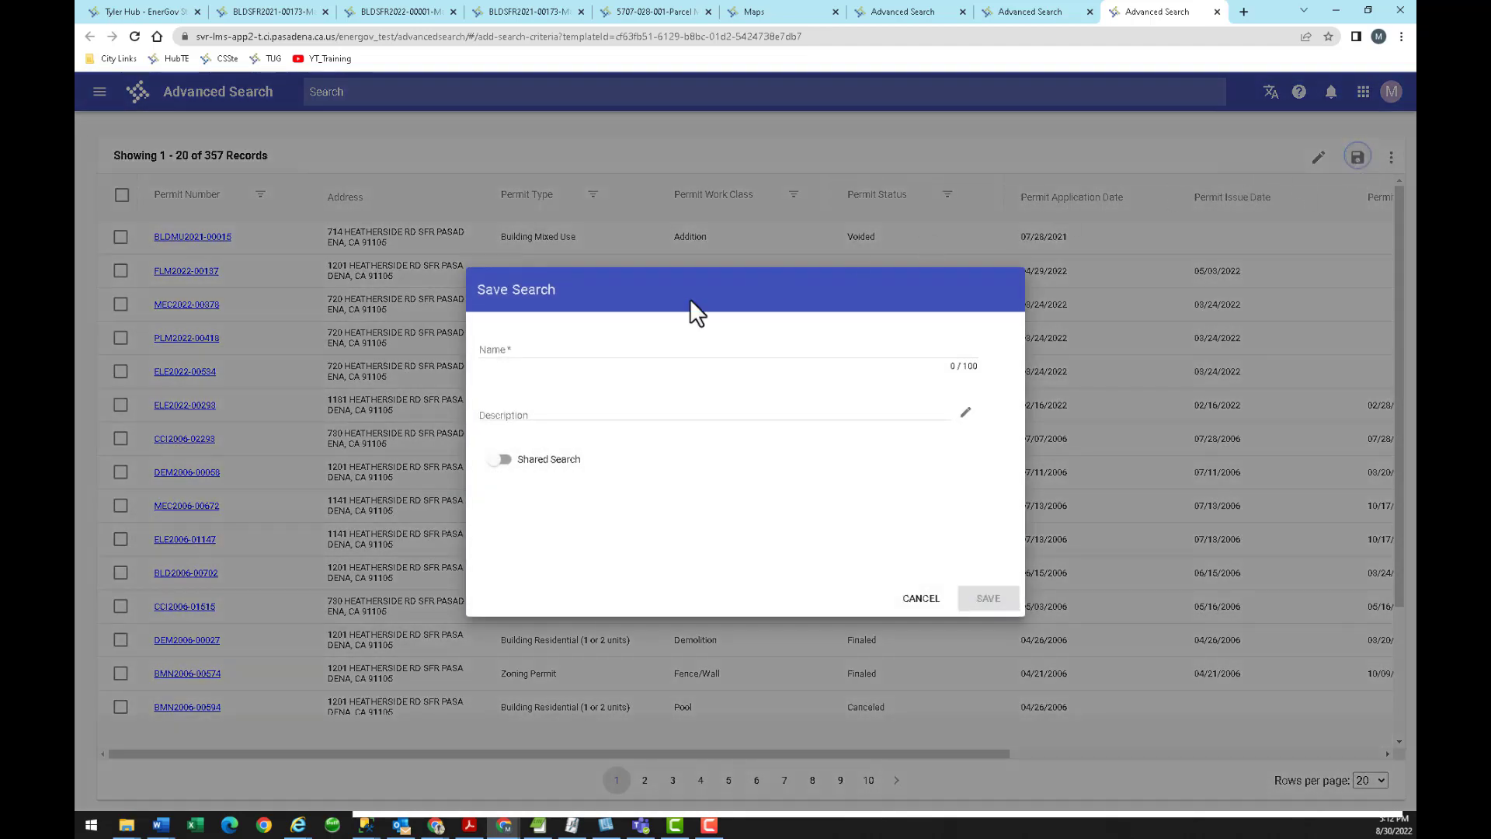
pyautogui.click(554, 354)
pyautogui.write('Mik')
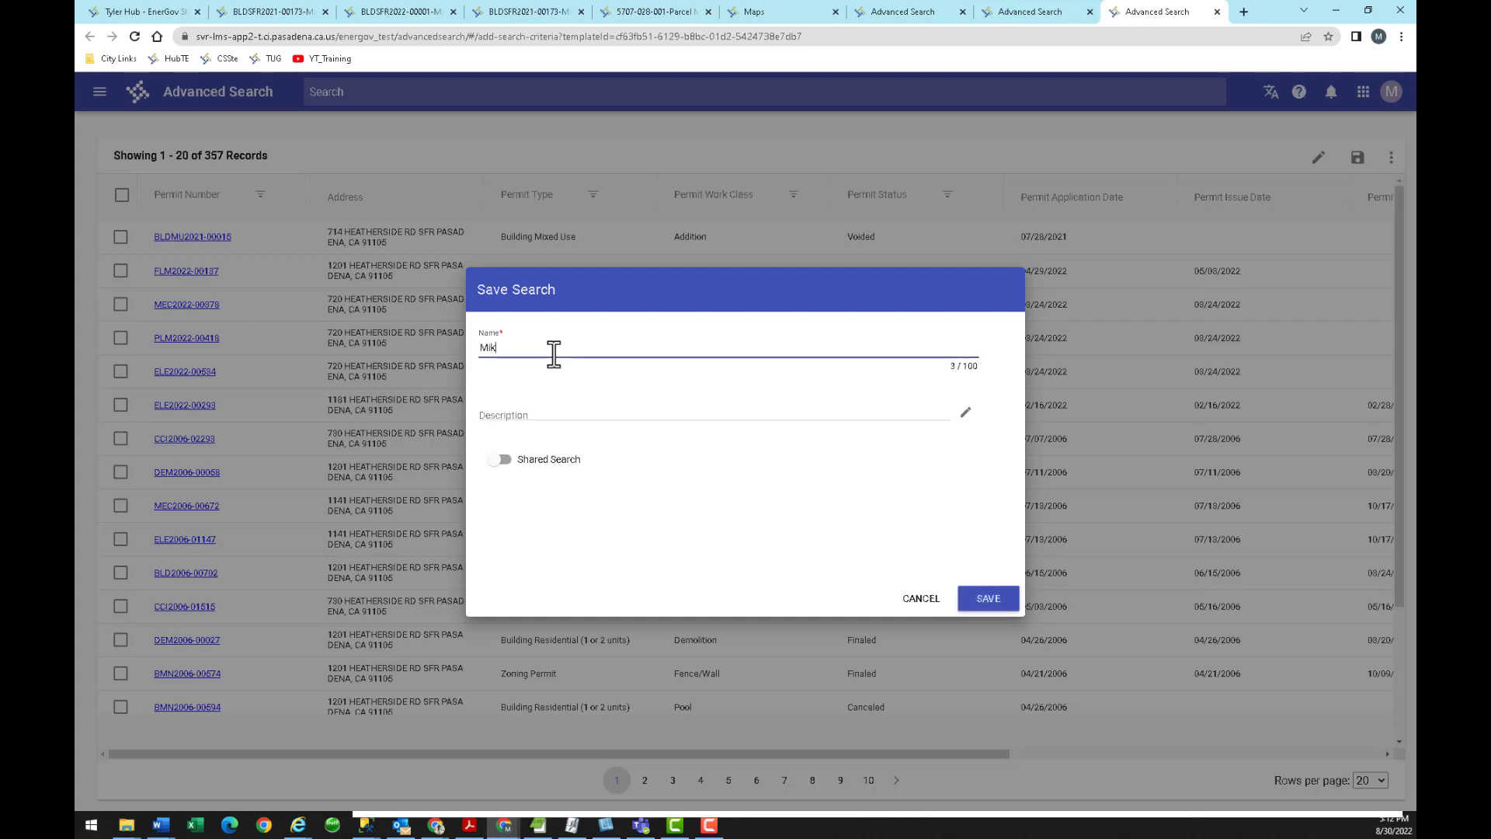
pyautogui.write('es Search 2')
pyautogui.click(967, 603)
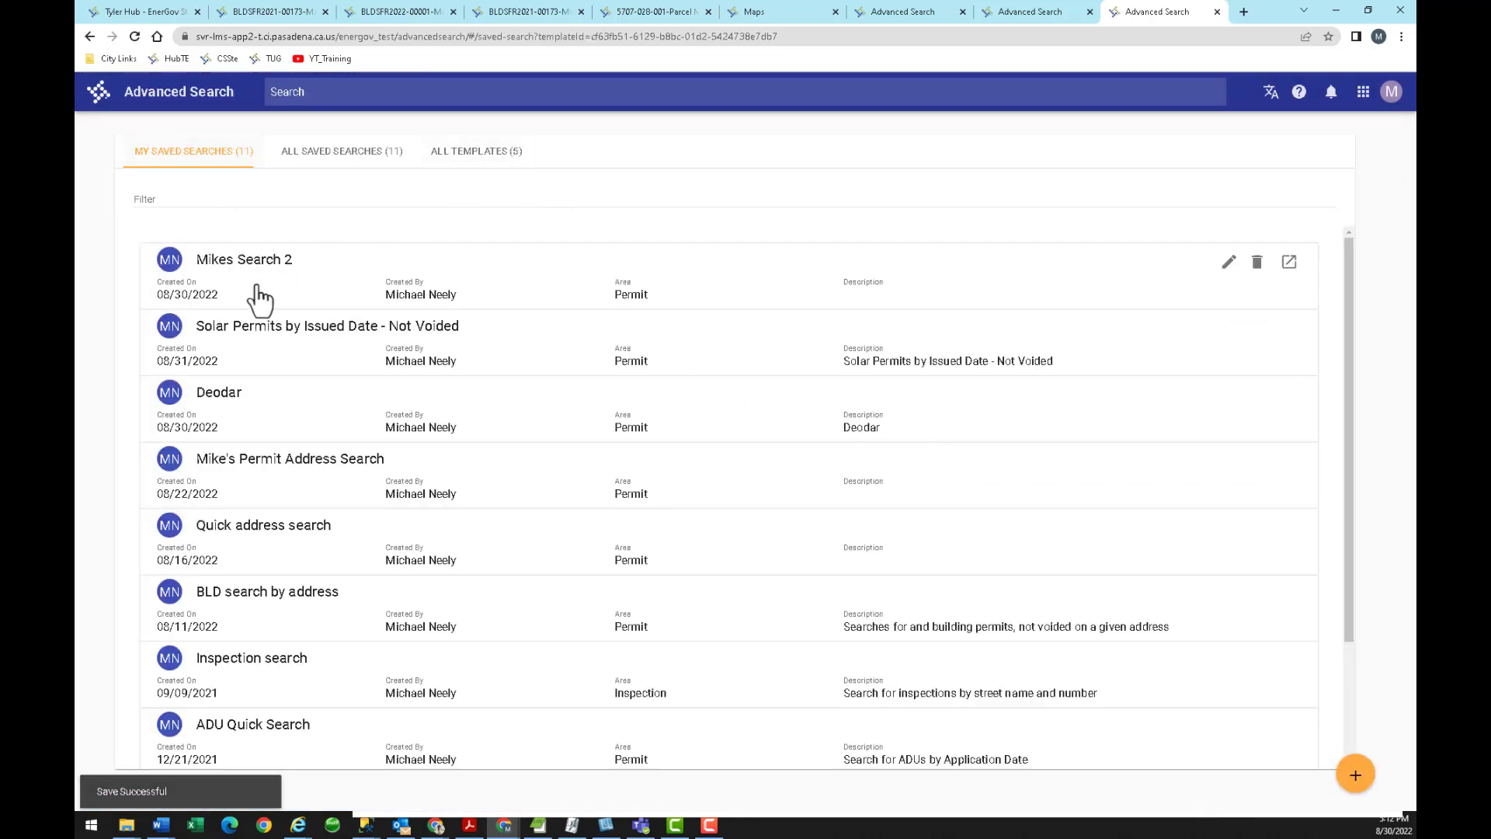
pyautogui.click(324, 159)
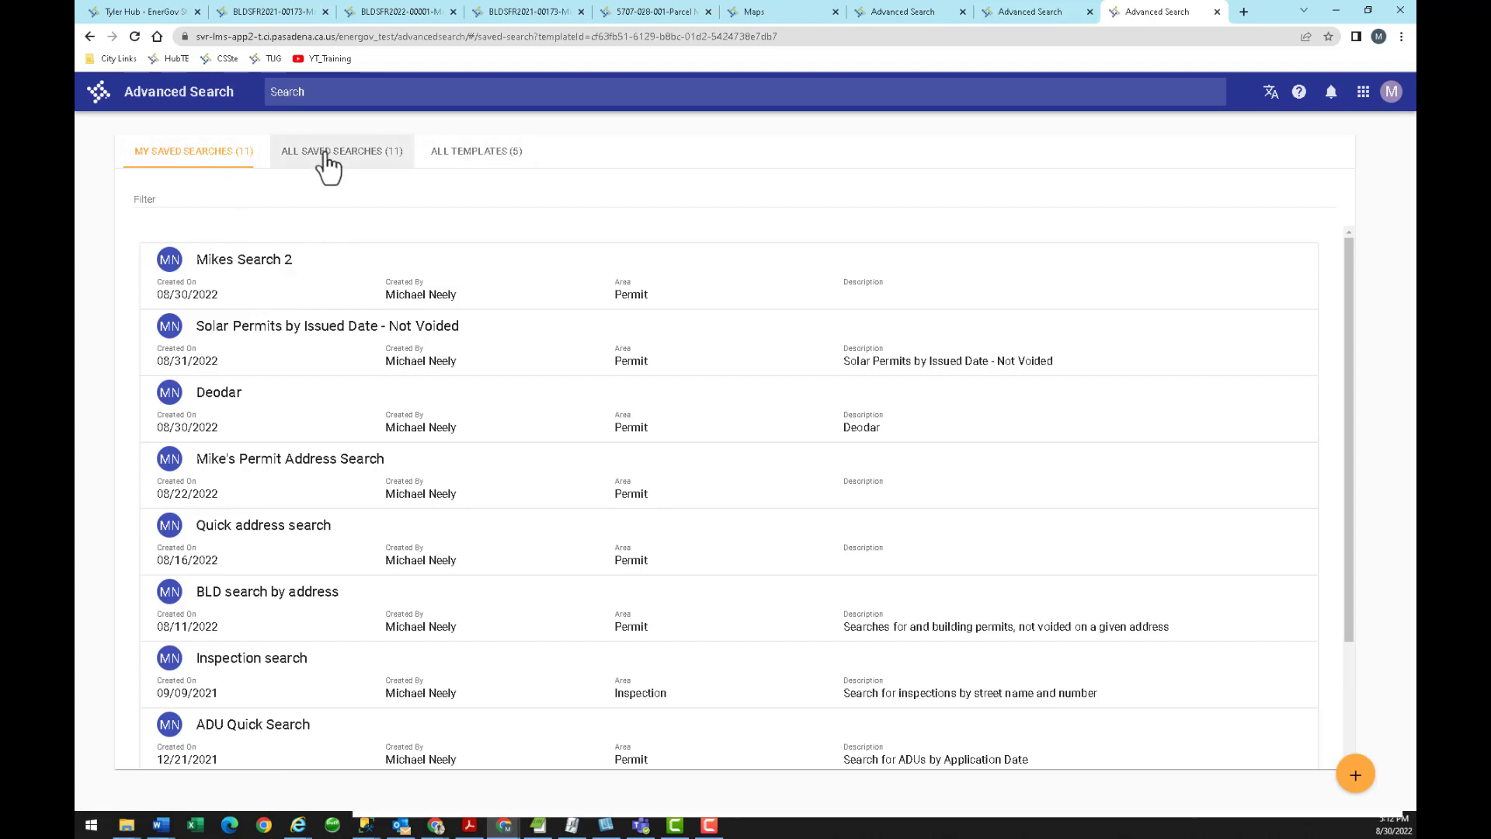
pyautogui.click(295, 268)
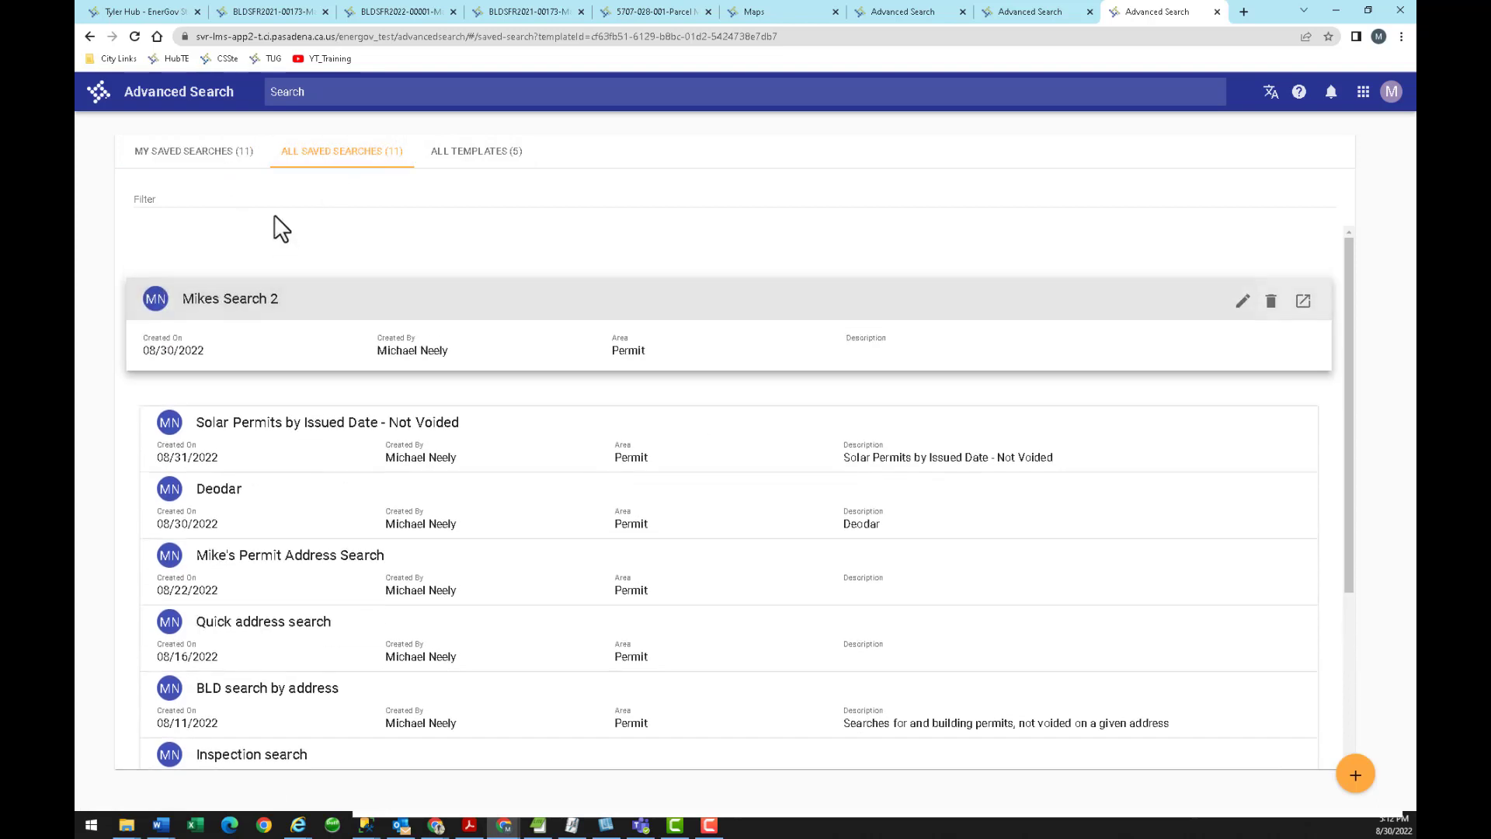
pyautogui.click(225, 159)
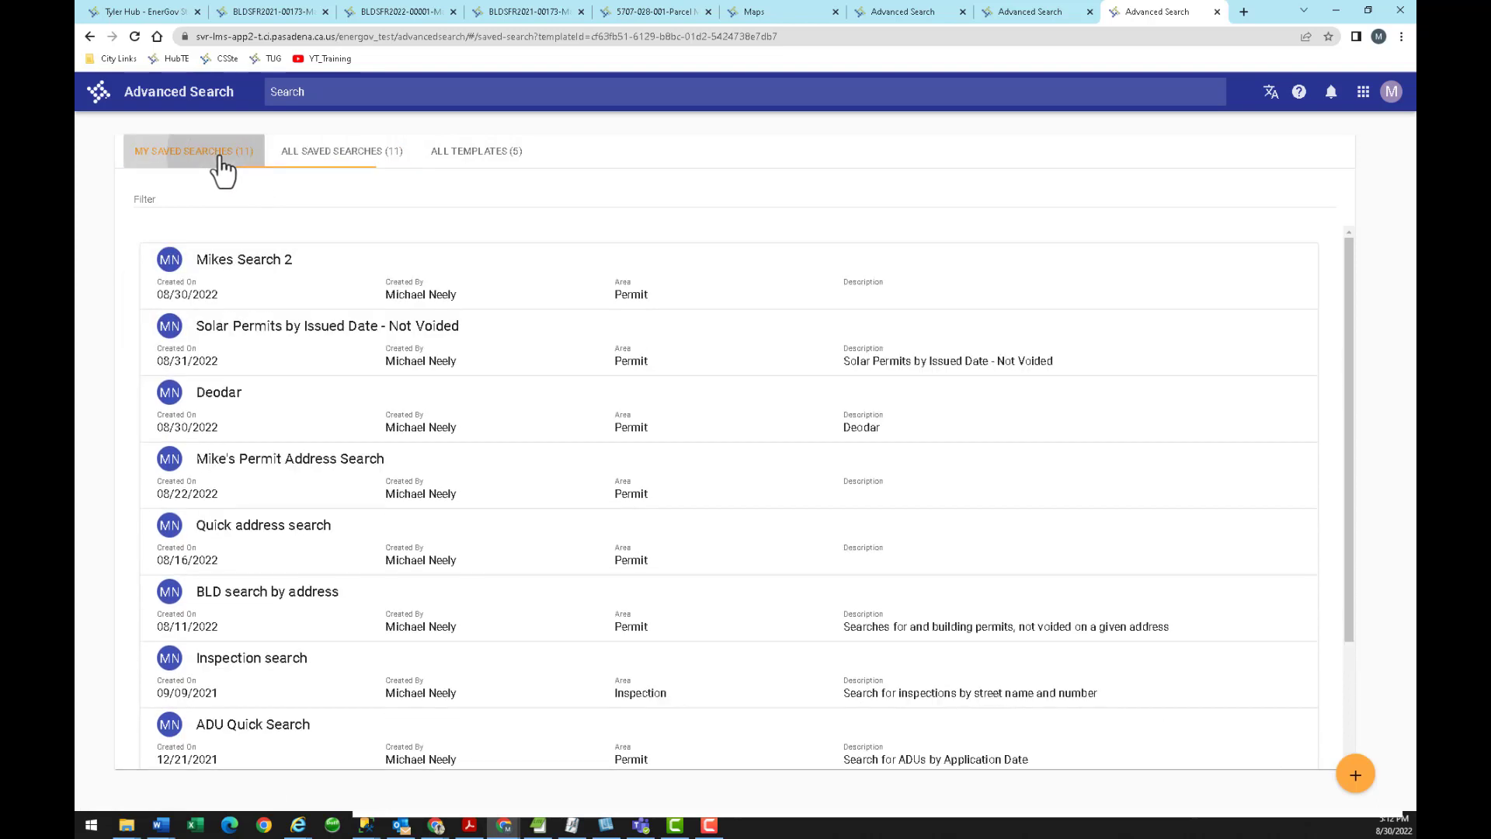
pyautogui.click(463, 165)
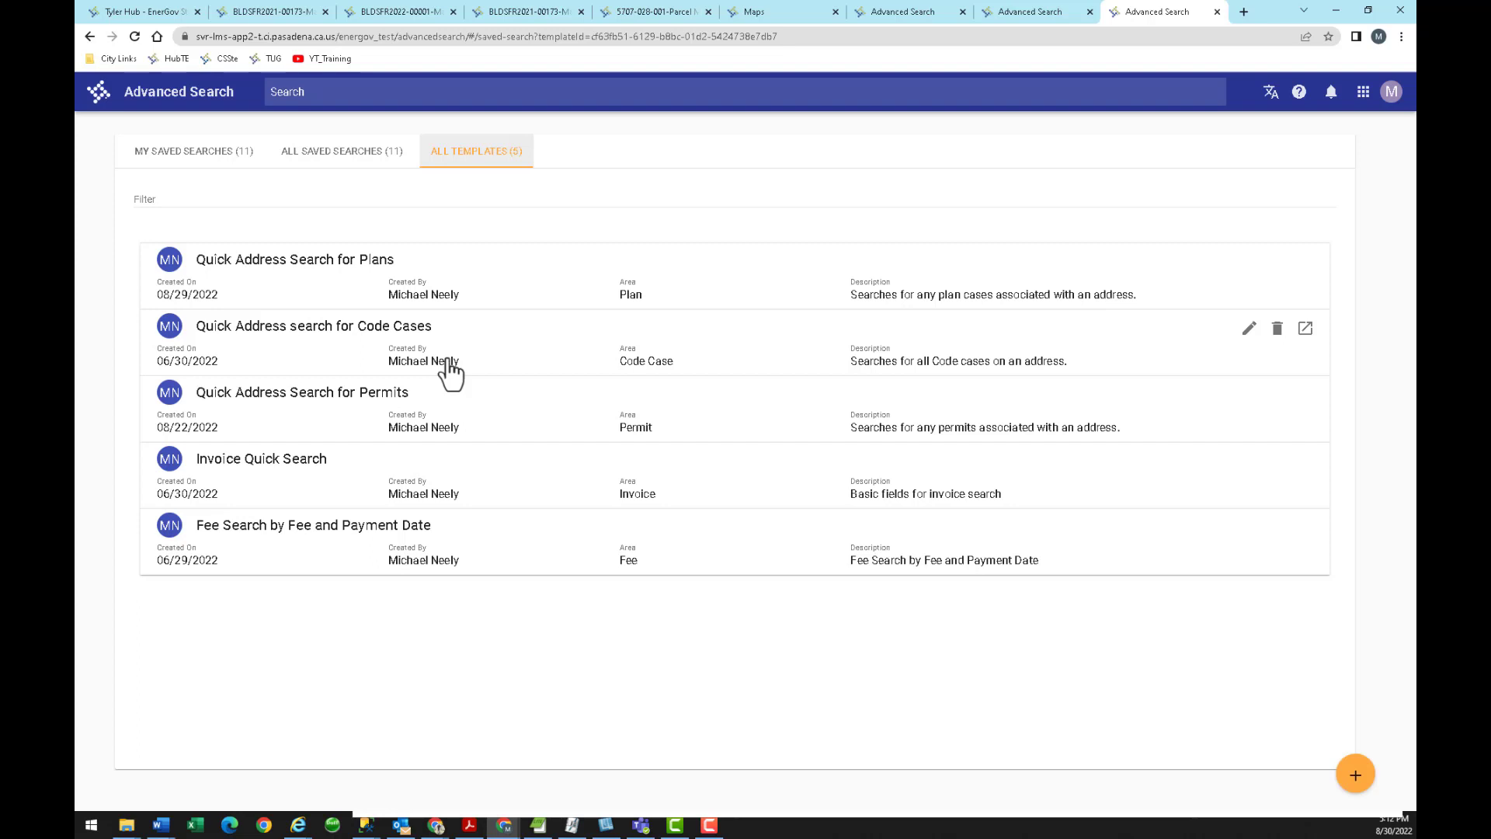
pyautogui.click(228, 155)
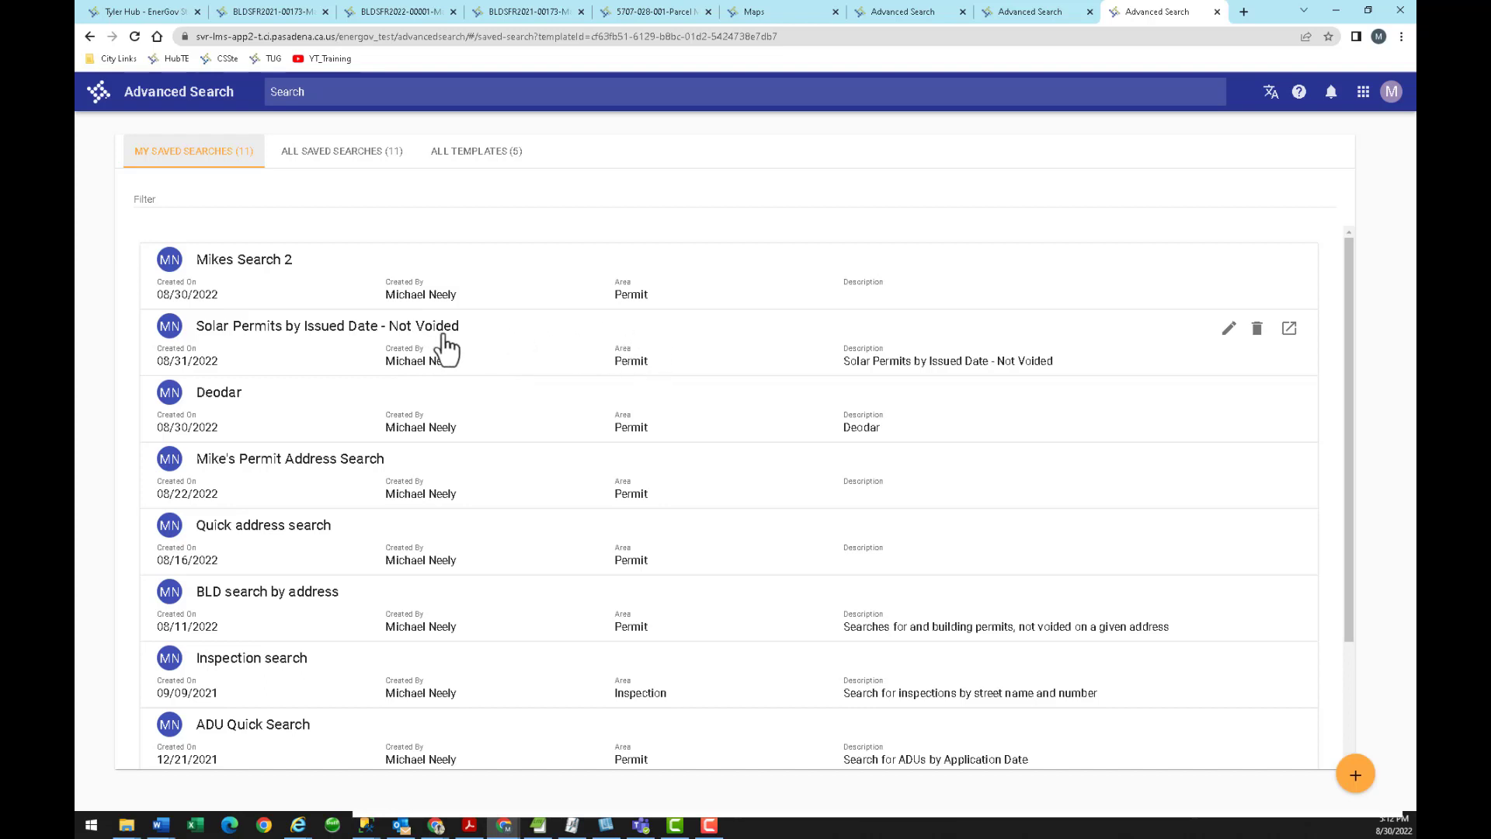
# Rerun the solar permit search, view permit BLDSFR2022-01053, and return to the 94 results.
pyautogui.click(1289, 329)
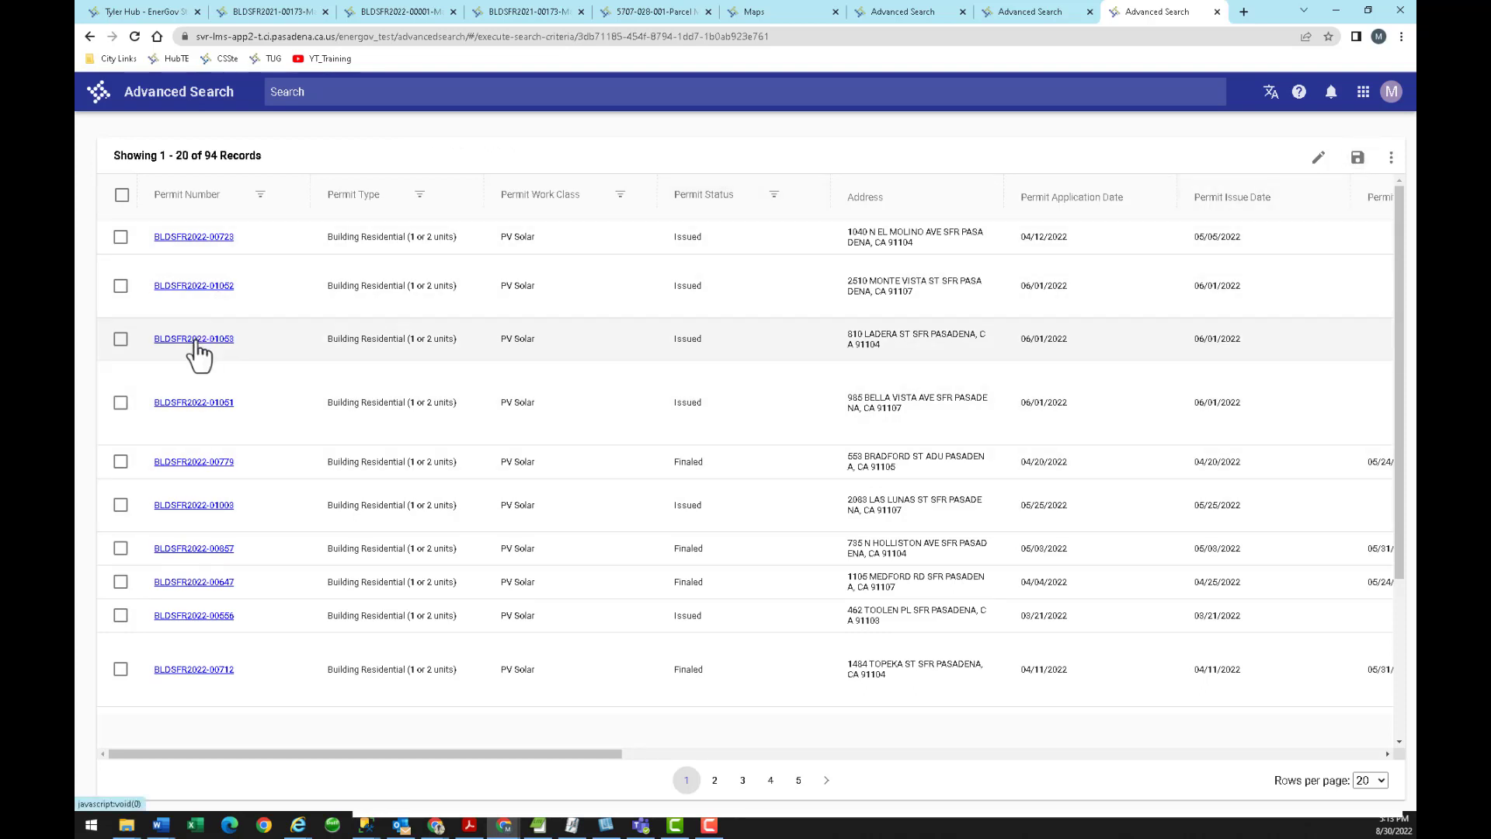
pyautogui.click(195, 339)
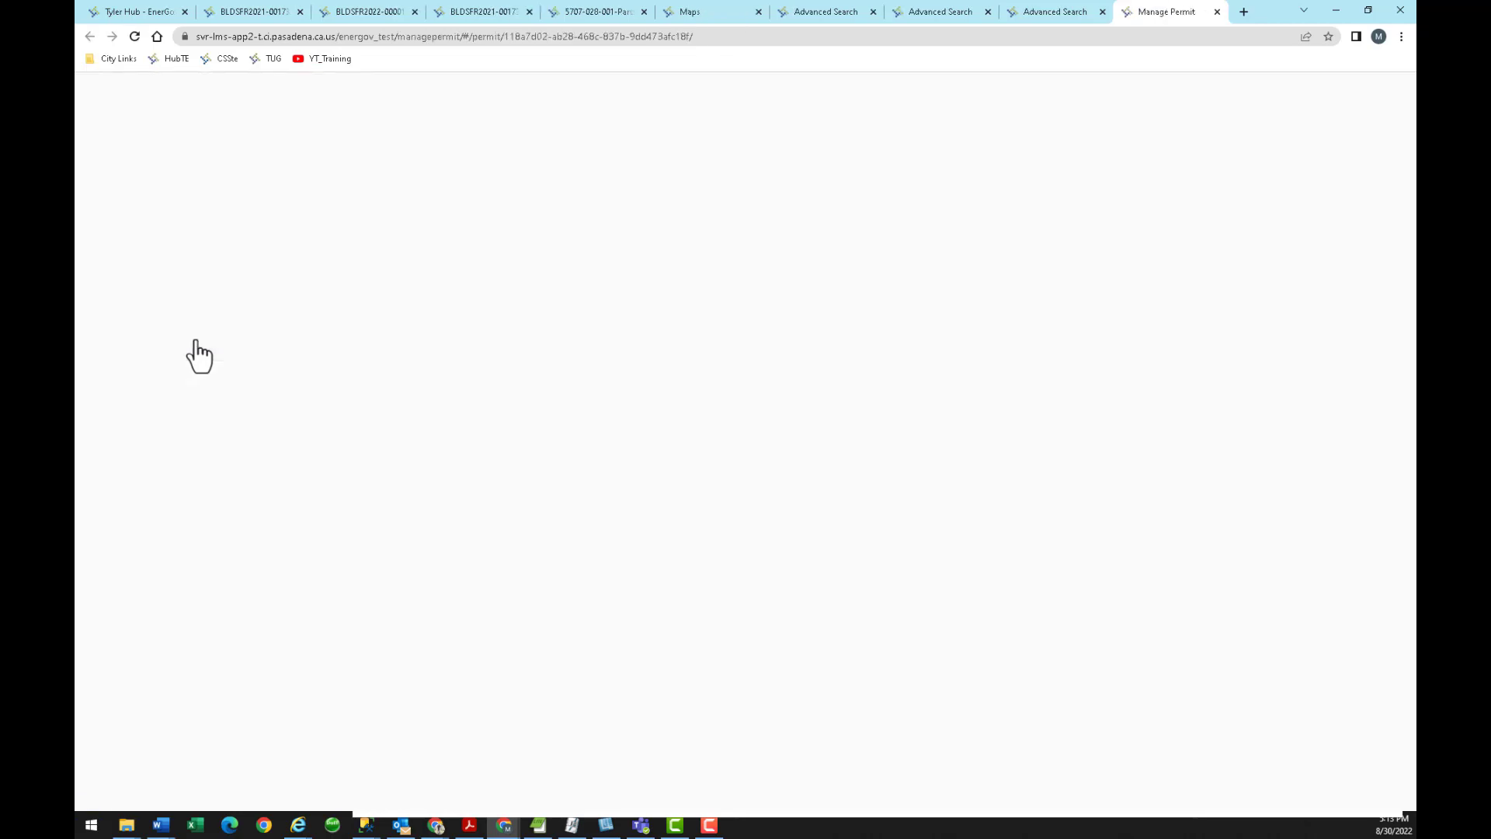
pyautogui.click(1218, 13)
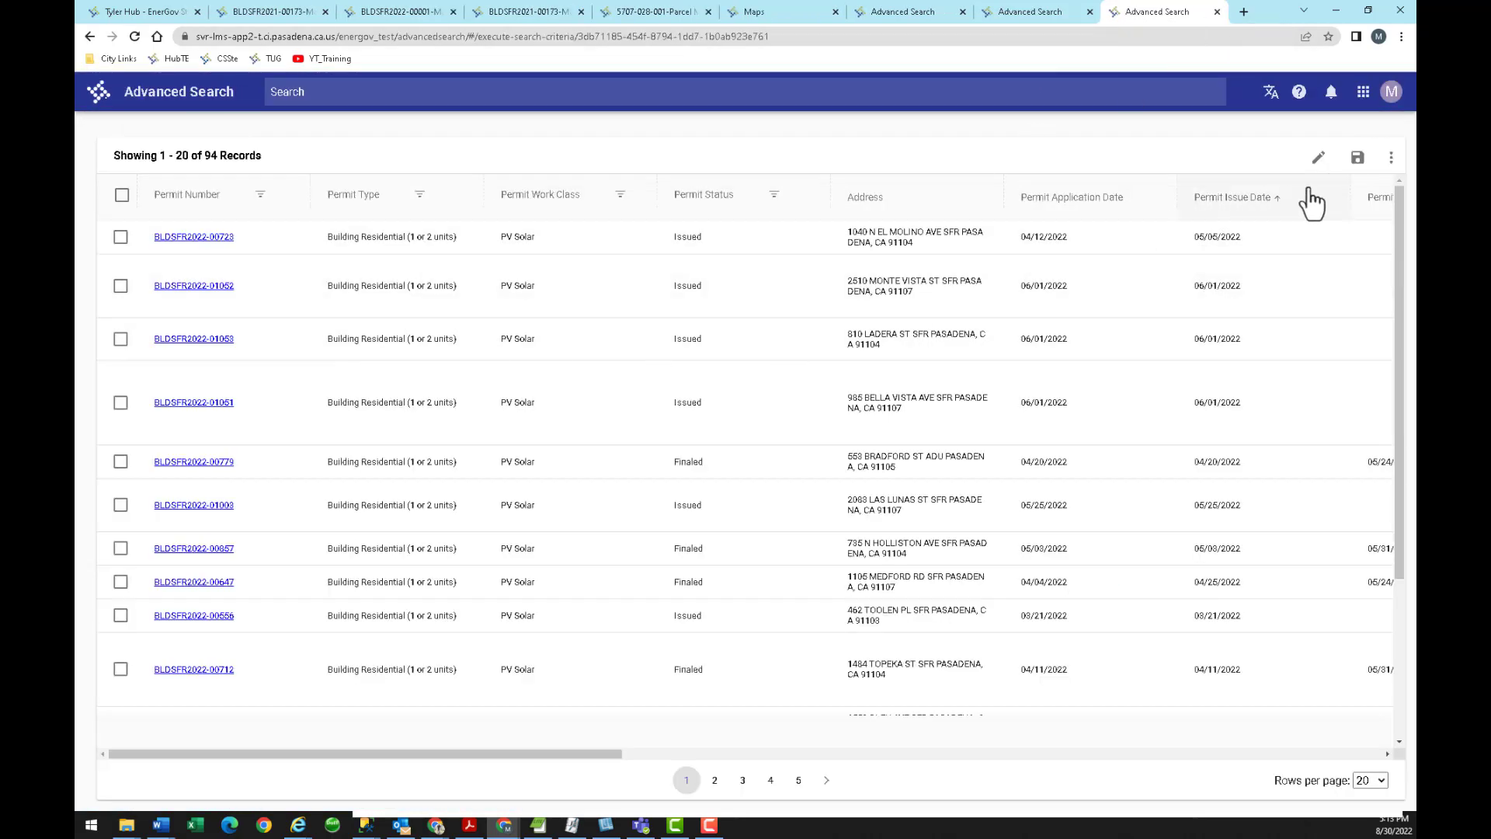
pyautogui.click(1392, 158)
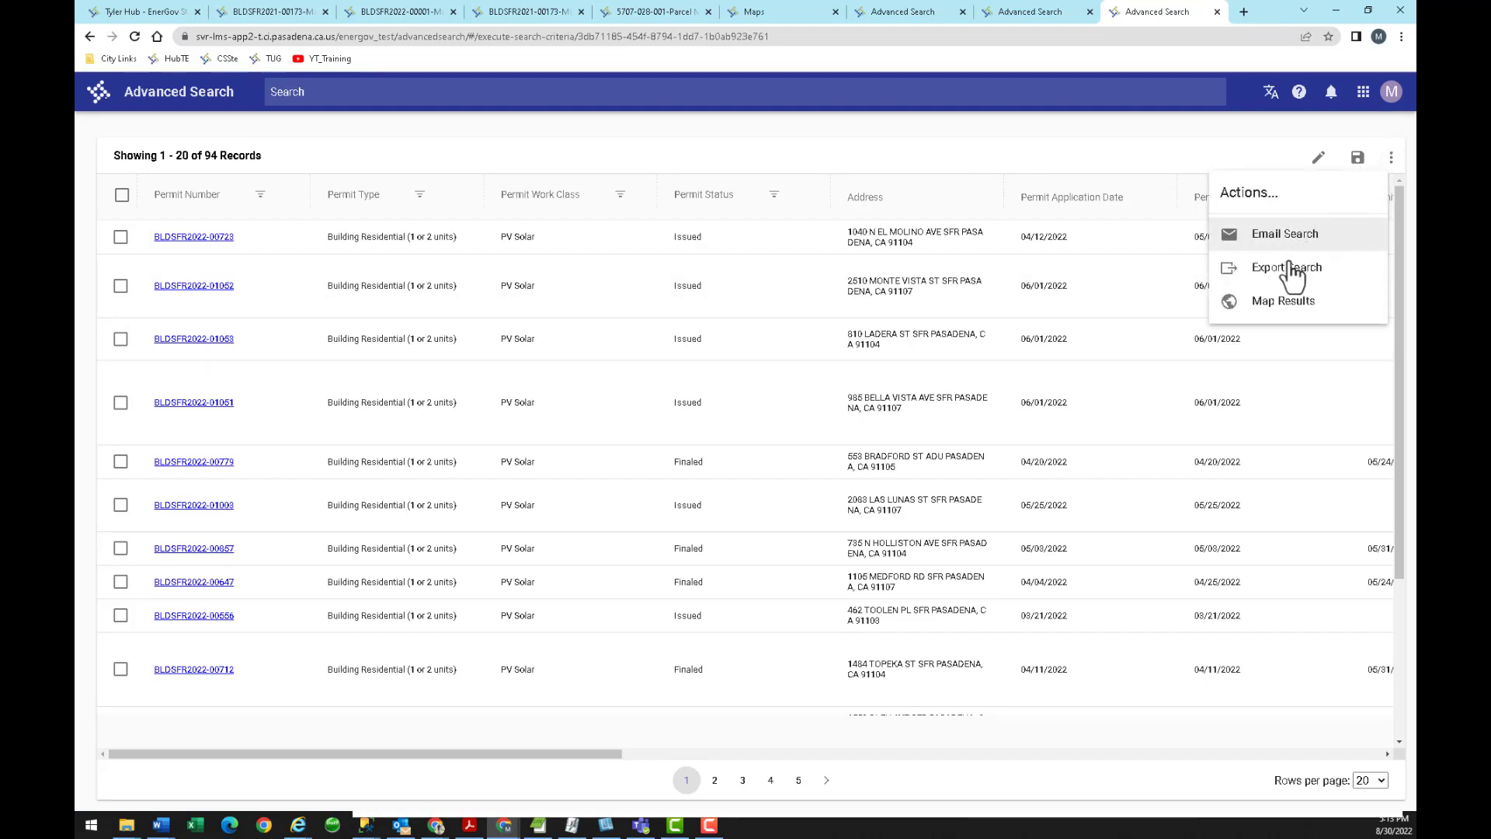
# Export the solar permit results as a CSV and return to the saved searches list.
pyautogui.click(1285, 268)
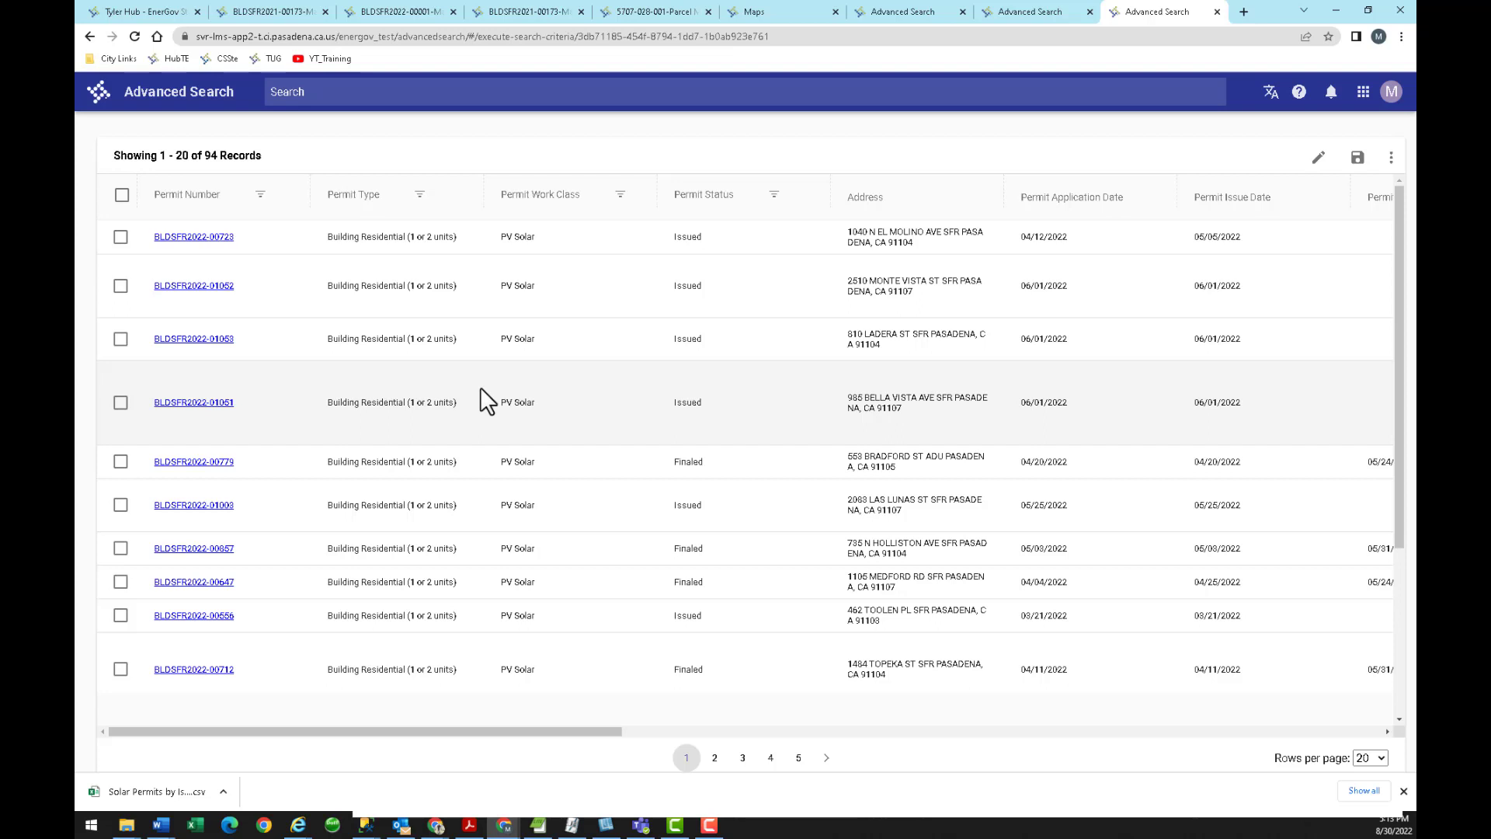
pyautogui.click(178, 105)
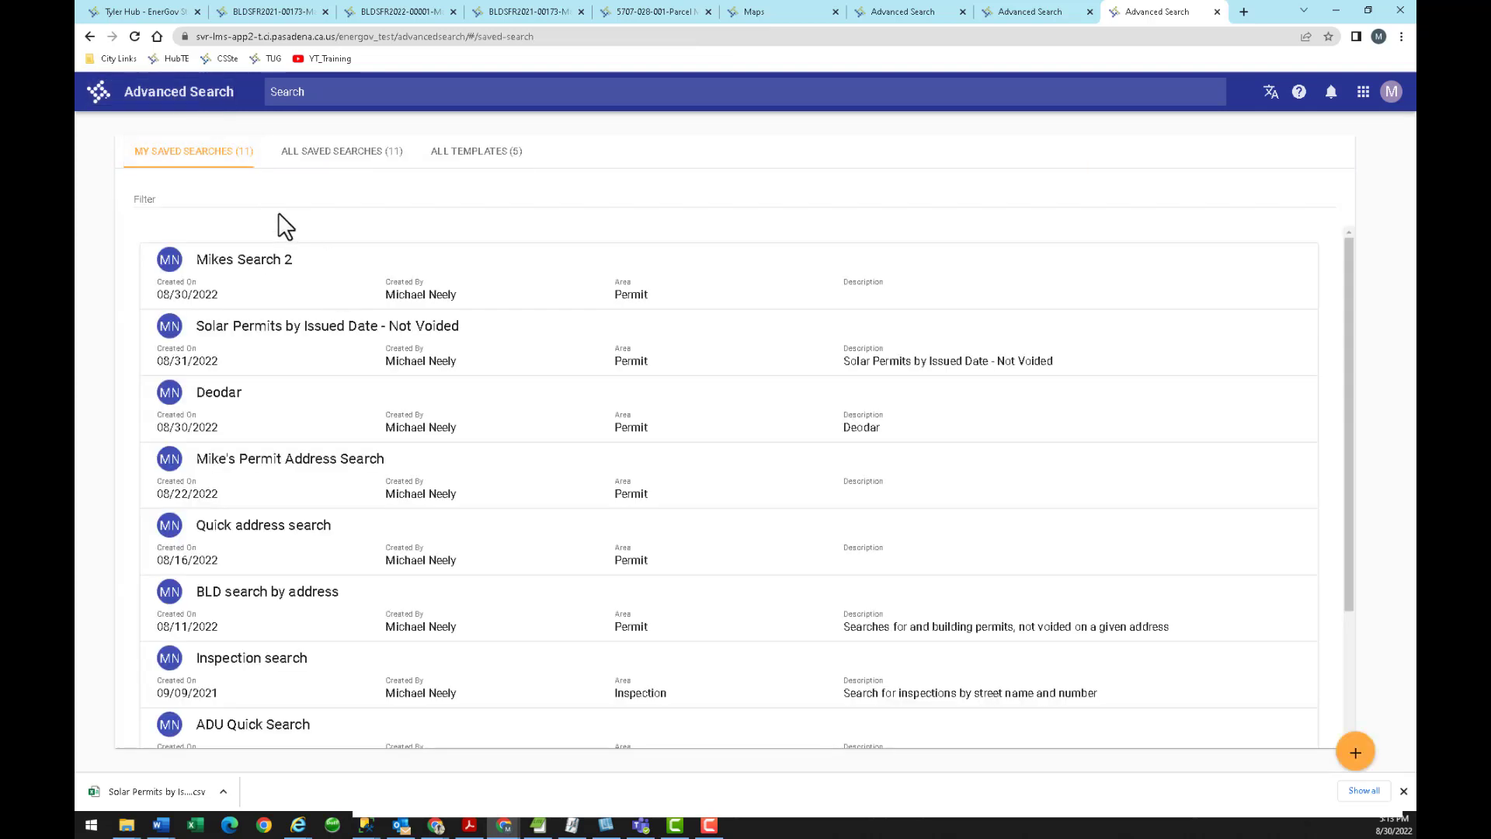
# Open the saved heatherside search's criteria and output fields, and look up 'C of O' fields.
pyautogui.click(315, 273)
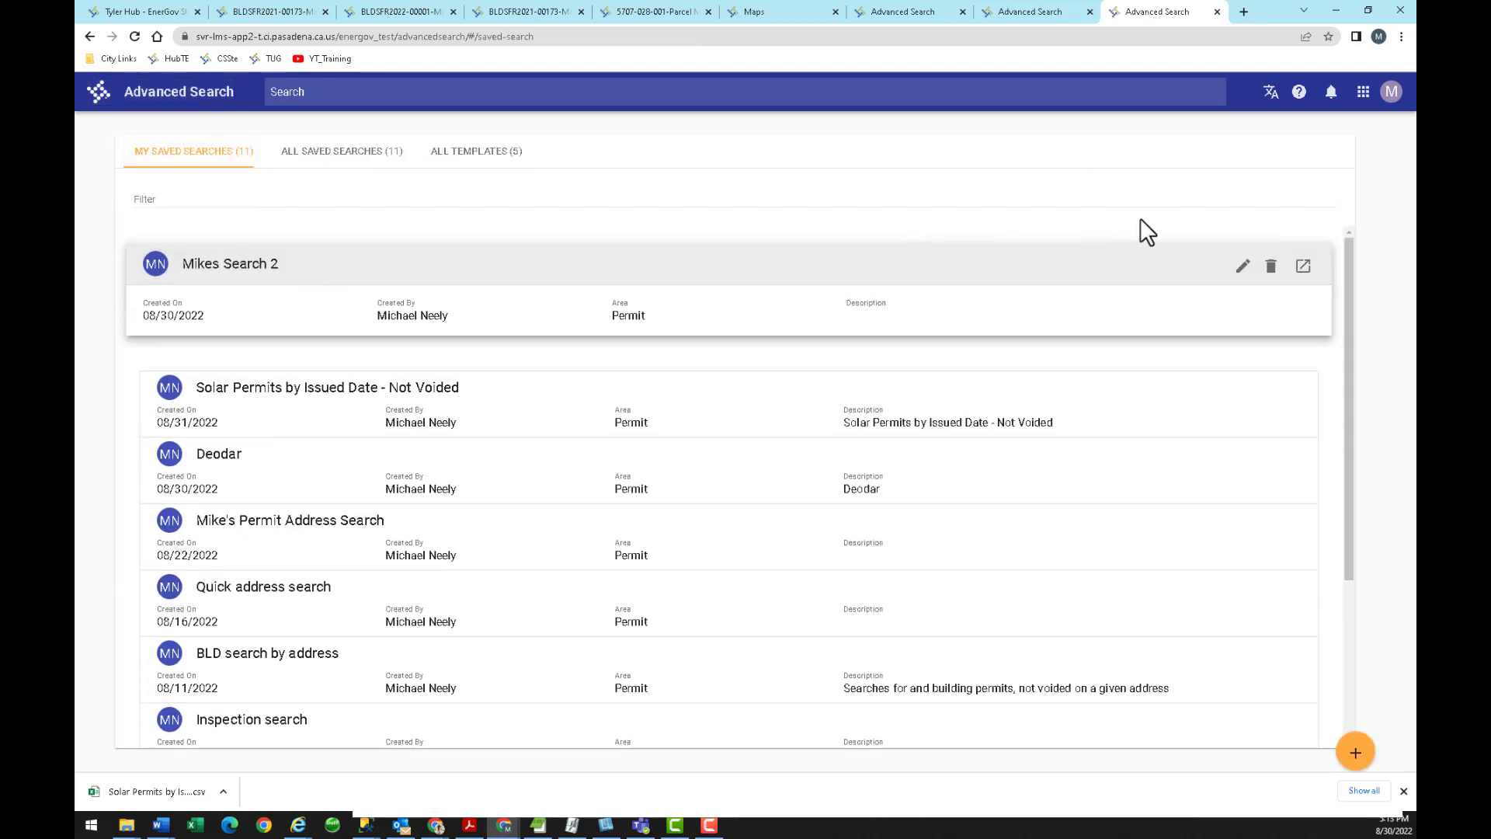
pyautogui.click(1245, 268)
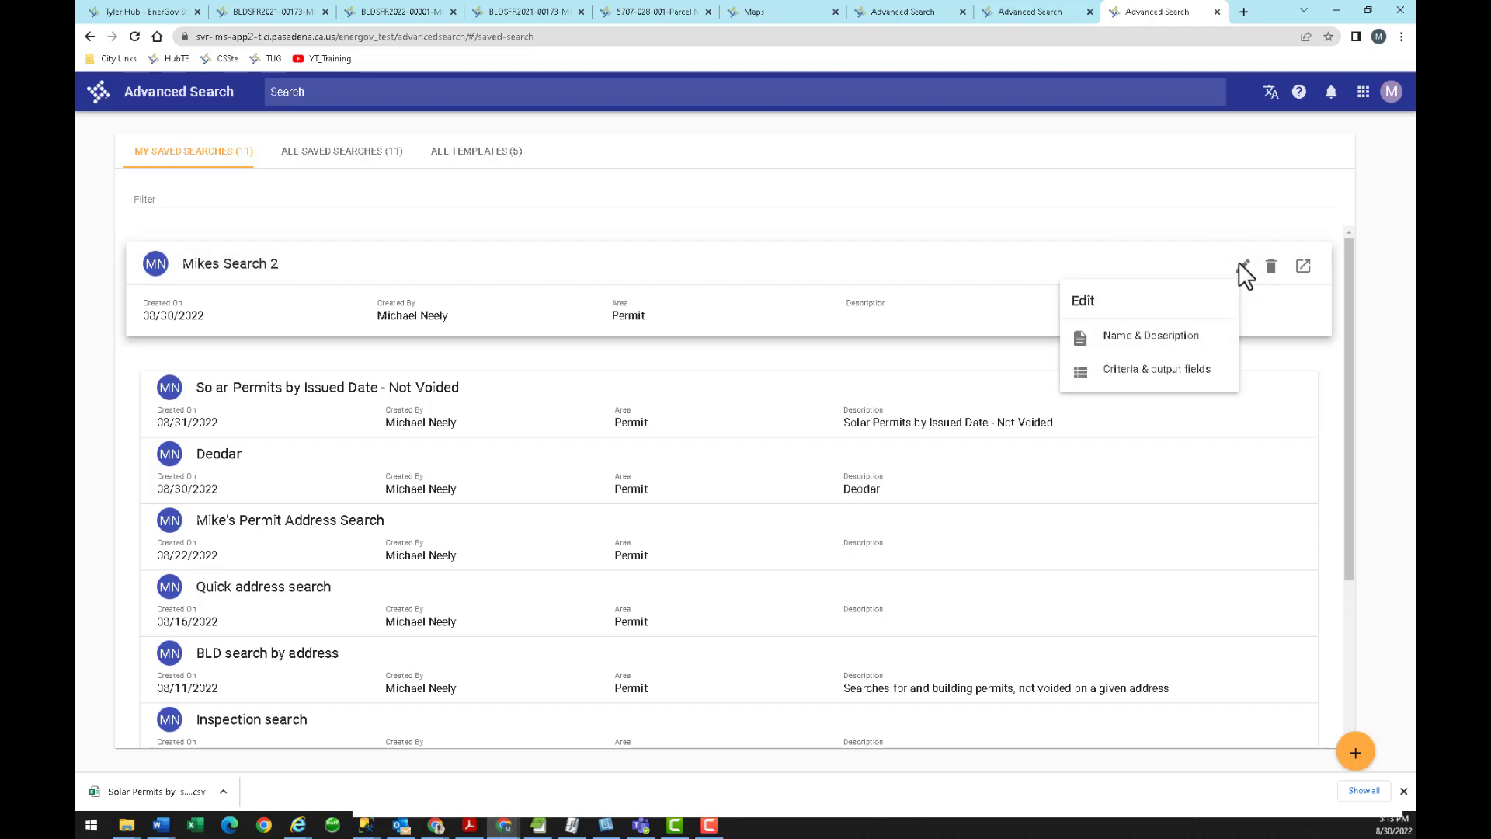
pyautogui.click(1139, 371)
pyautogui.click(211, 215)
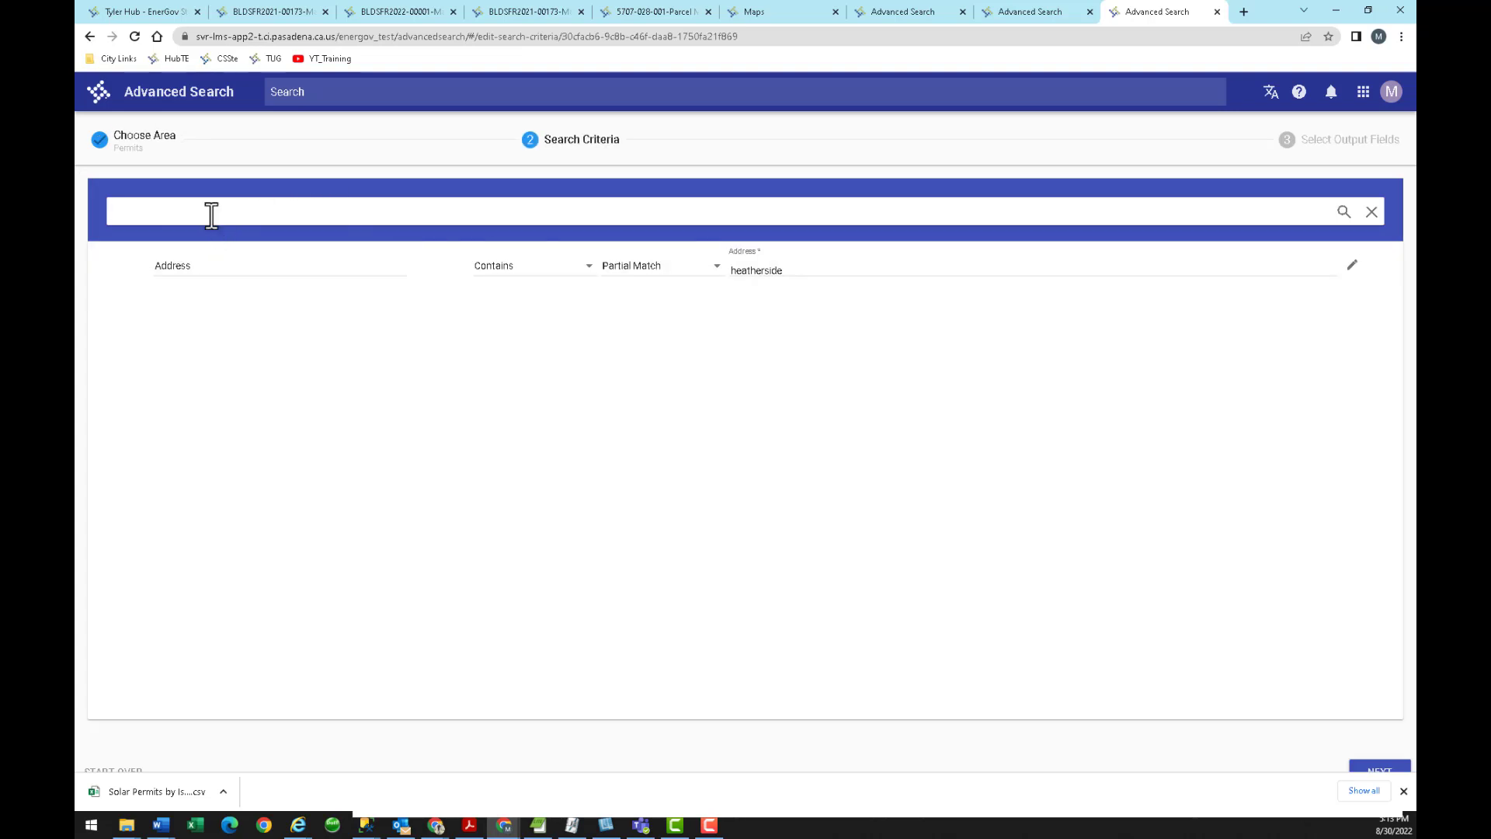
pyautogui.write('cd')
pyautogui.press('BackSpace')
pyautogui.write('of o')
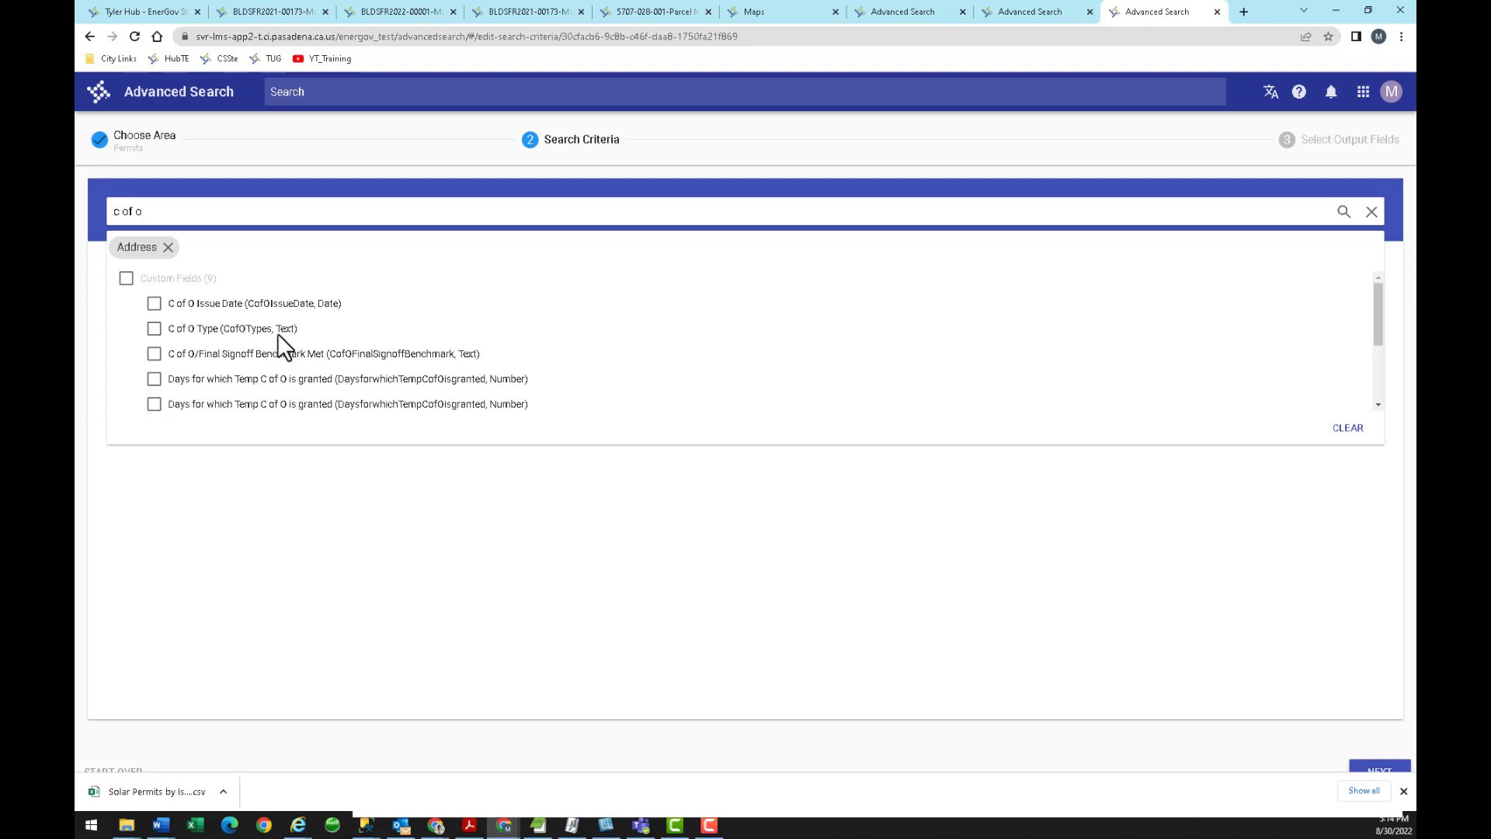
# Add C of O Issue Date with a Between comparison, then switch to permit BLDSFR2021-00173.
pyautogui.click(154, 303)
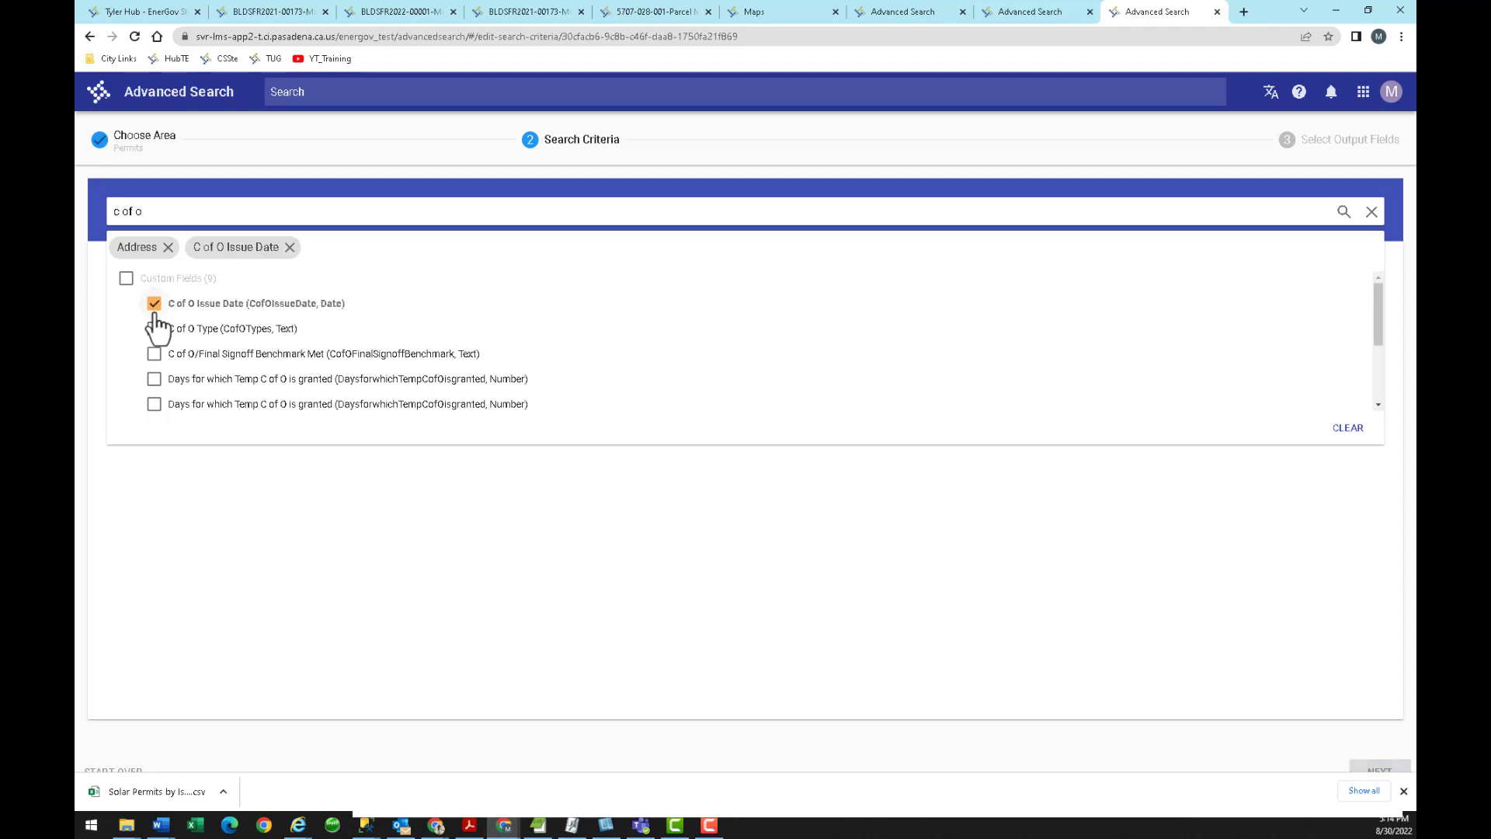
pyautogui.click(325, 455)
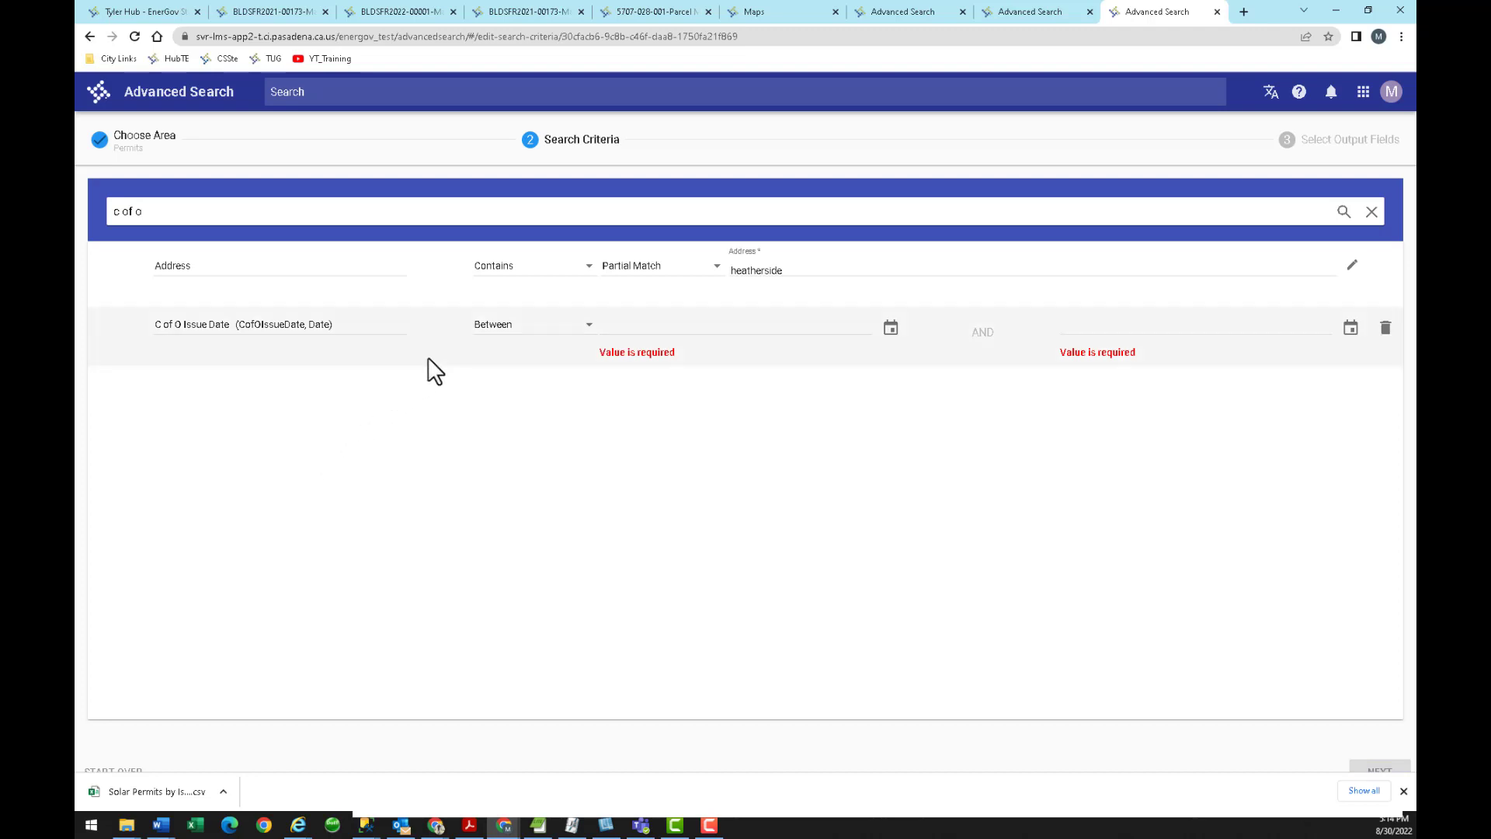
pyautogui.click(557, 329)
pyautogui.click(558, 330)
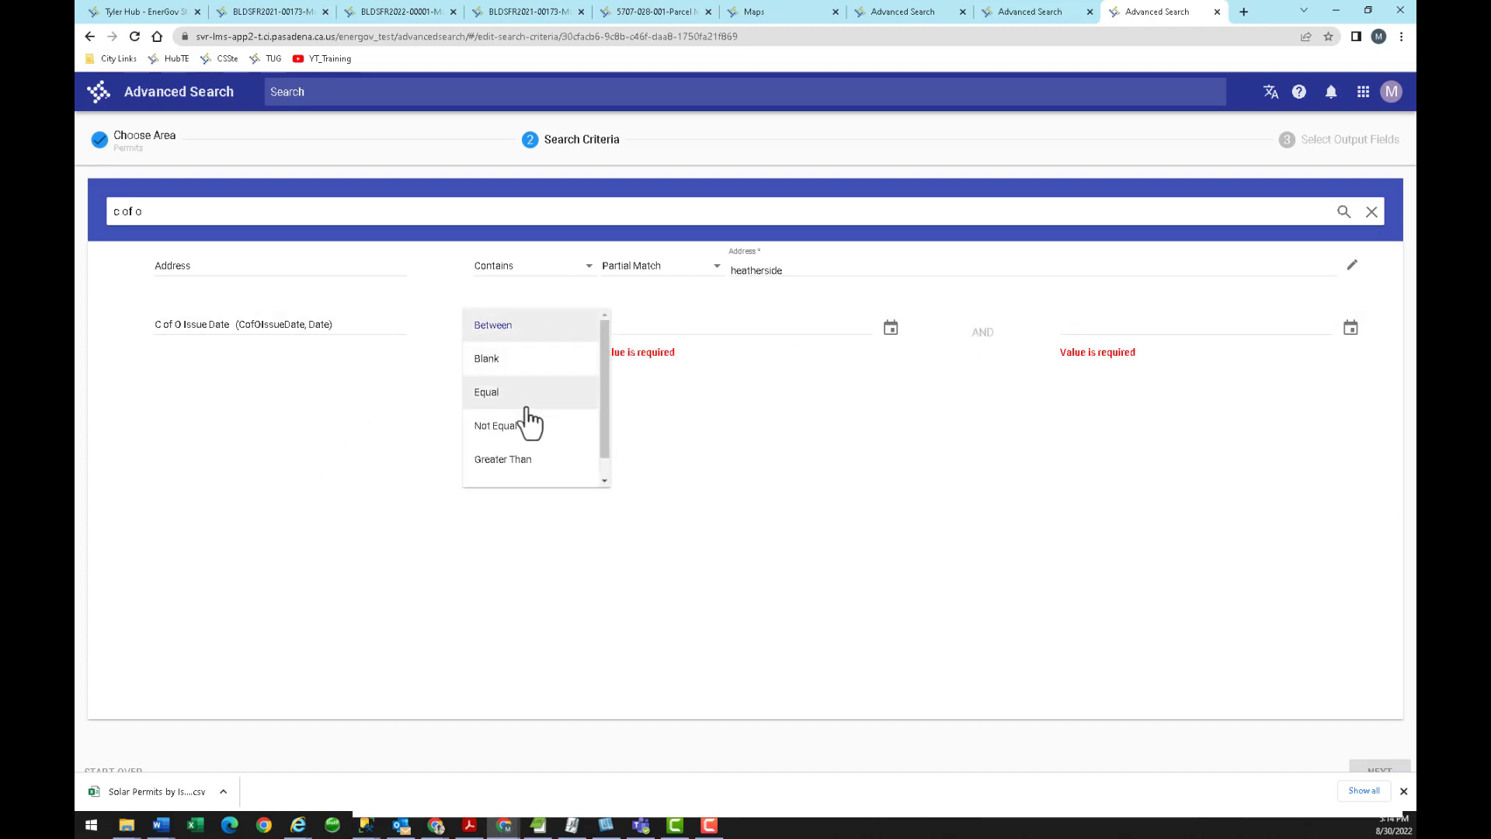
pyautogui.click(551, 331)
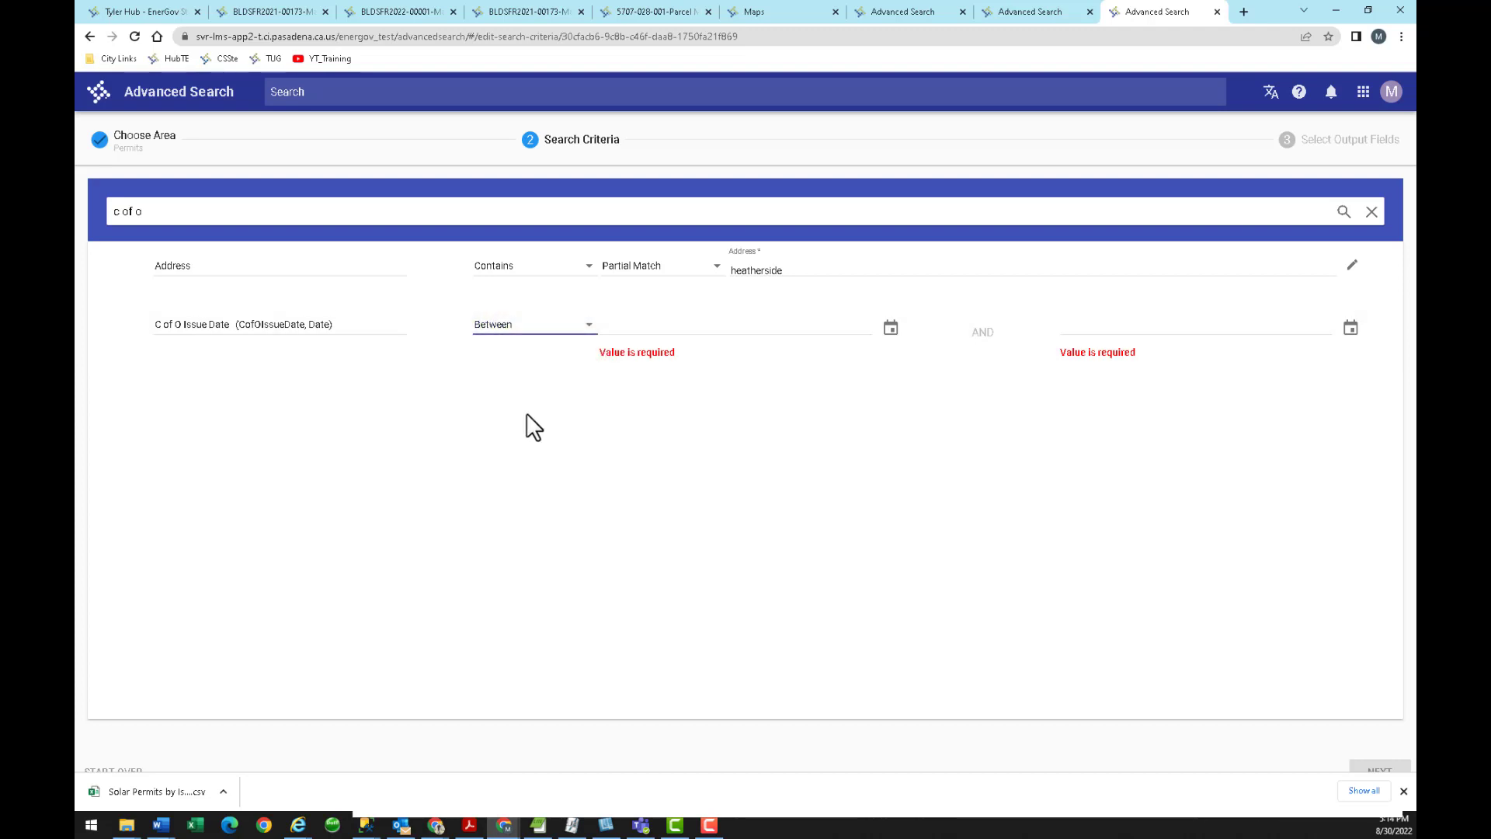
pyautogui.click(524, 14)
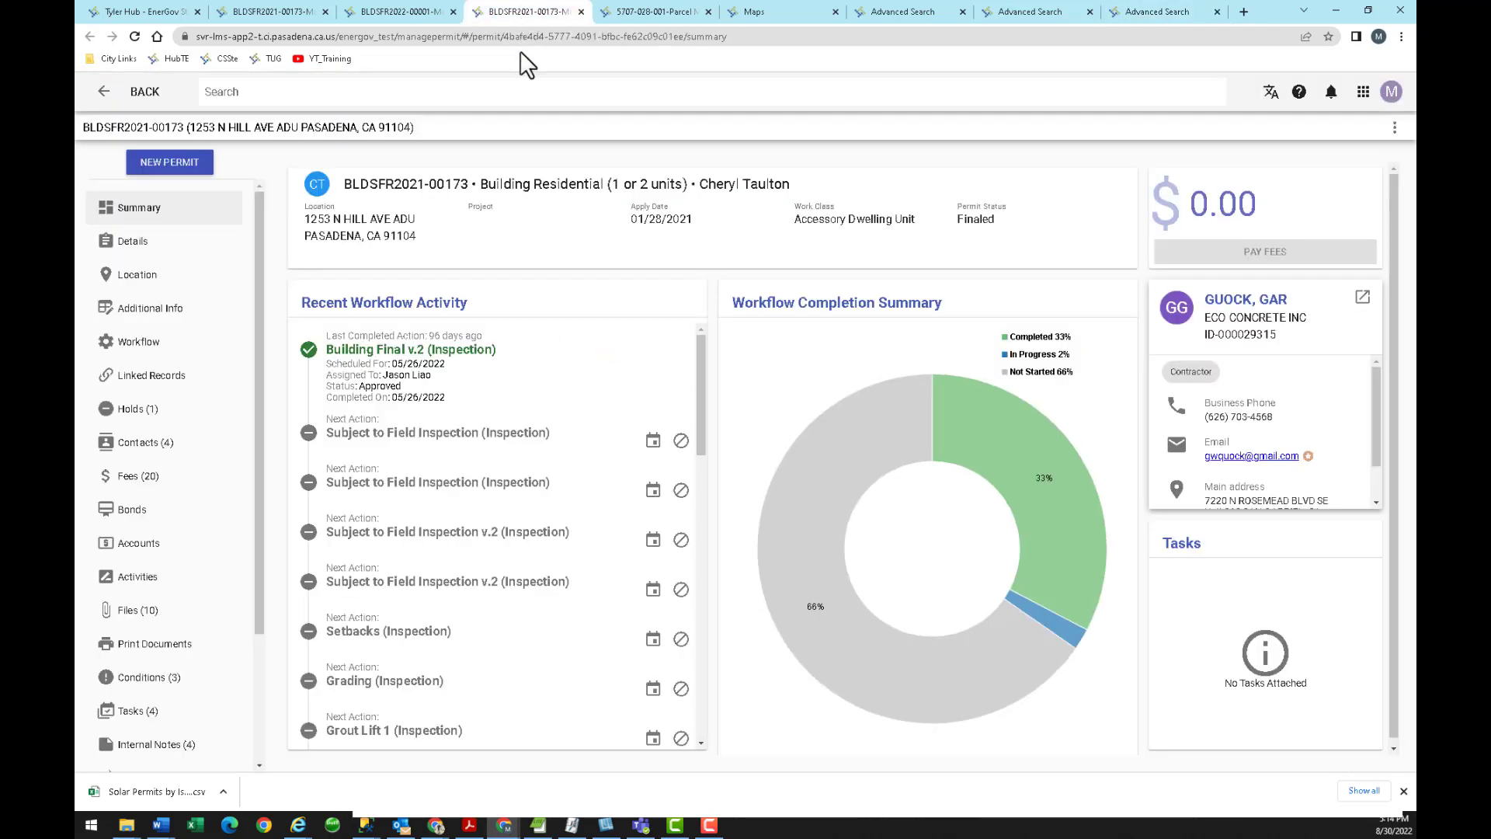
# Review the location and details of permit BLDSFR2021-00173, then return to the Tyler Hub Start Page.
pyautogui.click(157, 272)
pyautogui.click(147, 244)
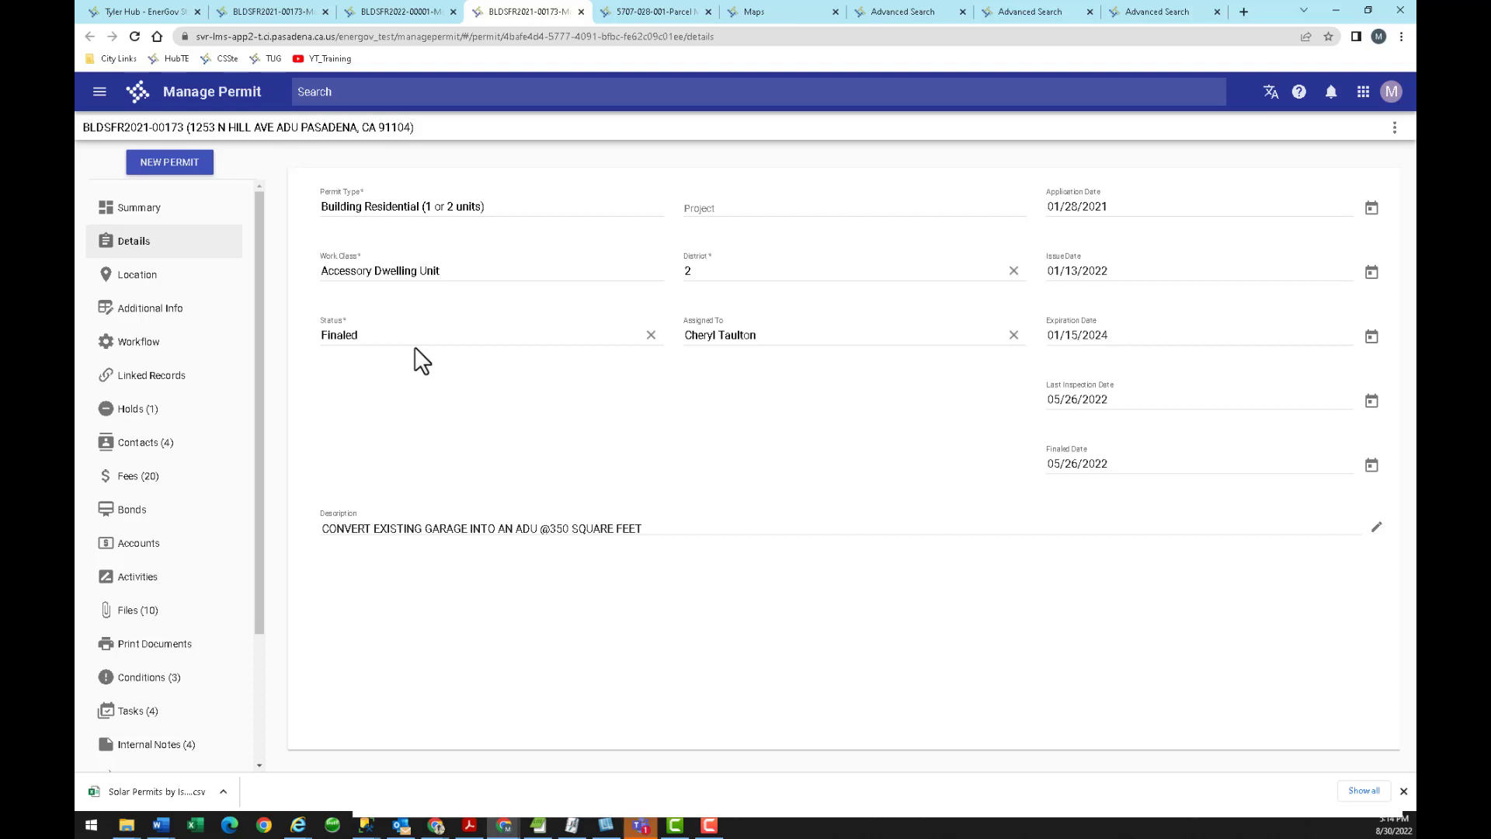
pyautogui.click(348, 92)
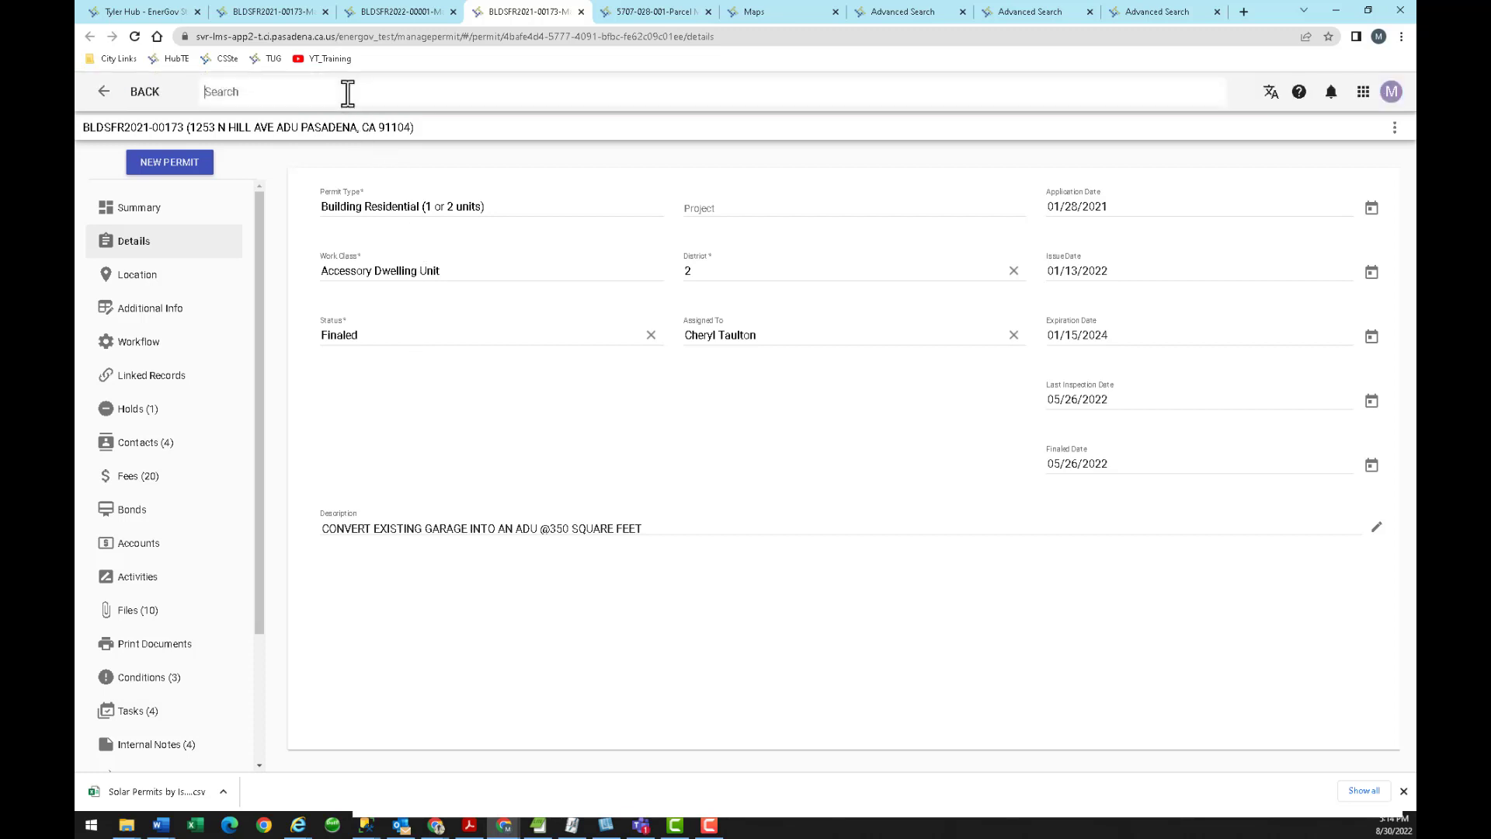
pyautogui.click(160, 15)
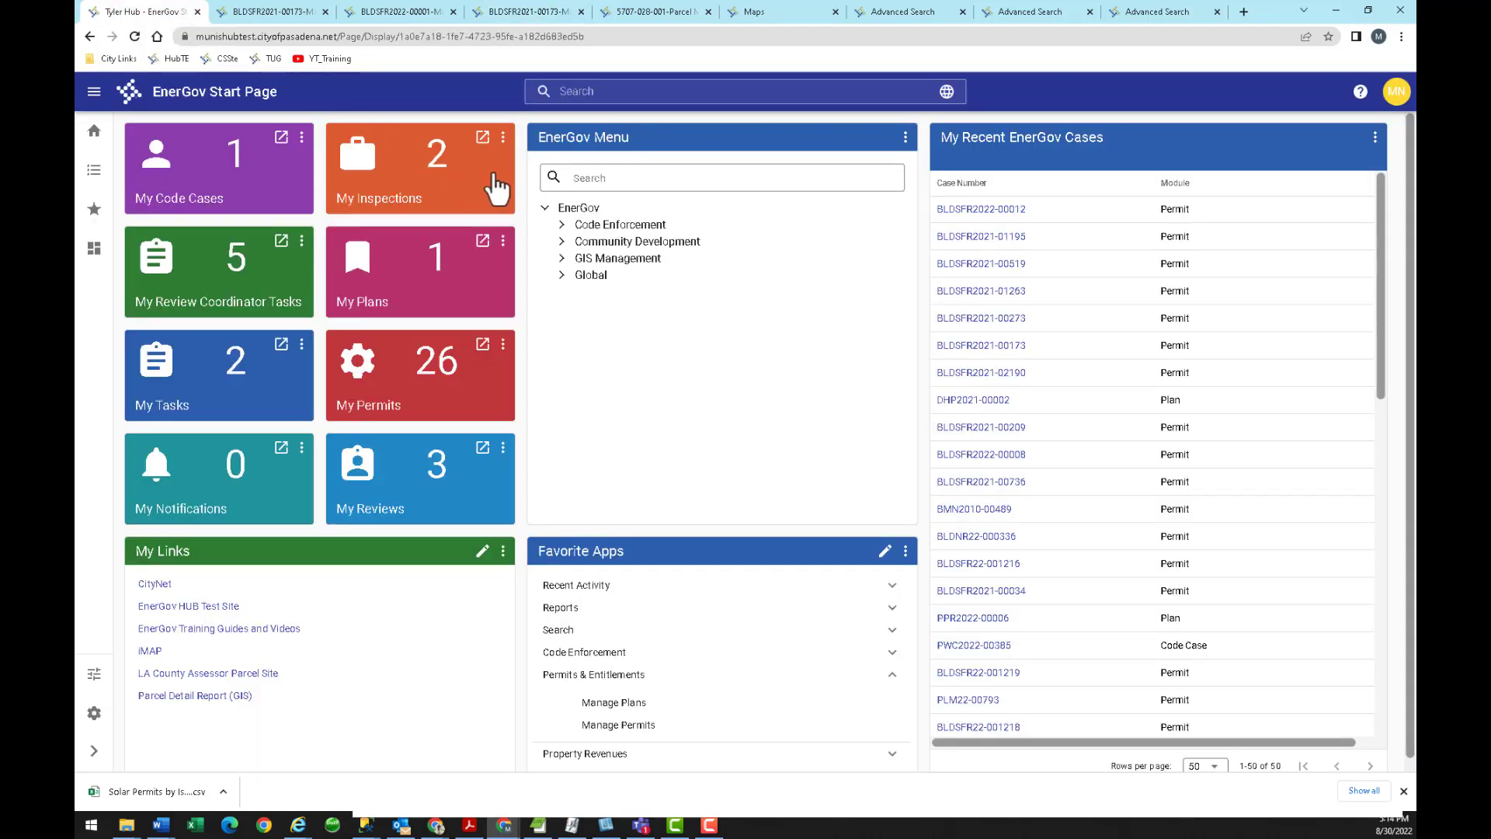
# Browse the EnerGov Global menu groups, then launch System Wide Reports from the Reports favorites.
pyautogui.click(563, 276)
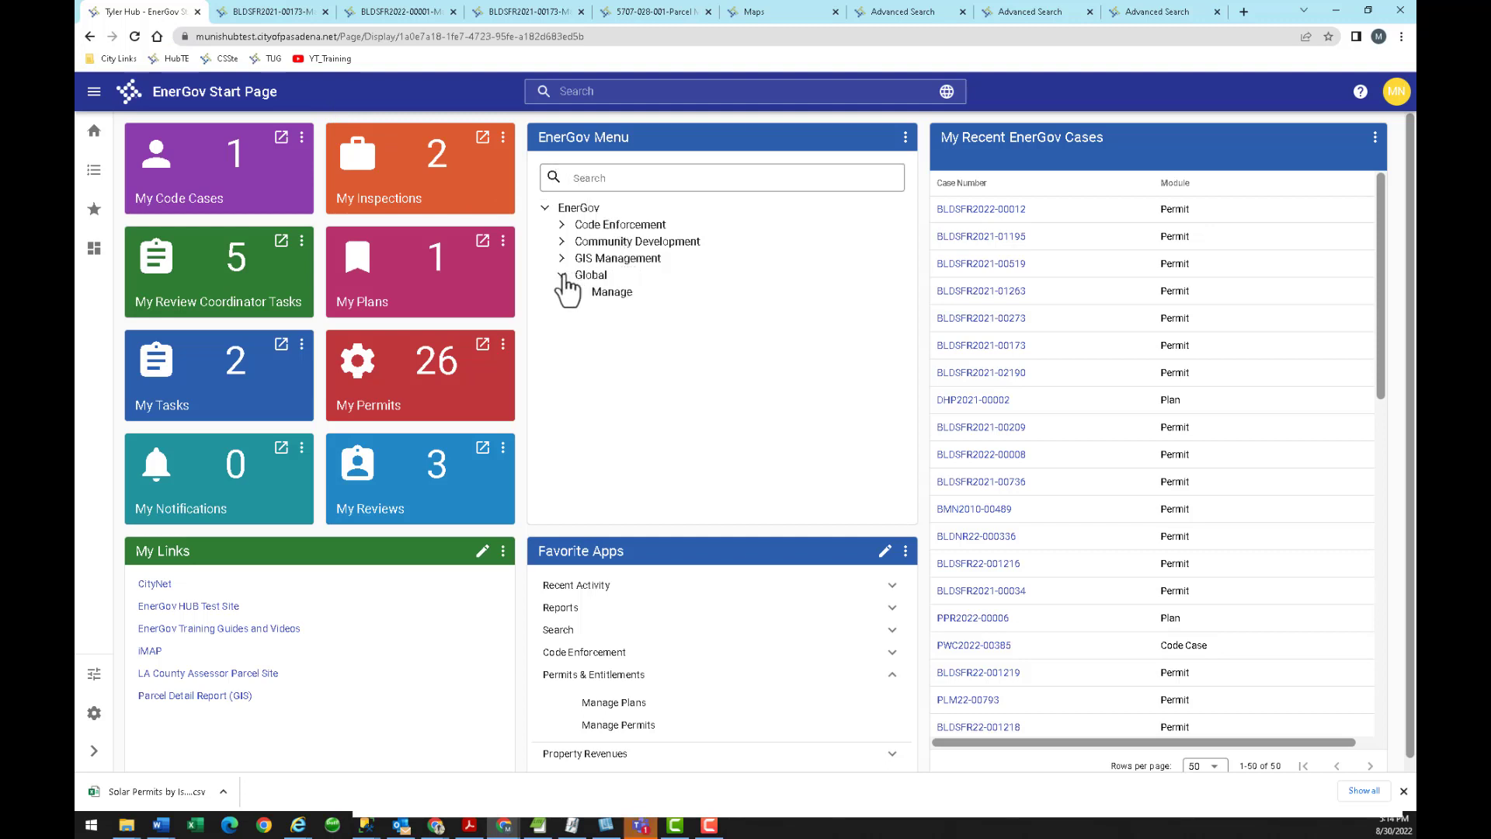
pyautogui.click(578, 291)
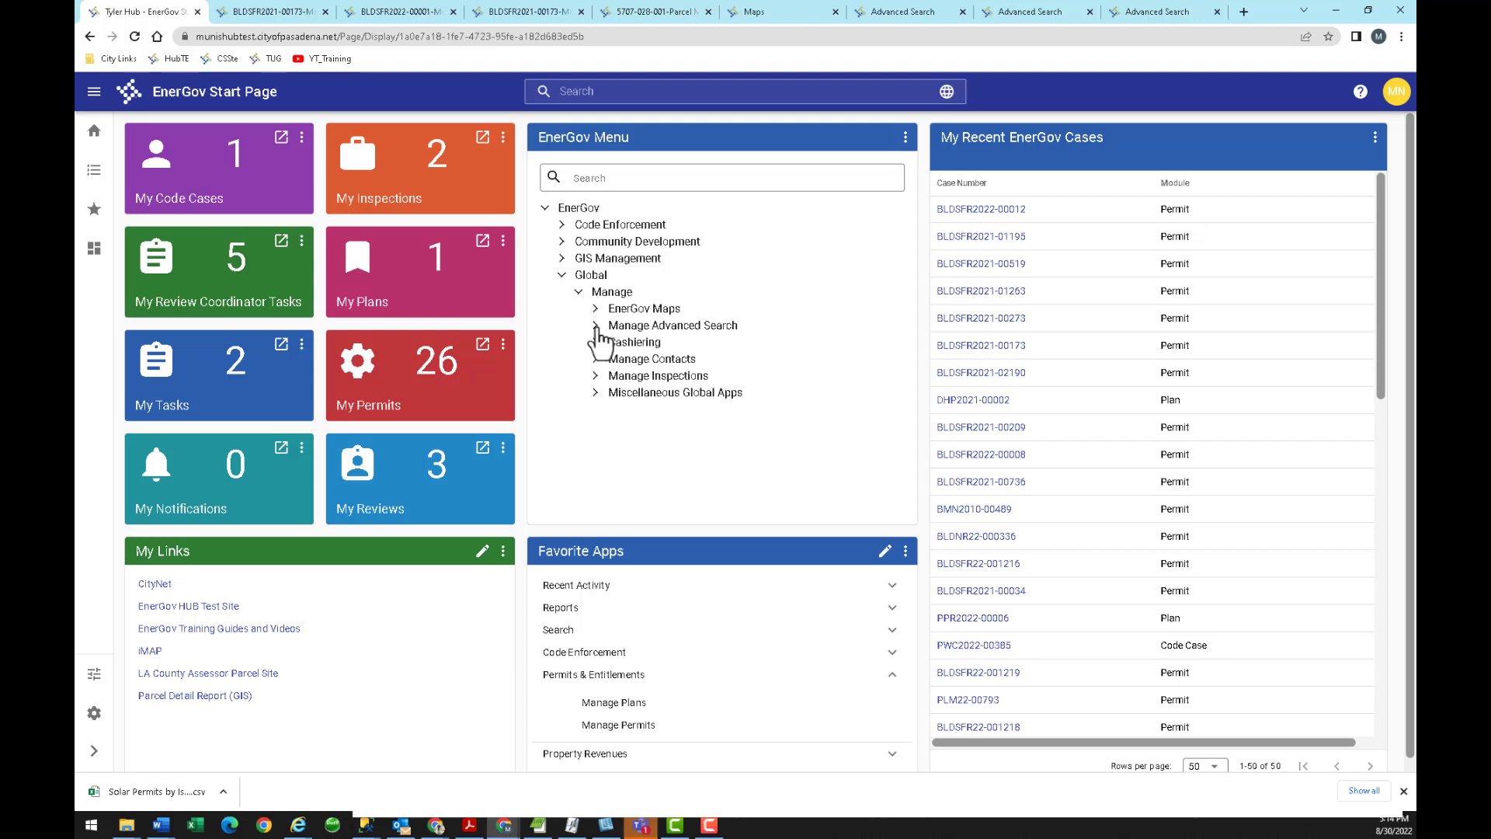
pyautogui.click(596, 326)
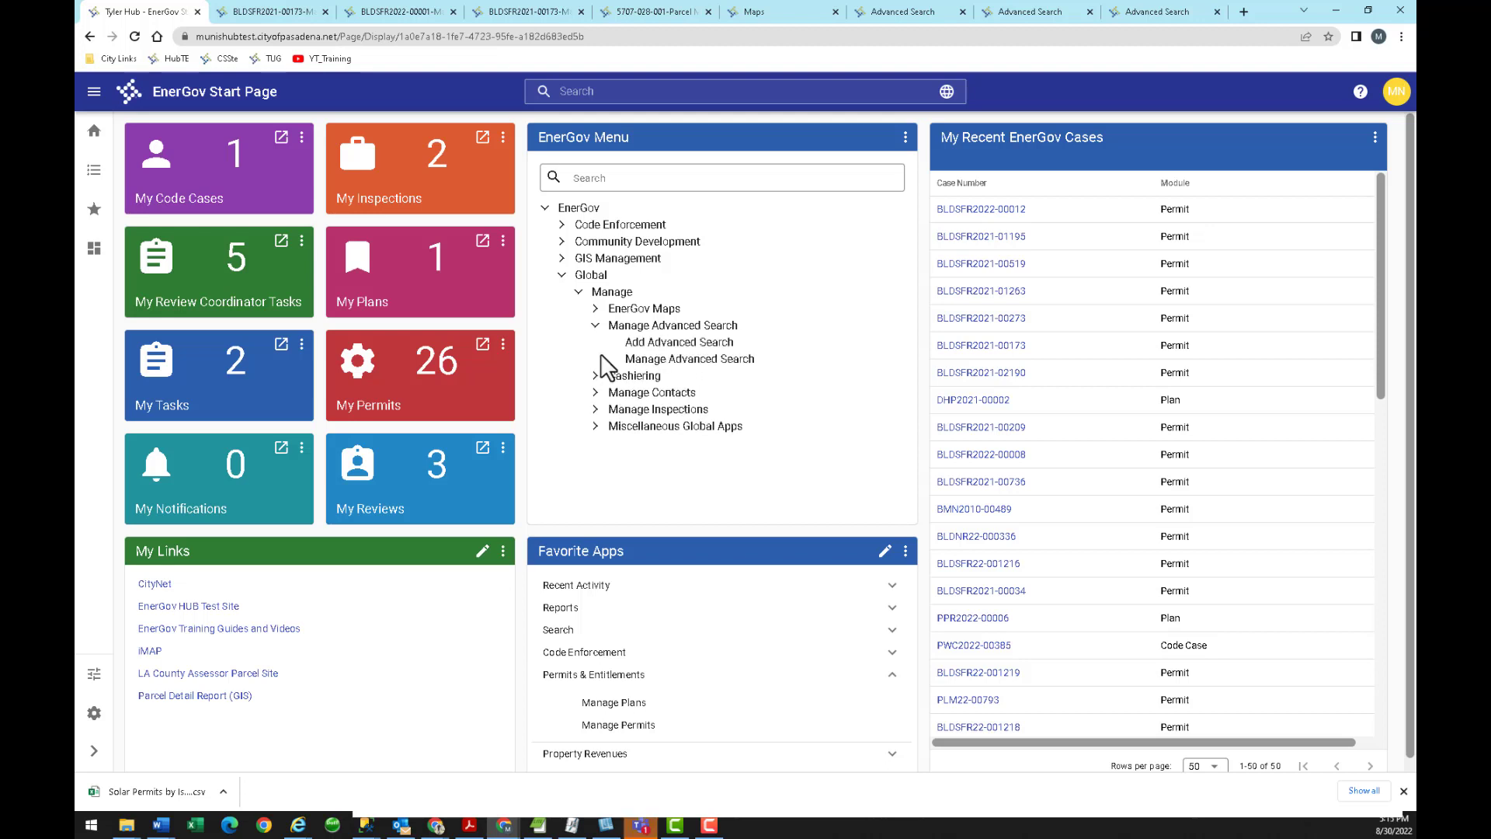
pyautogui.click(597, 428)
pyautogui.scroll(-1, 621, 435)
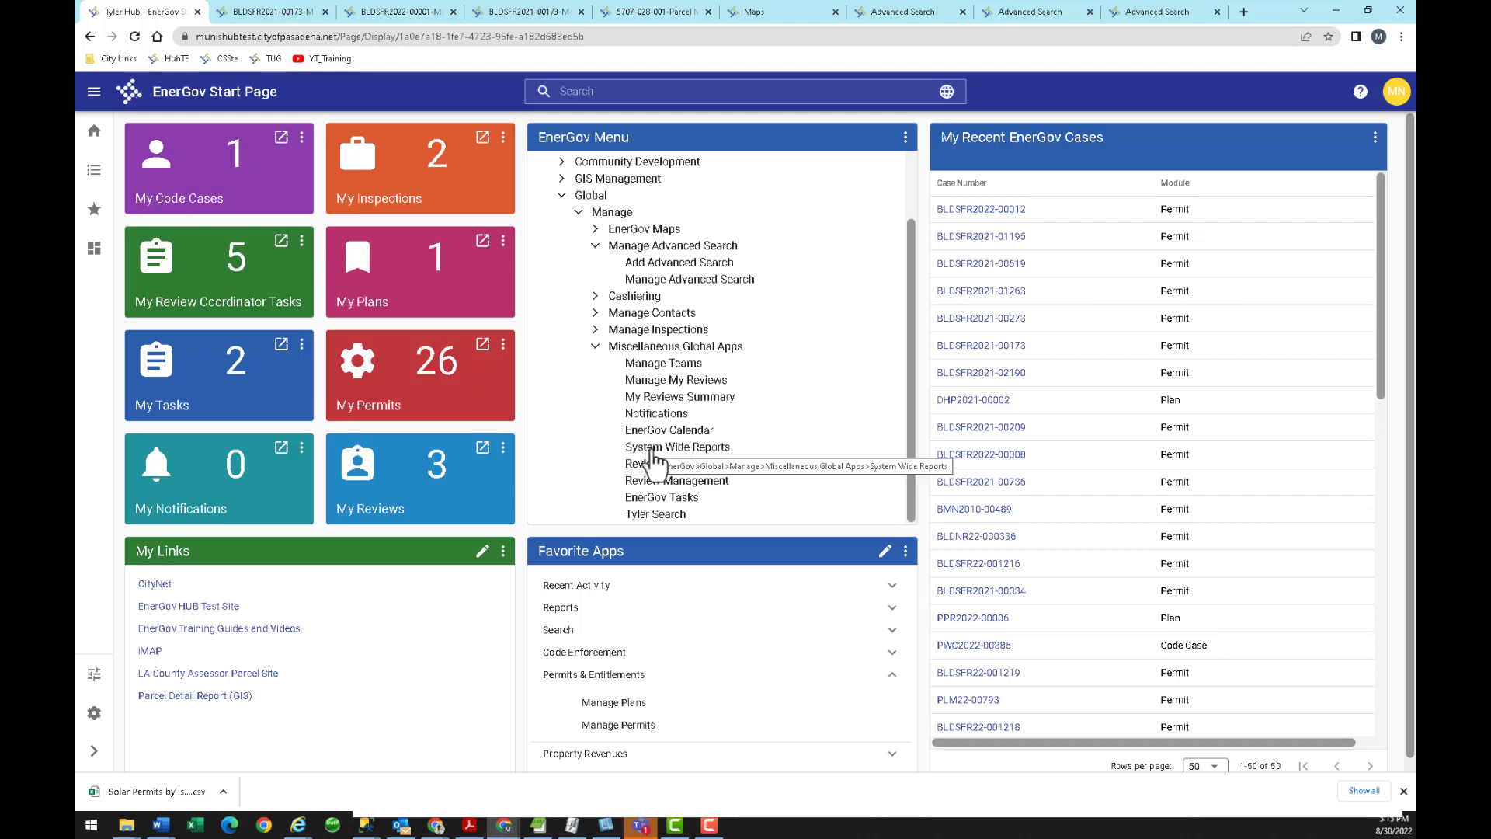
pyautogui.click(652, 449)
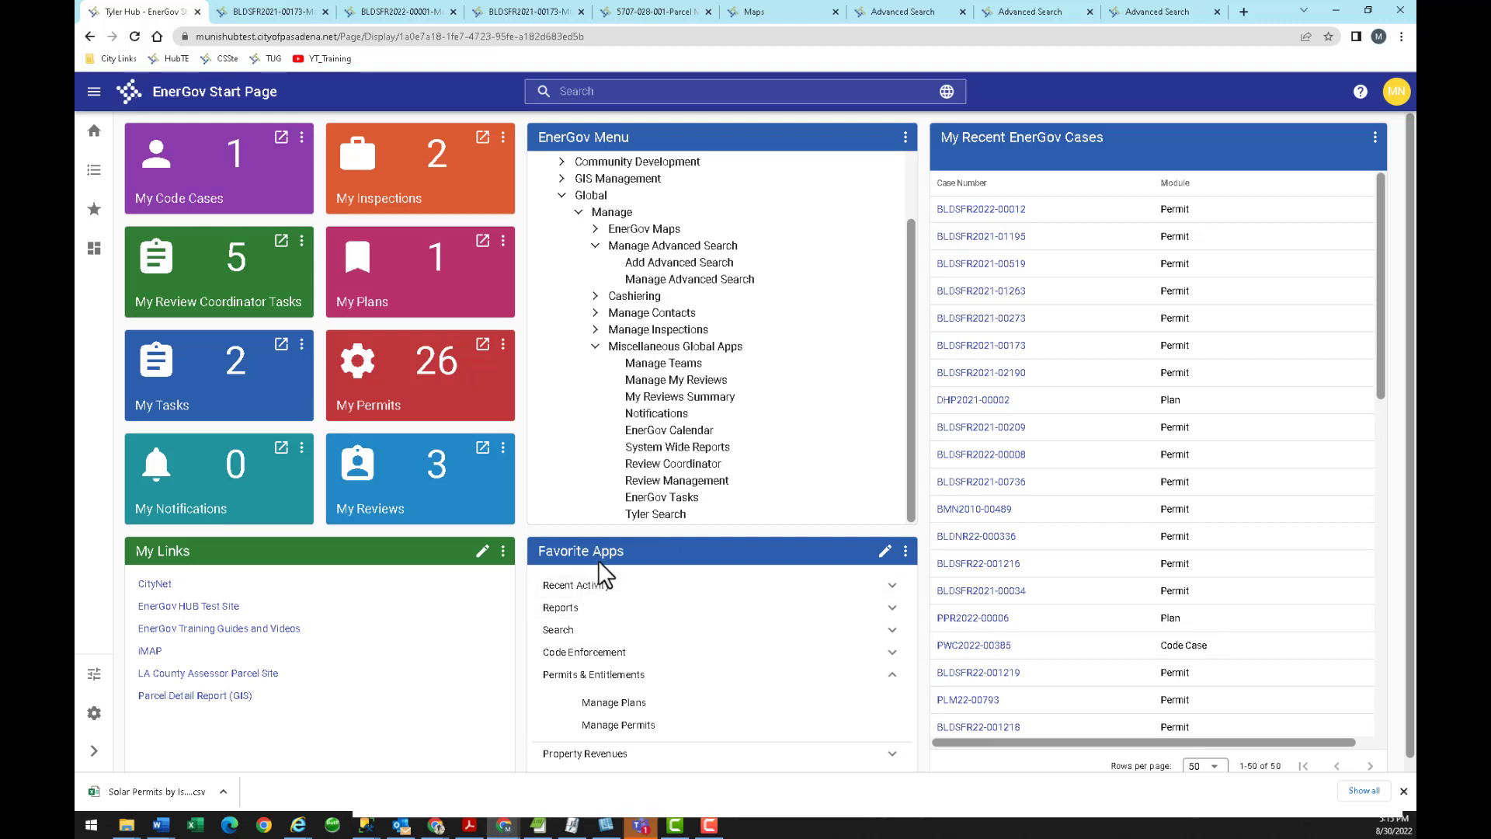
pyautogui.click(581, 609)
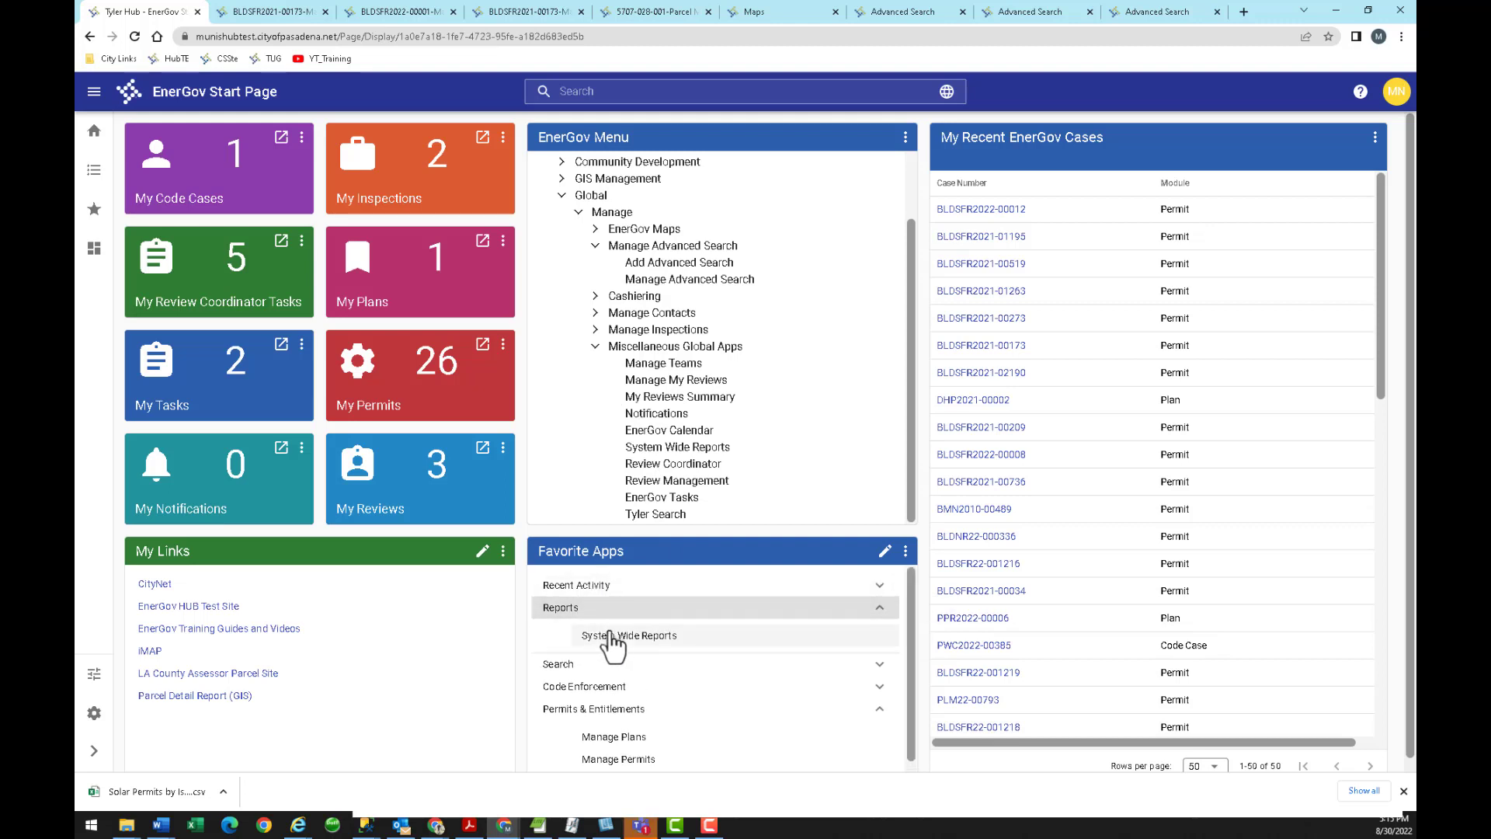
pyautogui.click(617, 635)
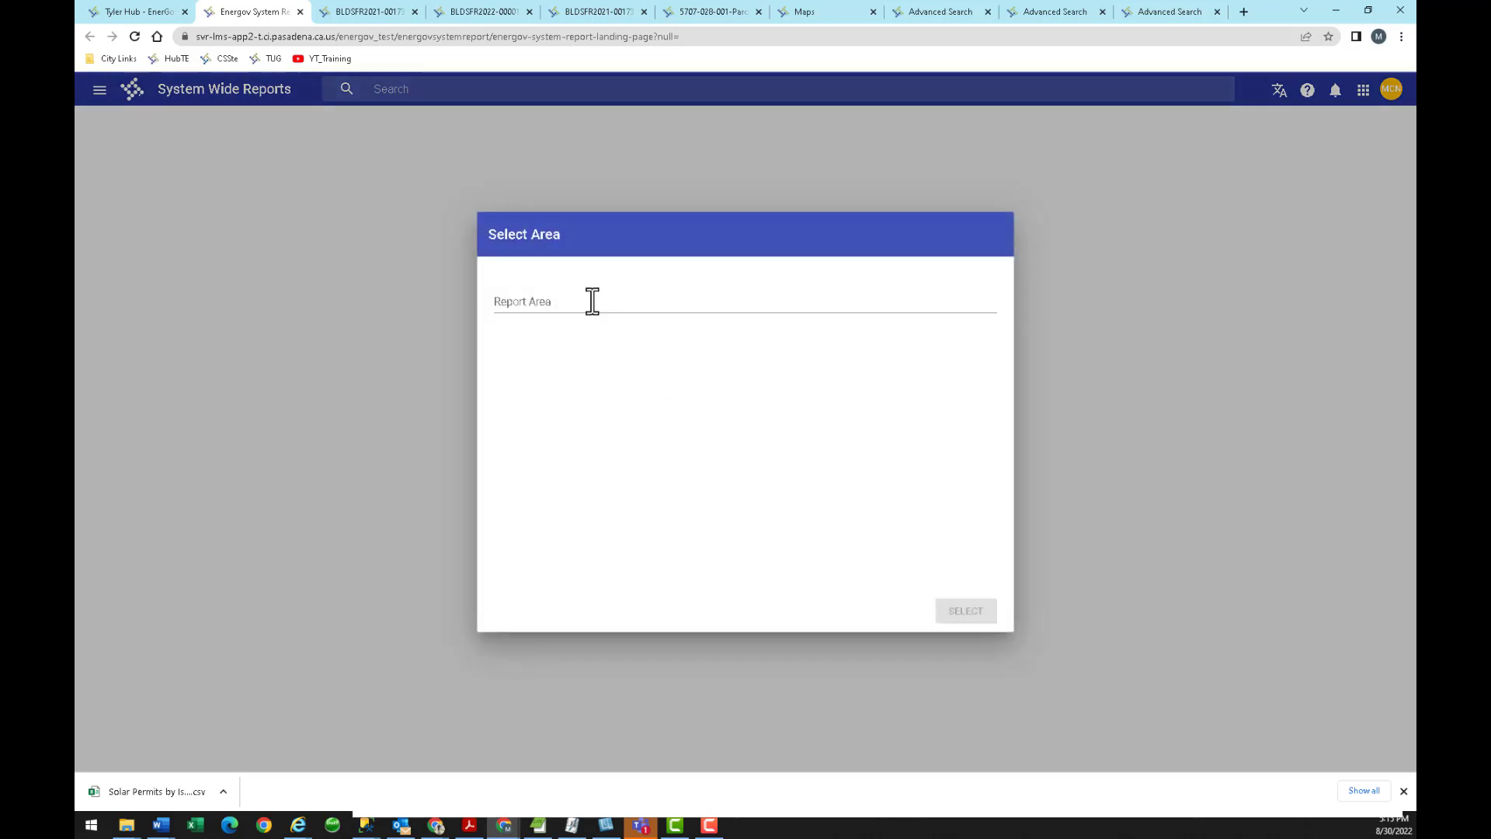
# Select Permit Reports as the report area.
pyautogui.click(593, 300)
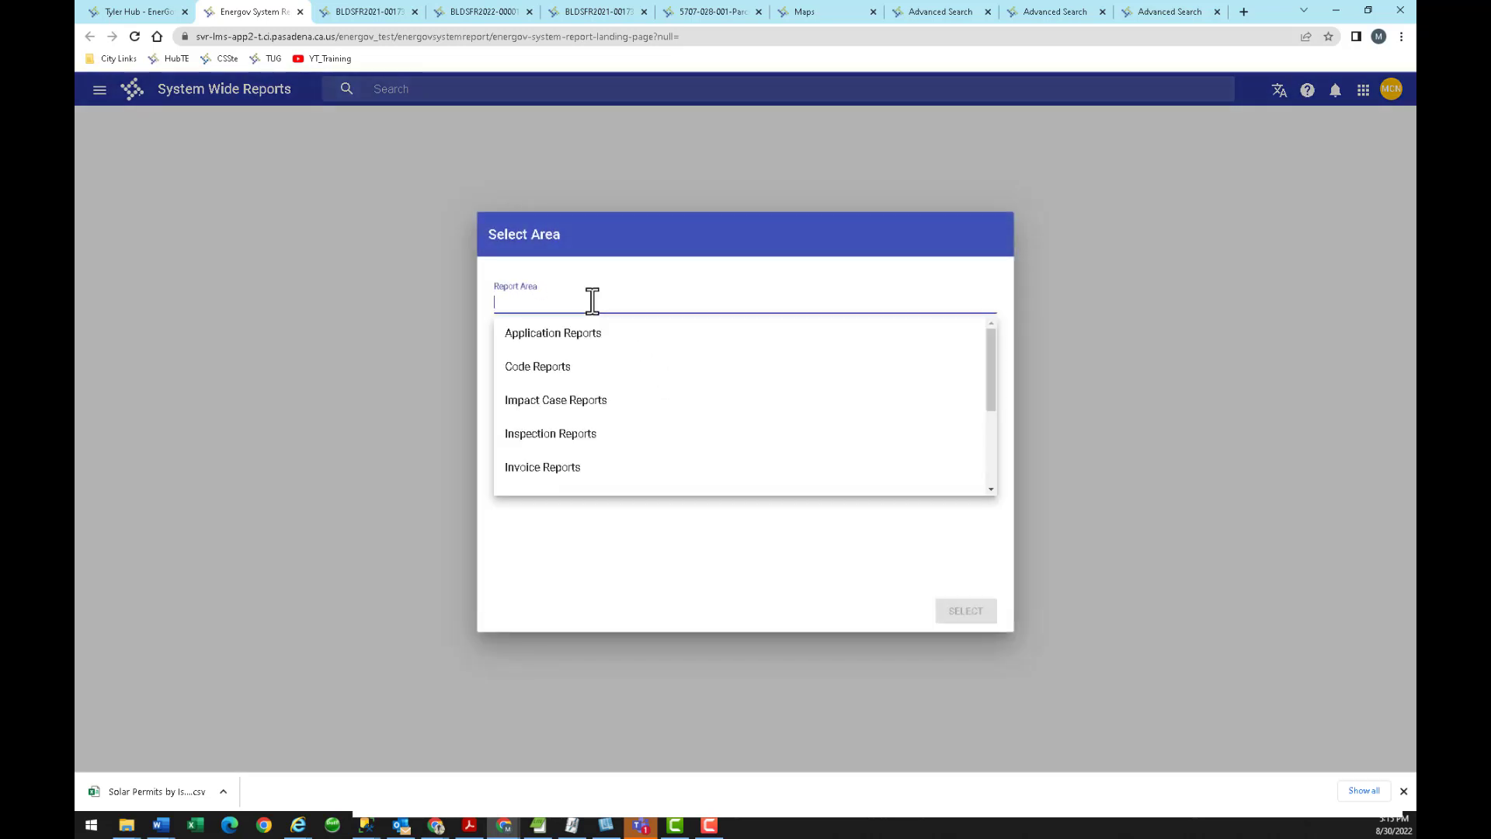
pyautogui.scroll(-1, 592, 397)
pyautogui.scroll(-1, 591, 404)
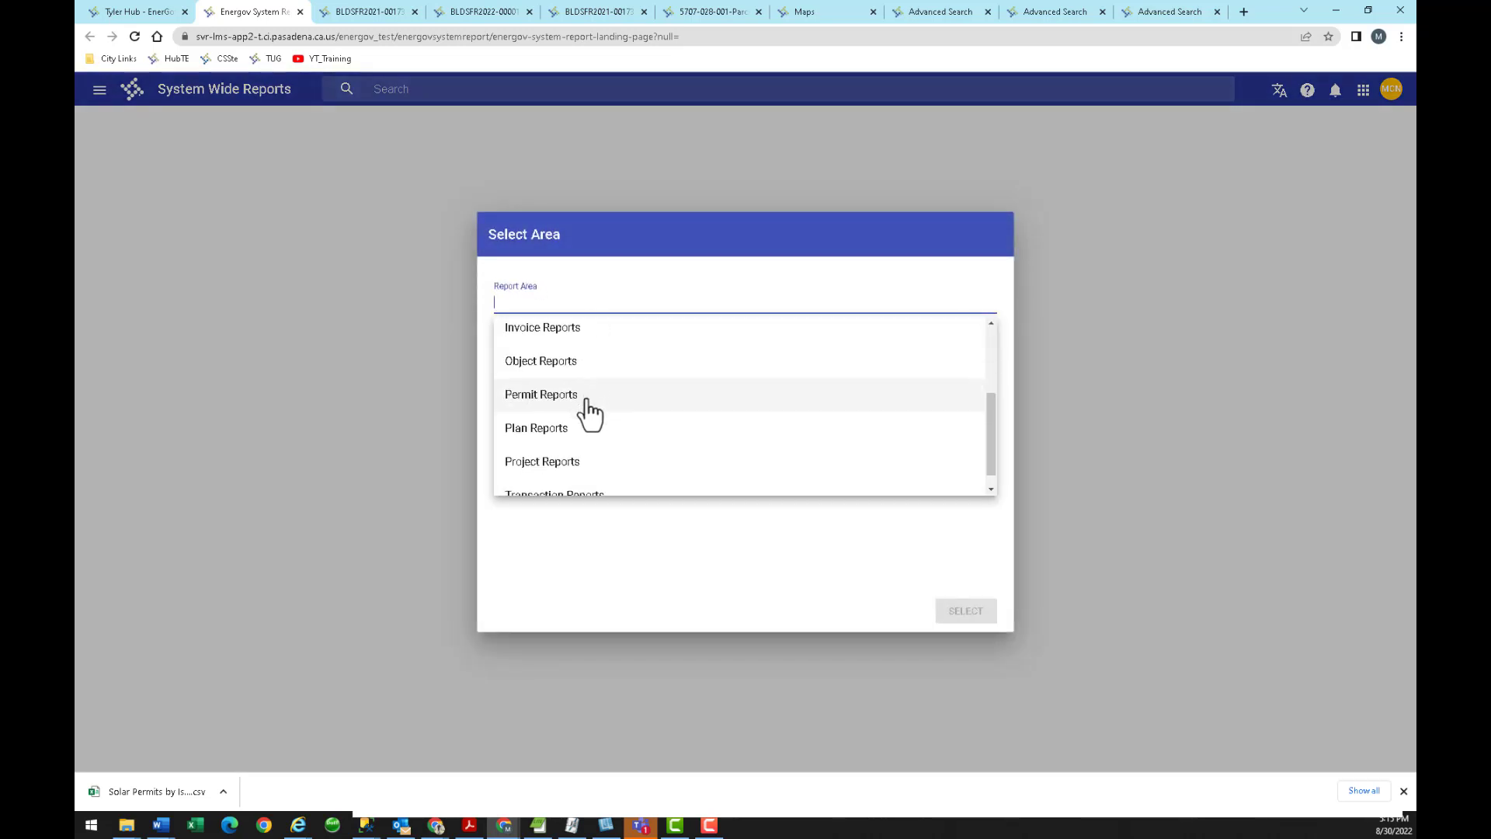
pyautogui.click(575, 396)
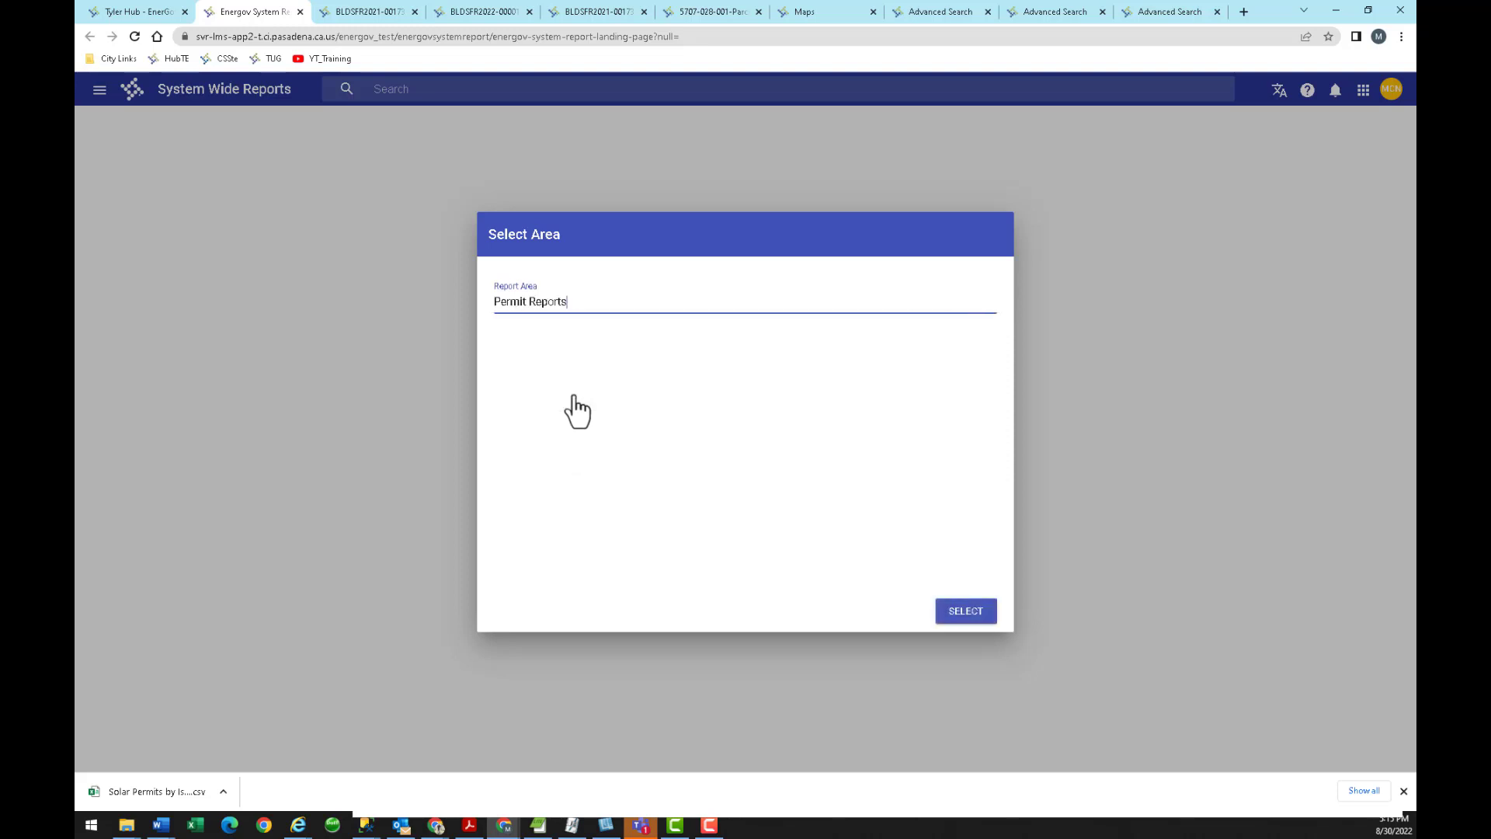
pyautogui.click(960, 614)
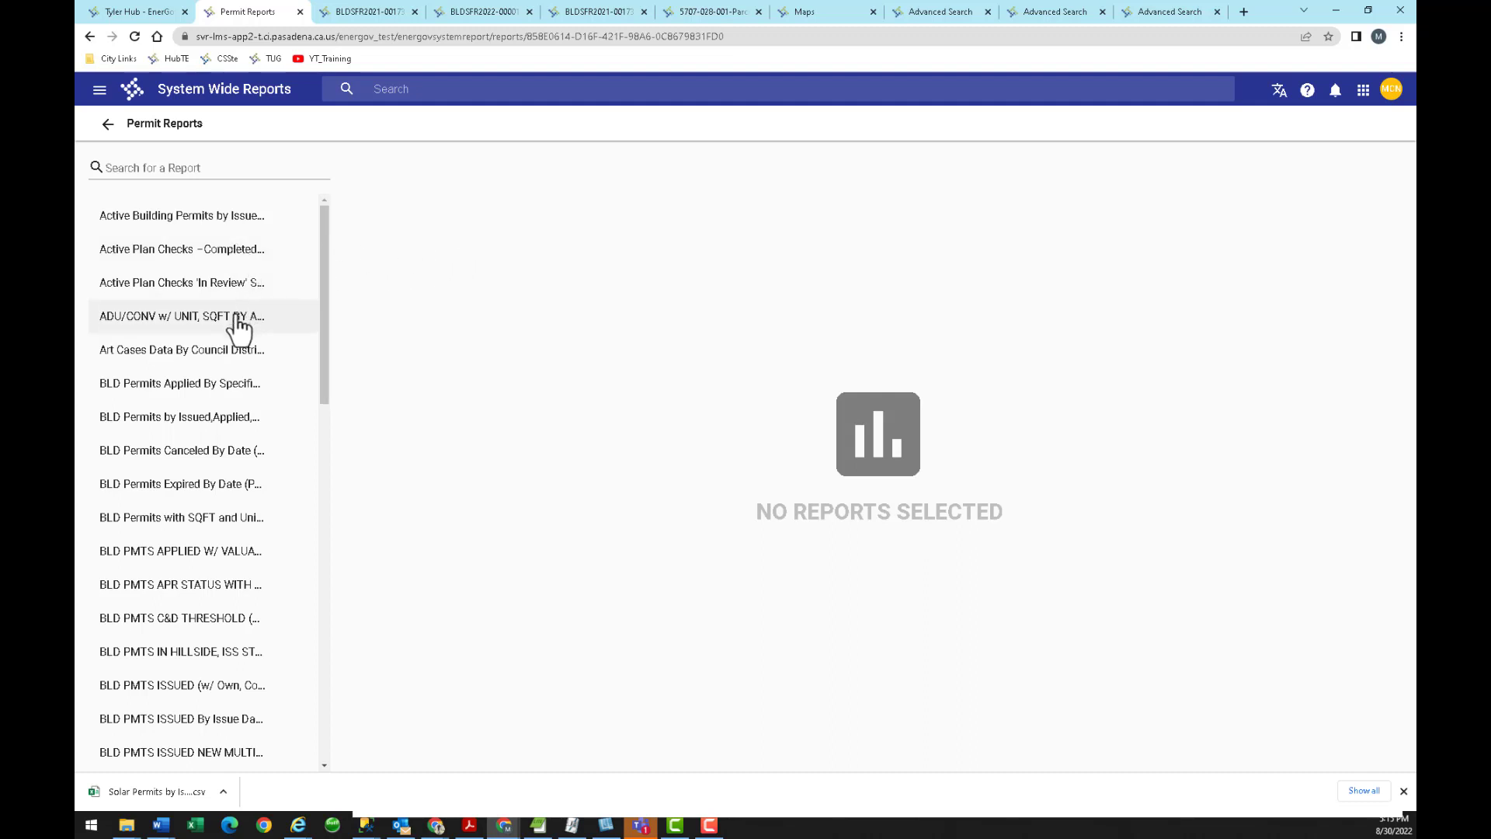
# Scroll through the list of available permit reports.
pyautogui.hotkey('ctrl', '-')
pyautogui.hotkey('ctrl', '-')
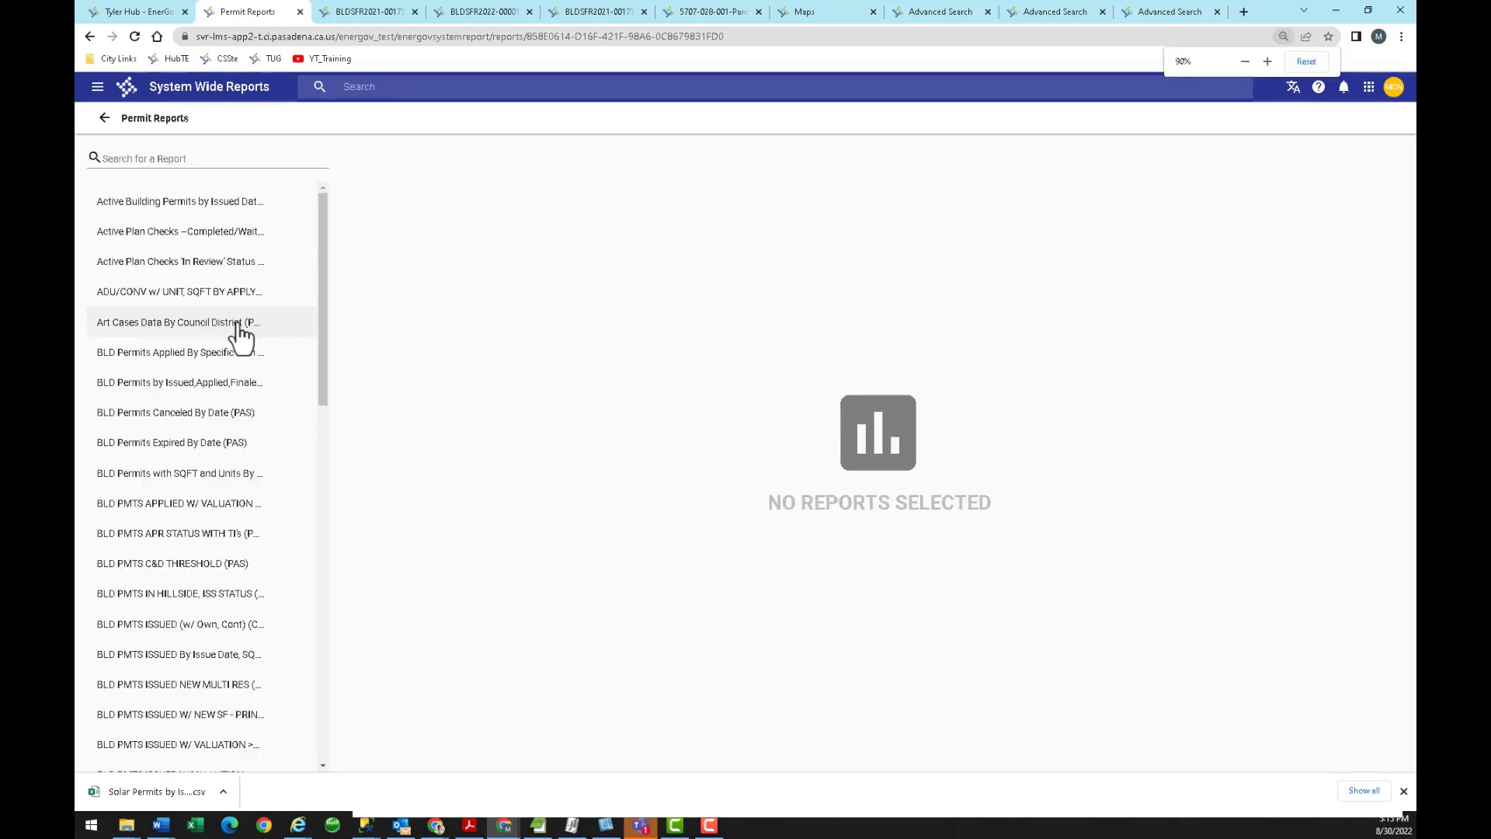
pyautogui.hotkey('ctrl', '-')
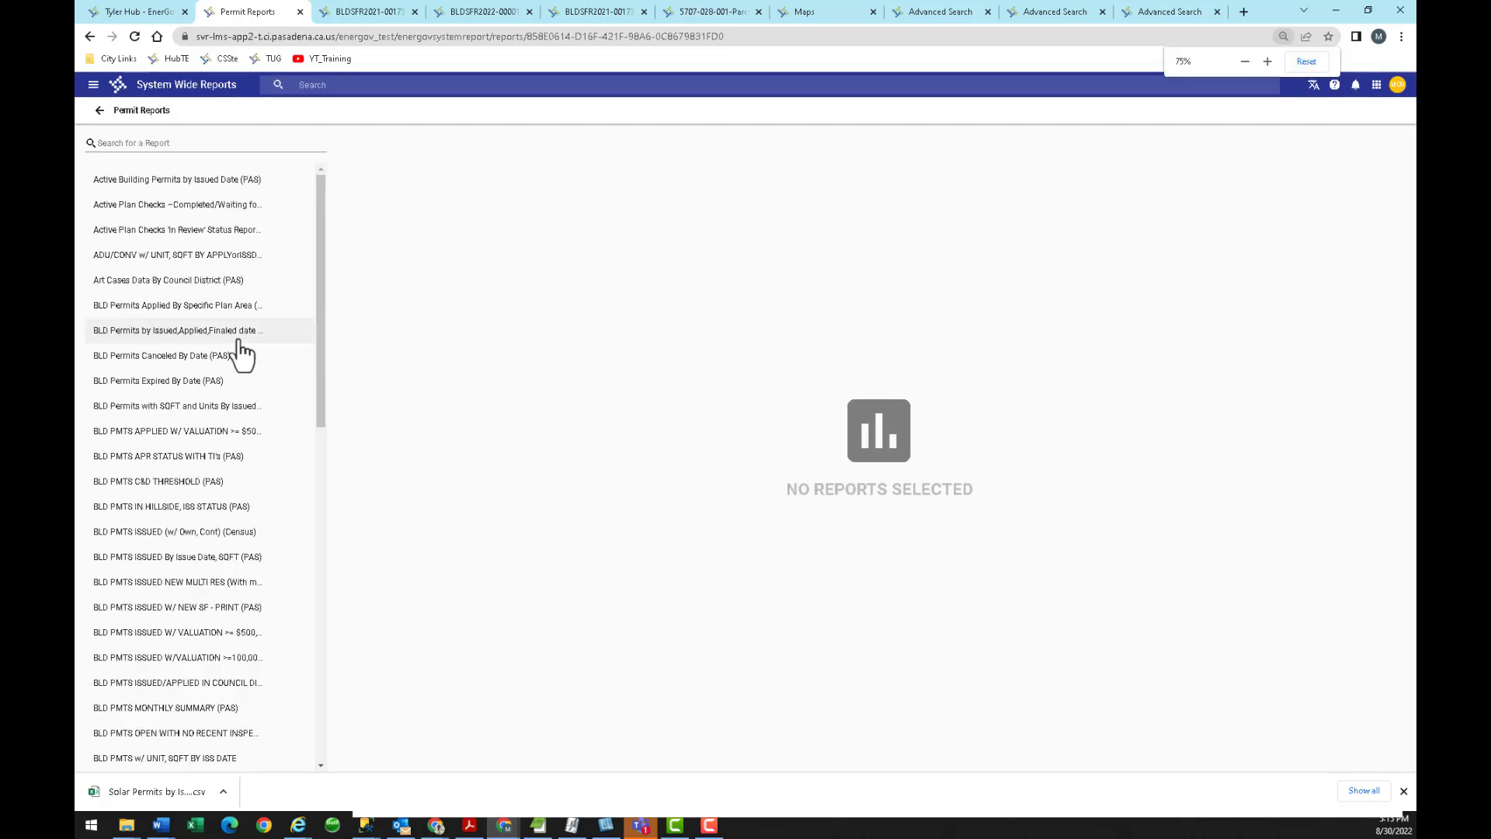
pyautogui.hotkey('ctrl', '+')
pyautogui.hotkey('ctrl', '+')
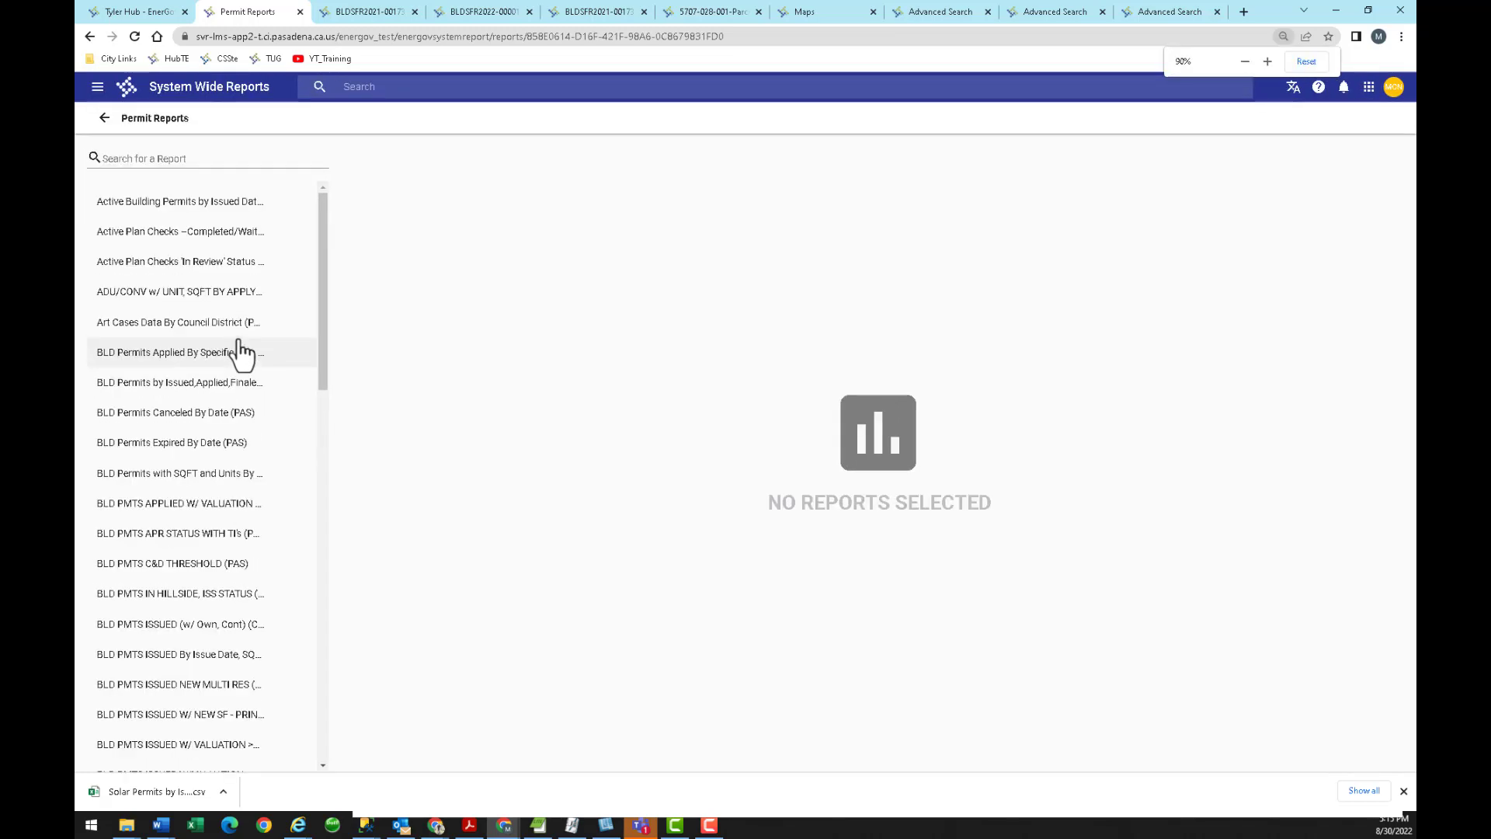
pyautogui.hotkey('ctrl', '+')
pyautogui.scroll(-2, 227, 466)
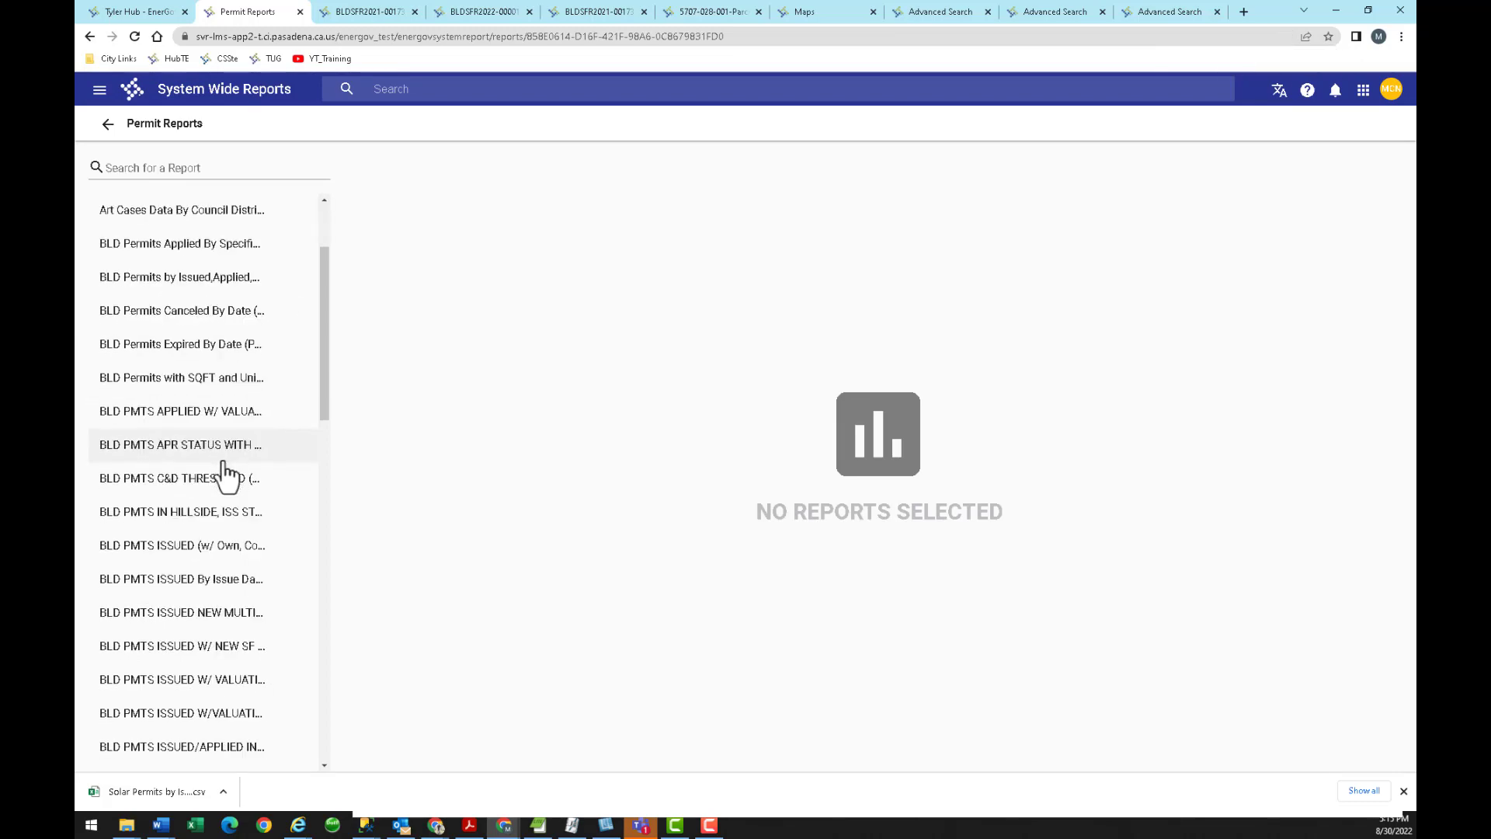
pyautogui.scroll(-7, 225, 482)
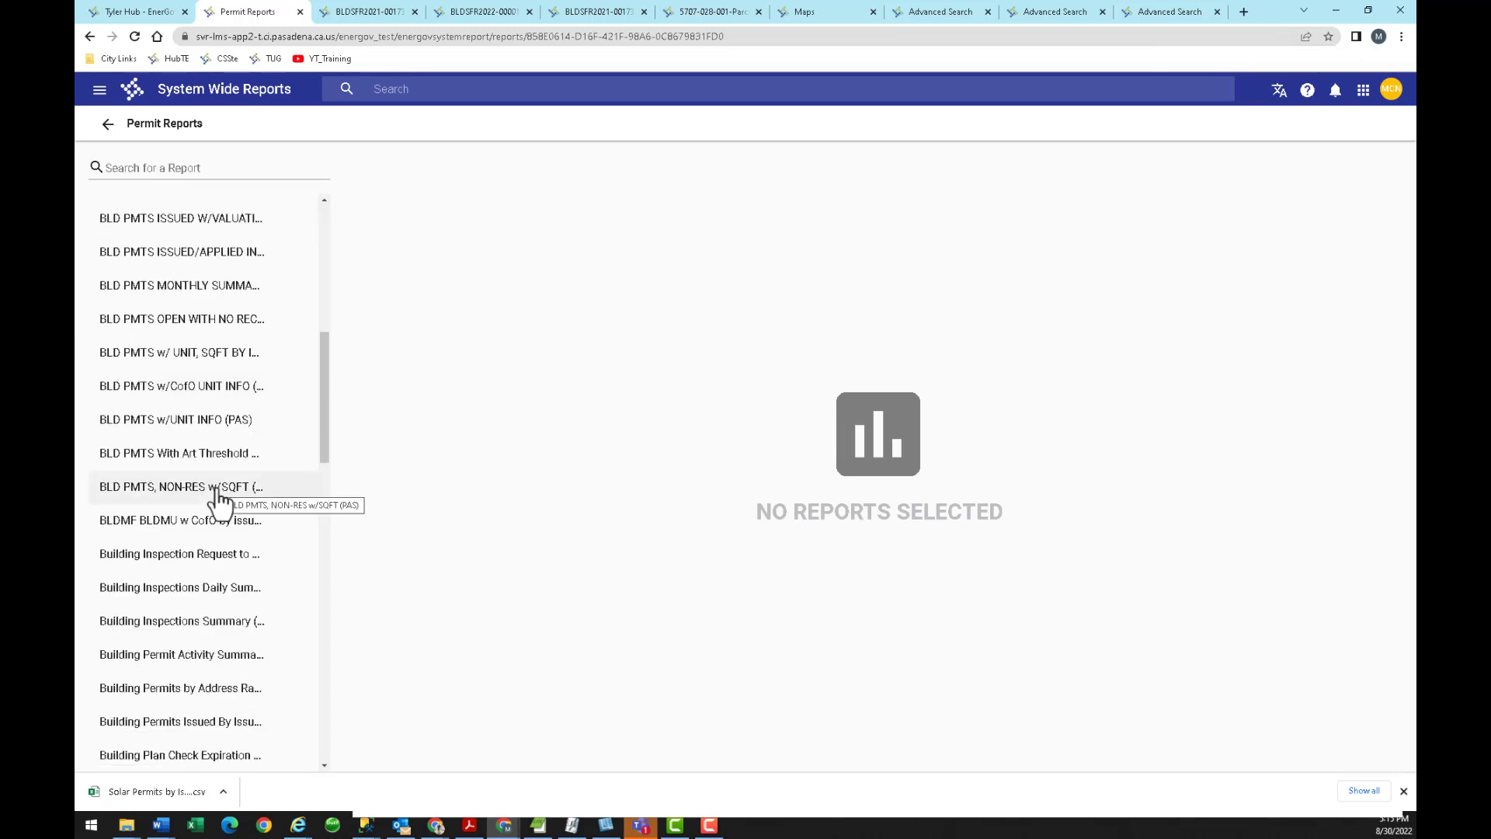
pyautogui.scroll(-6, 220, 501)
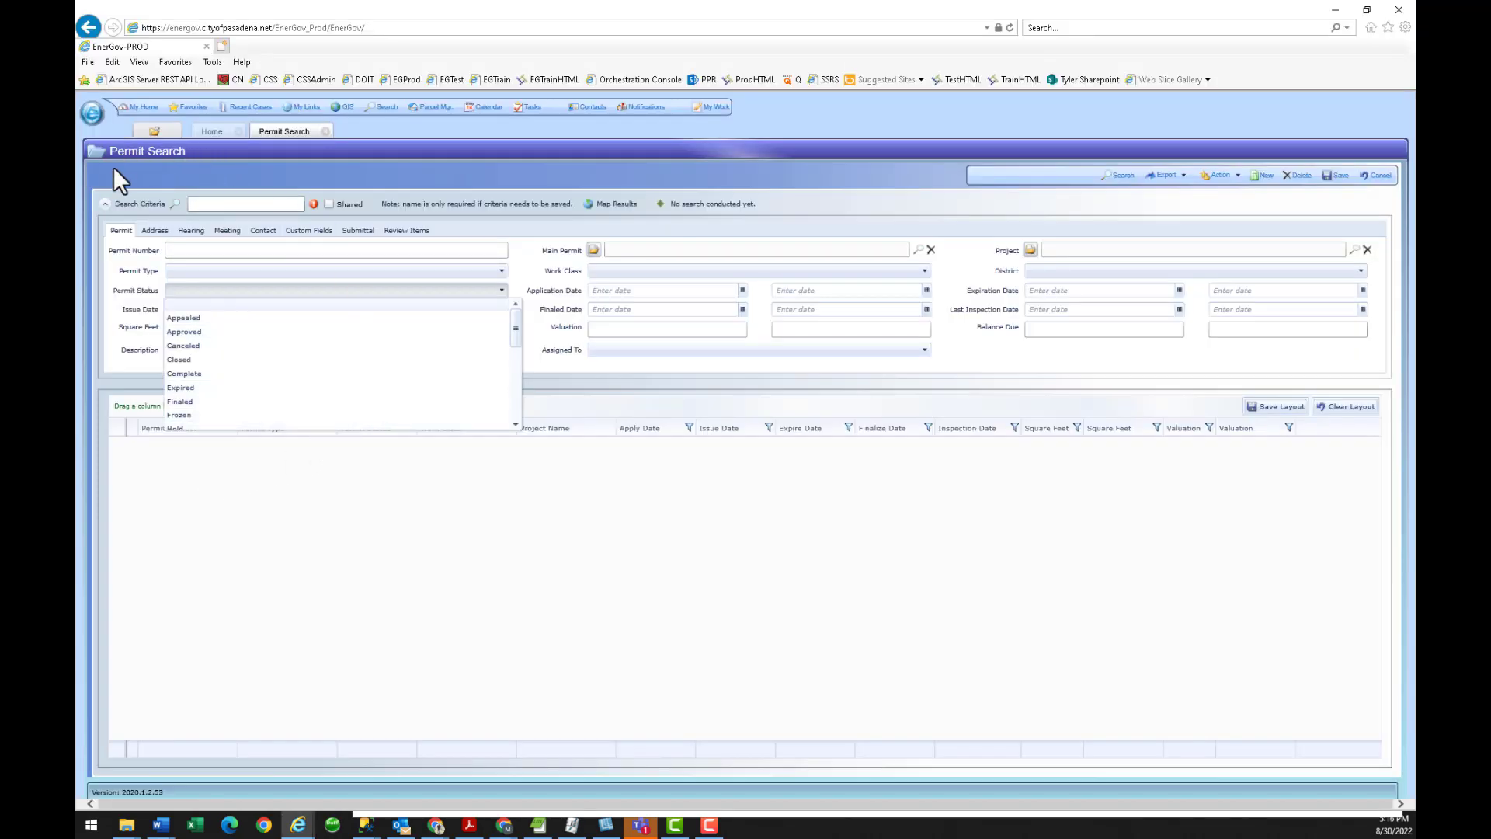
# Open the legacy Permit Reports Viewer under Permit Mgmt., then switch back to System Wide Reports.
pyautogui.click(93, 117)
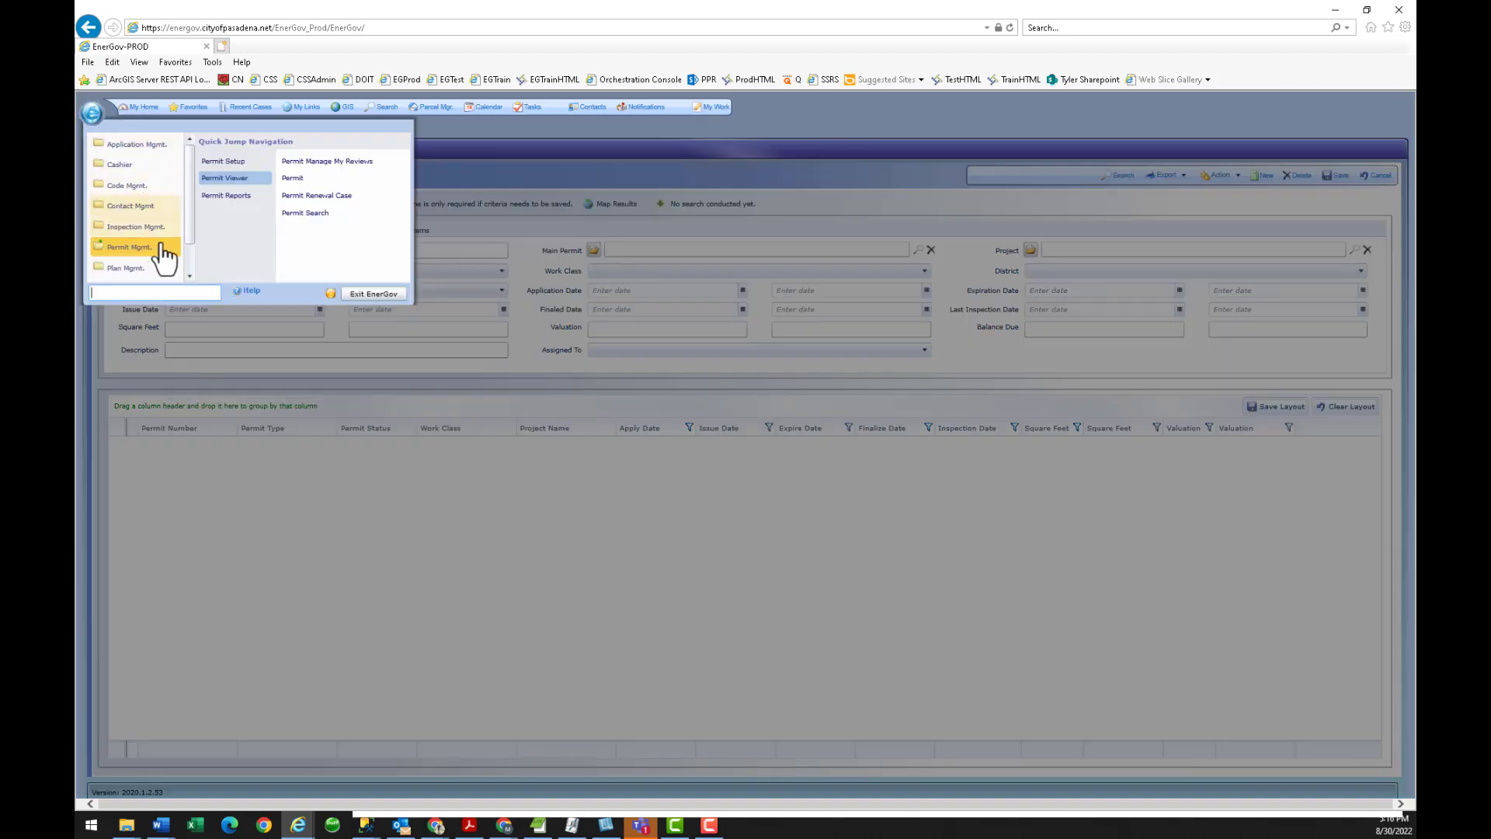
pyautogui.moveTo(278, 204)
pyautogui.click(320, 161)
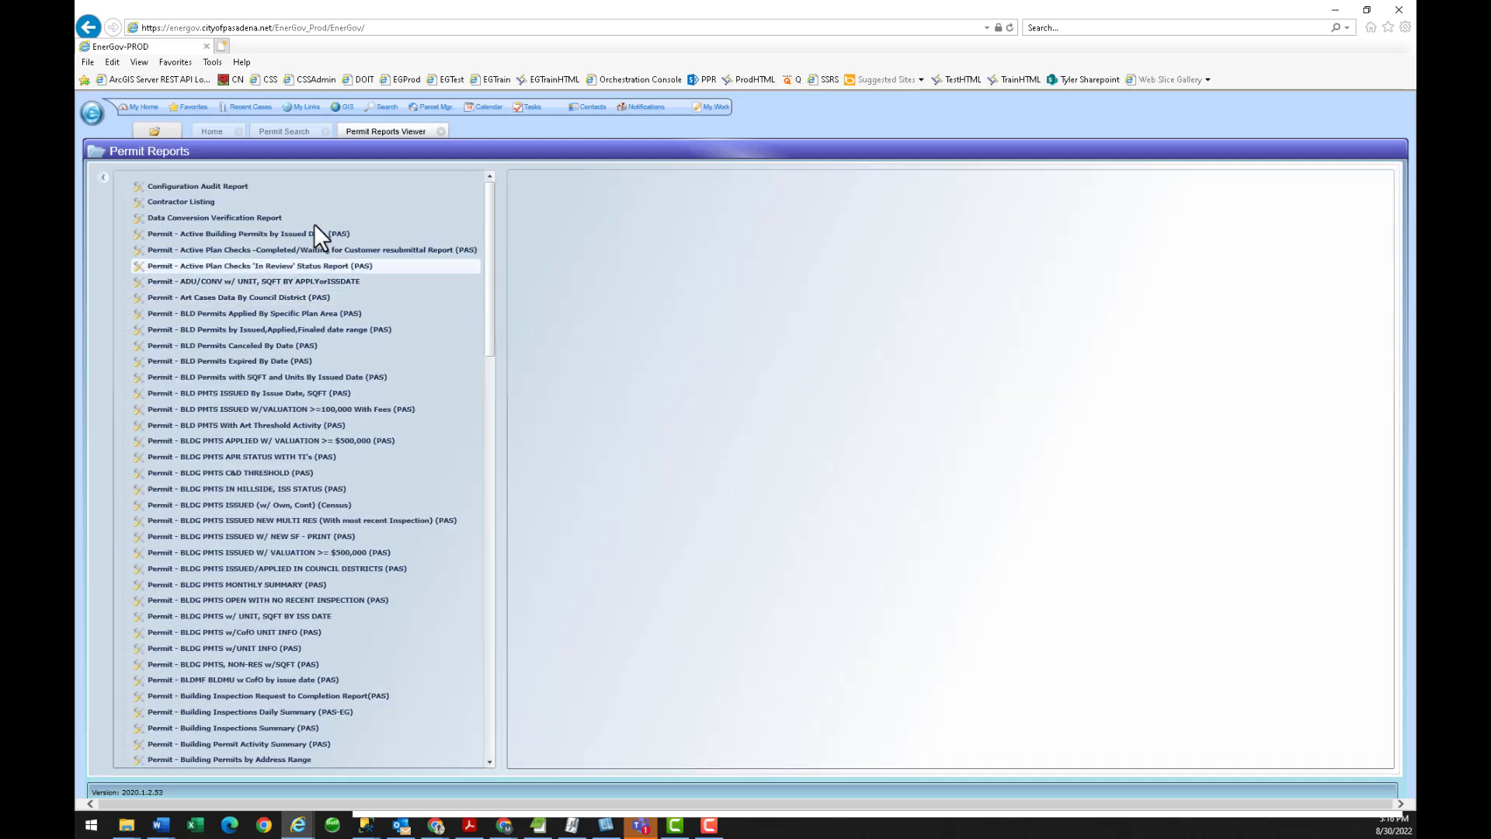
pyautogui.hotkey('alt', 'Tab')
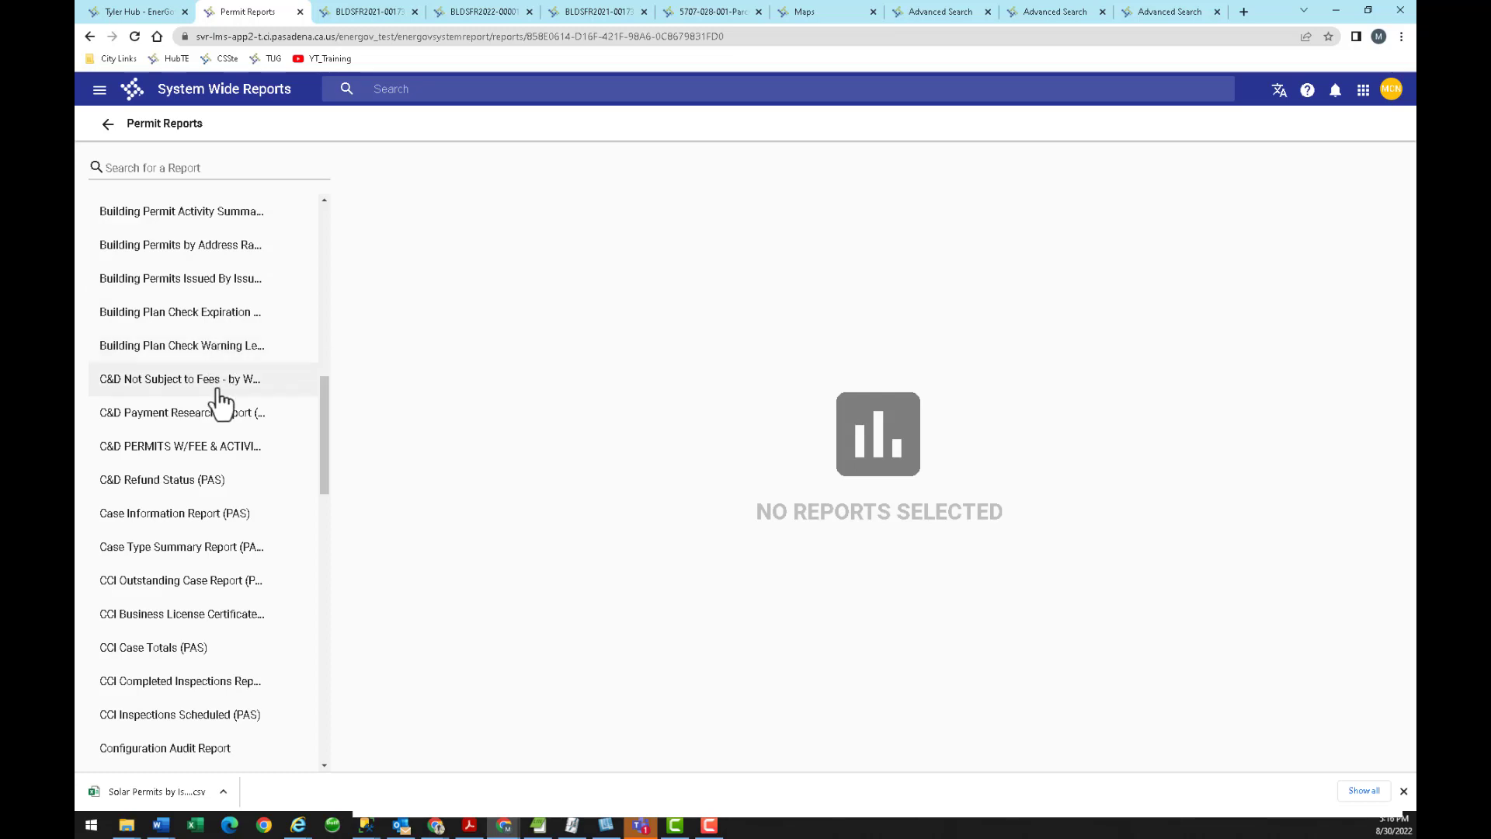
# Preview the Permit Listing report.
pyautogui.scroll(-15, 202, 470)
pyautogui.scroll(-1, 200, 475)
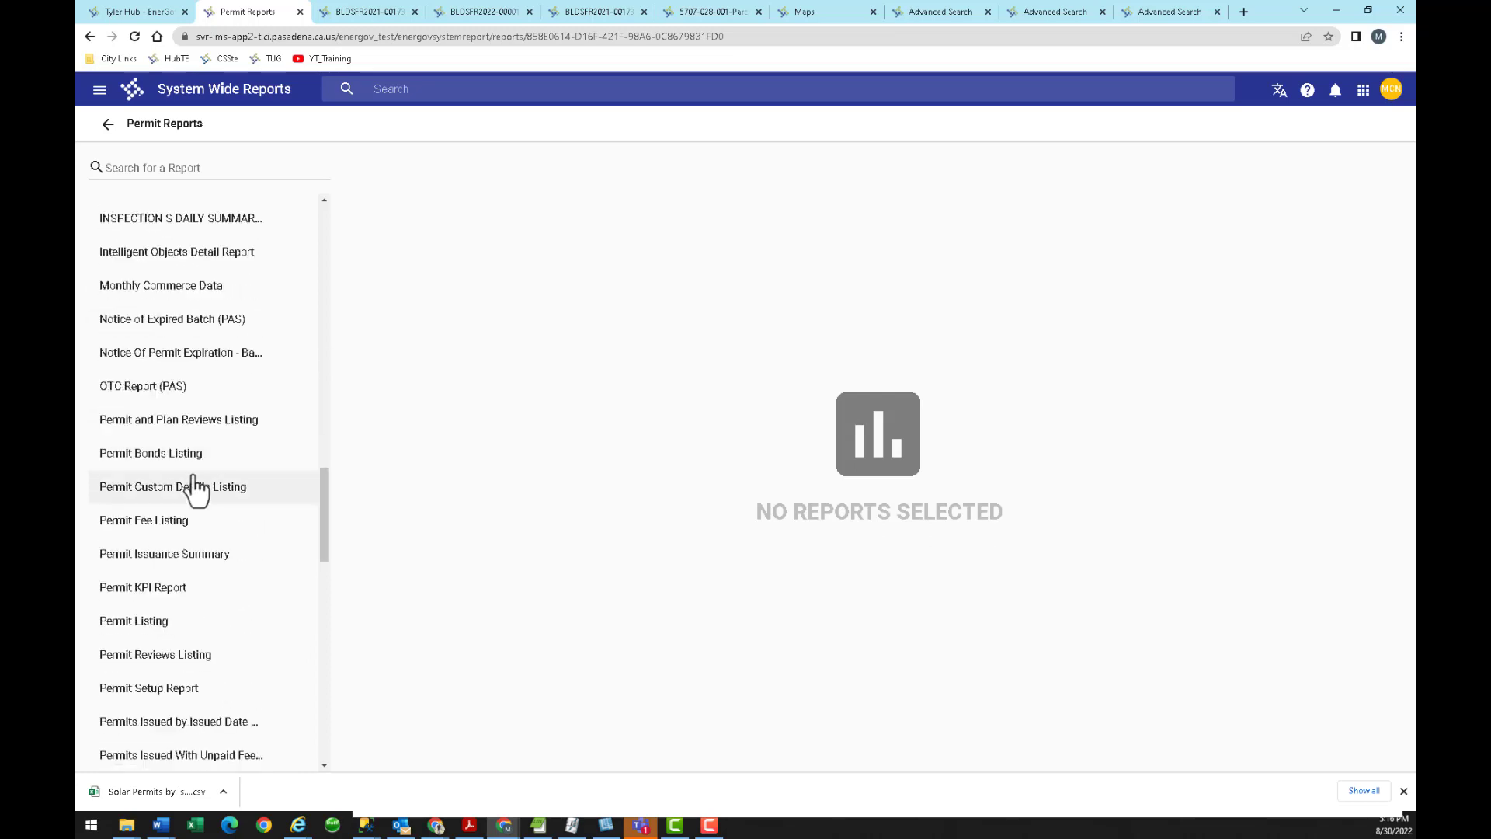
pyautogui.click(157, 625)
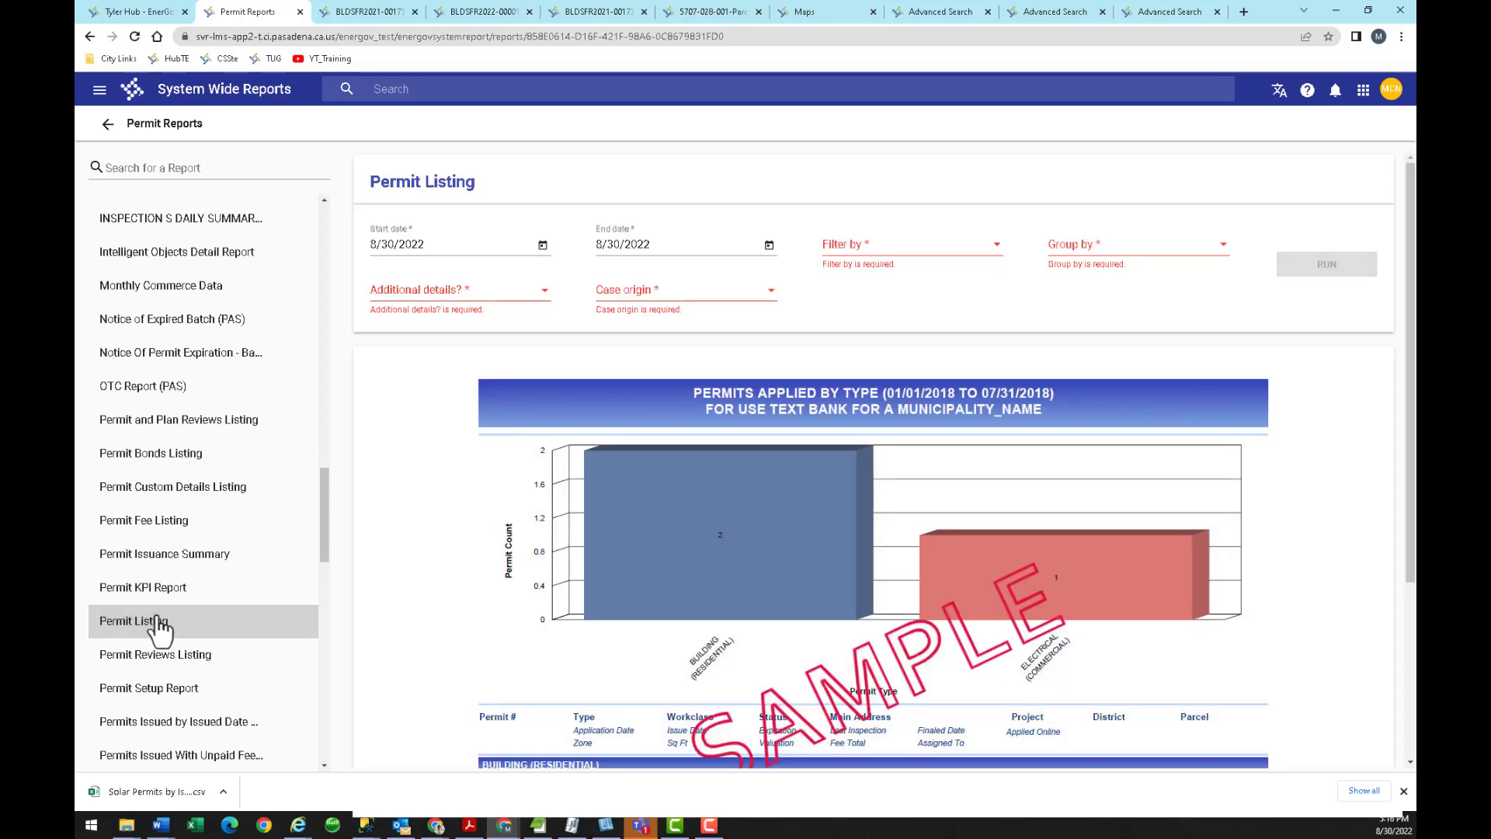
# Preview the eReview Coordinator Report sample.
pyautogui.scroll(5, 183, 555)
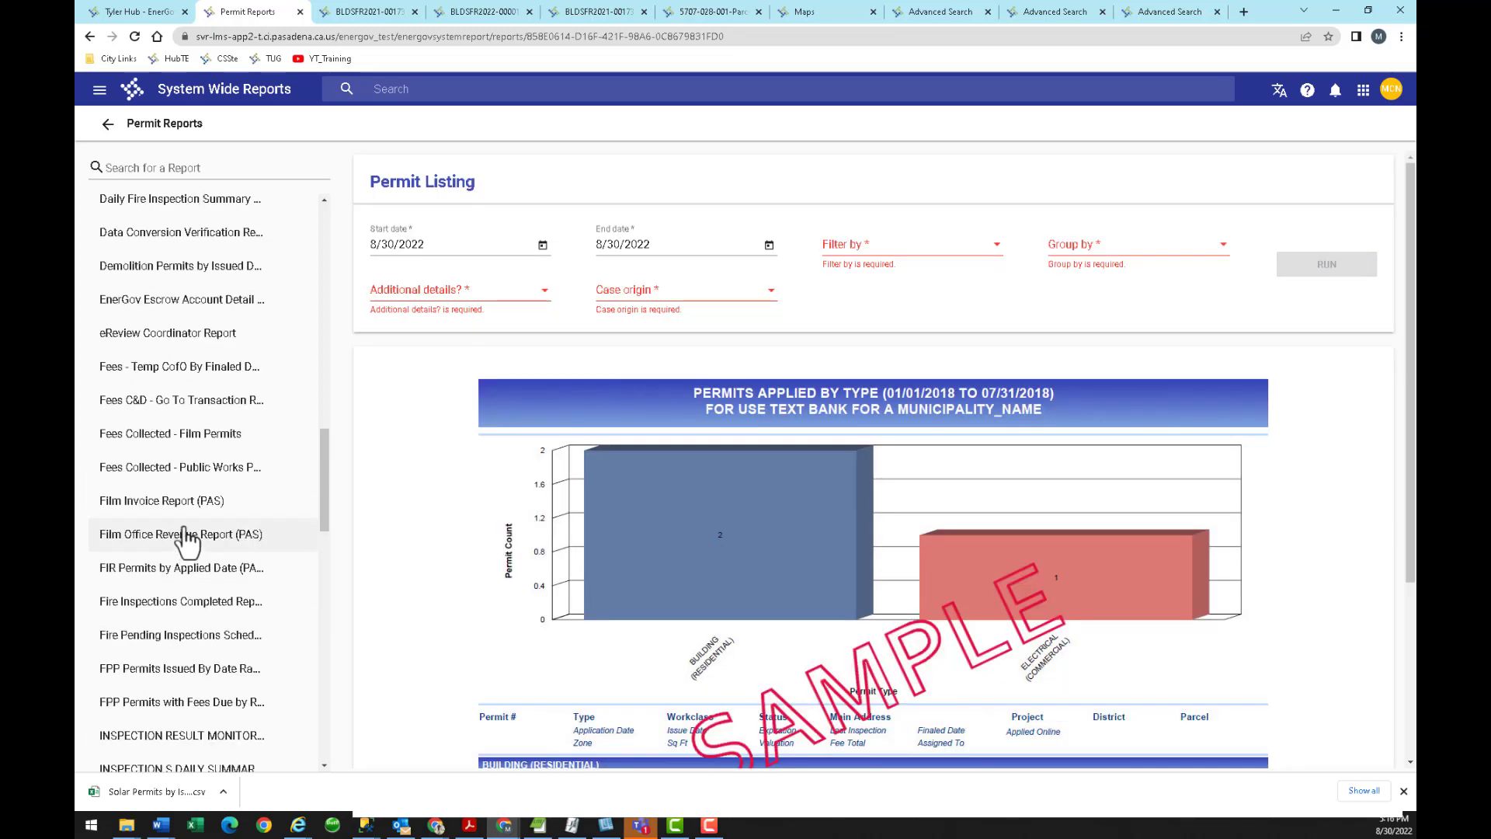
pyautogui.click(199, 338)
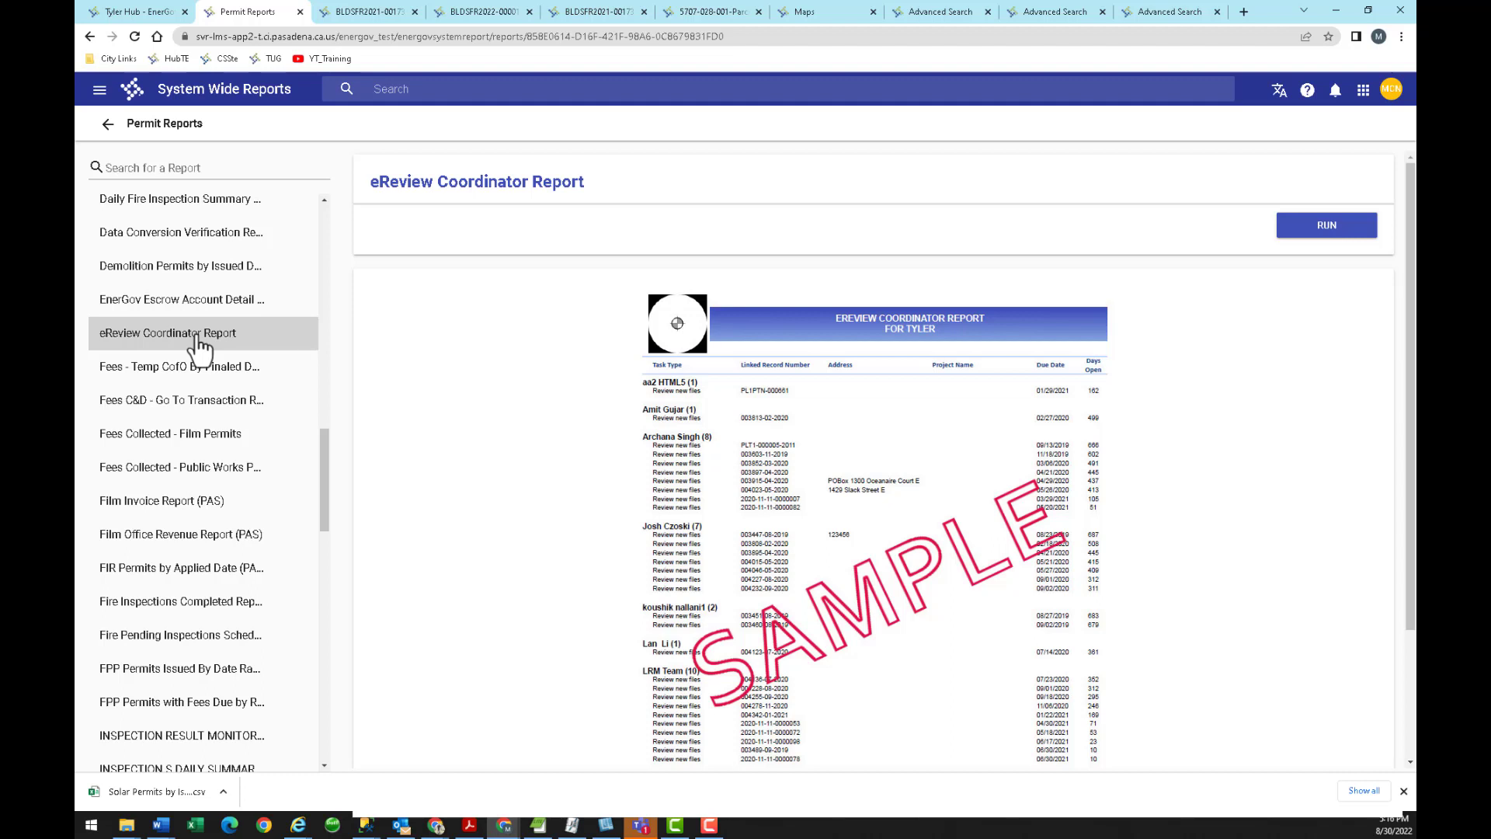
pyautogui.click(437, 89)
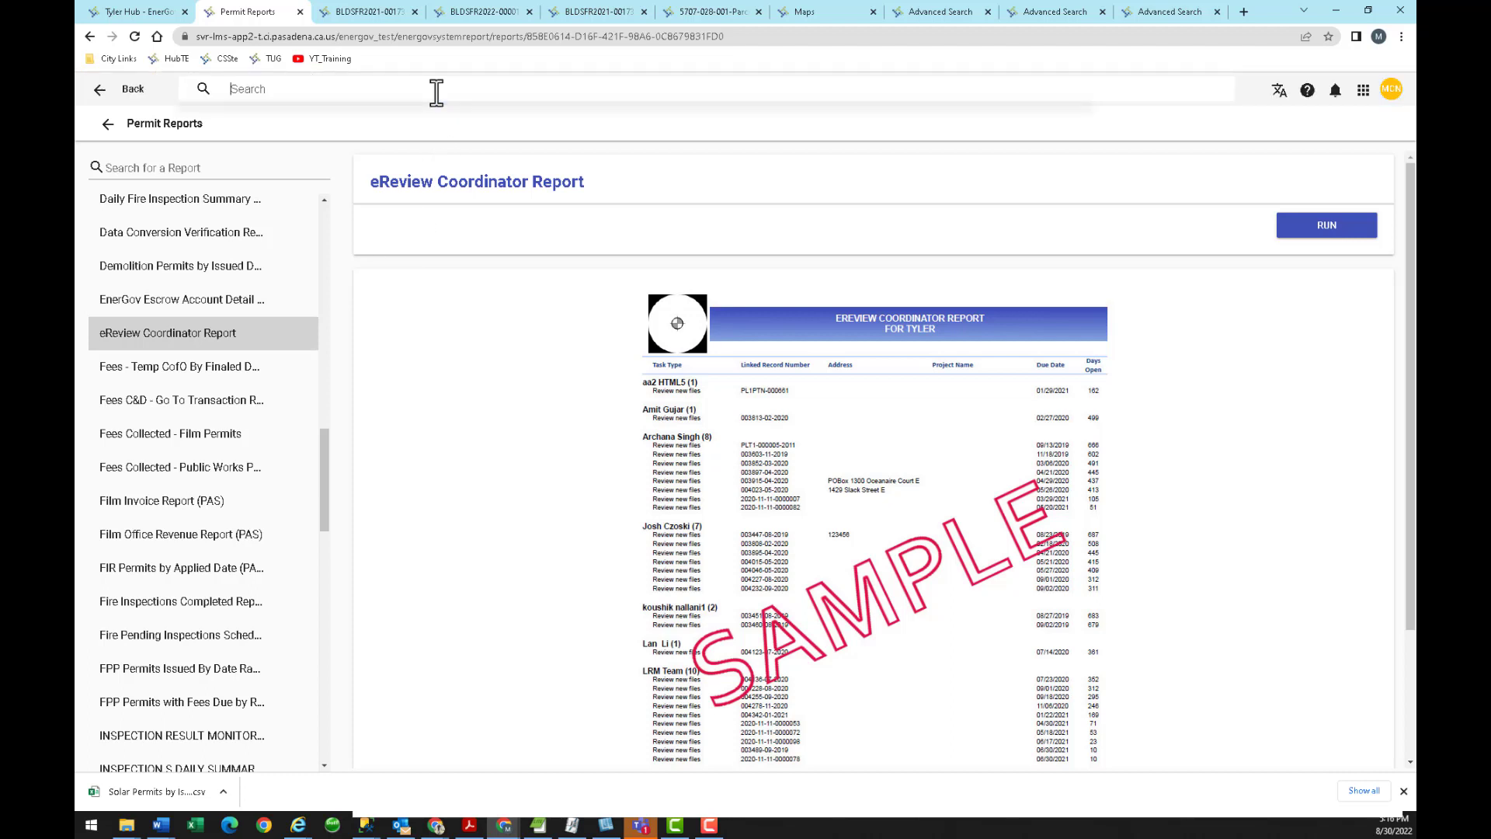
# Search 'system wide' and open System Wide Reports (EnerGov App) in a new tab.
pyautogui.write('system wide')
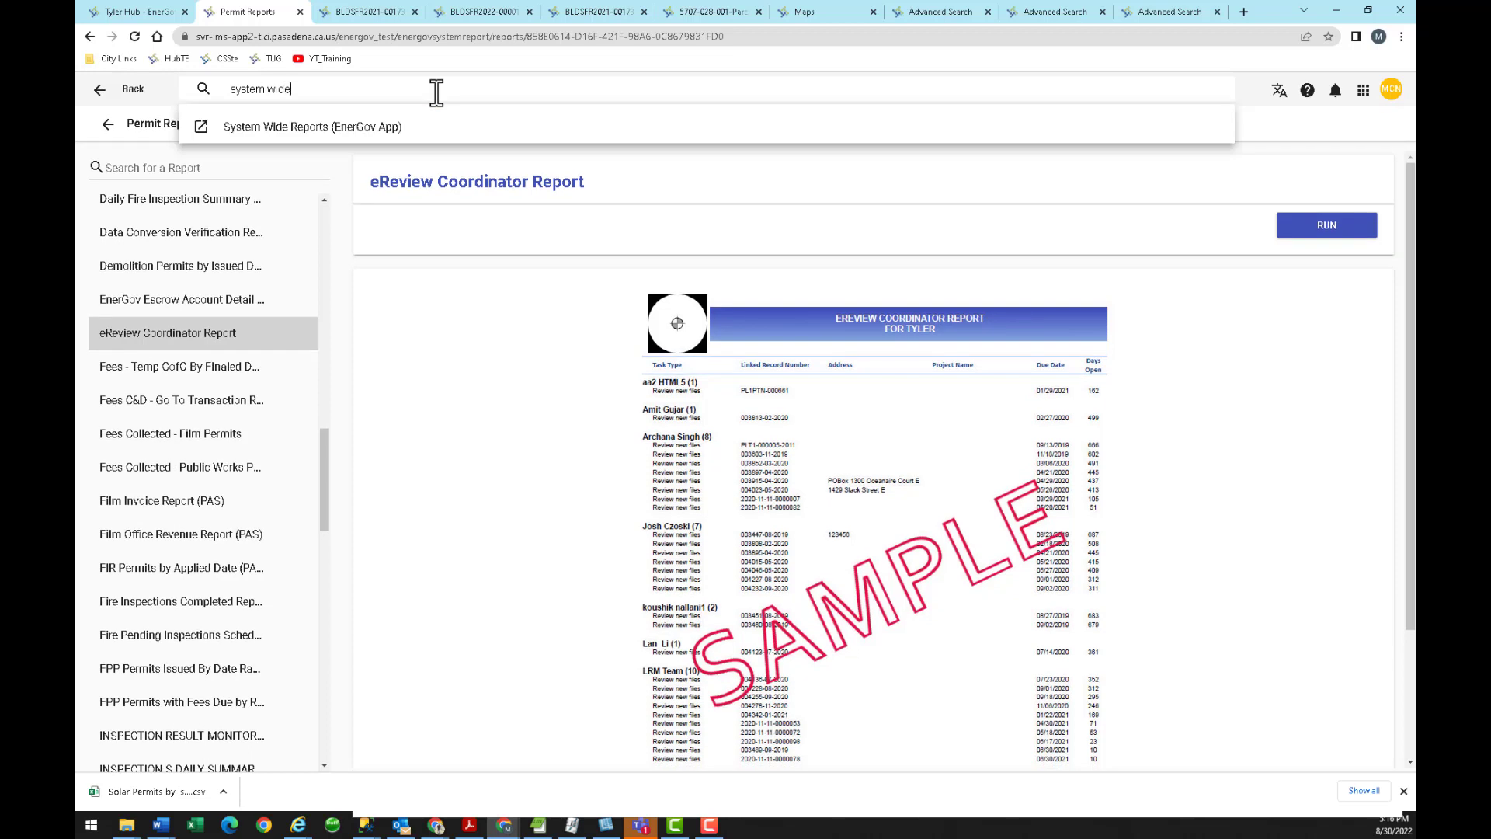
pyautogui.click(282, 134)
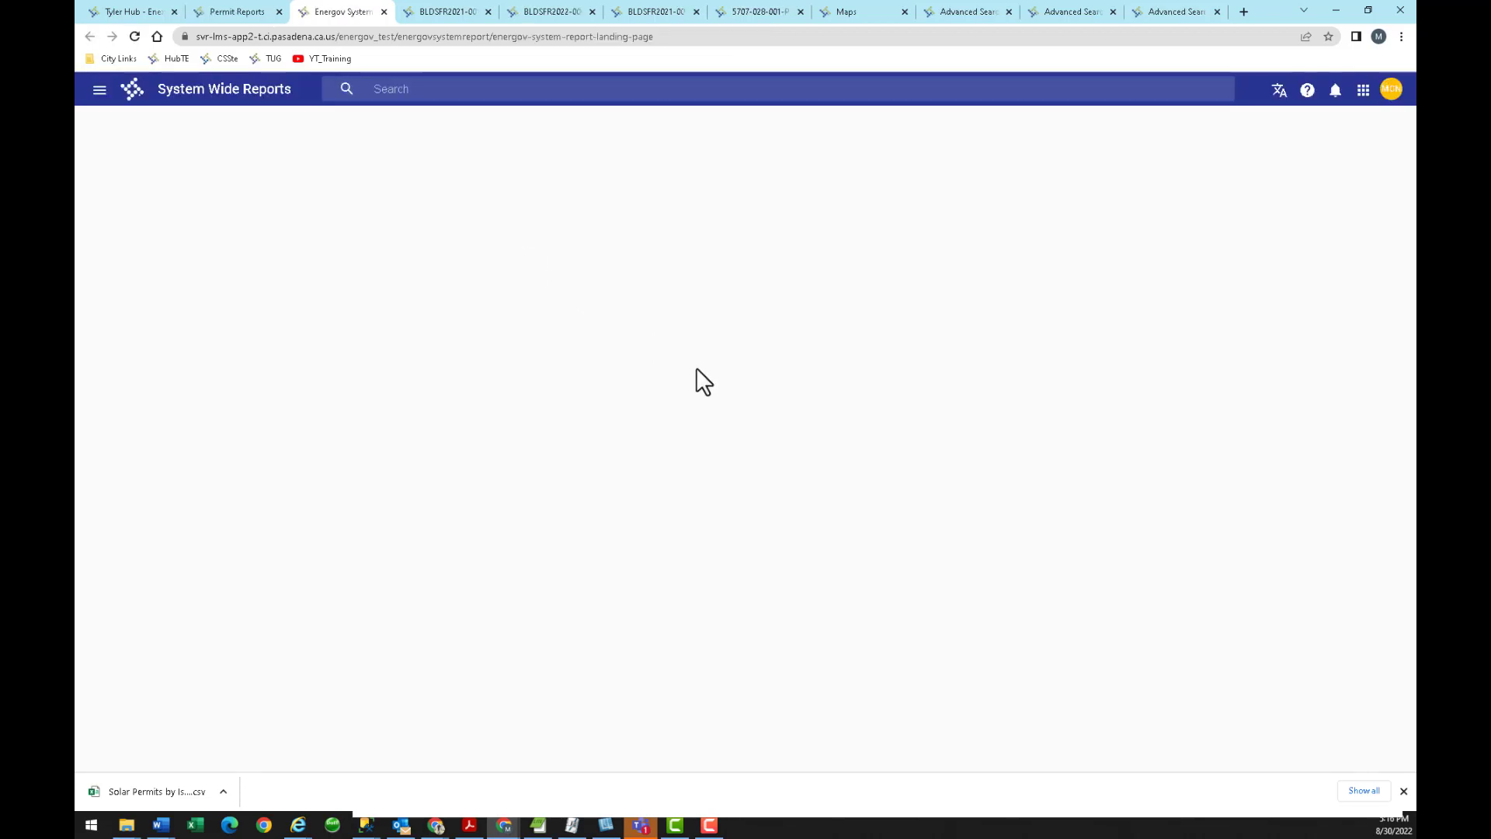